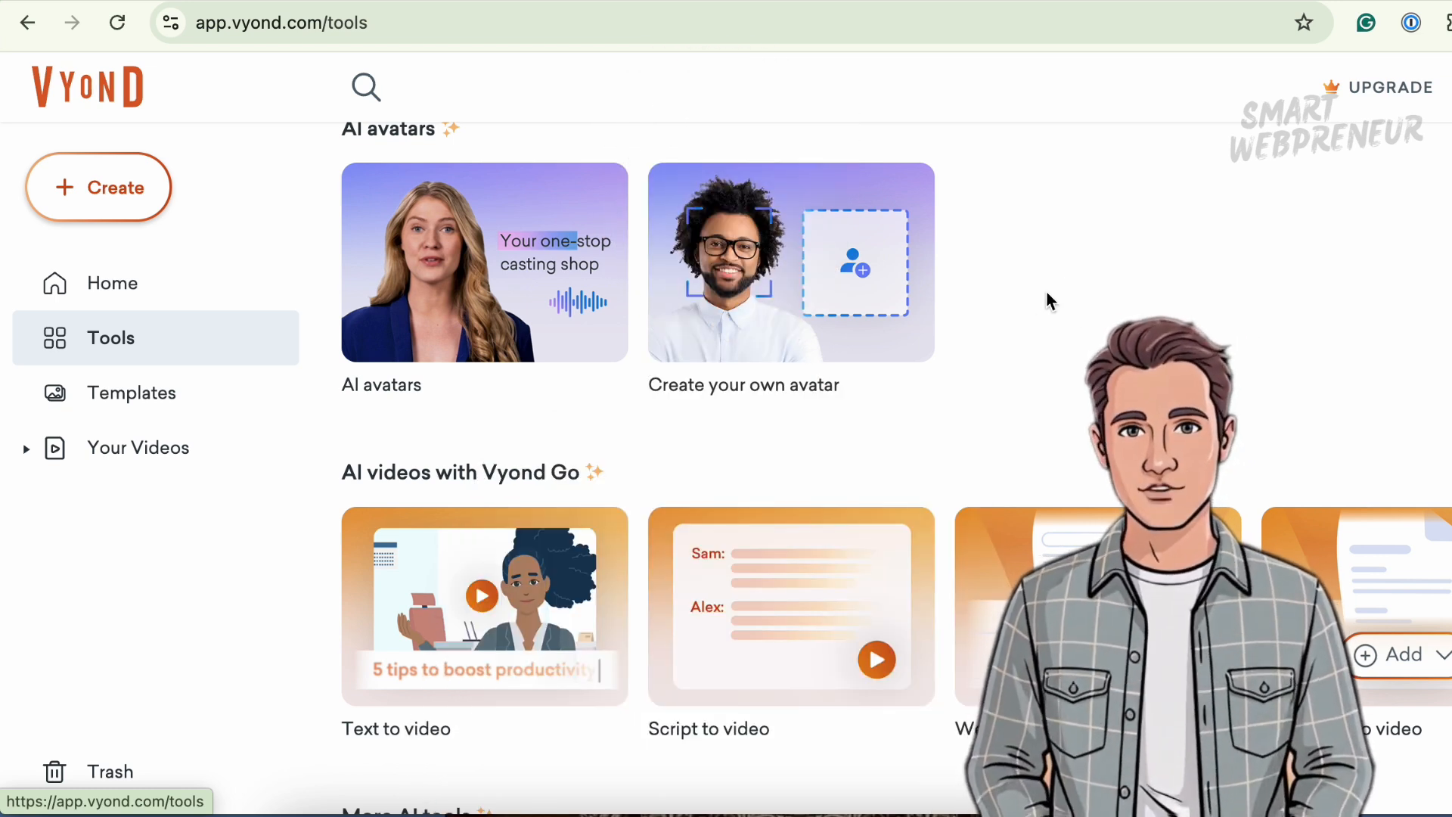
# - Open the AI avatars tool and play a preview of the Abigail Office avatar
pyautogui.click(459, 294)
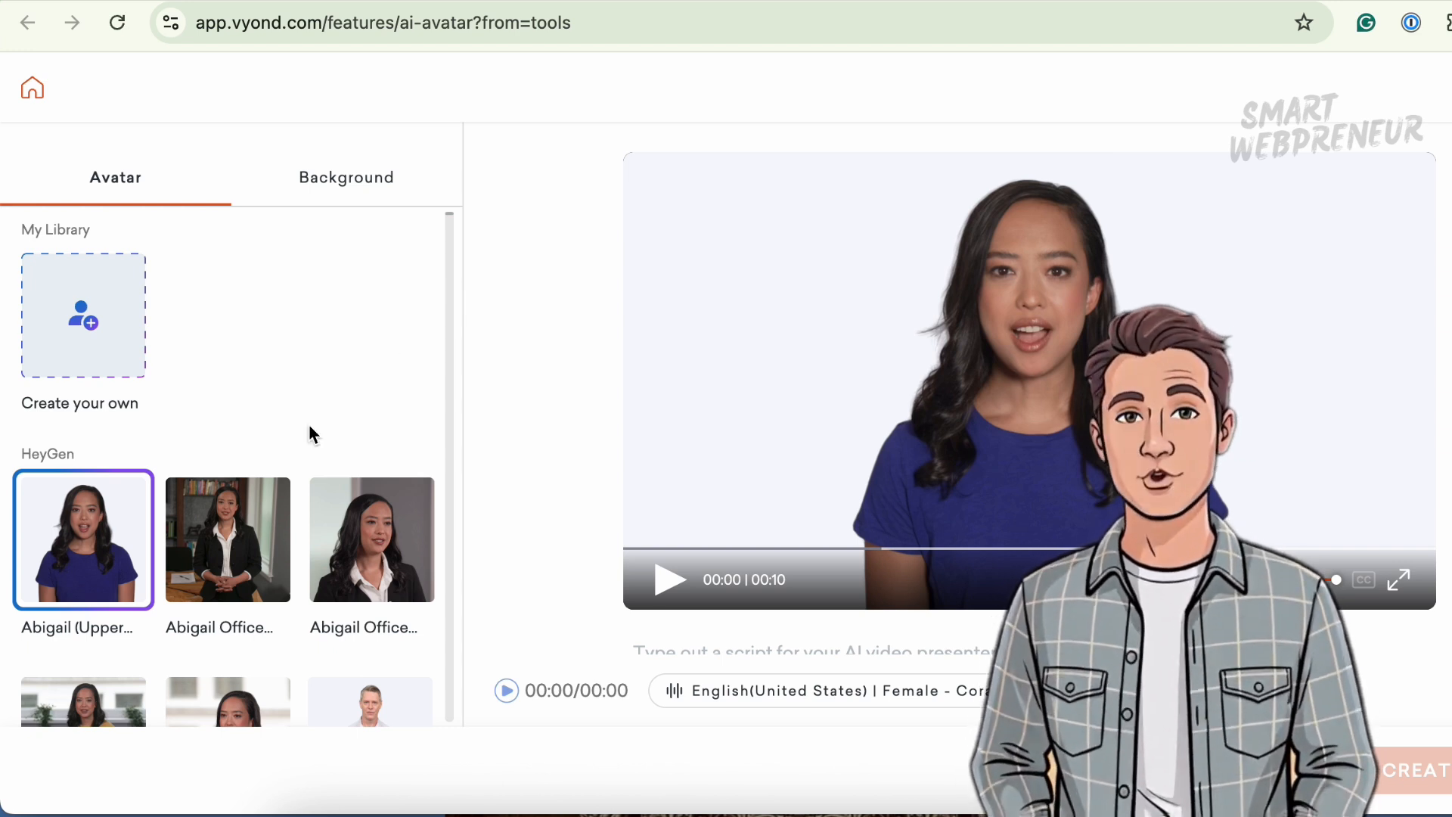
pyautogui.click(236, 544)
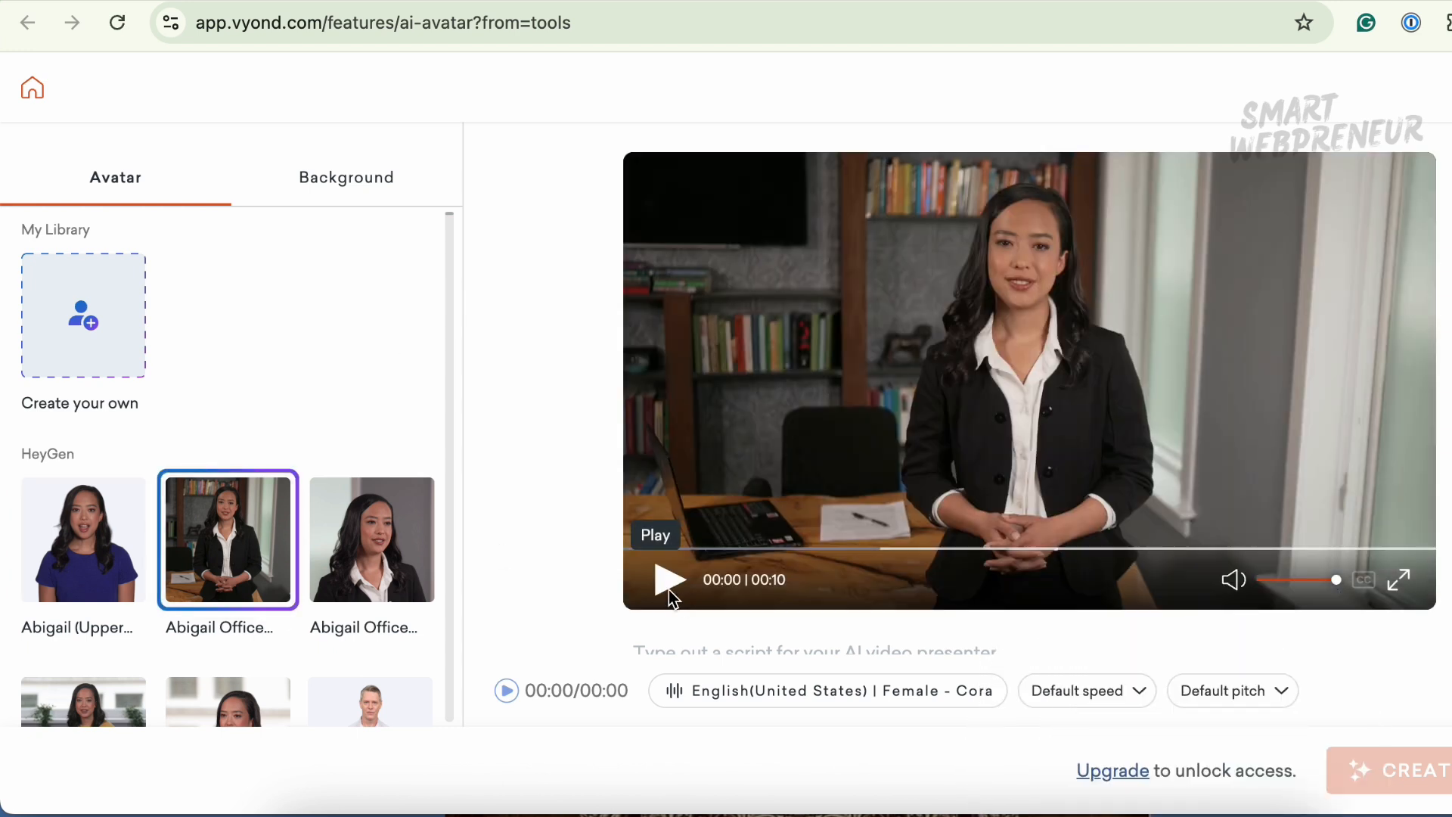
pyautogui.click(671, 583)
# - Select the Adriana Nurse avatar from the avatar list and play, then pause, its preview
pyautogui.scroll(-4, 227, 454)
pyautogui.click(228, 429)
pyautogui.click(383, 617)
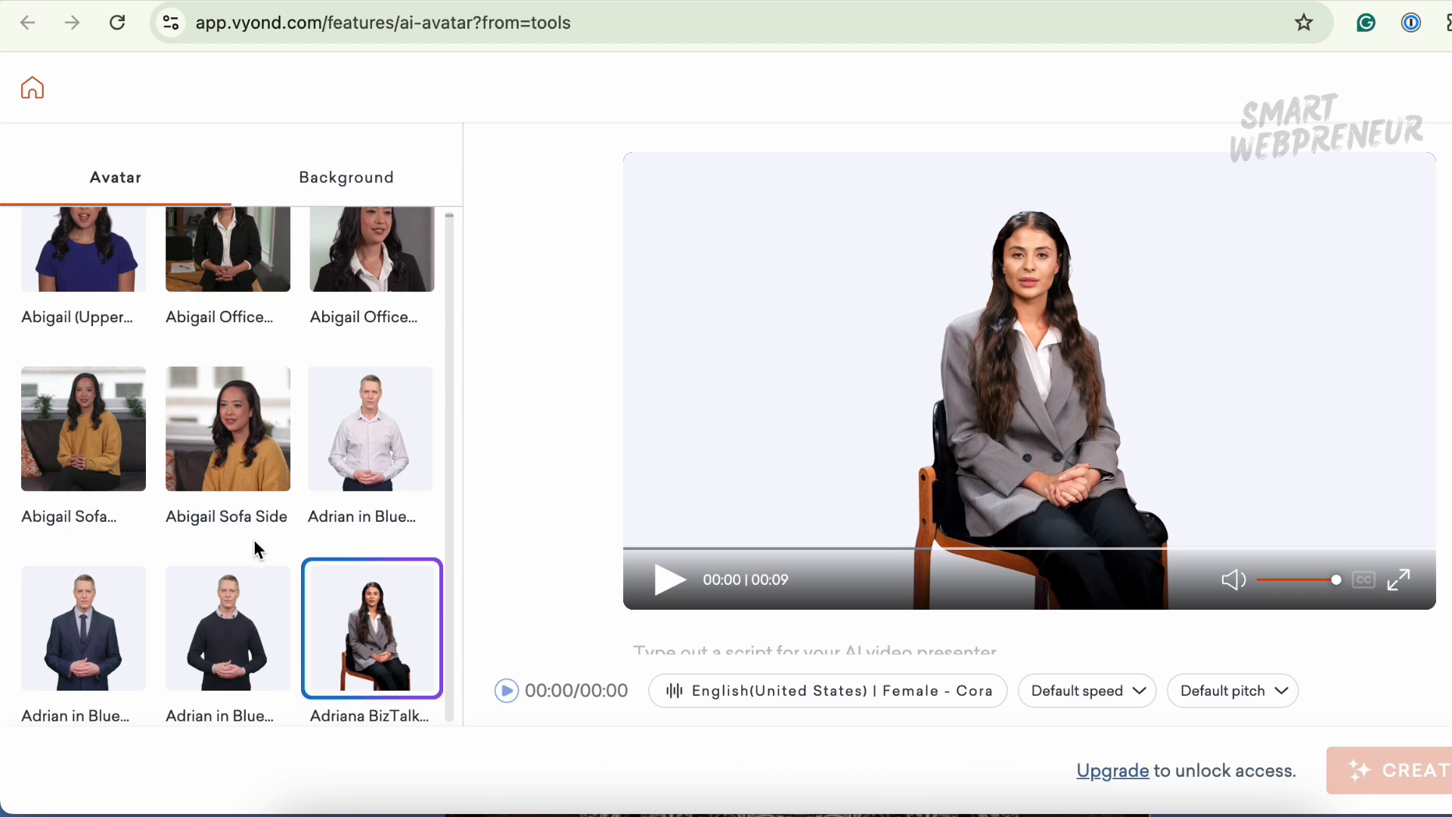
pyautogui.scroll(-5, 254, 547)
pyautogui.click(338, 621)
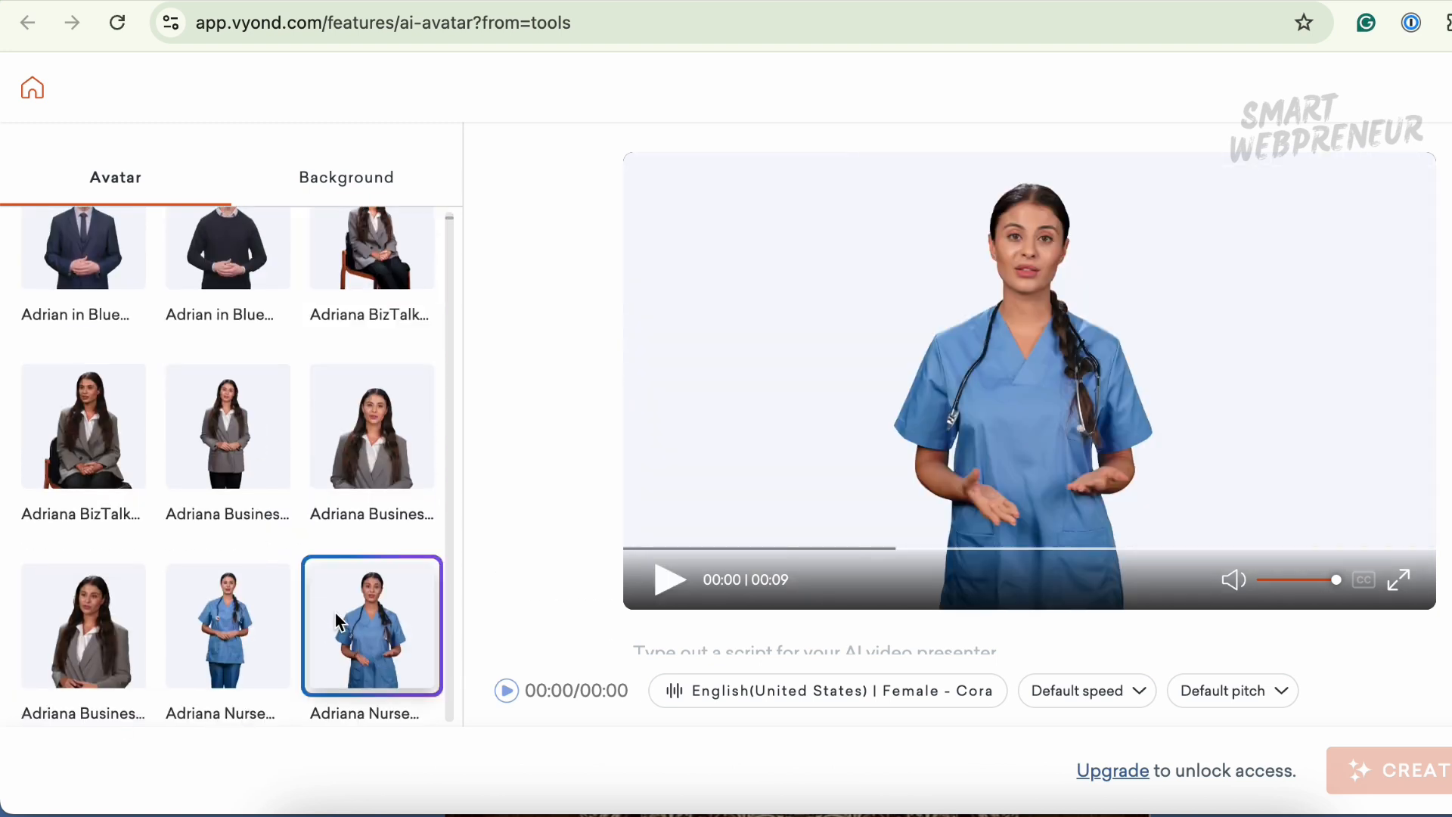
pyautogui.click(670, 581)
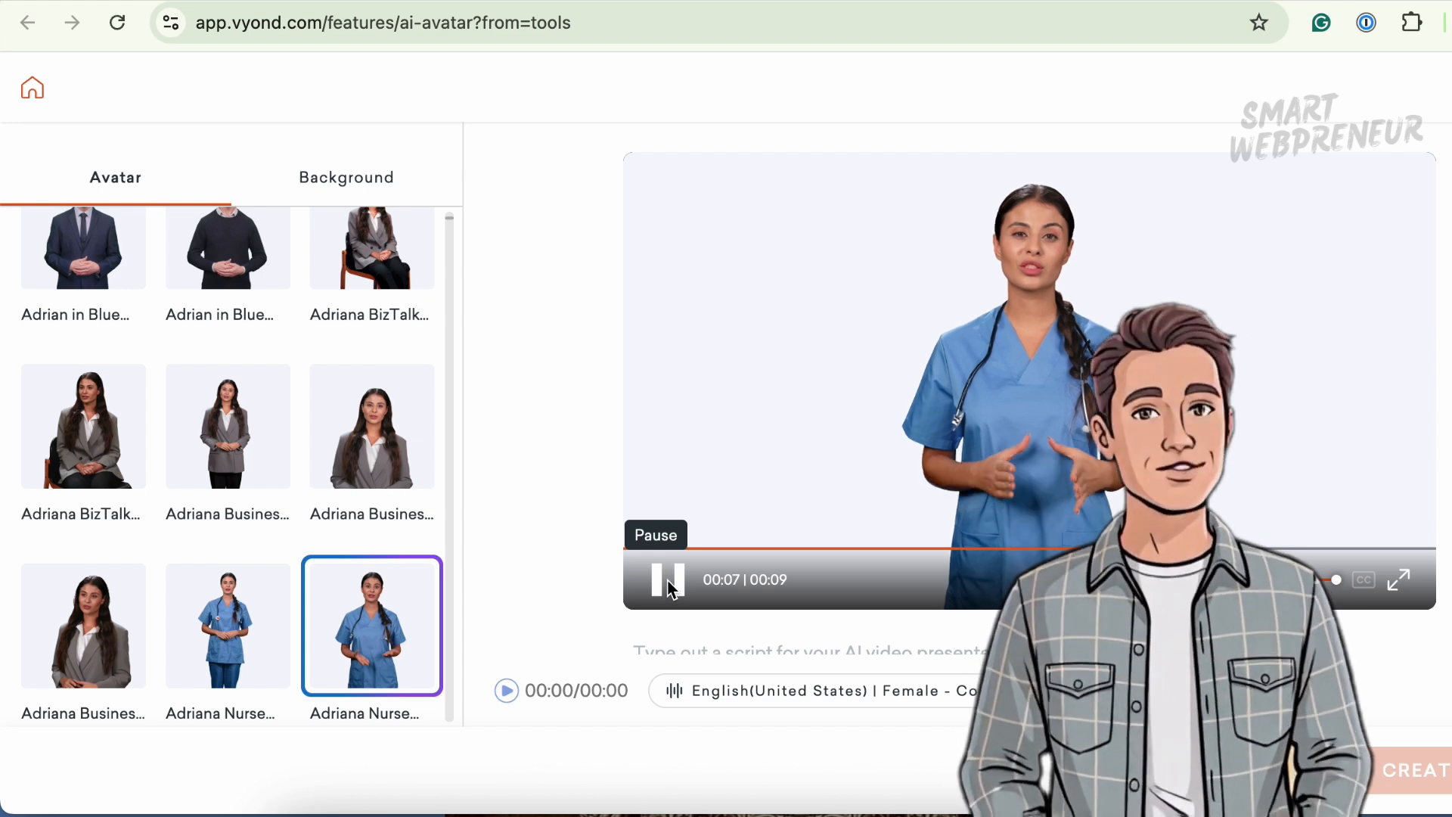
pyautogui.click(671, 589)
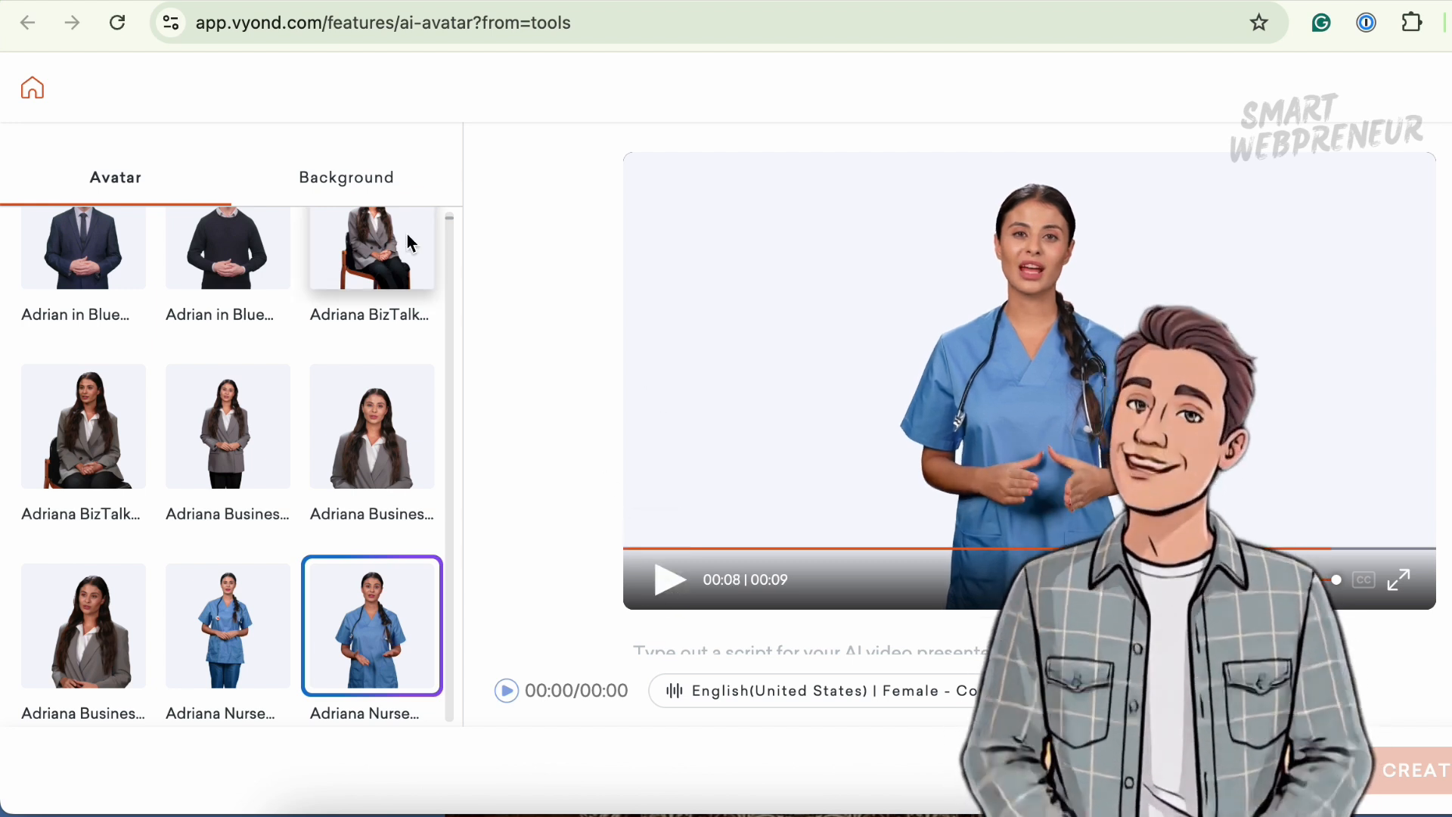
# - Set the avatar's background to Lobby
pyautogui.click(360, 182)
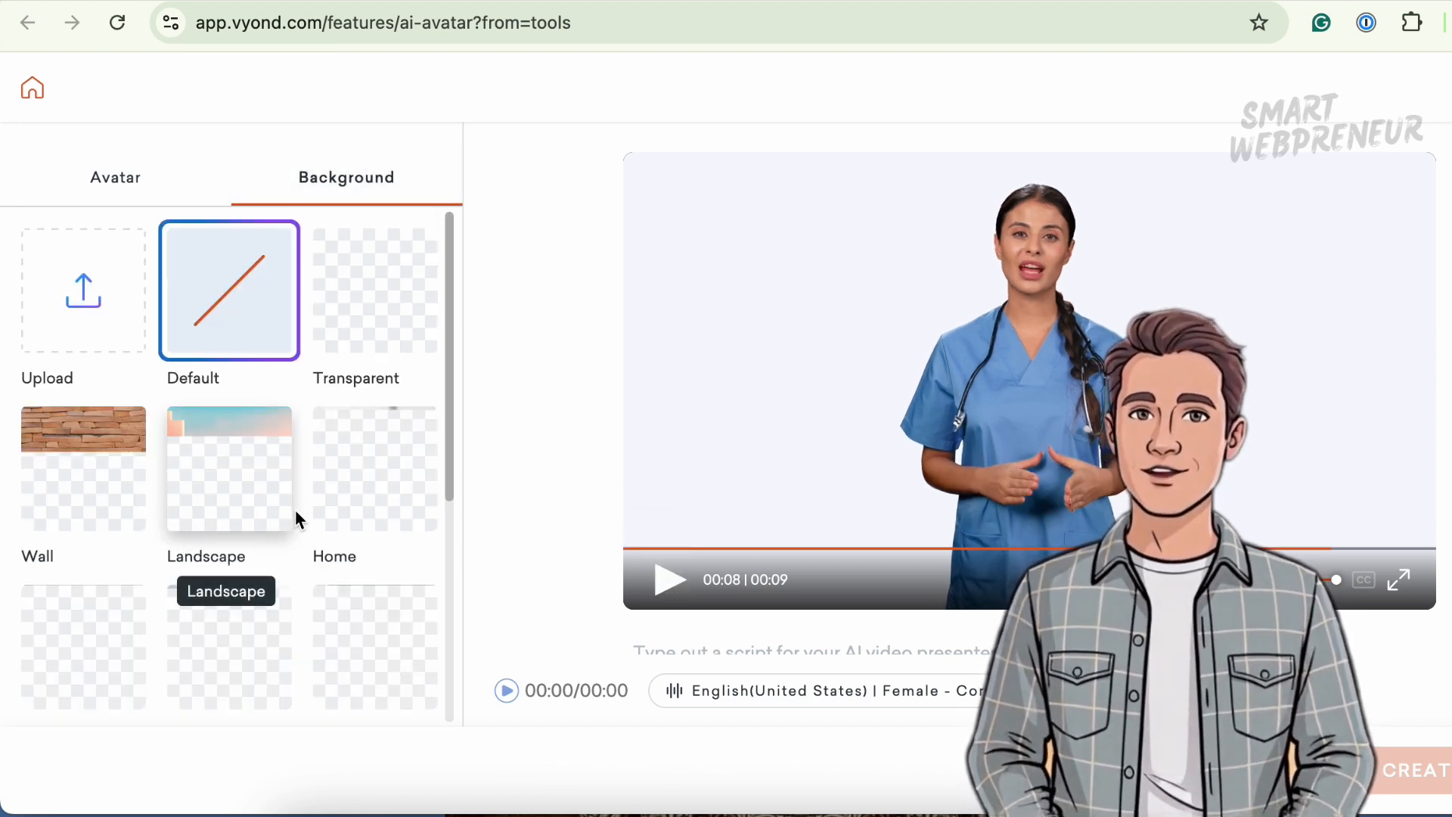
pyautogui.scroll(-3, 239, 664)
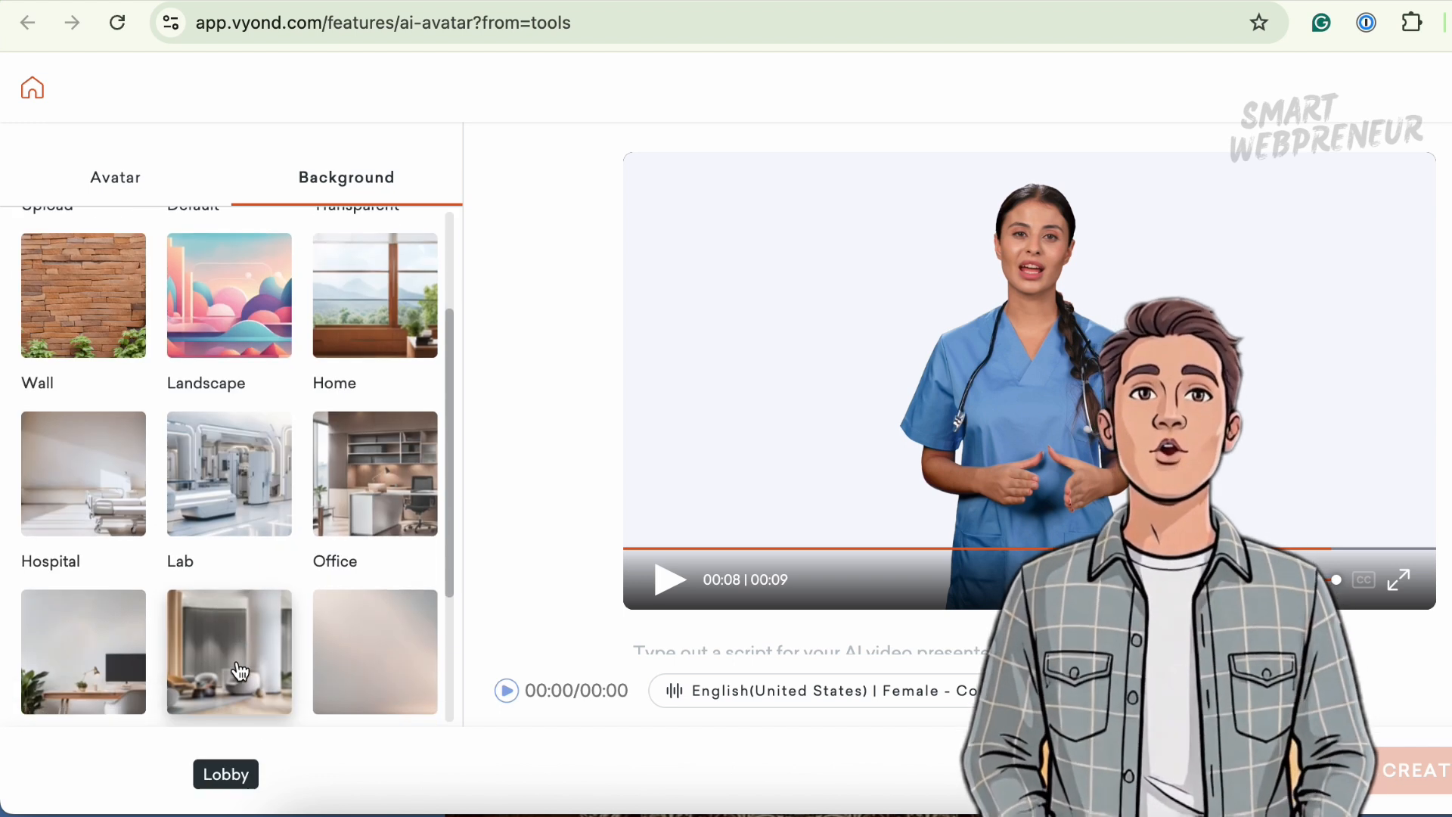
pyautogui.click(236, 460)
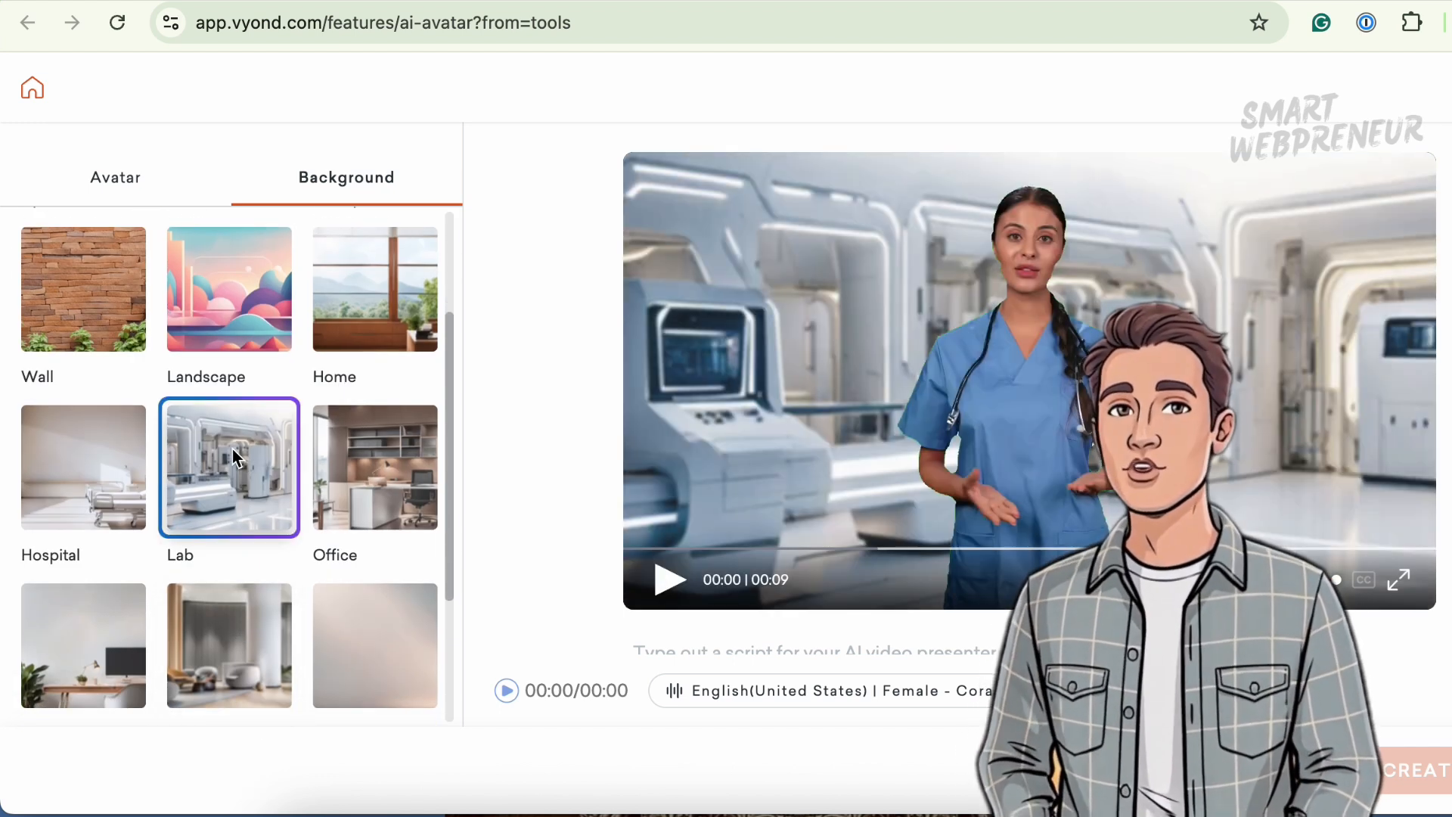
pyautogui.scroll(-3, 196, 590)
pyautogui.click(218, 442)
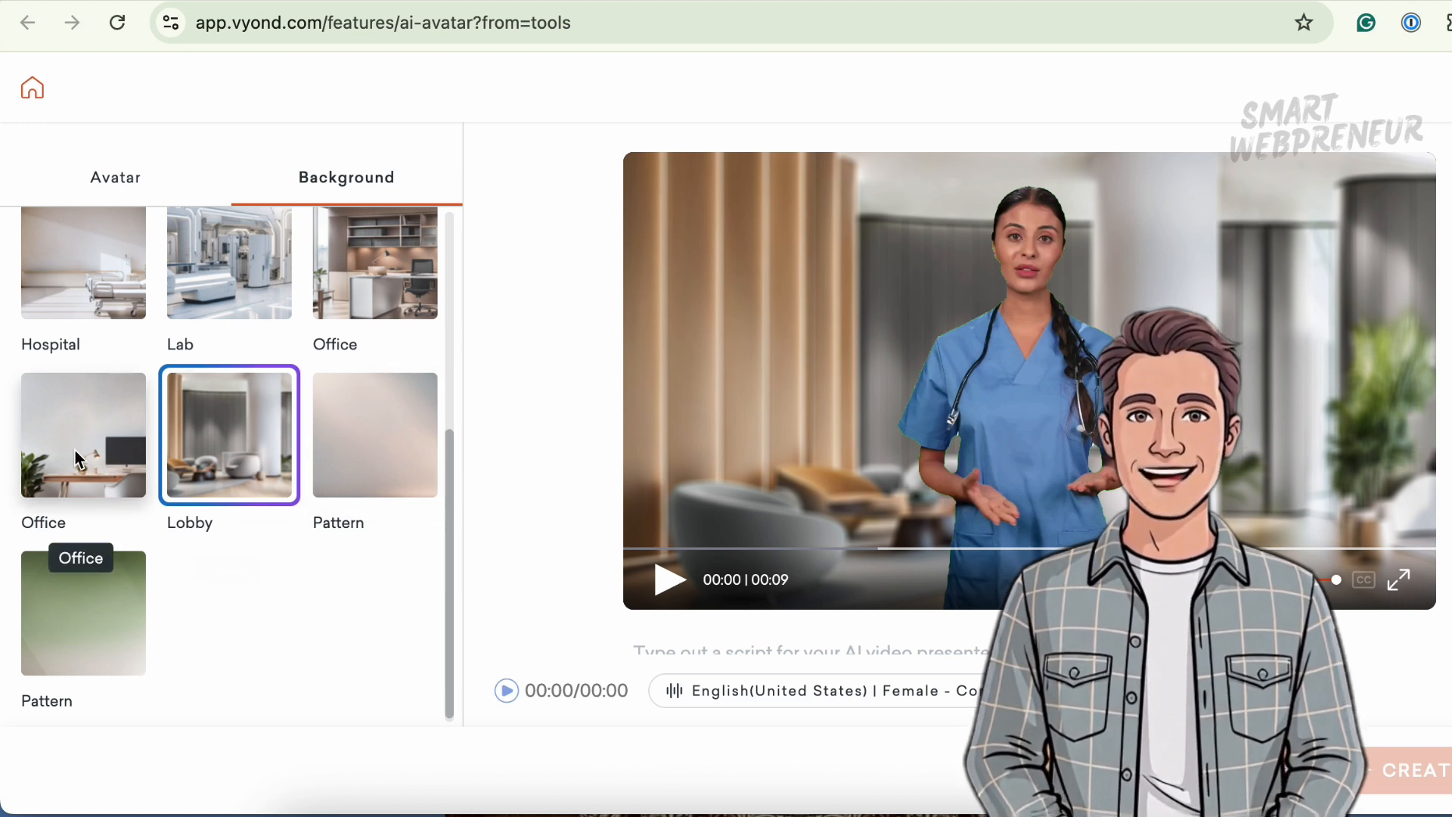
pyautogui.click(78, 458)
pyautogui.click(231, 438)
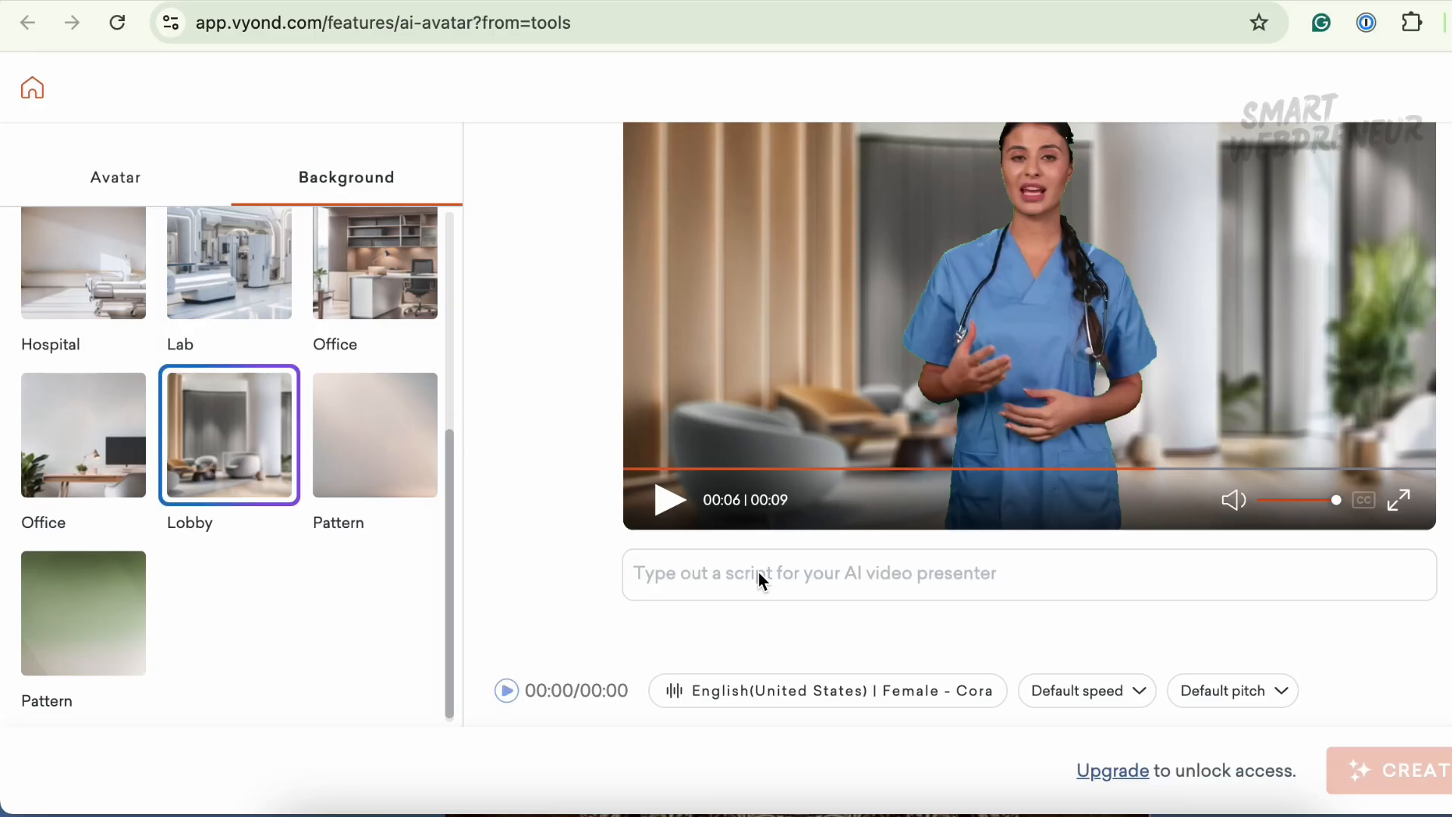
# - Enter the presenter script "This is where you type your script..."
pyautogui.click(756, 576)
pyautogui.write('This is where you type your script...')
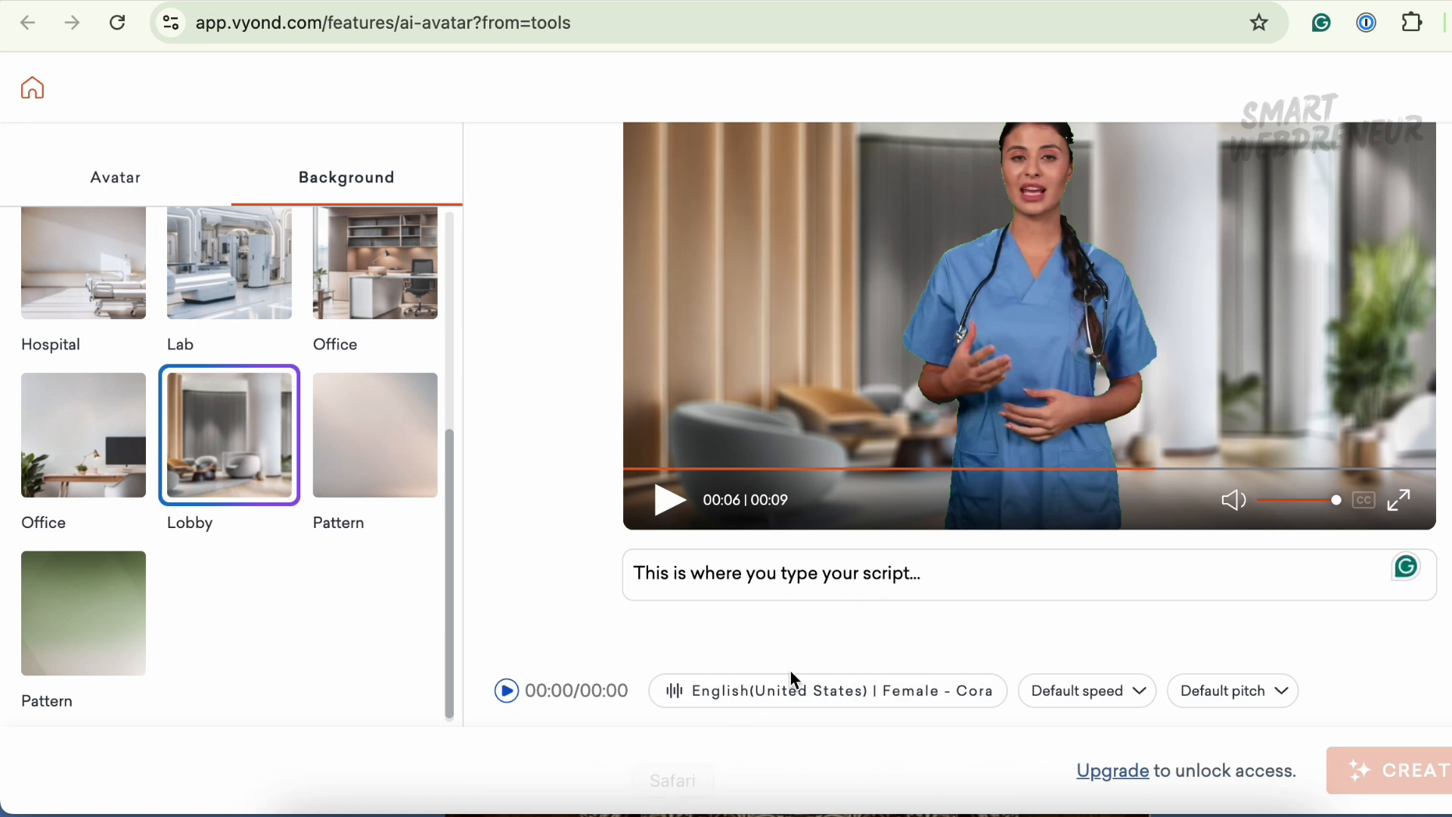
# - Open the voice settings and preview the Danielle, Elizabeth and Emma voices
pyautogui.click(789, 702)
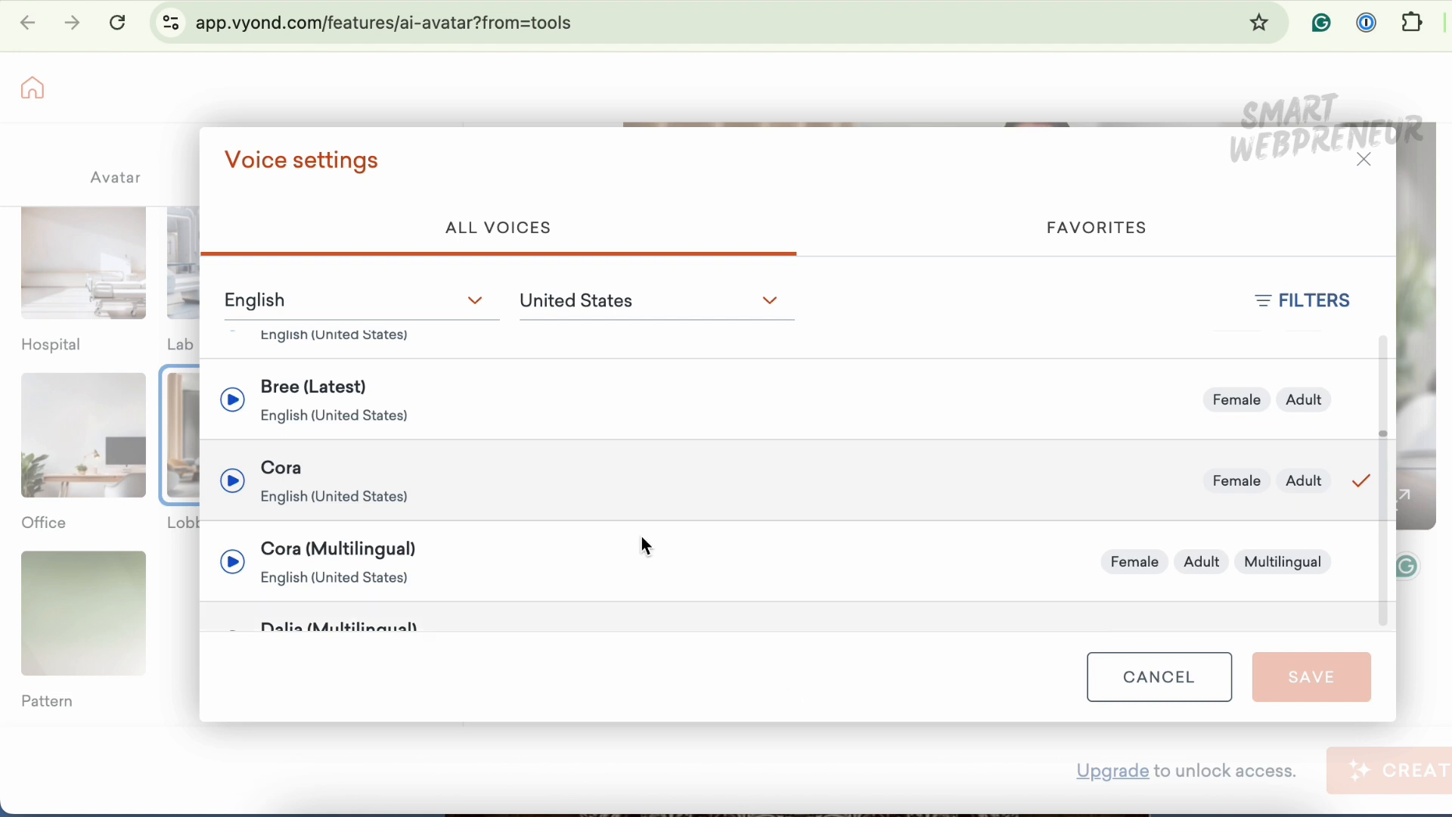
pyautogui.scroll(-3, 575, 529)
pyautogui.scroll(-1, 519, 515)
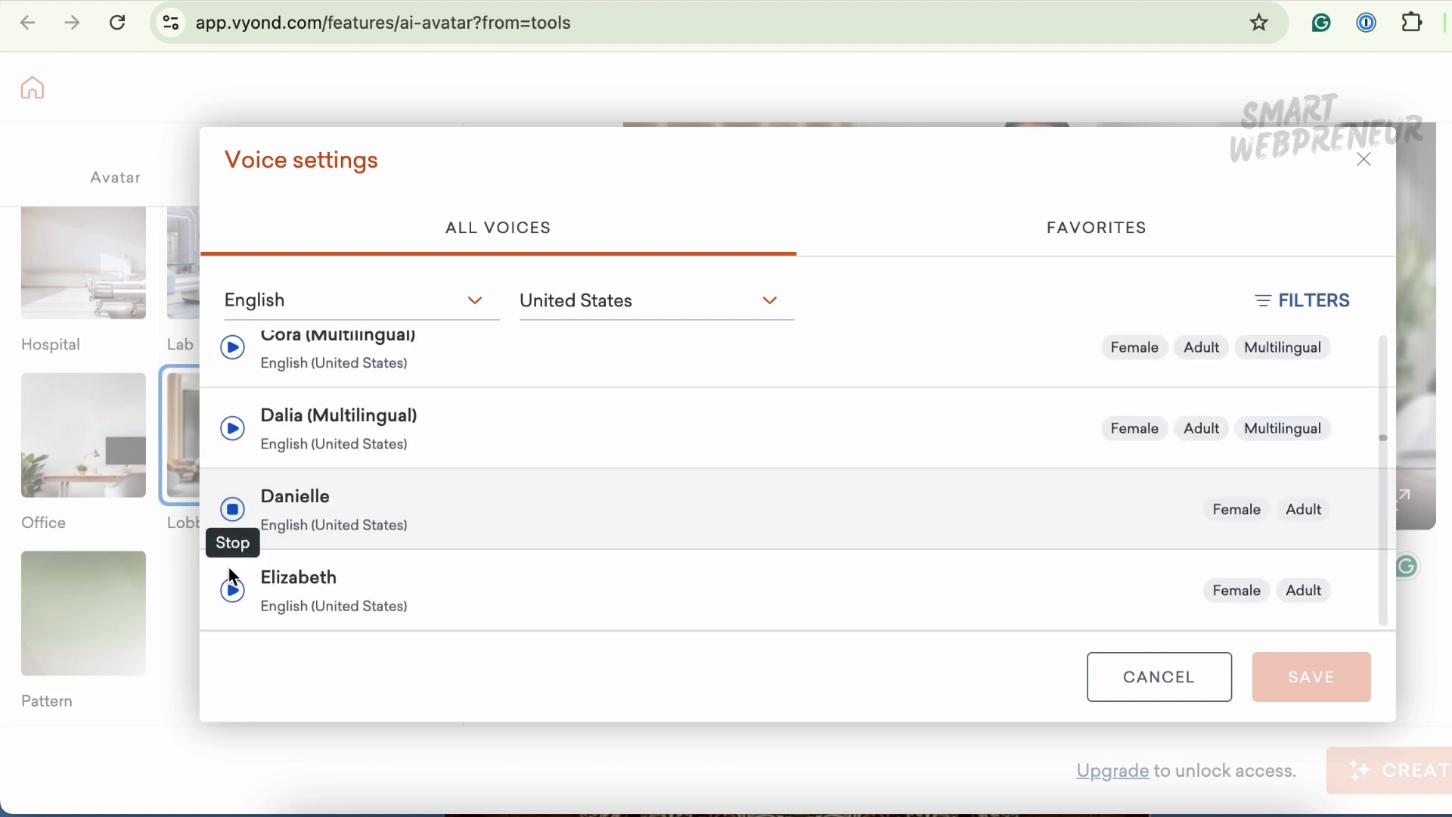
pyautogui.scroll(-2, 575, 503)
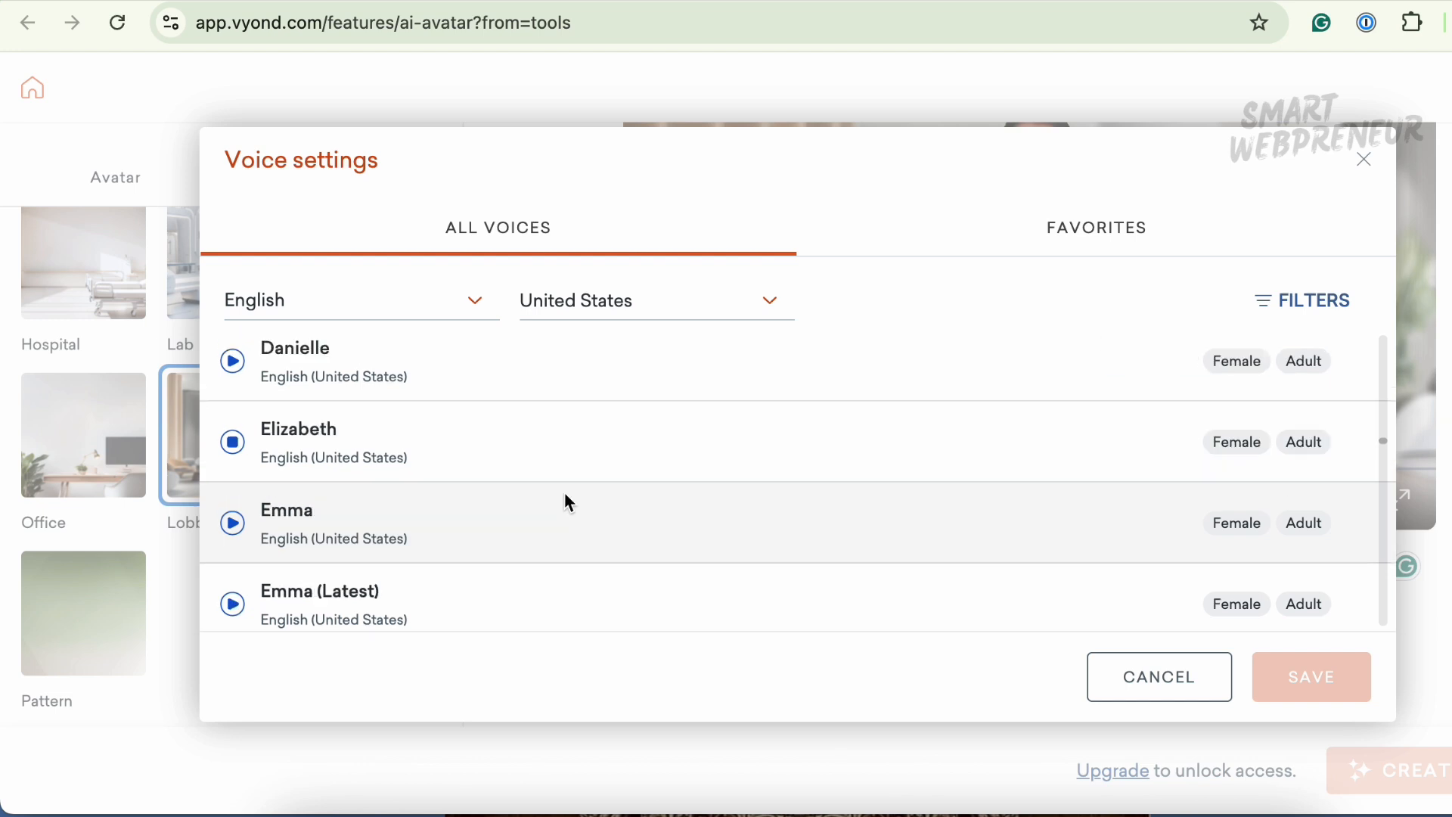
pyautogui.scroll(-1, 239, 590)
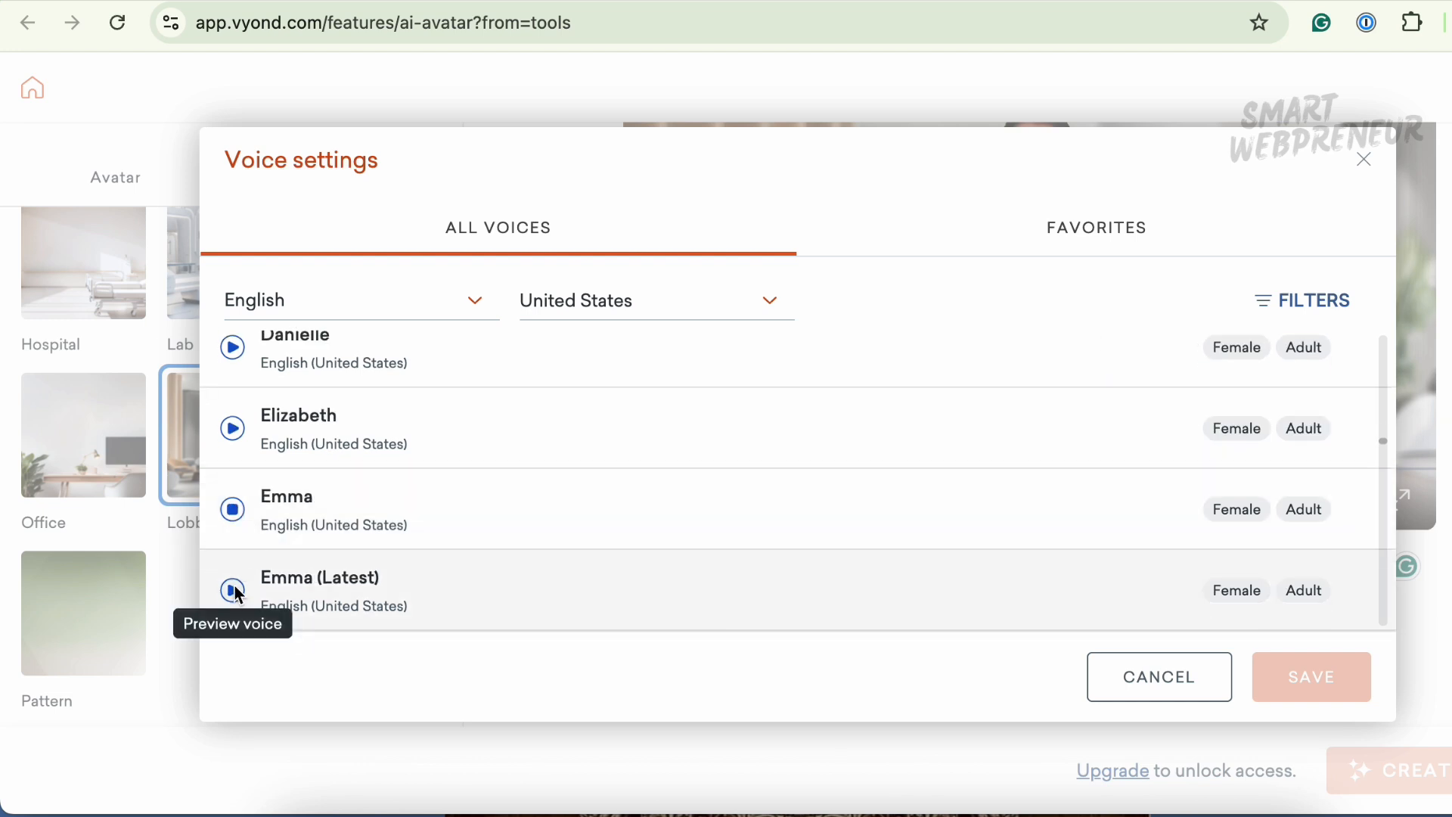
pyautogui.scroll(-2, 560, 511)
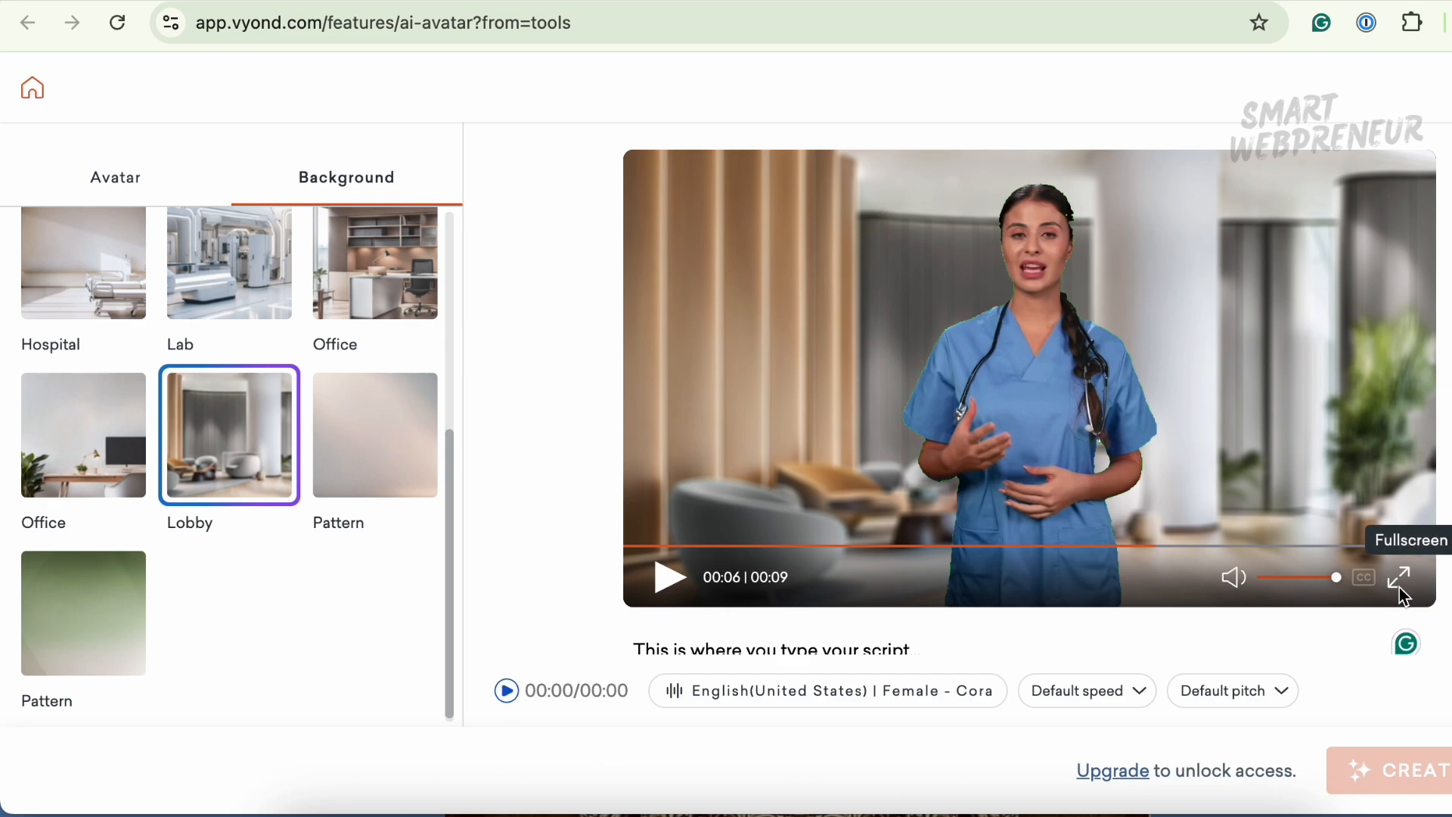
# - Watch the avatar preview in fullscreen and exit fullscreen
pyautogui.click(1401, 592)
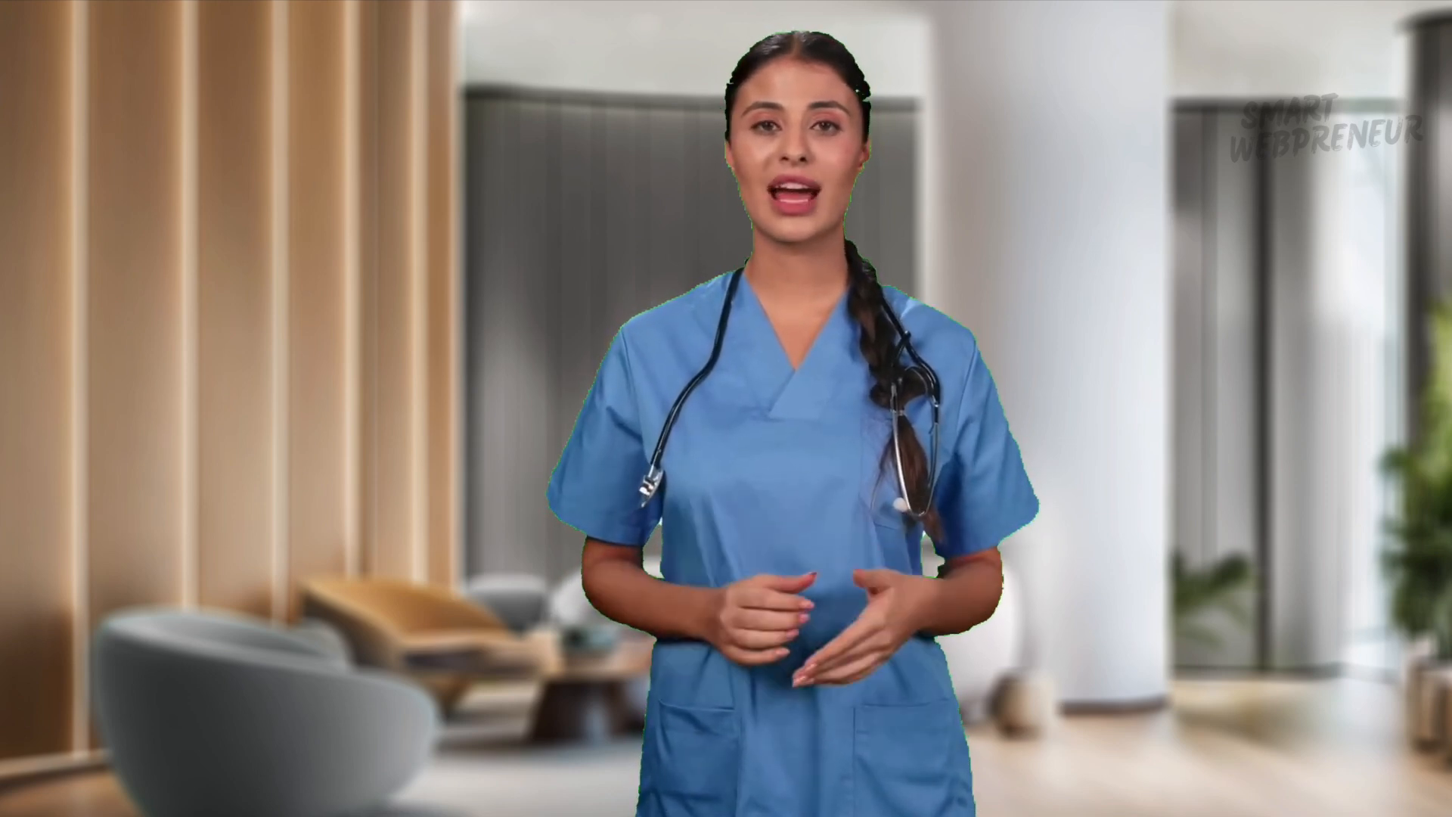
pyautogui.press('Escape')
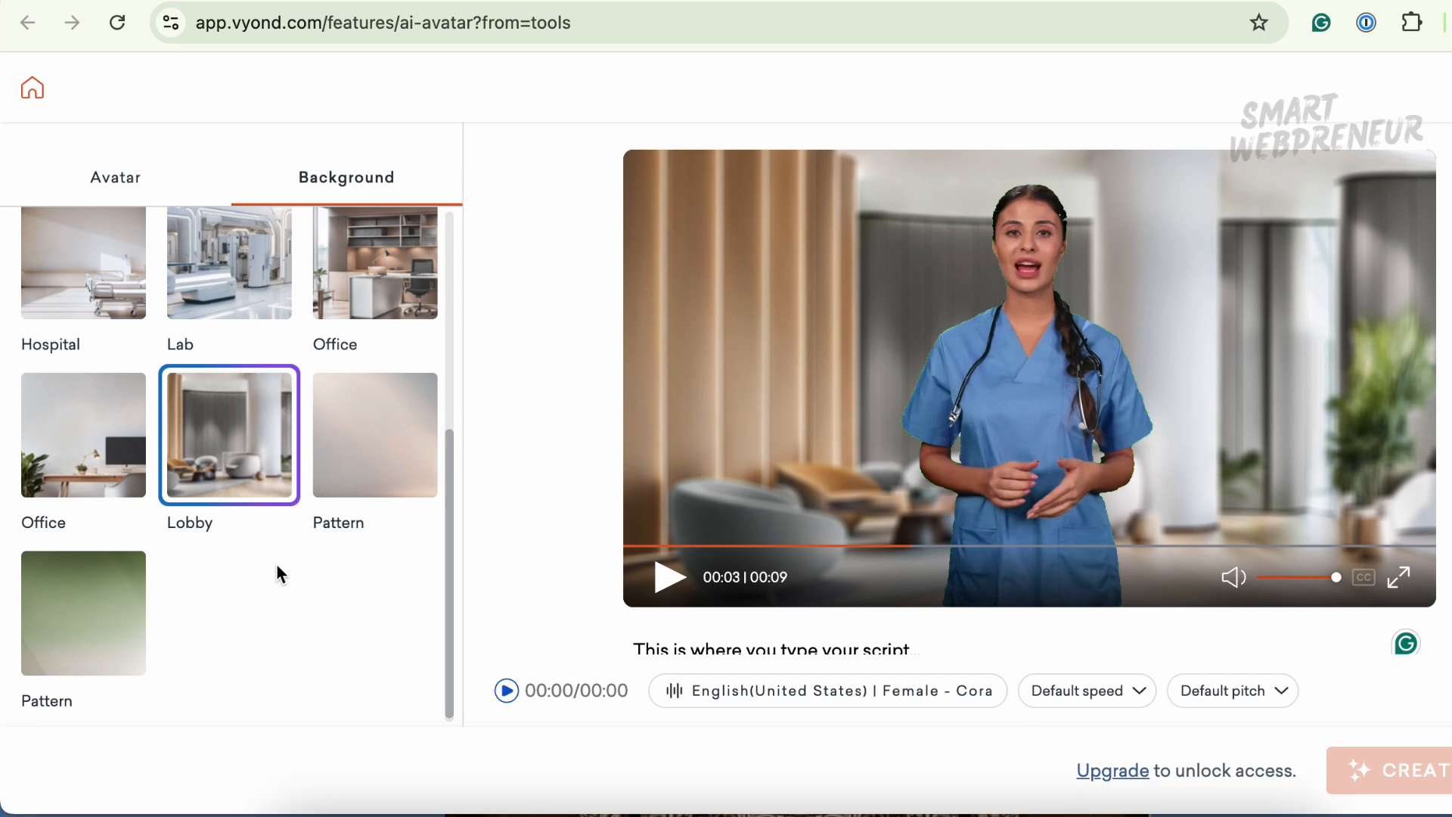
# - Reset the avatar's background to Default
pyautogui.scroll(5, 275, 563)
pyautogui.click(125, 178)
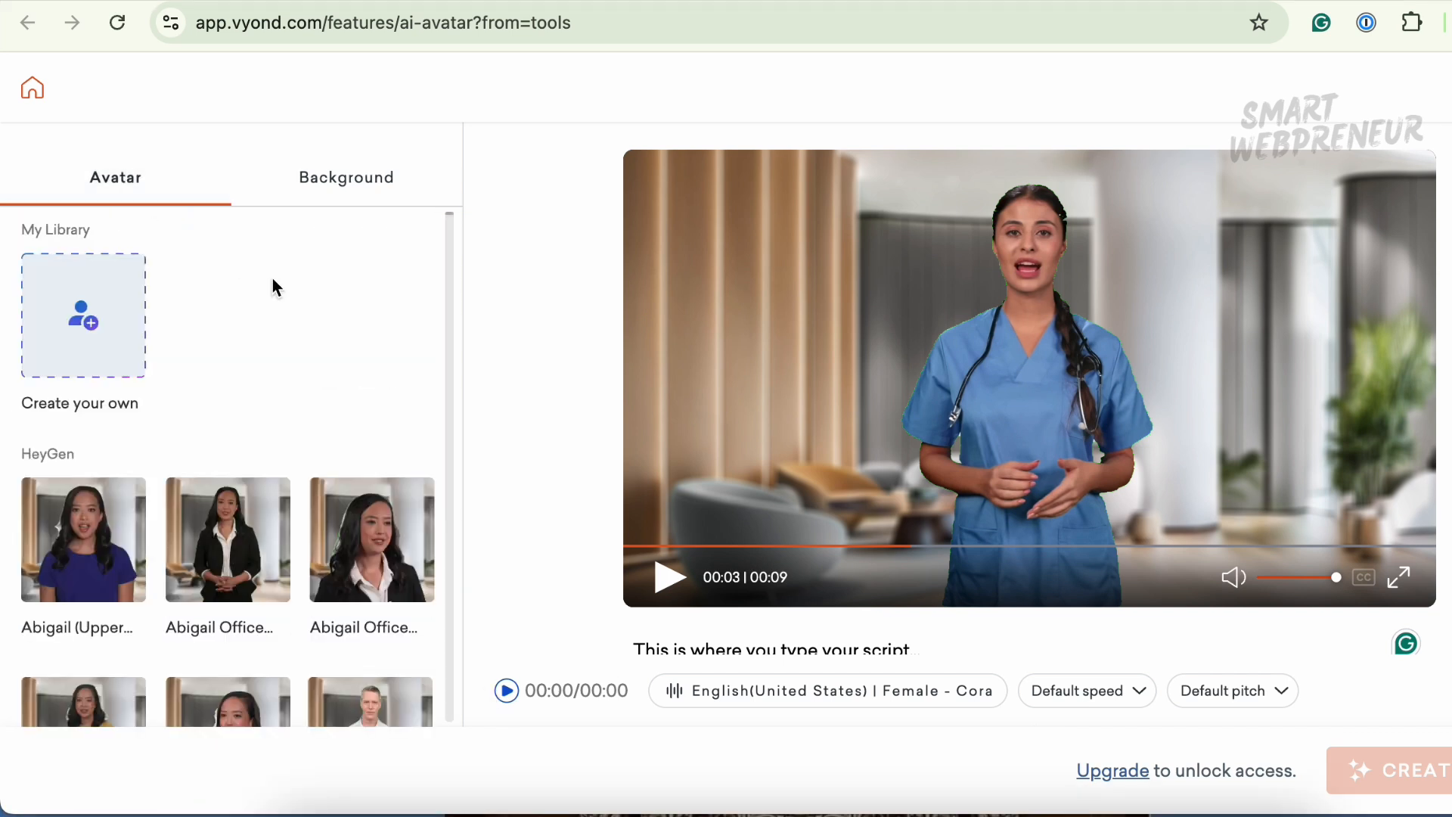
pyautogui.click(349, 180)
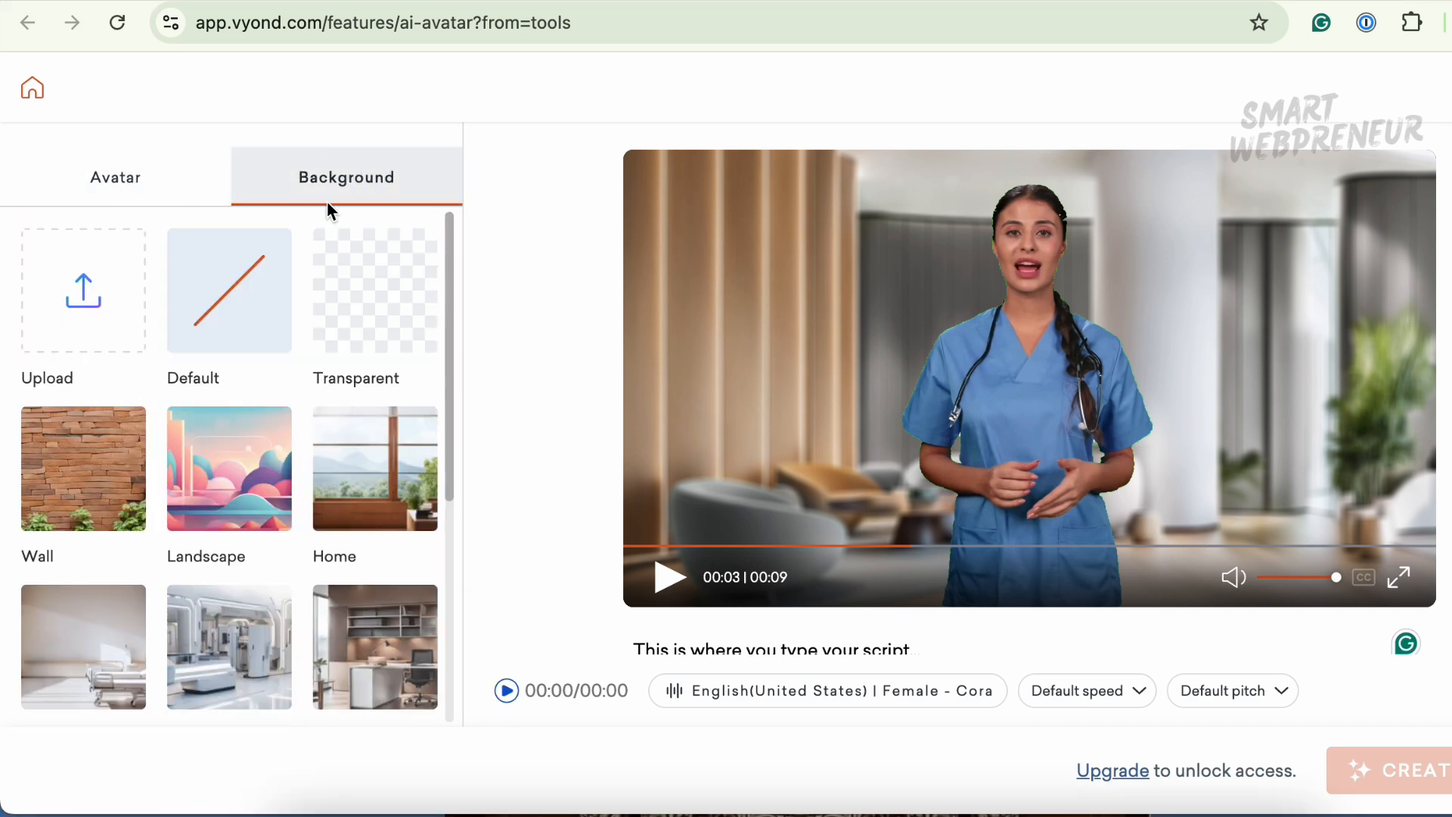
pyautogui.click(234, 305)
# - Select the Abigail (Upper...) avatar and play, then pause, its preview
pyautogui.click(124, 179)
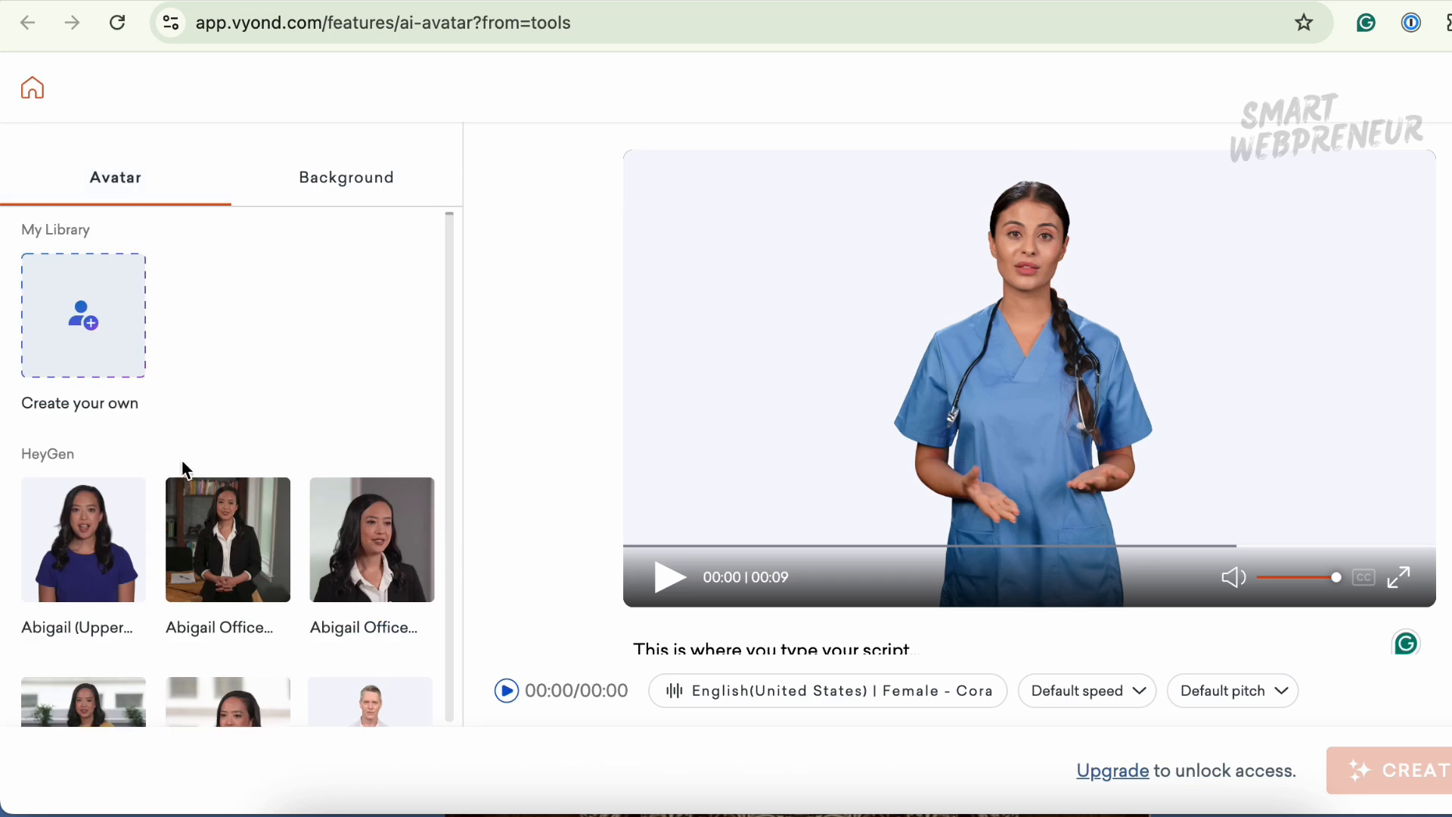
pyautogui.click(119, 568)
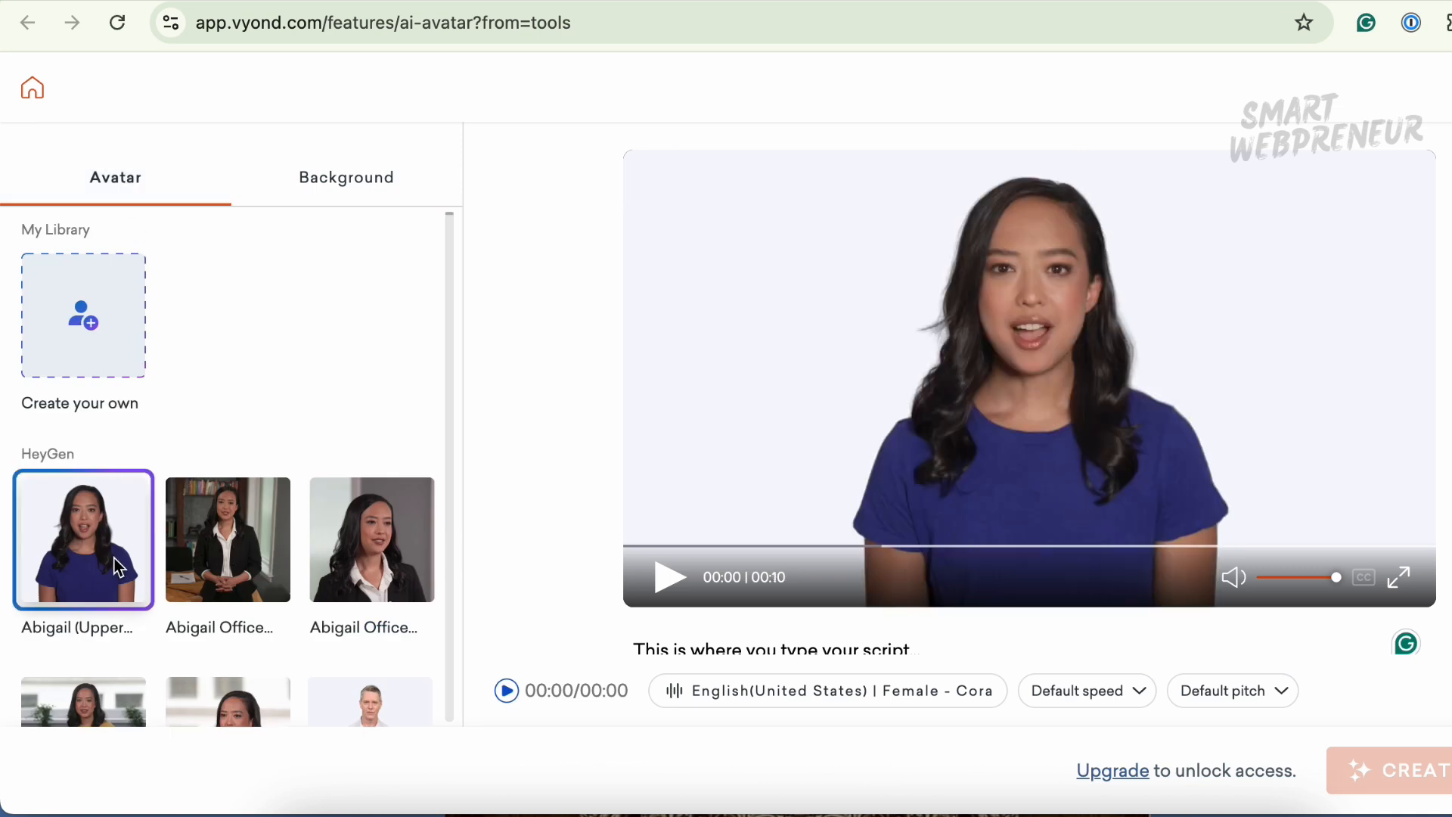
pyautogui.click(678, 583)
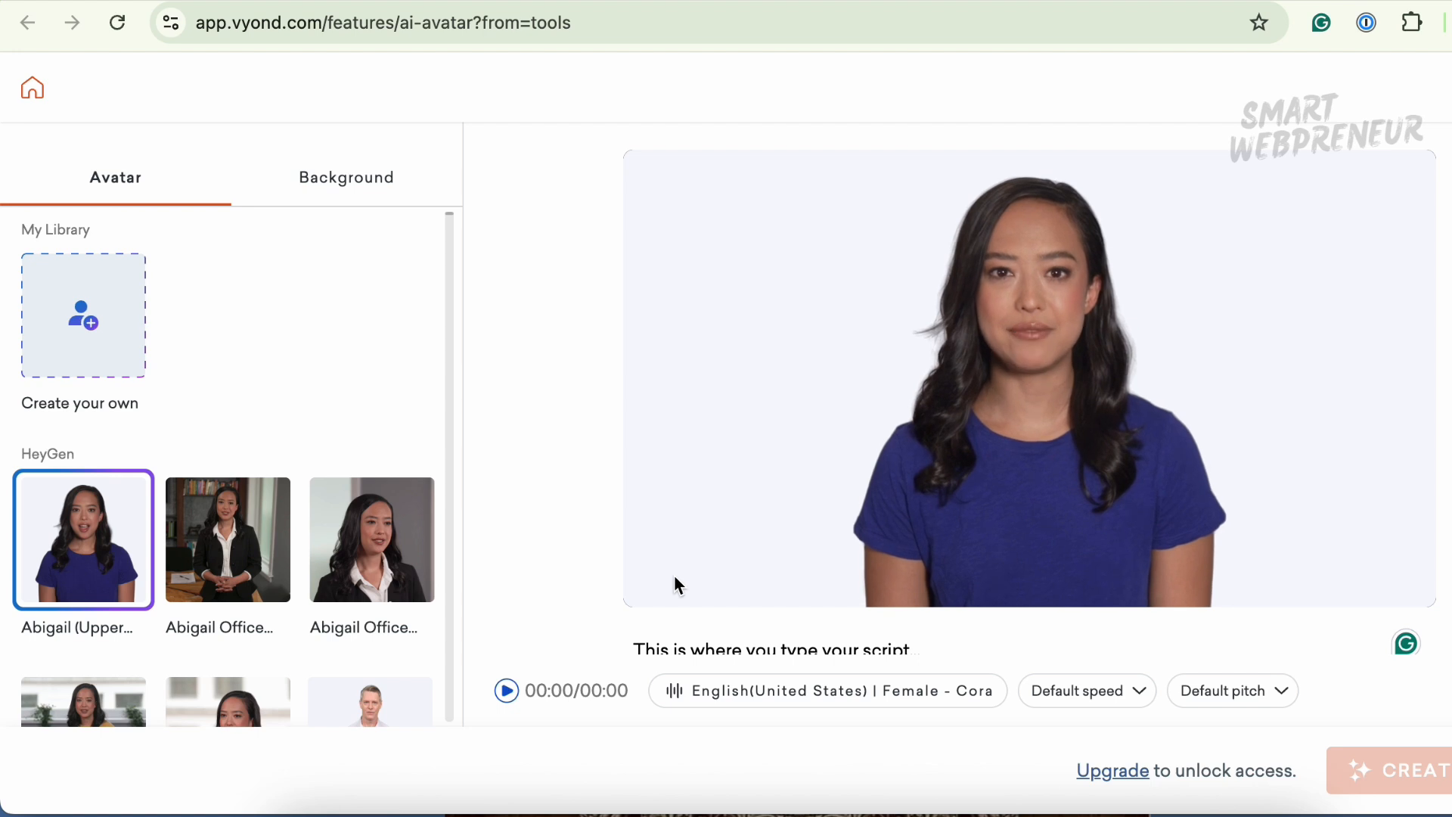
pyautogui.click(668, 579)
# - Select the Adriana Business avatar and play its preview
pyautogui.scroll(-6, 292, 622)
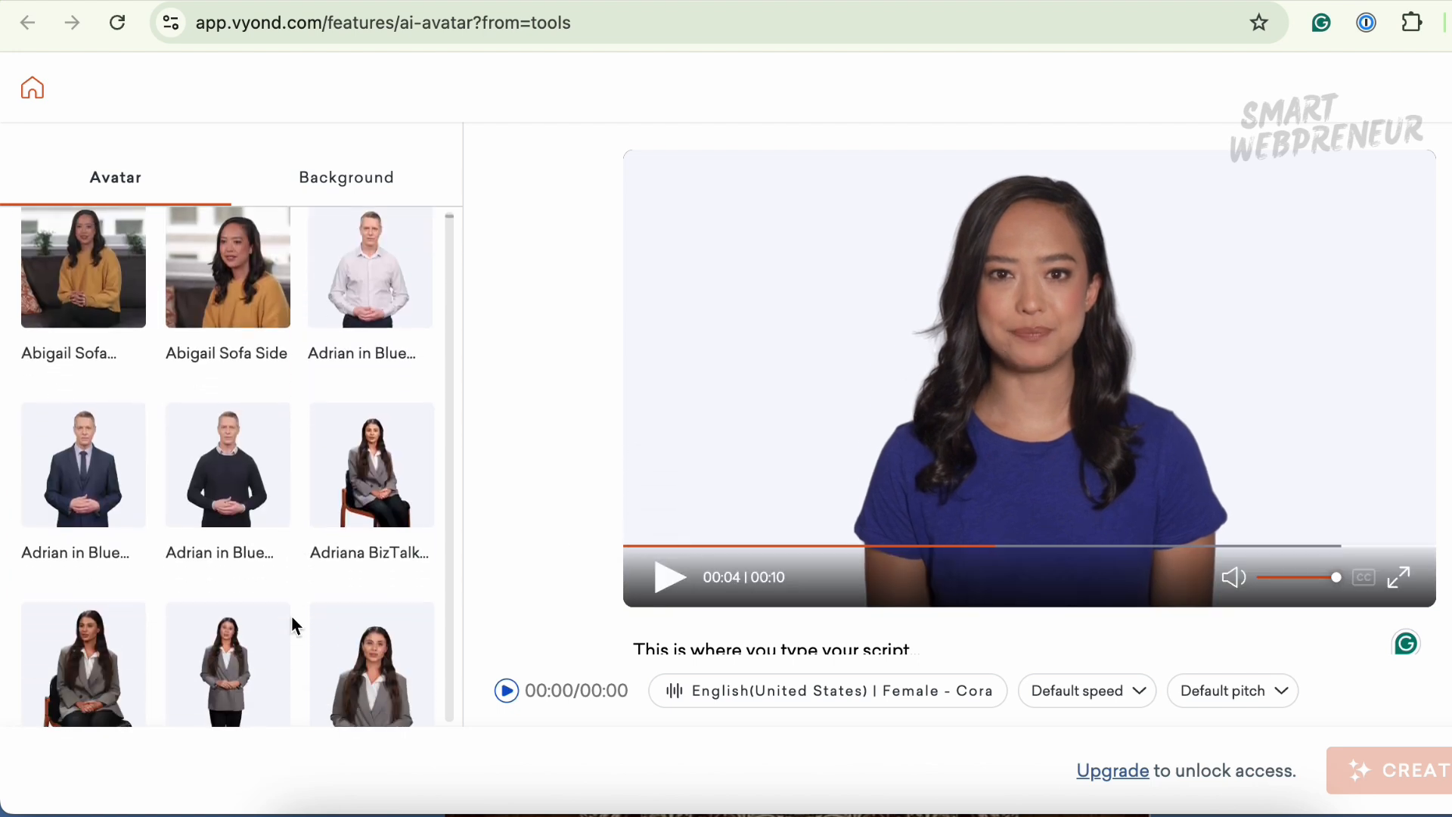
pyautogui.scroll(-3, 292, 625)
pyautogui.scroll(-3, 292, 625)
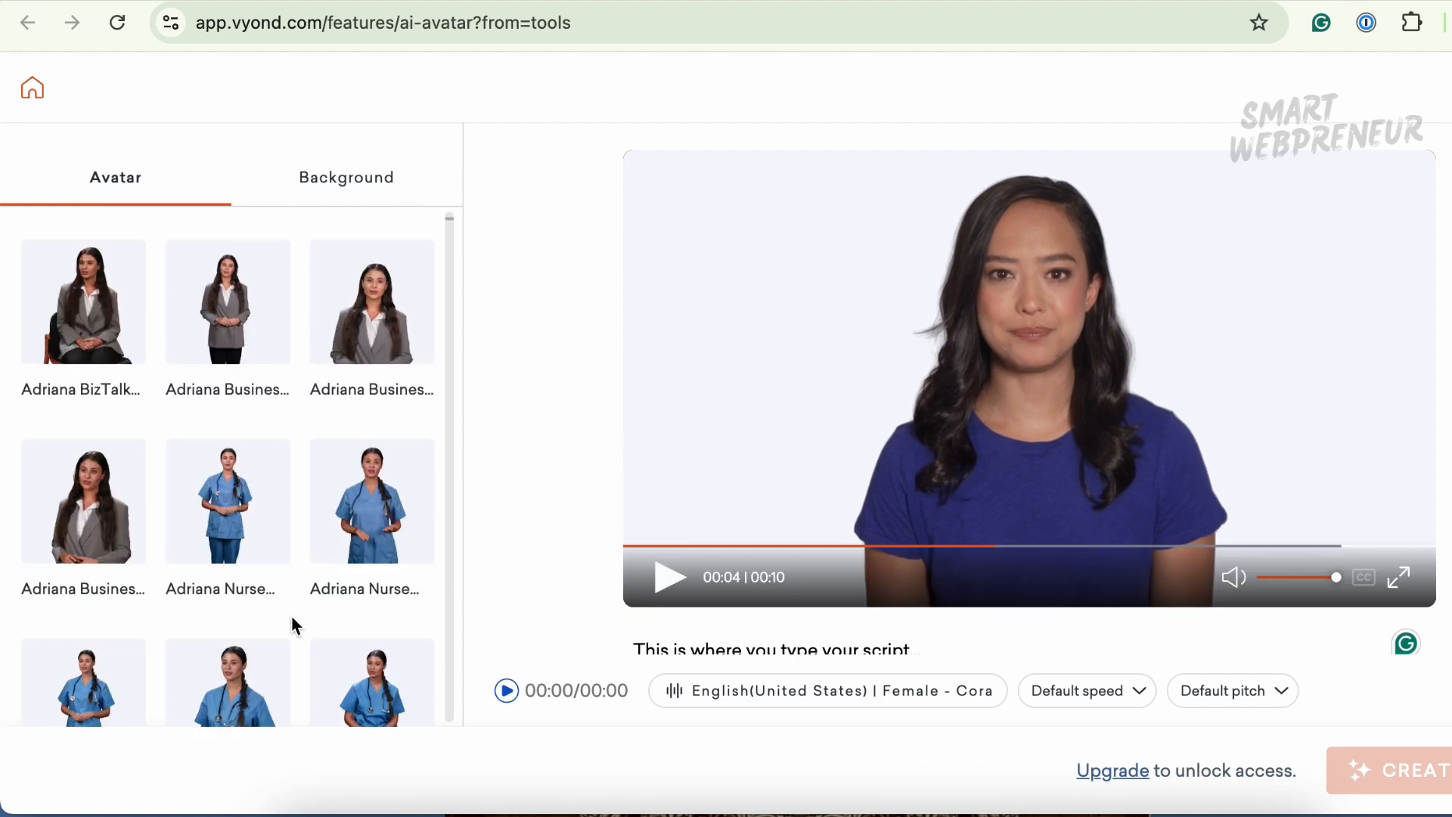
pyautogui.click(83, 503)
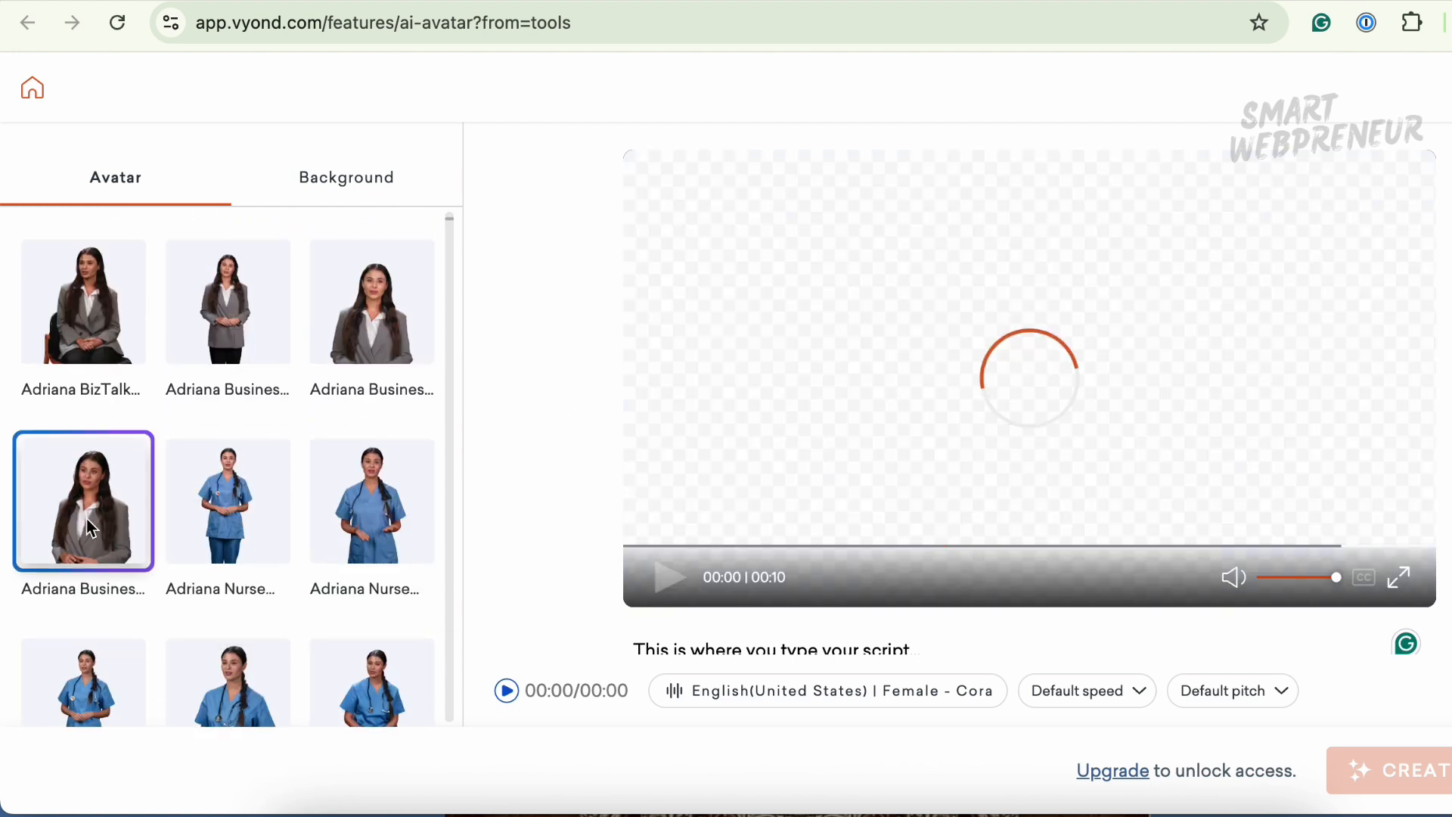
pyautogui.click(659, 596)
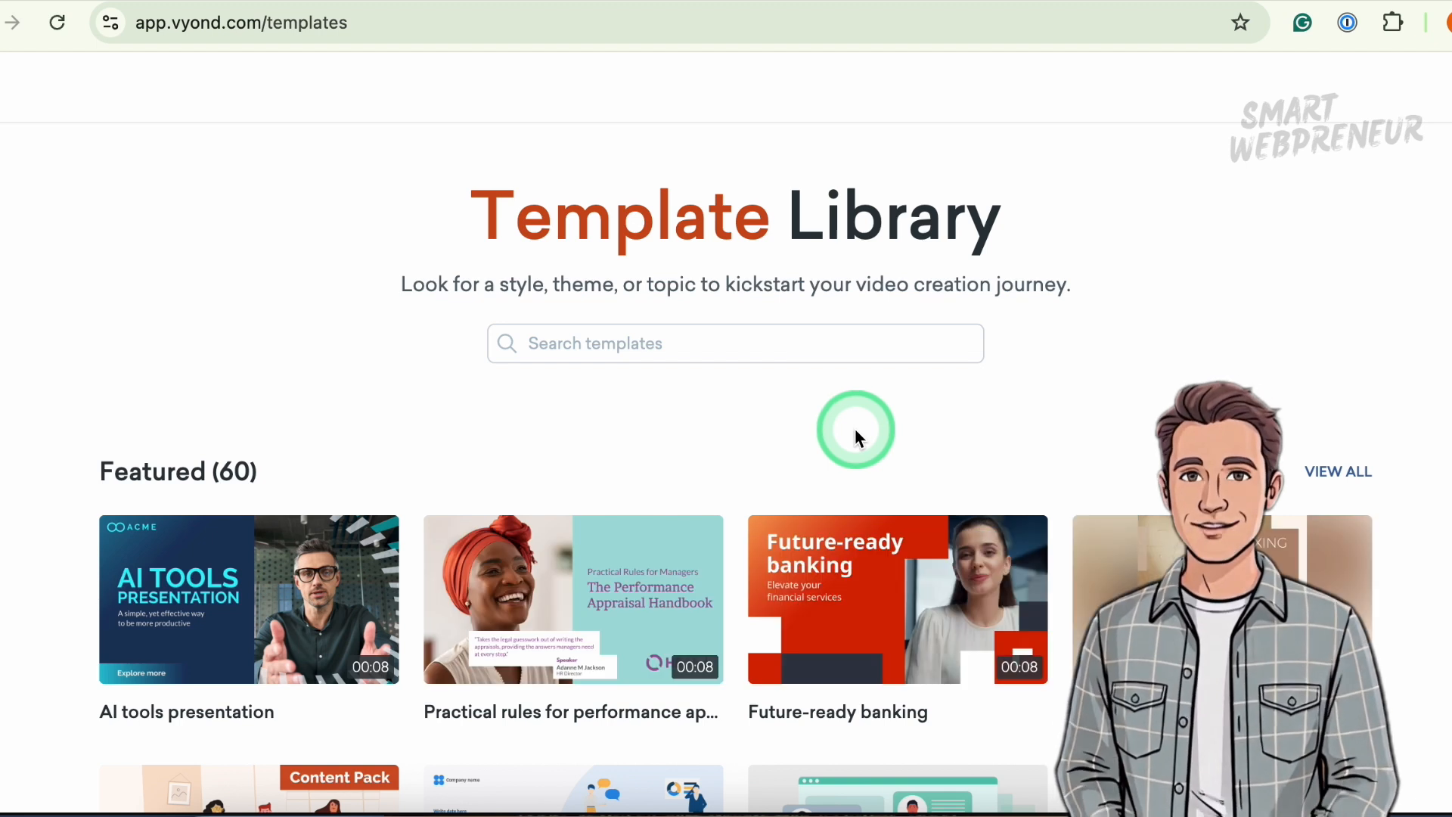
# - Scroll through the Template Library's featured templates and topic list
pyautogui.scroll(-2, 855, 428)
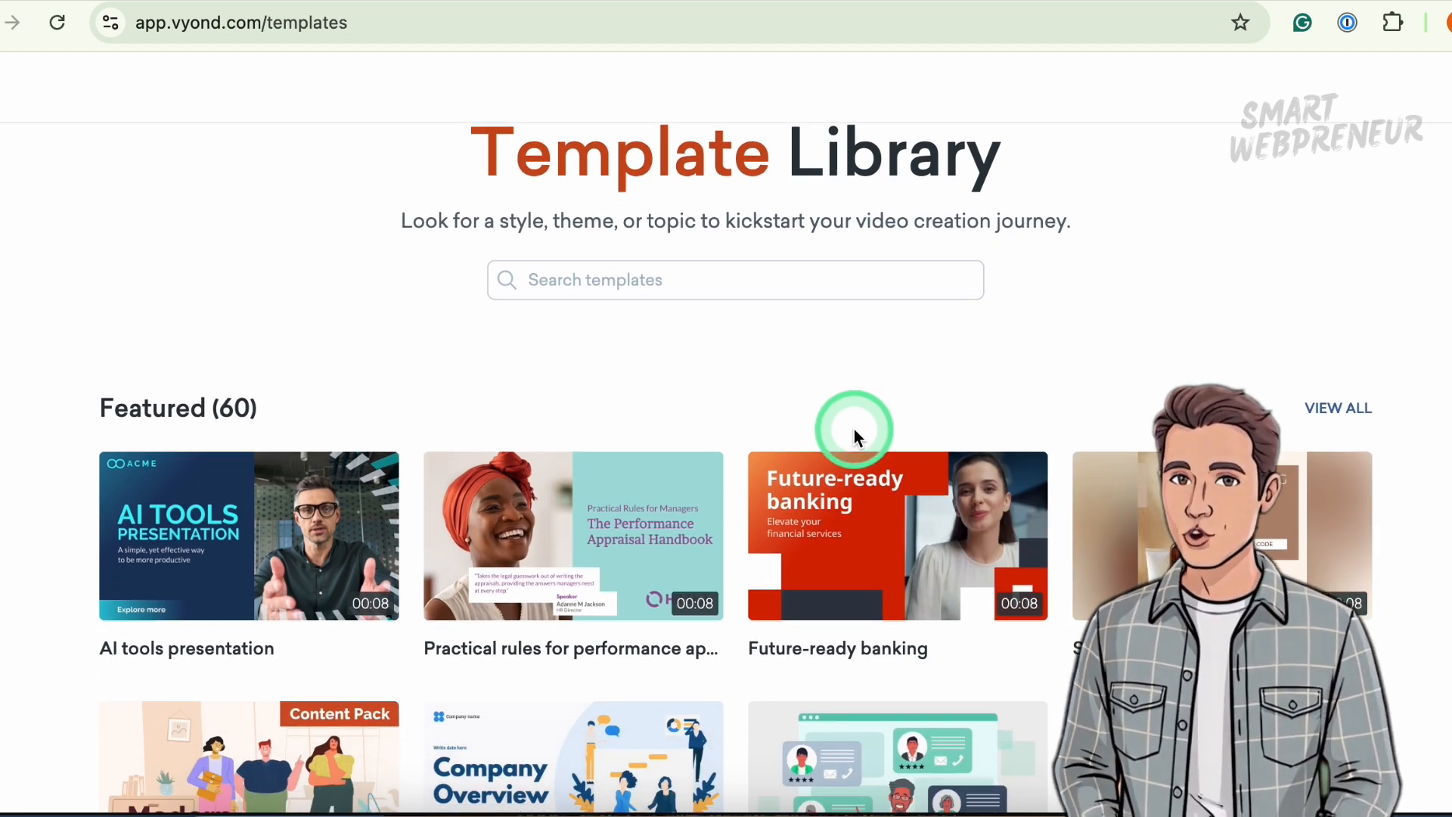
pyautogui.scroll(-4, 854, 429)
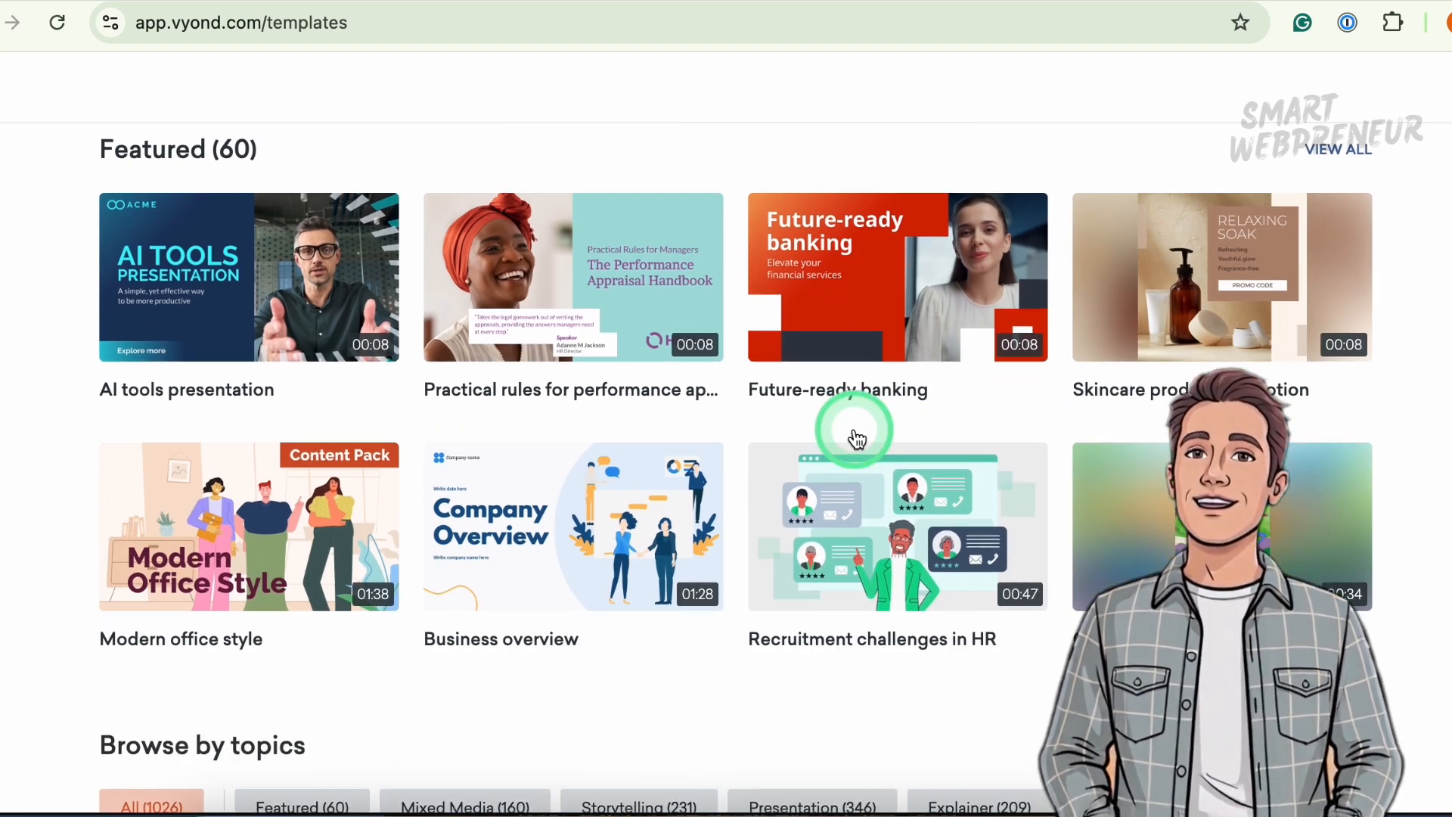
pyautogui.scroll(-2, 855, 429)
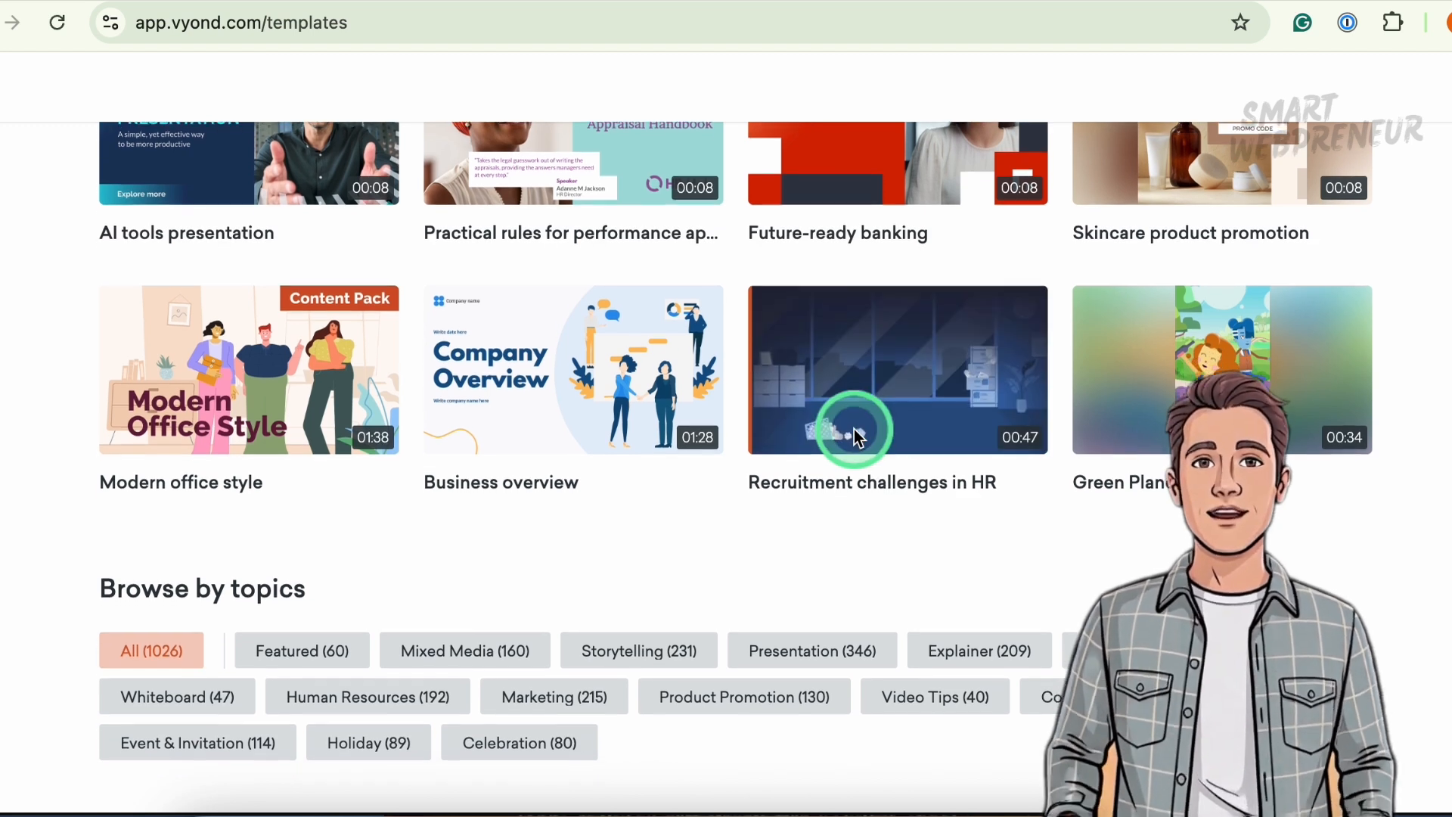
pyautogui.scroll(2, 855, 429)
pyautogui.scroll(2, 855, 429)
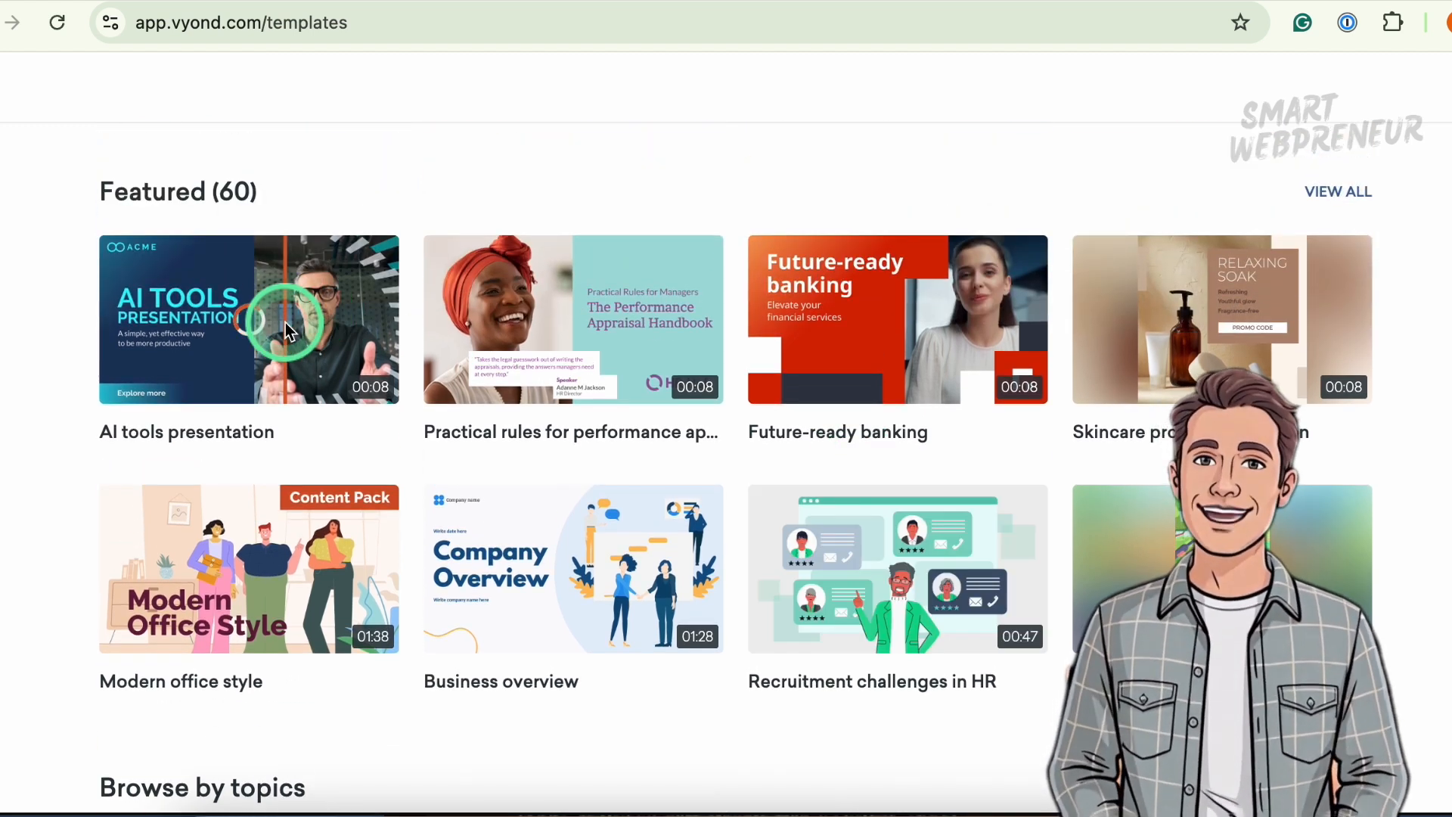
pyautogui.scroll(-5, 343, 385)
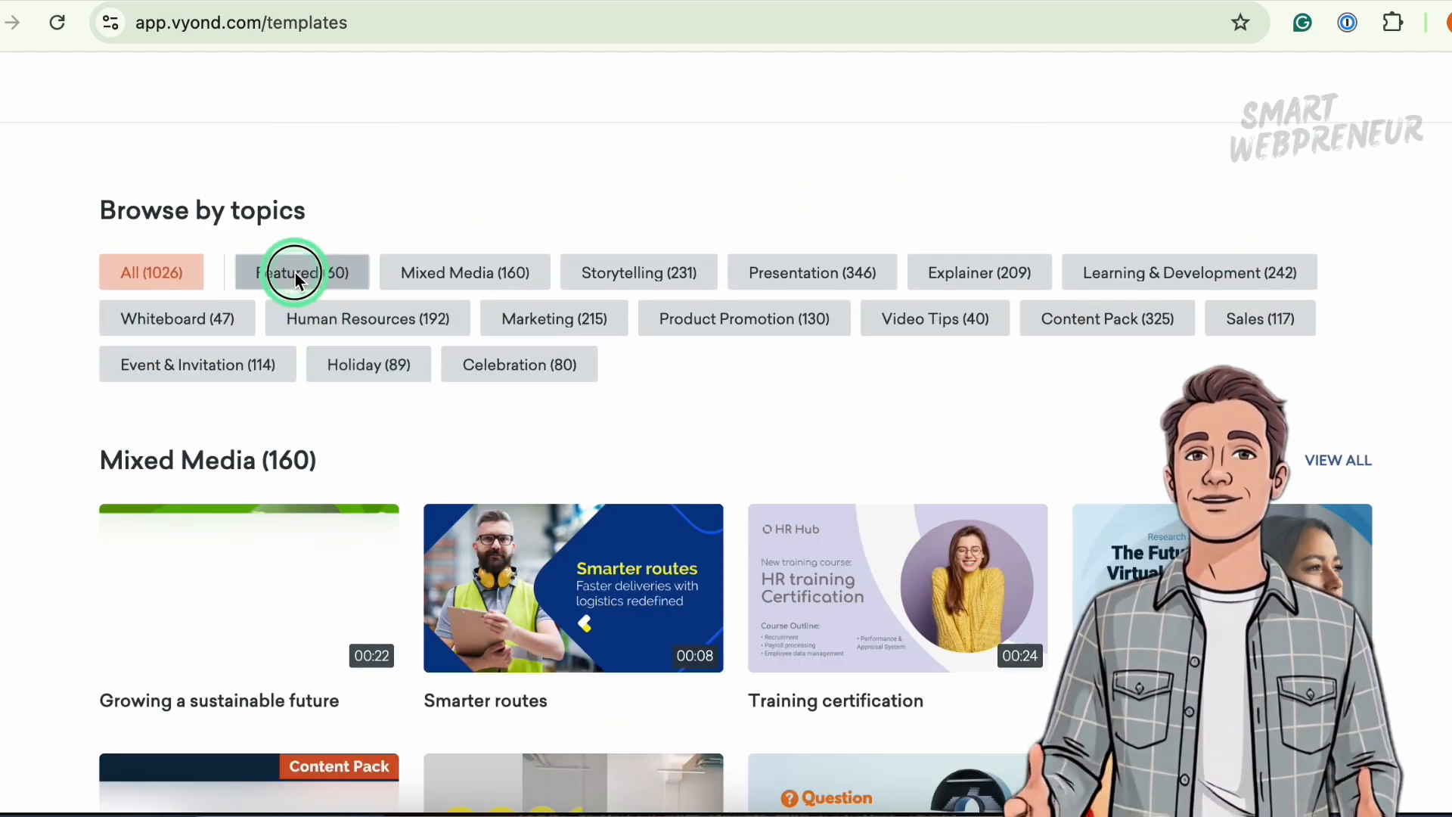
# - Filter the templates by the Featured topic, then return to all templates
pyautogui.click(295, 273)
pyautogui.scroll(-5, 529, 340)
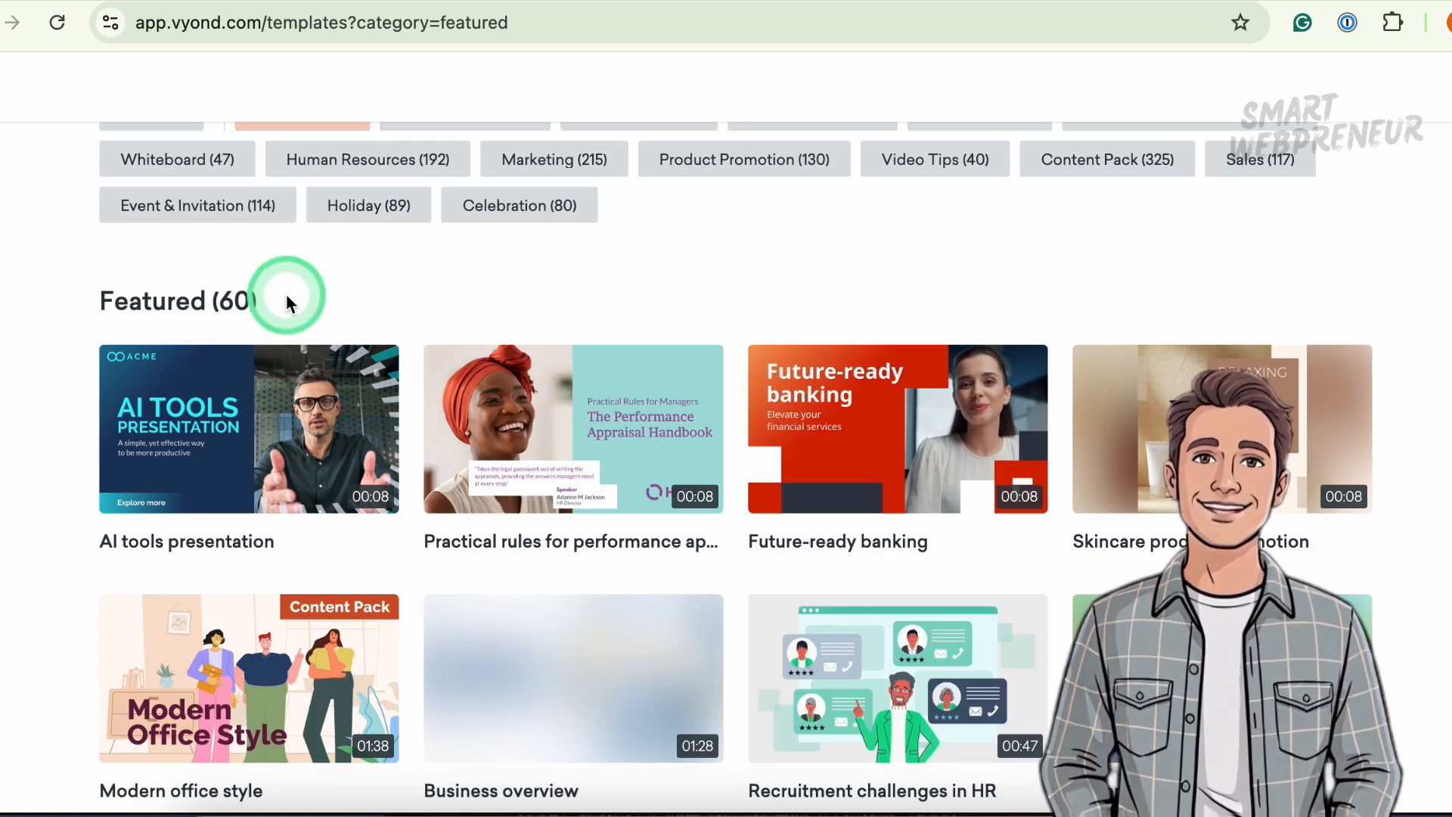
pyautogui.scroll(2, 285, 301)
pyautogui.click(165, 264)
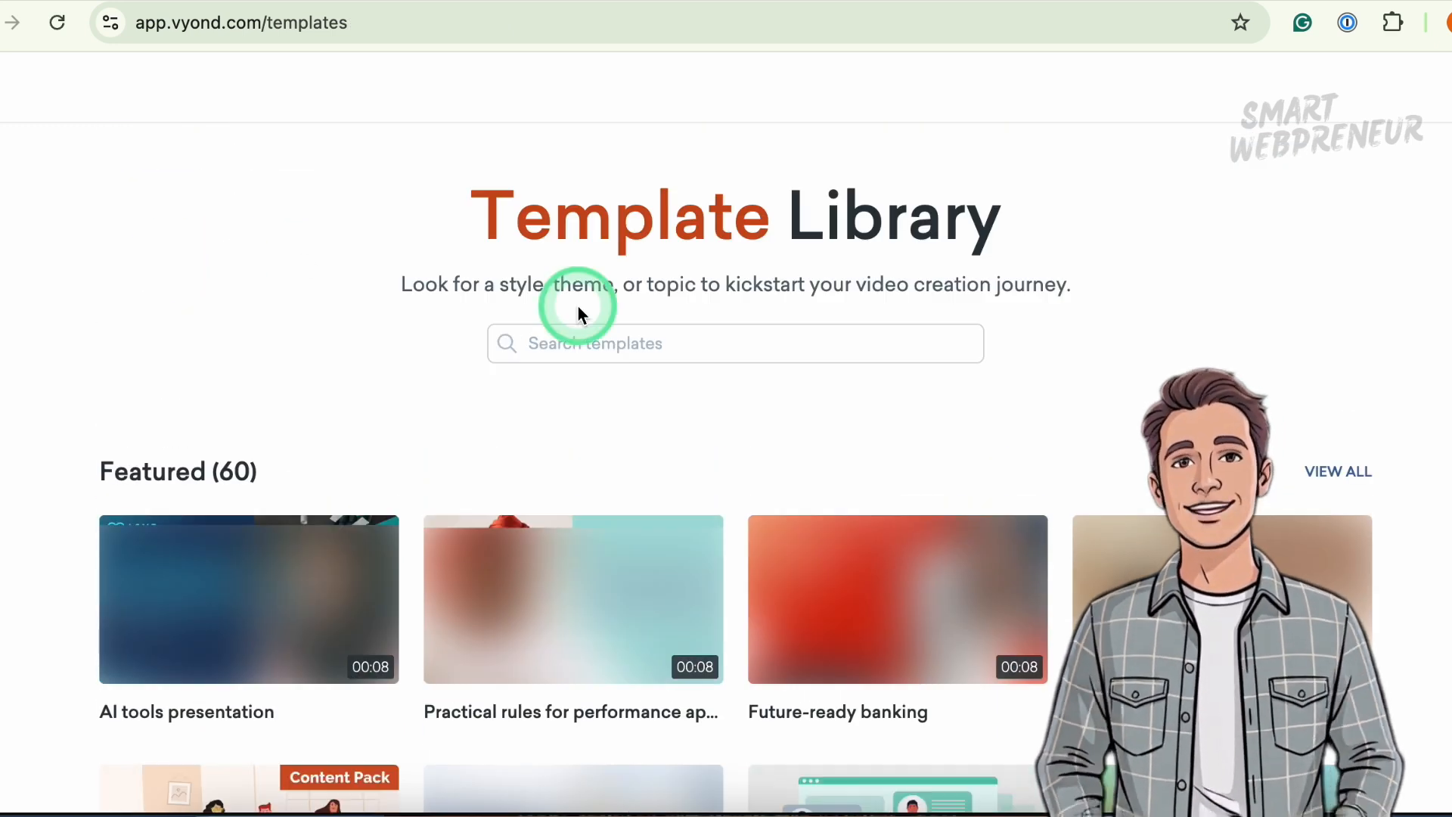
# - Preview the Comic speech bubbles template from the Storytelling section, play it, and close the preview
pyautogui.scroll(-8, 578, 310)
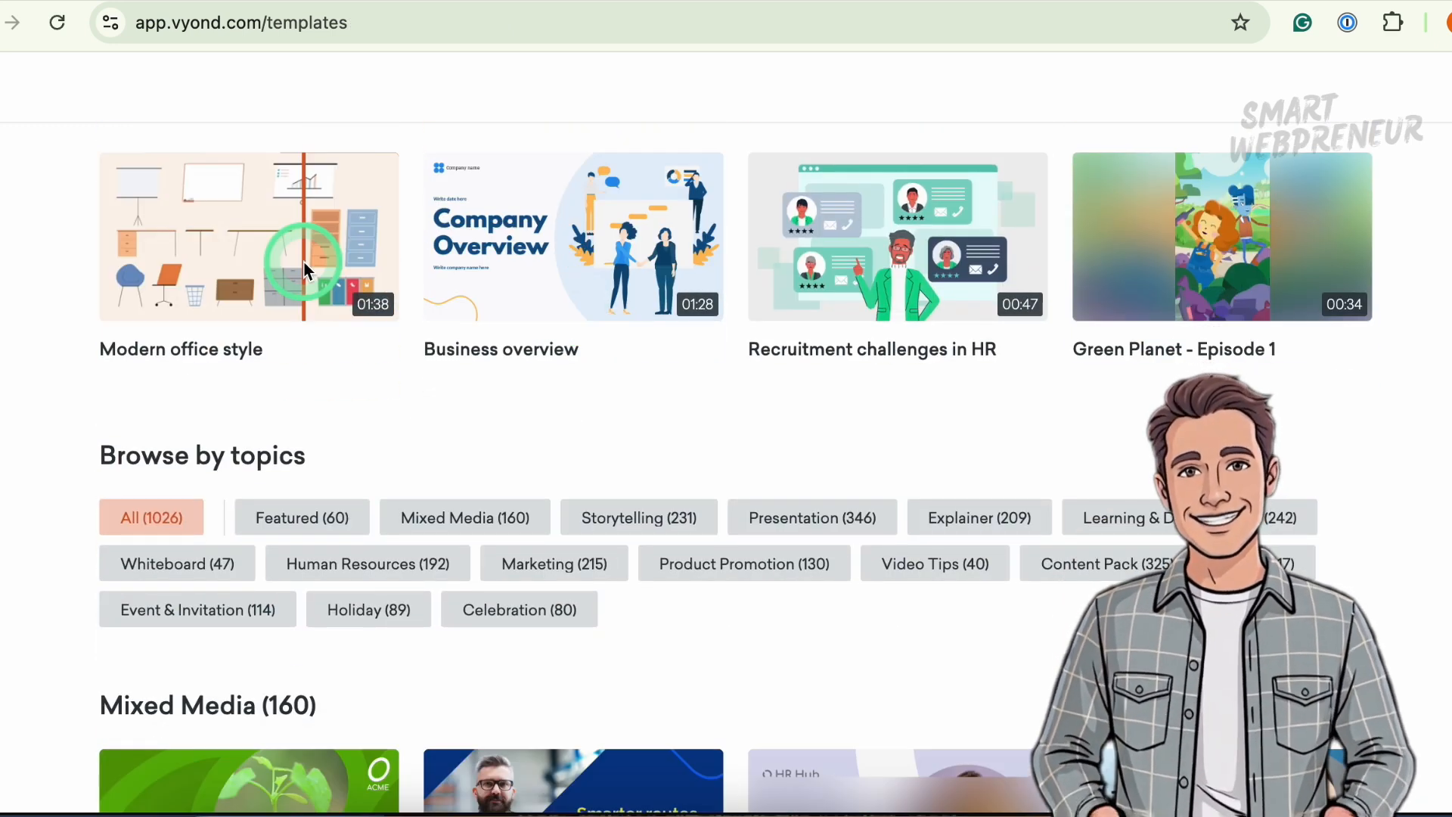
pyautogui.scroll(-4, 638, 297)
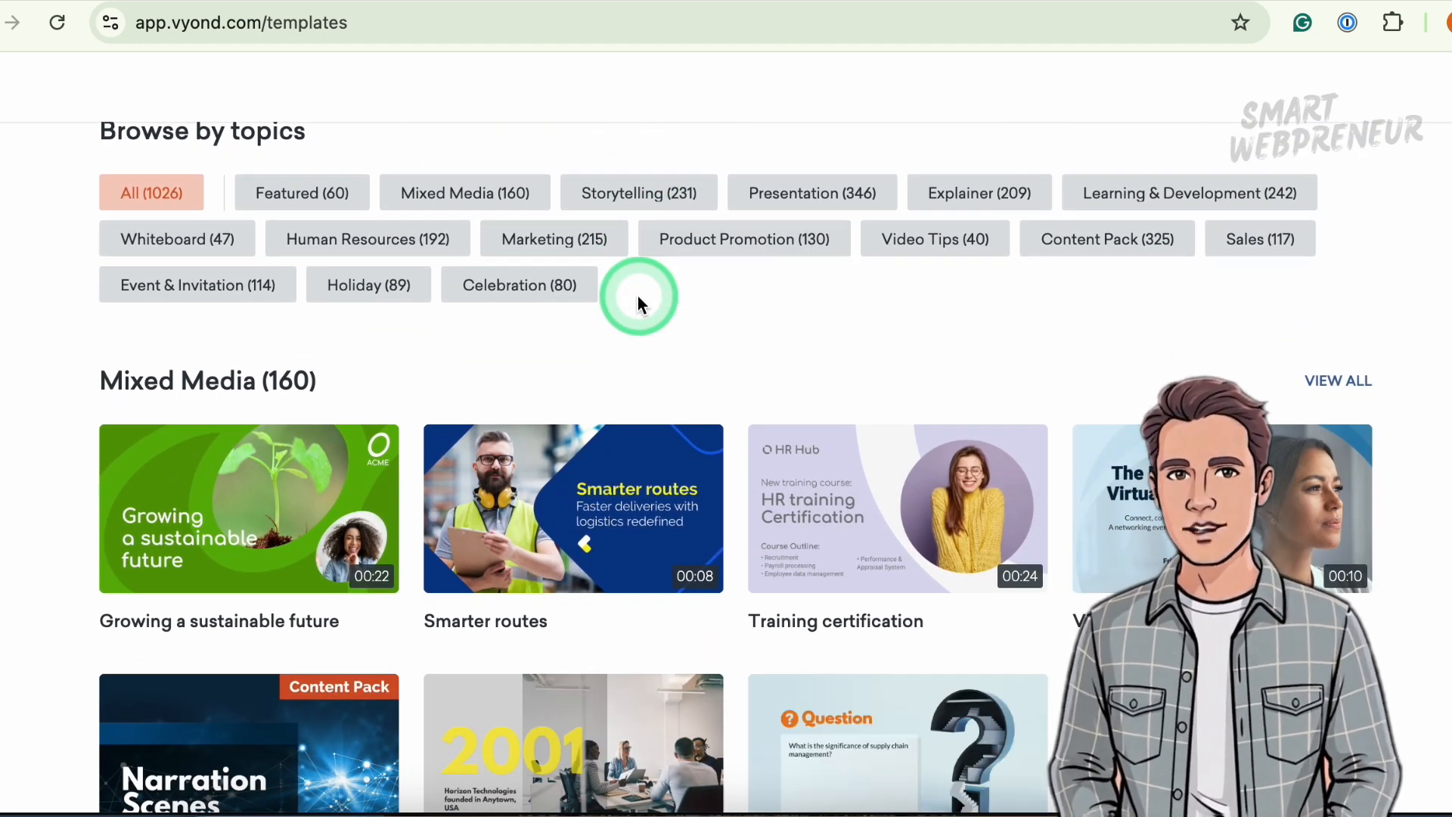
pyautogui.scroll(-2, 638, 296)
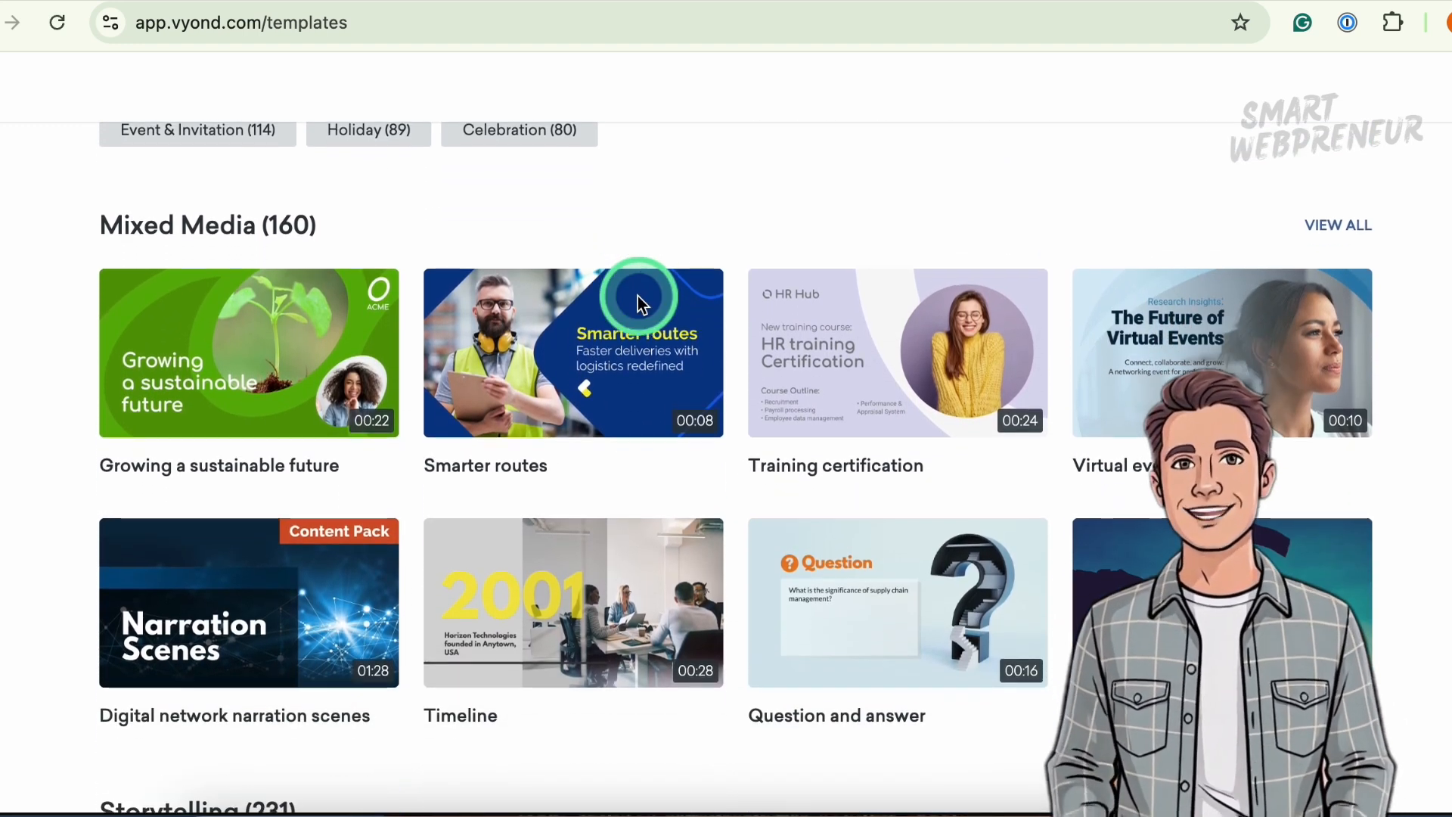
pyautogui.scroll(-7, 638, 297)
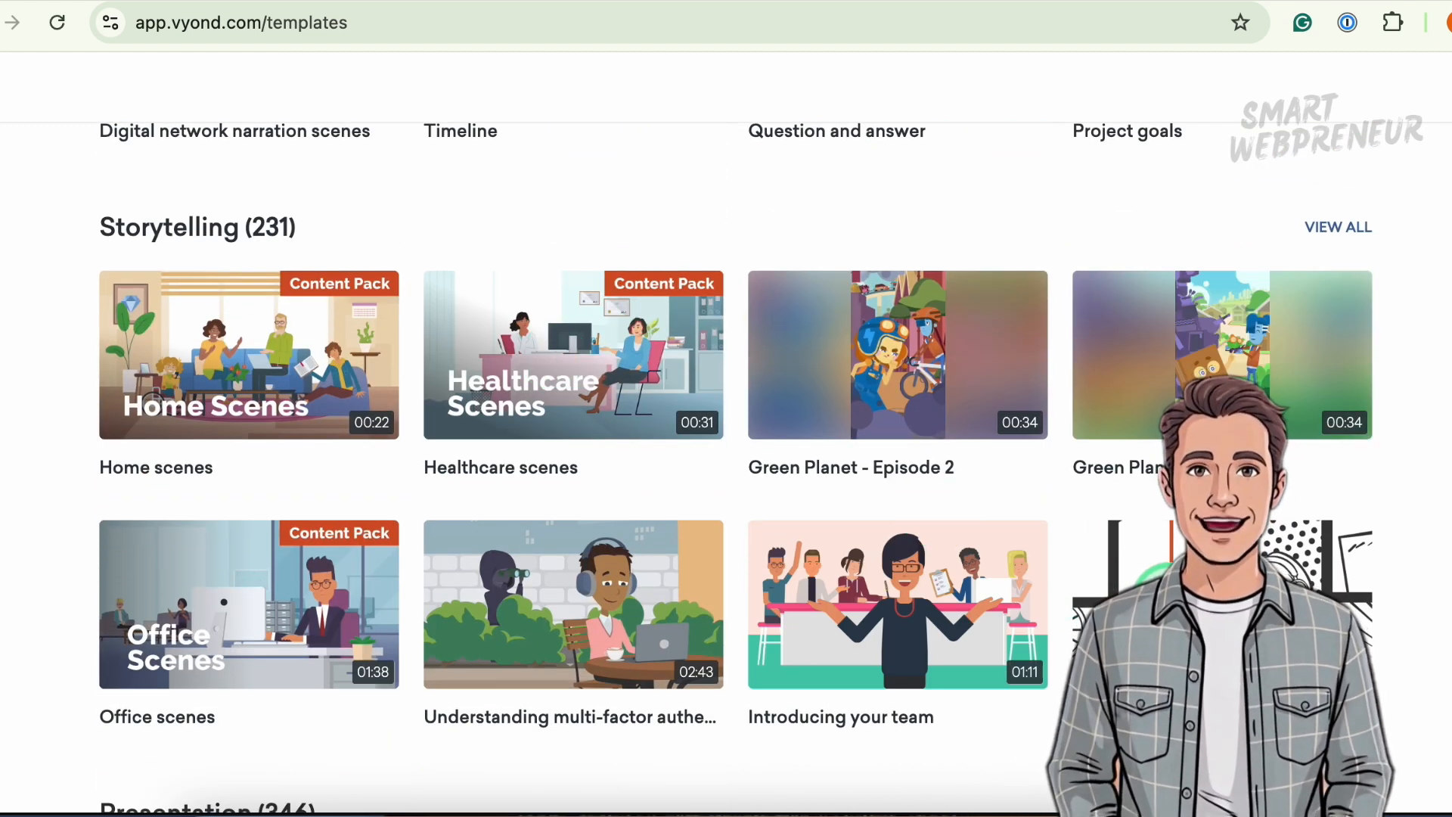
pyautogui.click(1161, 601)
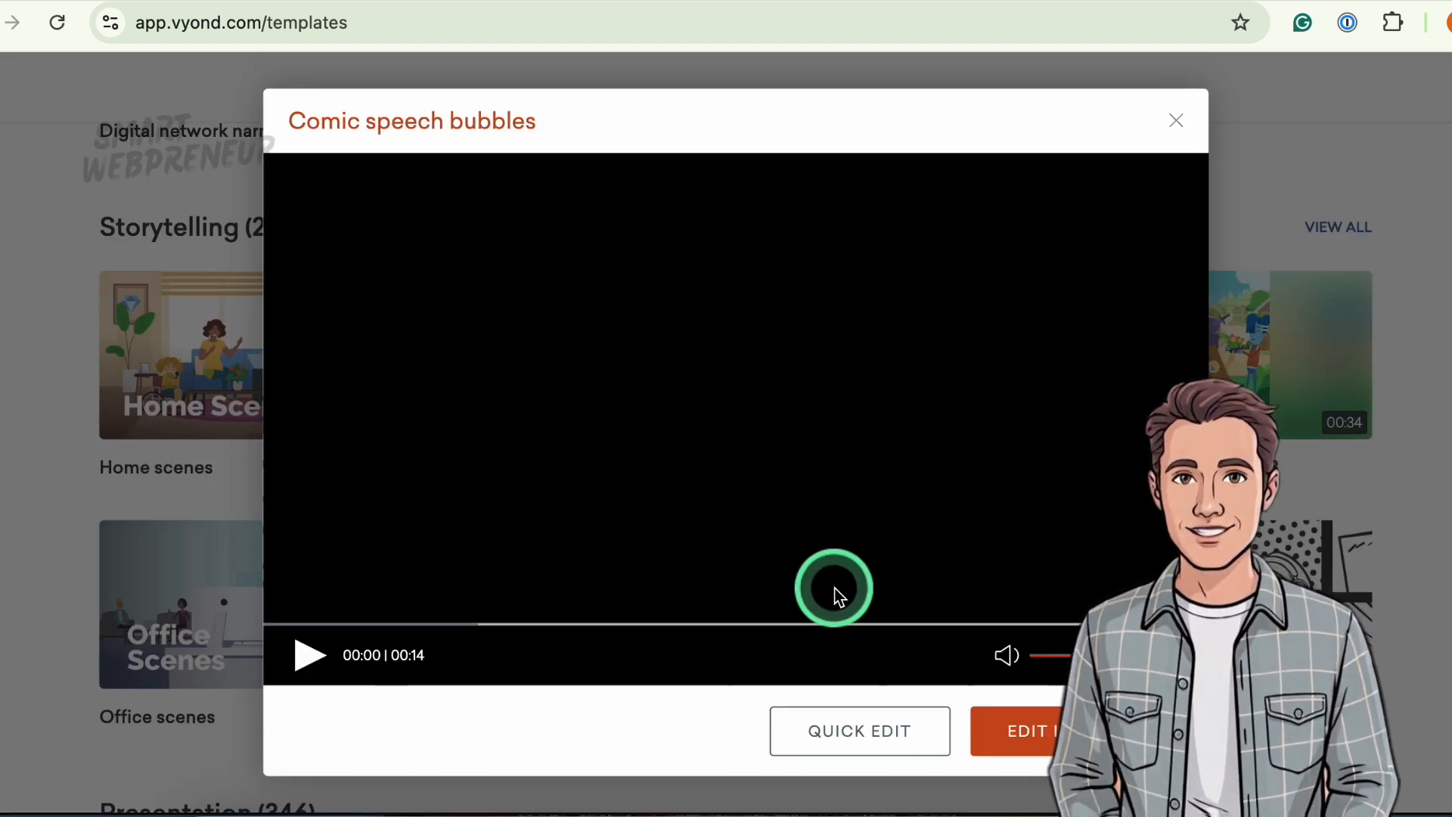
pyautogui.click(315, 655)
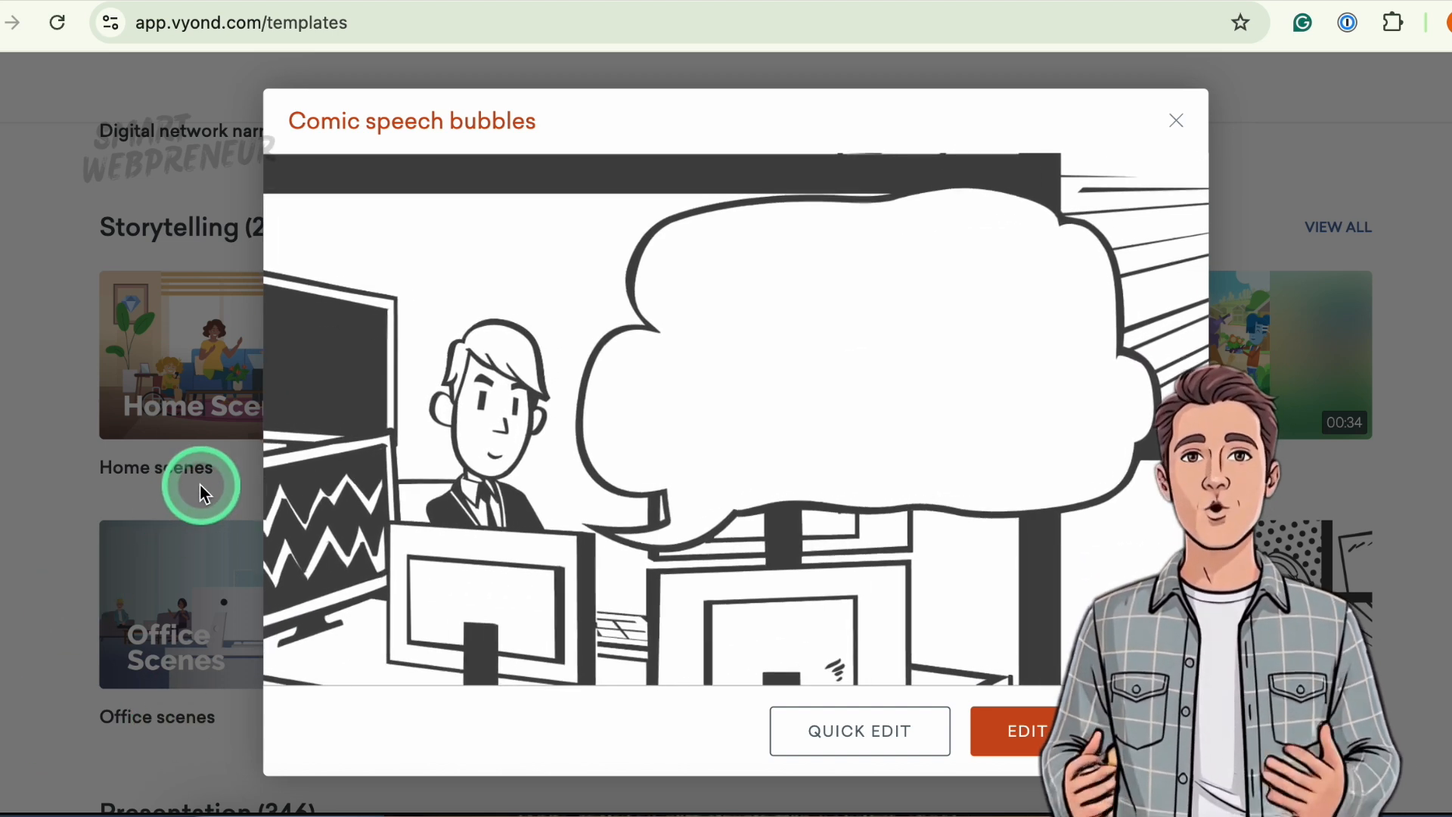
pyautogui.click(1177, 122)
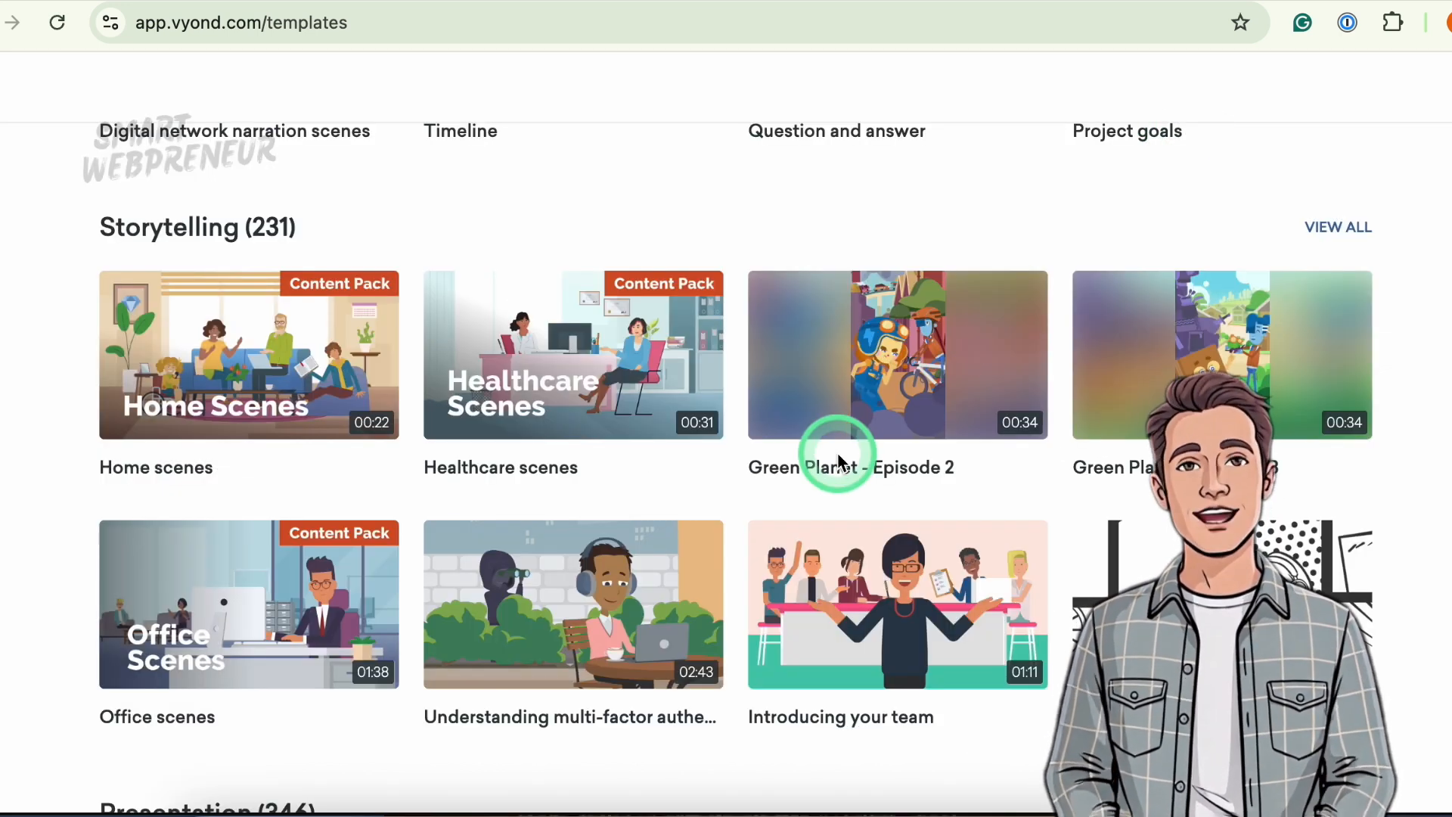
# - Play the Color-changeable whiteboard animation props template preview and open it for editing in the studio
pyautogui.scroll(-2, 836, 453)
pyautogui.scroll(-3, 841, 462)
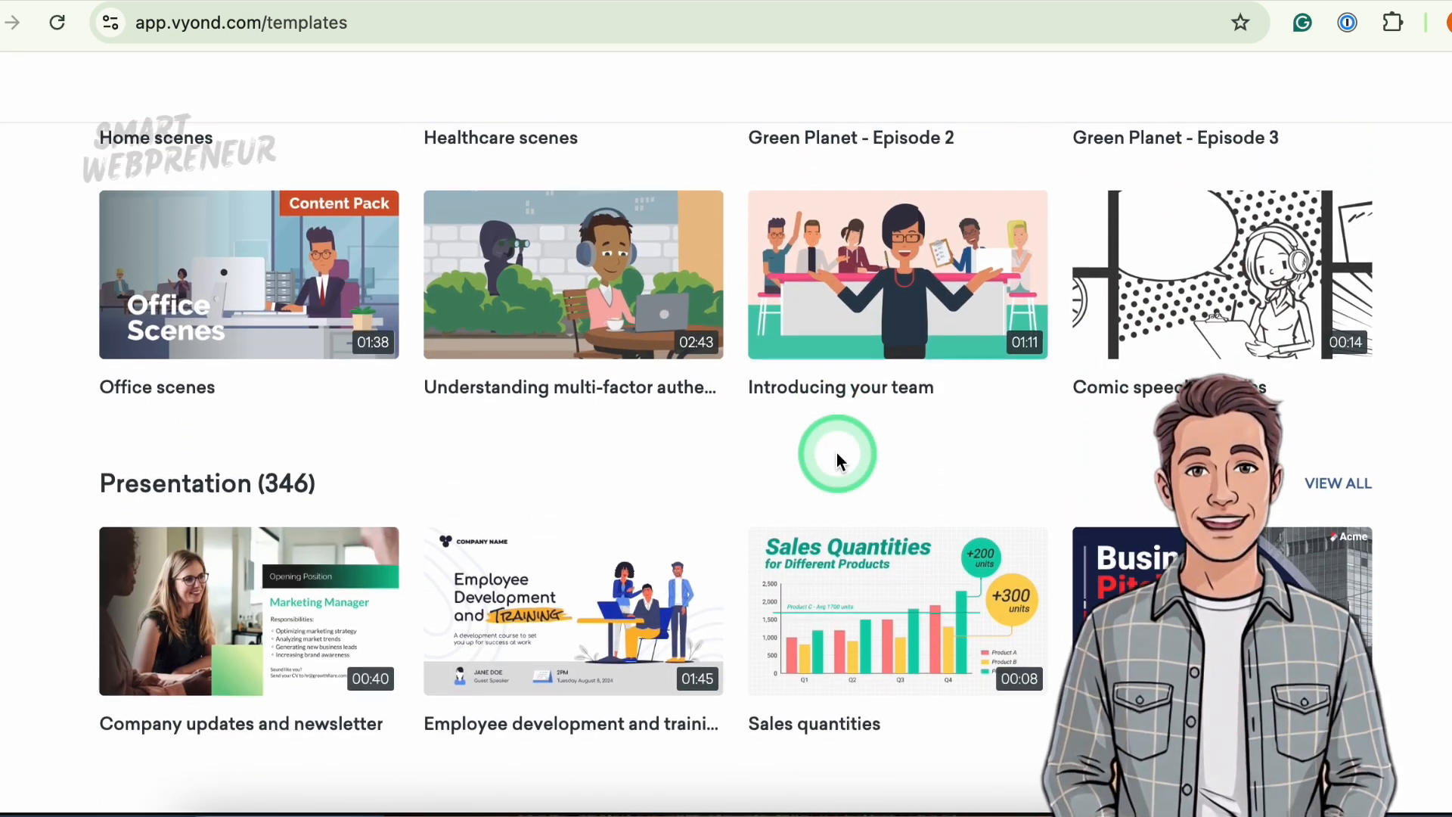
pyautogui.scroll(-7, 839, 460)
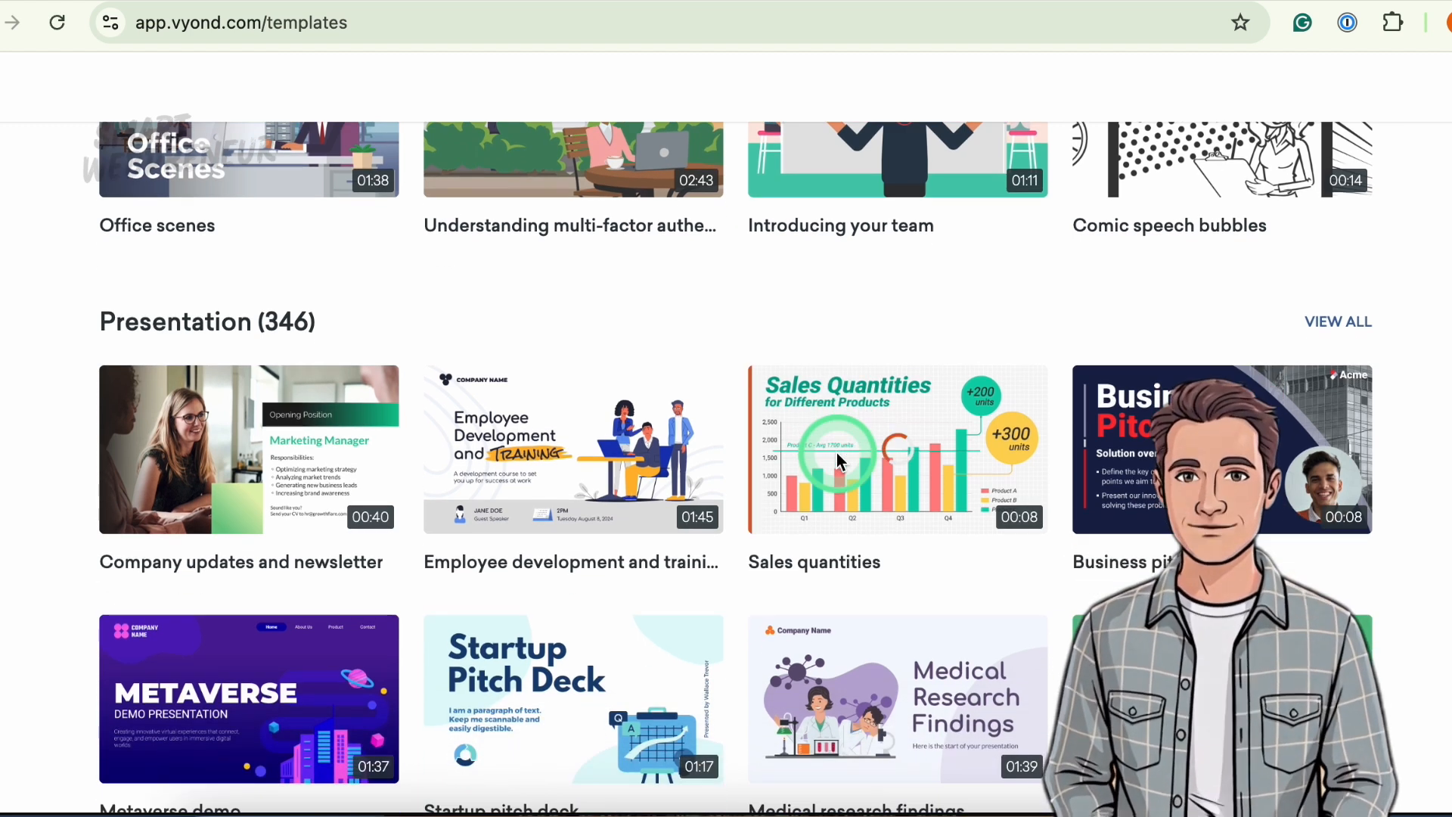
pyautogui.scroll(-3, 836, 460)
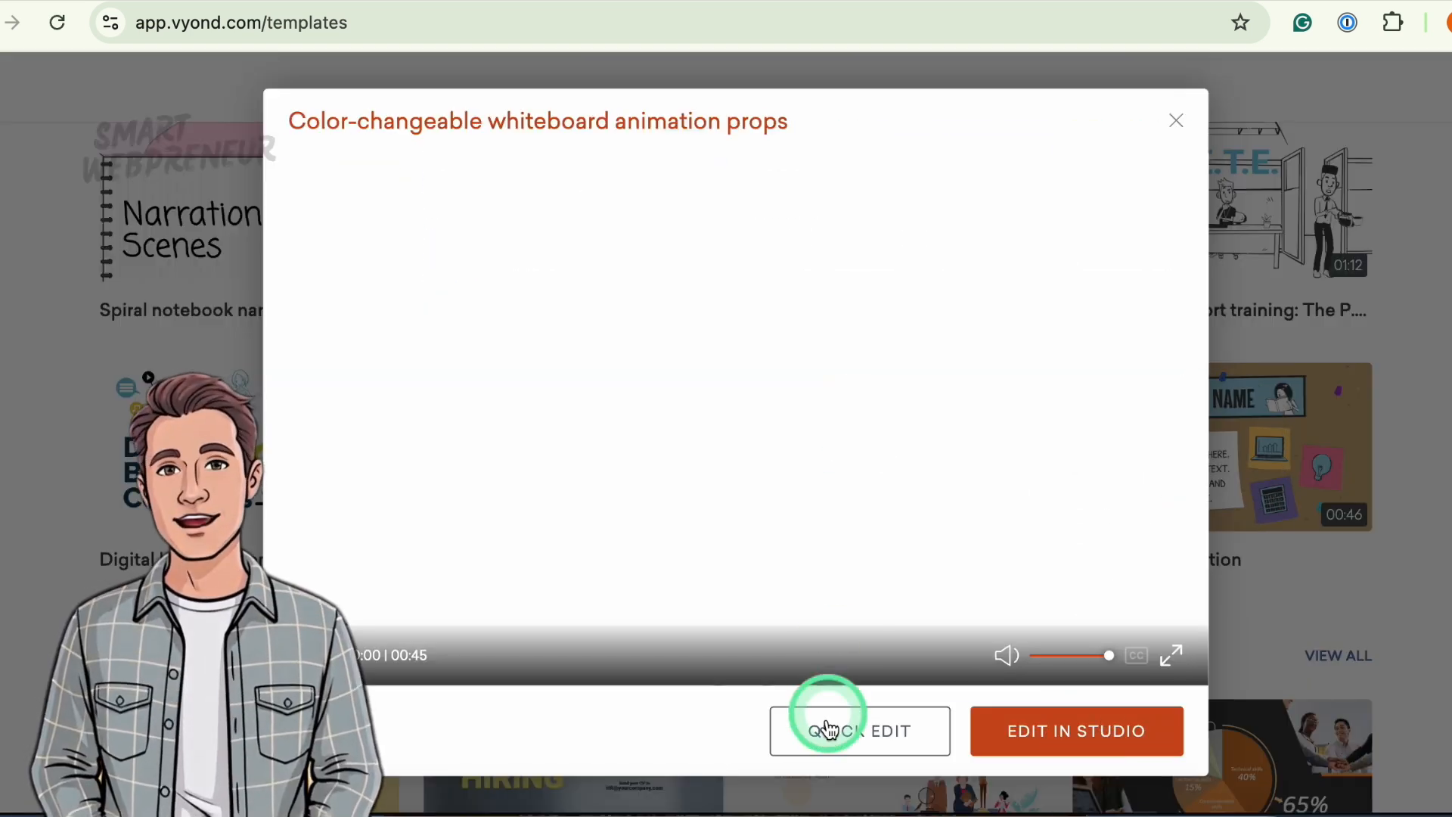
pyautogui.click(302, 655)
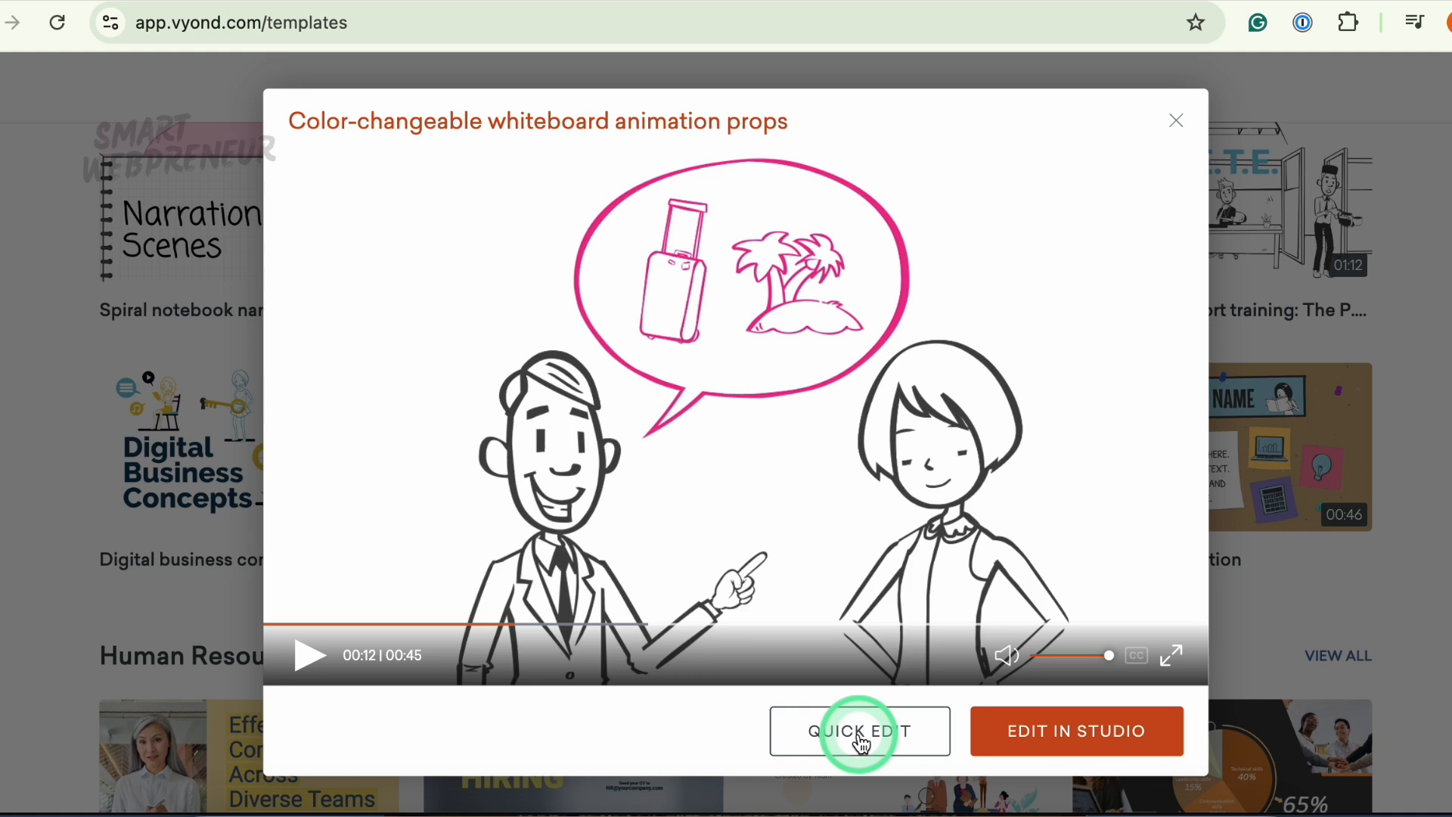
pyautogui.click(1073, 731)
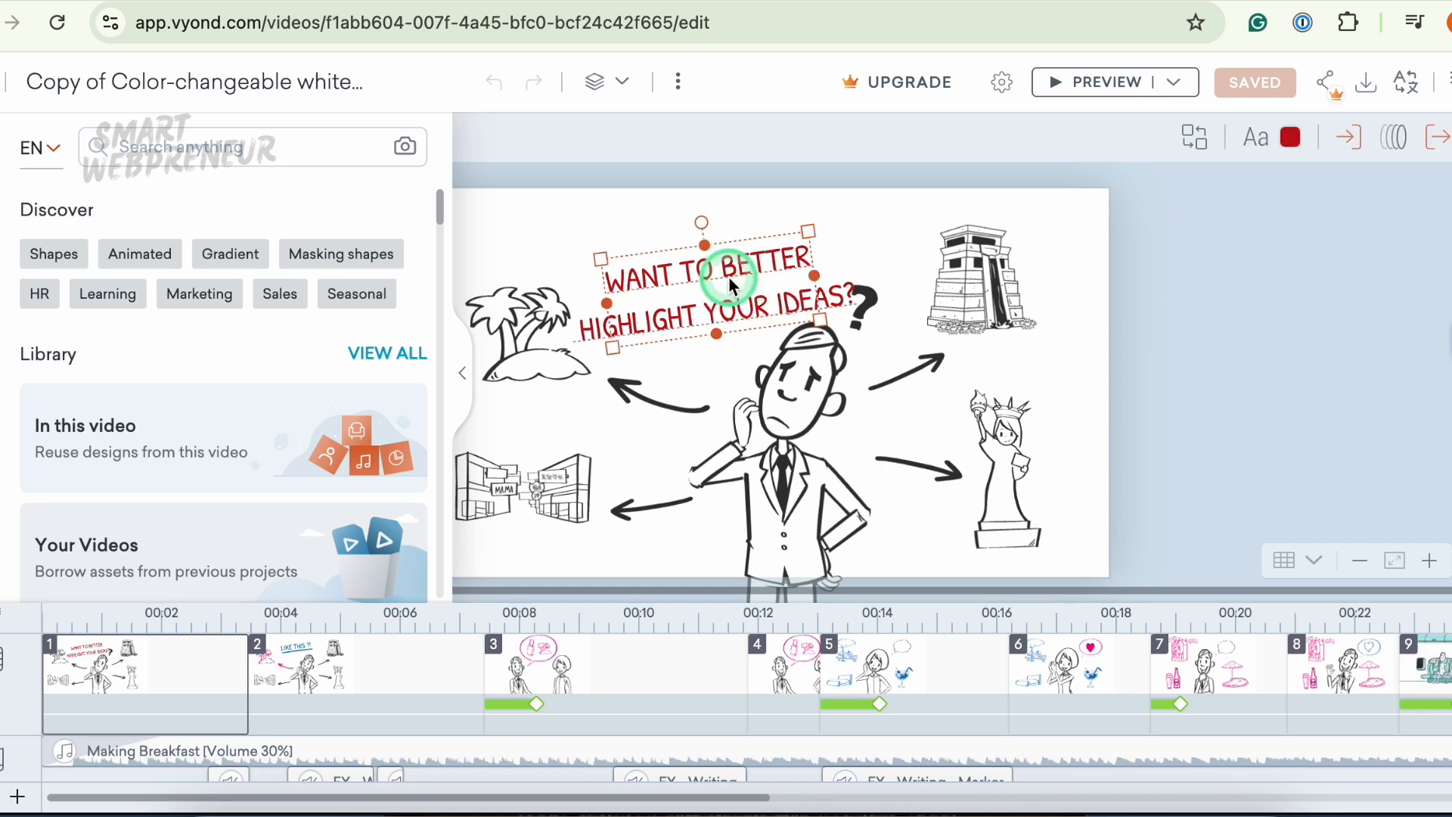
# - Replace the scene's headline text with "Changing TEXT inside Vyond is EASY!"
pyautogui.doubleClick(702, 284)
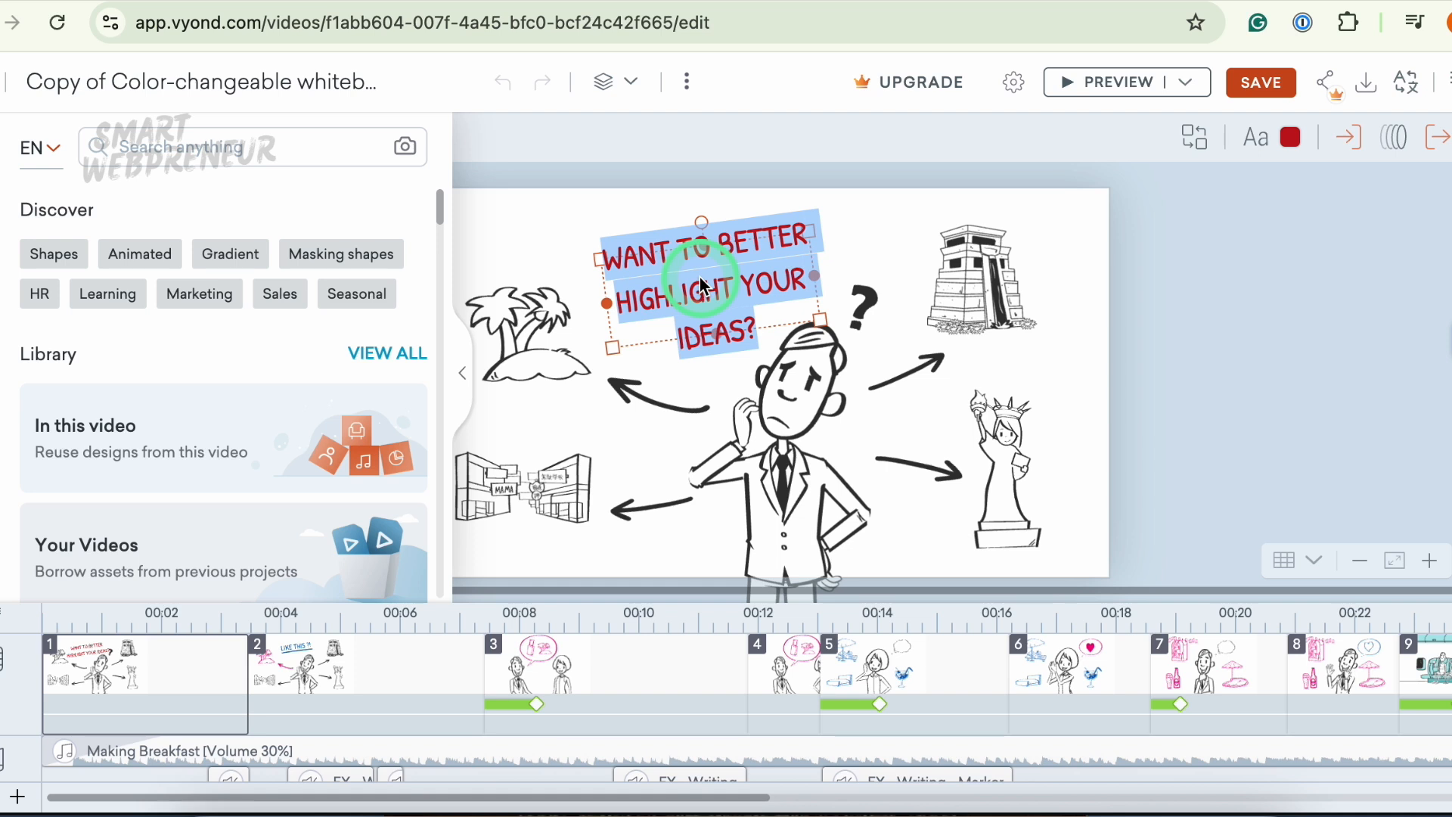
pyautogui.write('C')
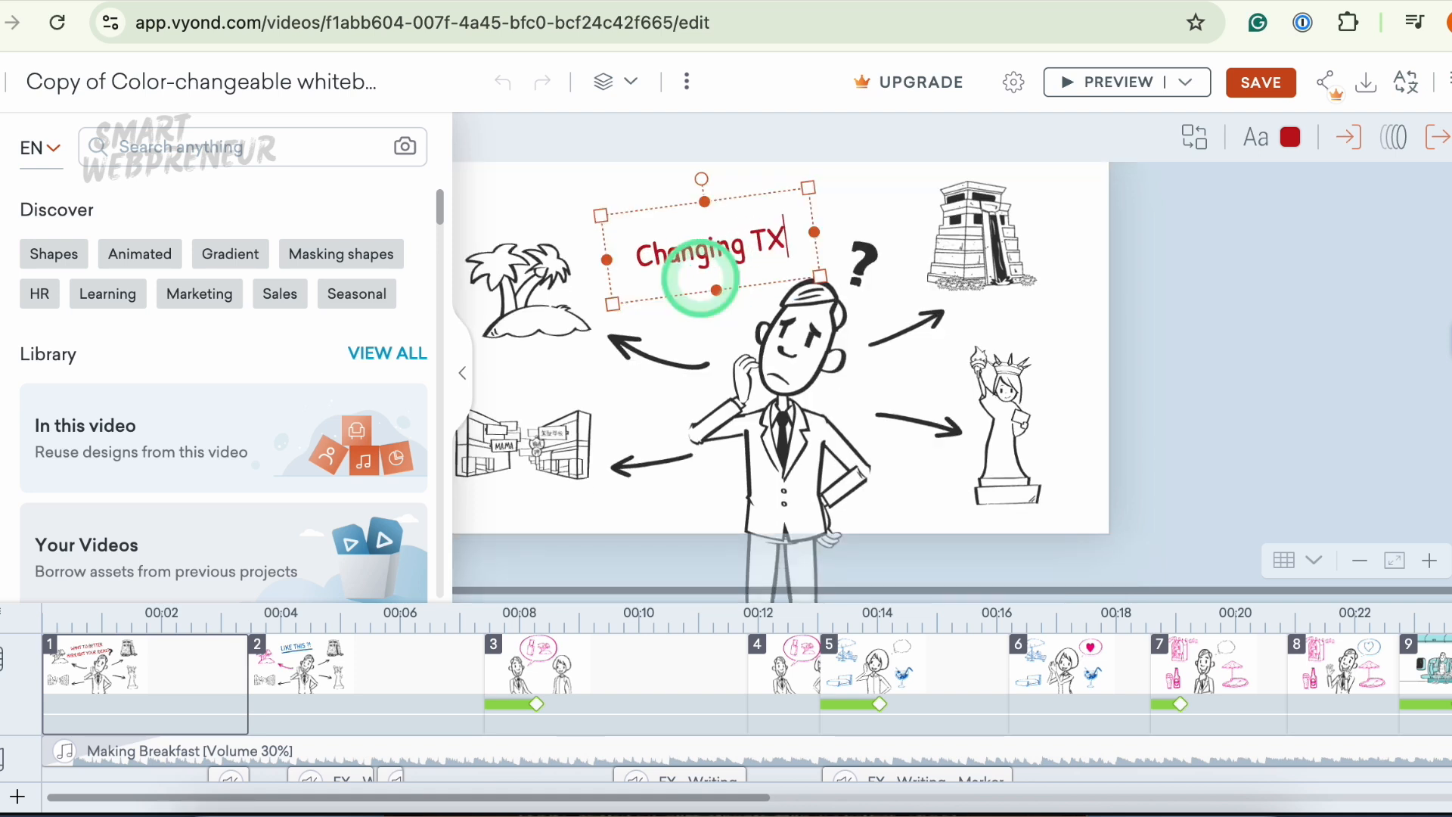
pyautogui.write('hanging TEXT i')
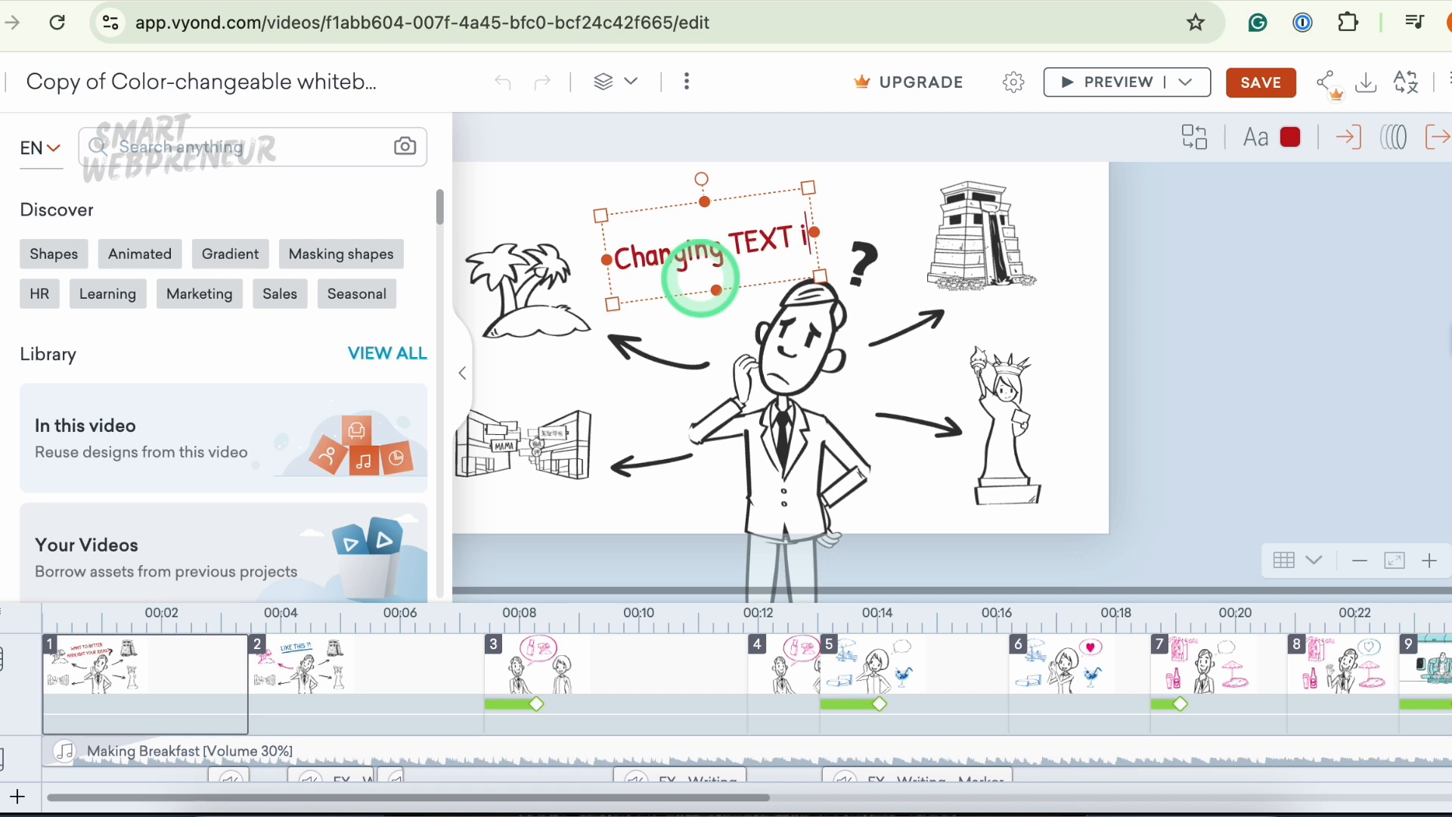
pyautogui.write('nside Vy')
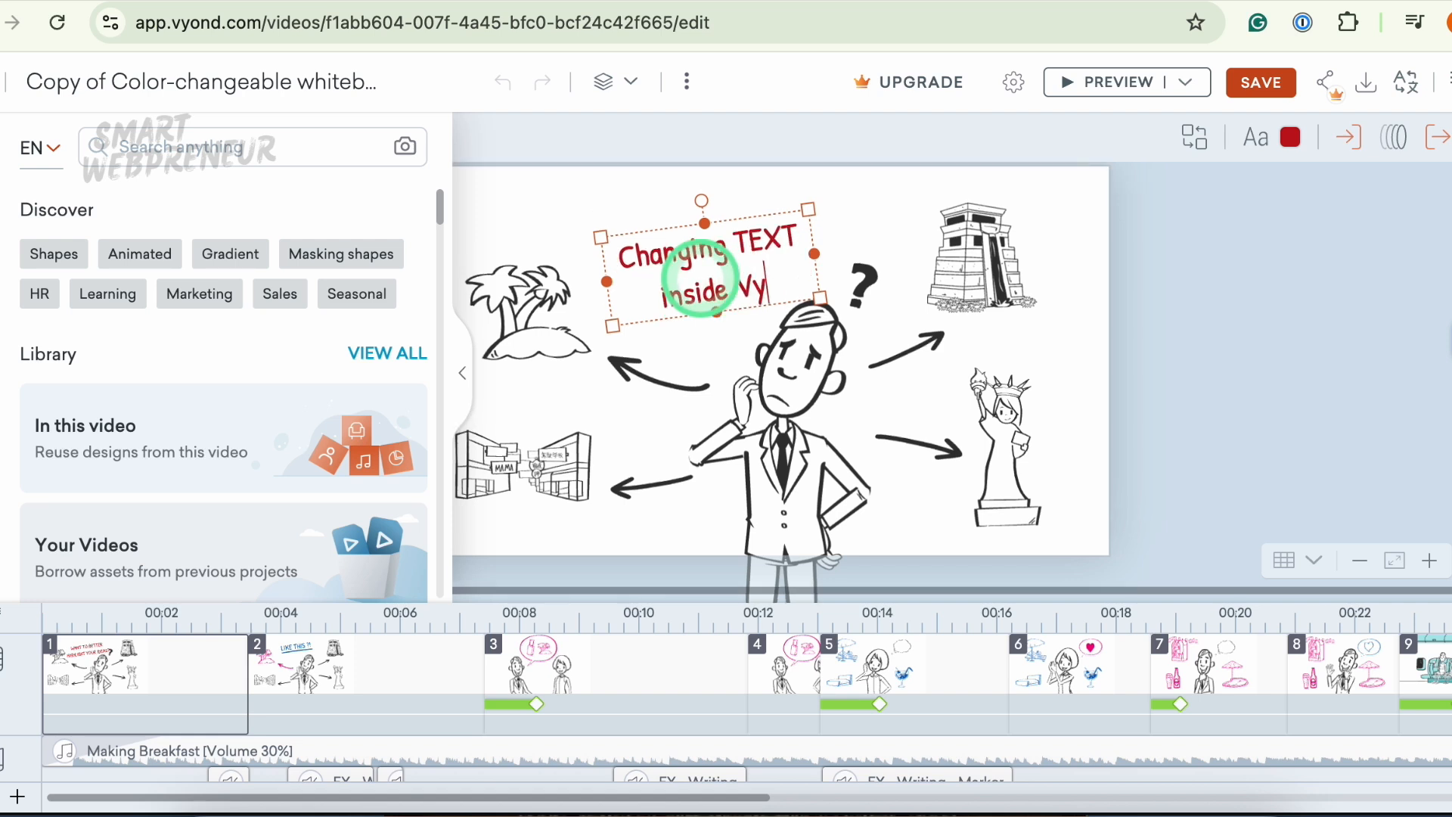
pyautogui.write('ond is EASY!')
pyautogui.click(980, 278)
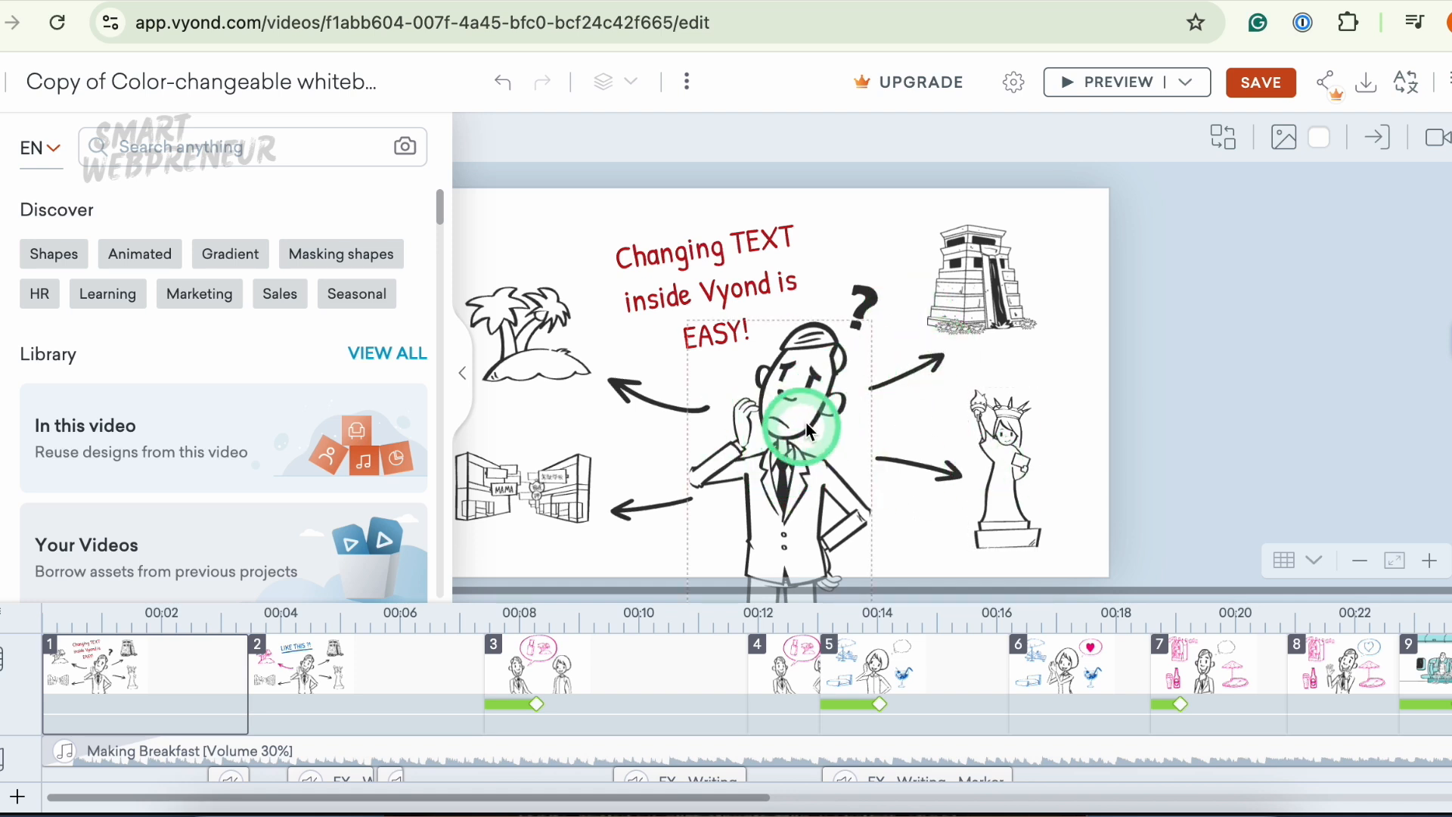
# - Try to replace the thinking man character with a female Office character wearing glasses
pyautogui.rightClick(787, 456)
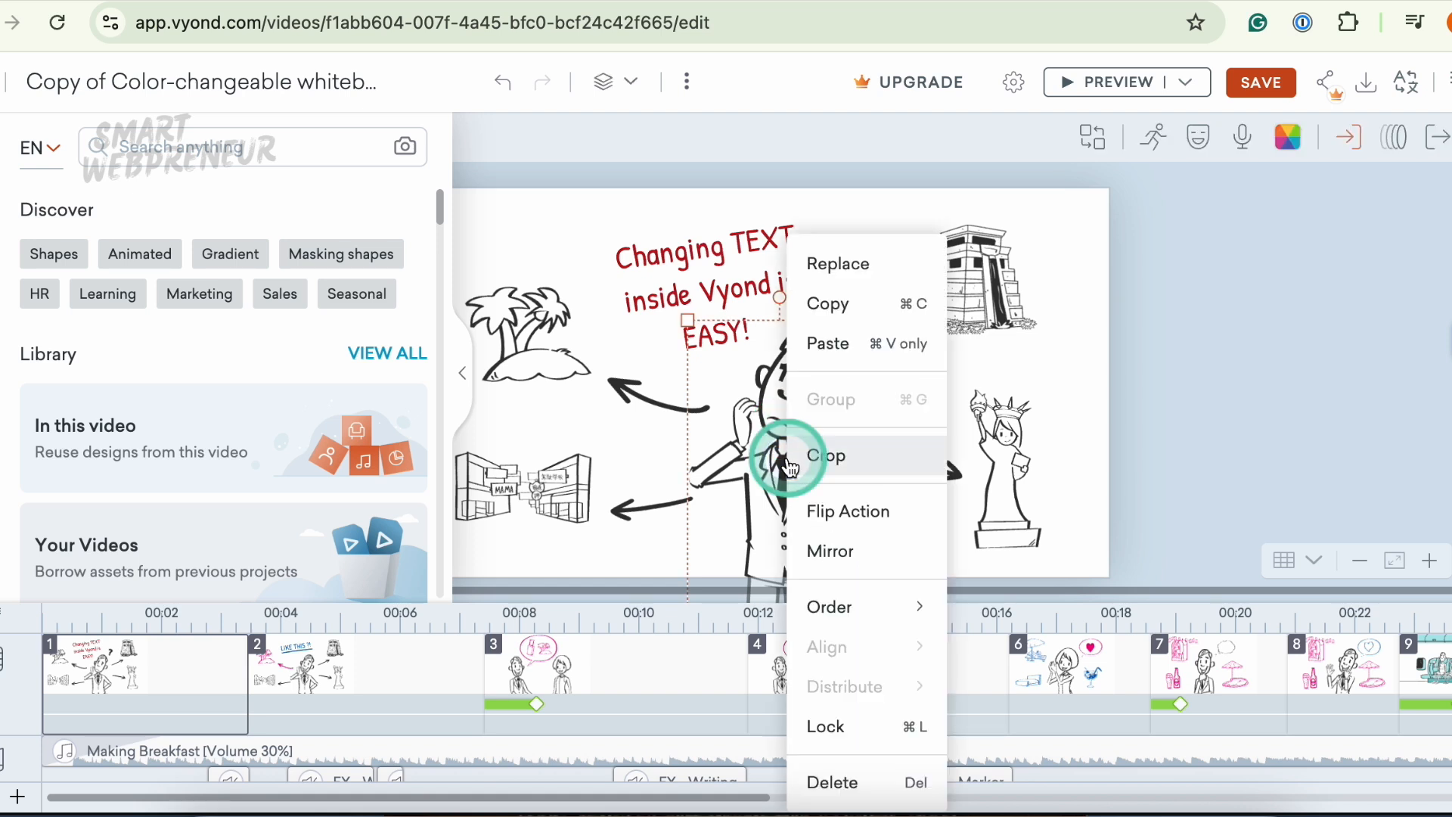
pyautogui.click(834, 270)
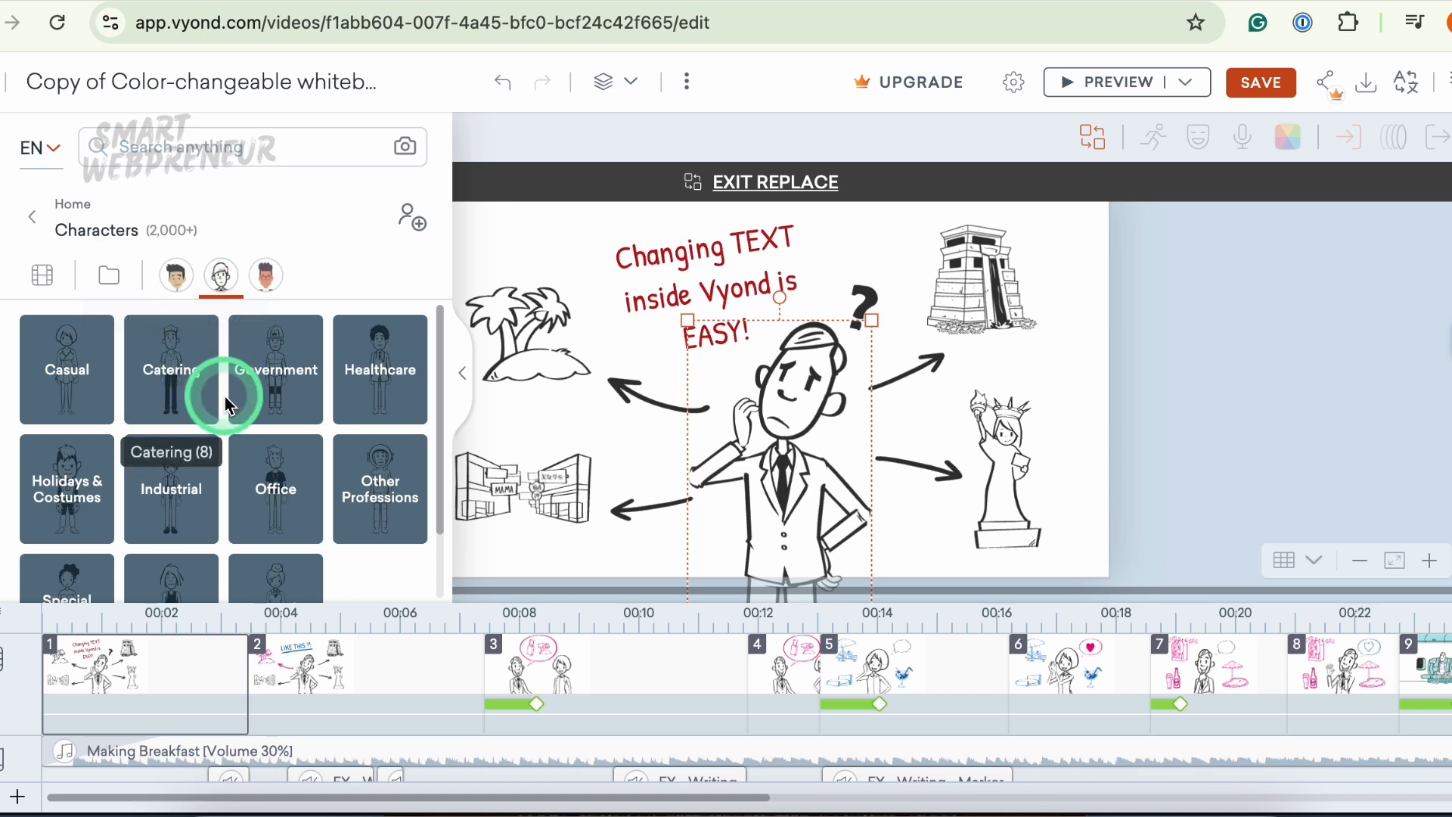
pyautogui.scroll(-1, 202, 456)
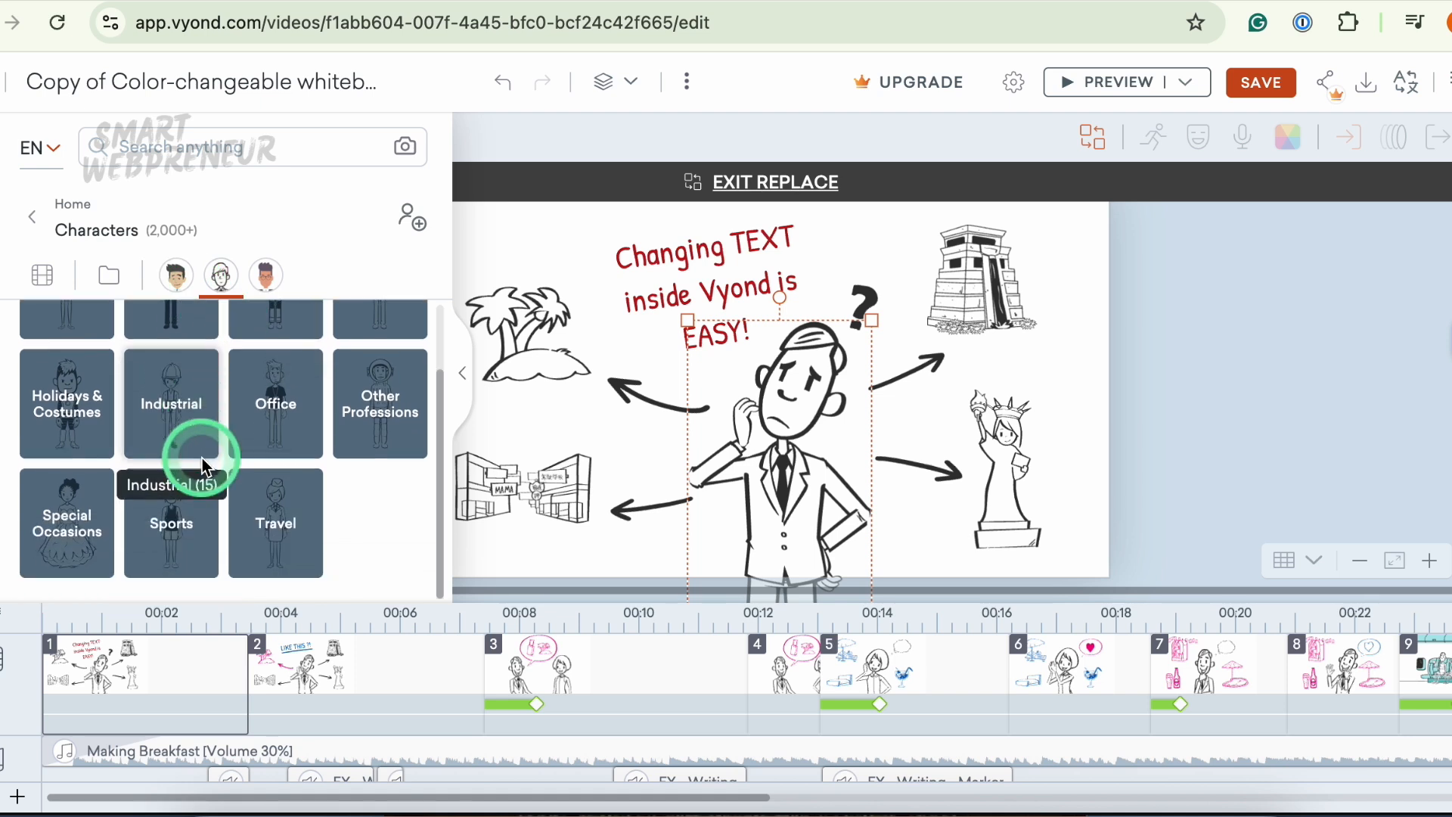
pyautogui.click(260, 407)
pyautogui.scroll(-3, 278, 480)
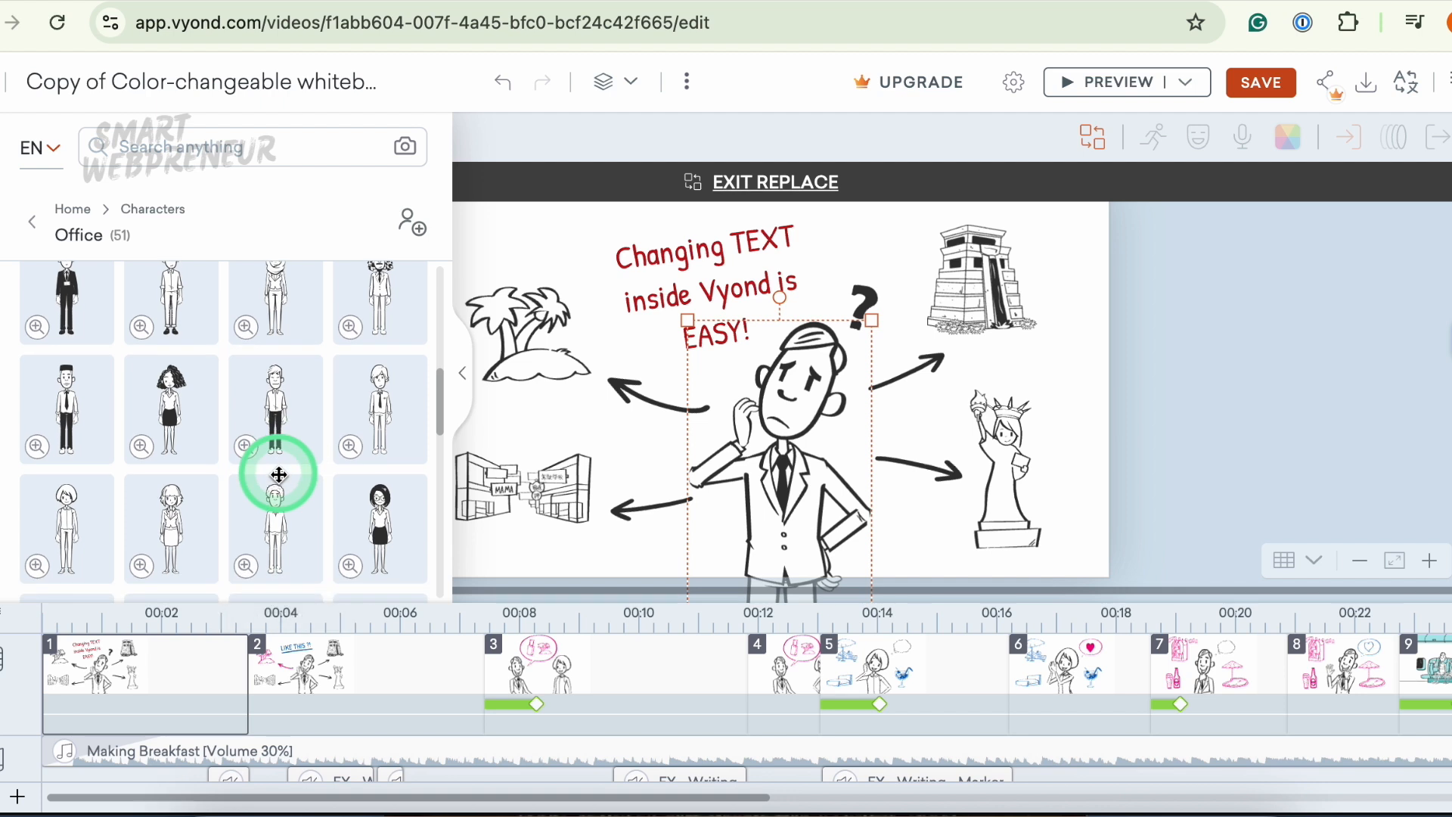
pyautogui.click(360, 505)
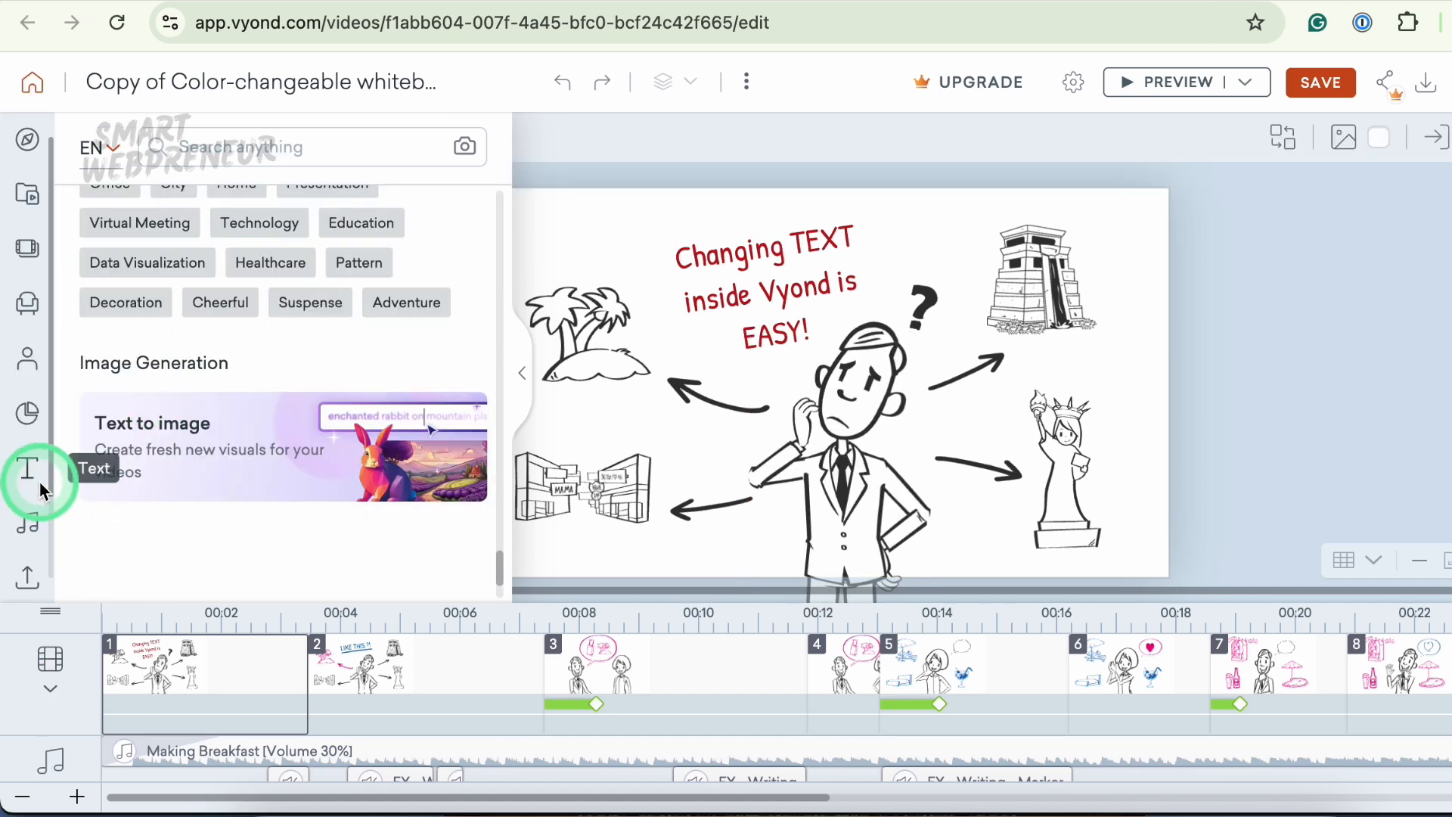
# - Open the Audio library and the text-to-speech audio settings dialog
pyautogui.click(31, 520)
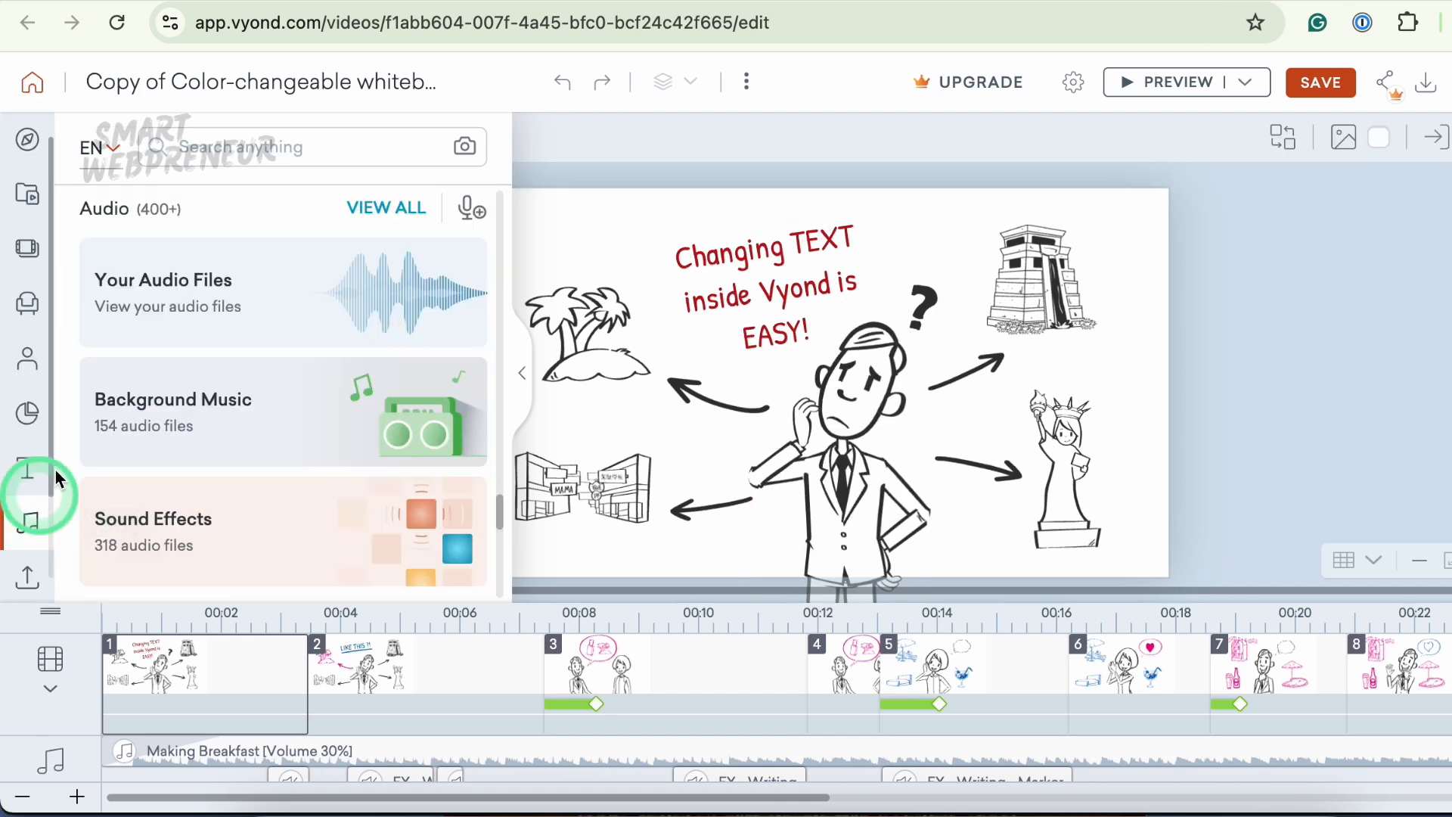
pyautogui.scroll(-5, 259, 388)
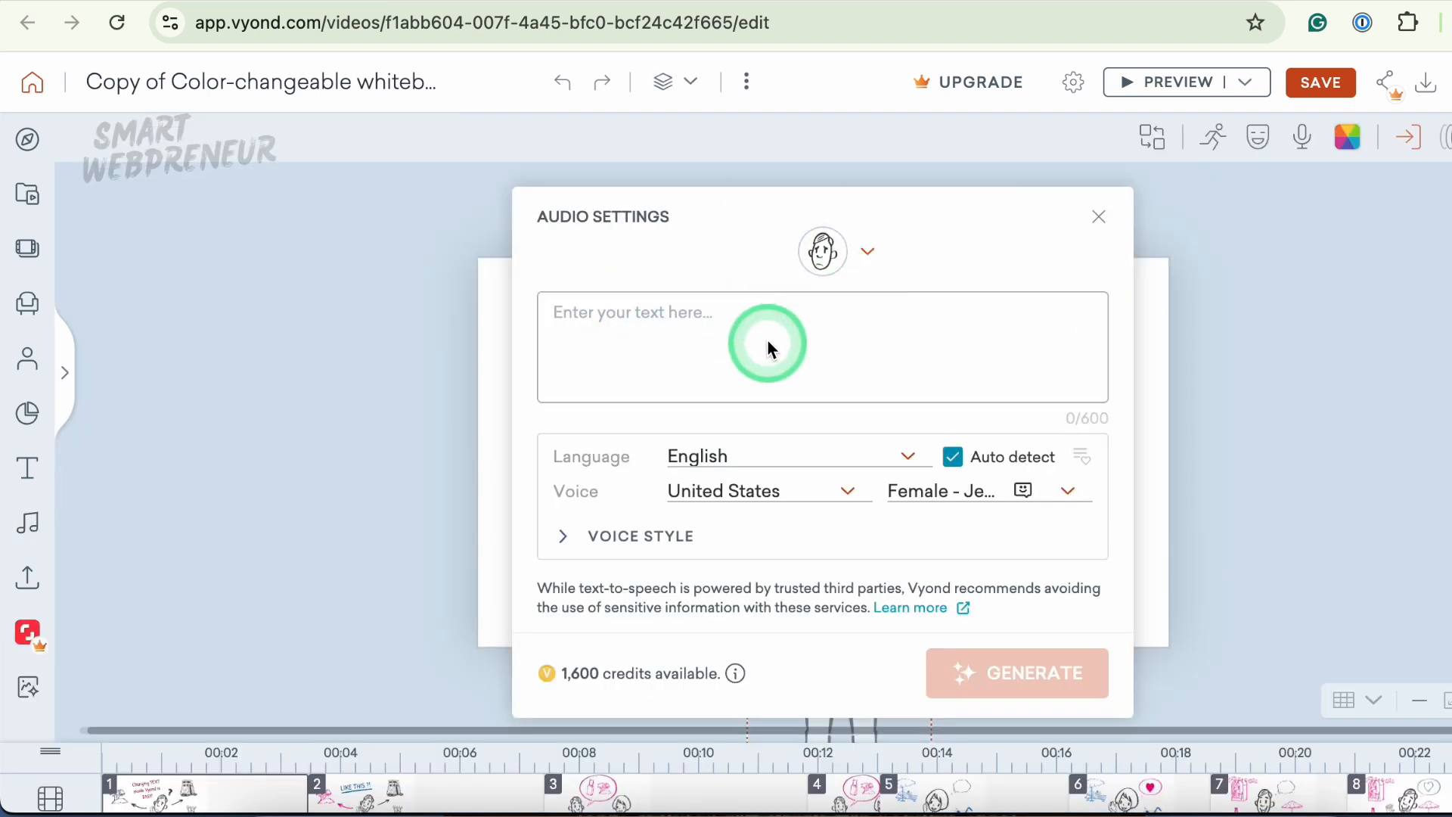
pyautogui.click(723, 330)
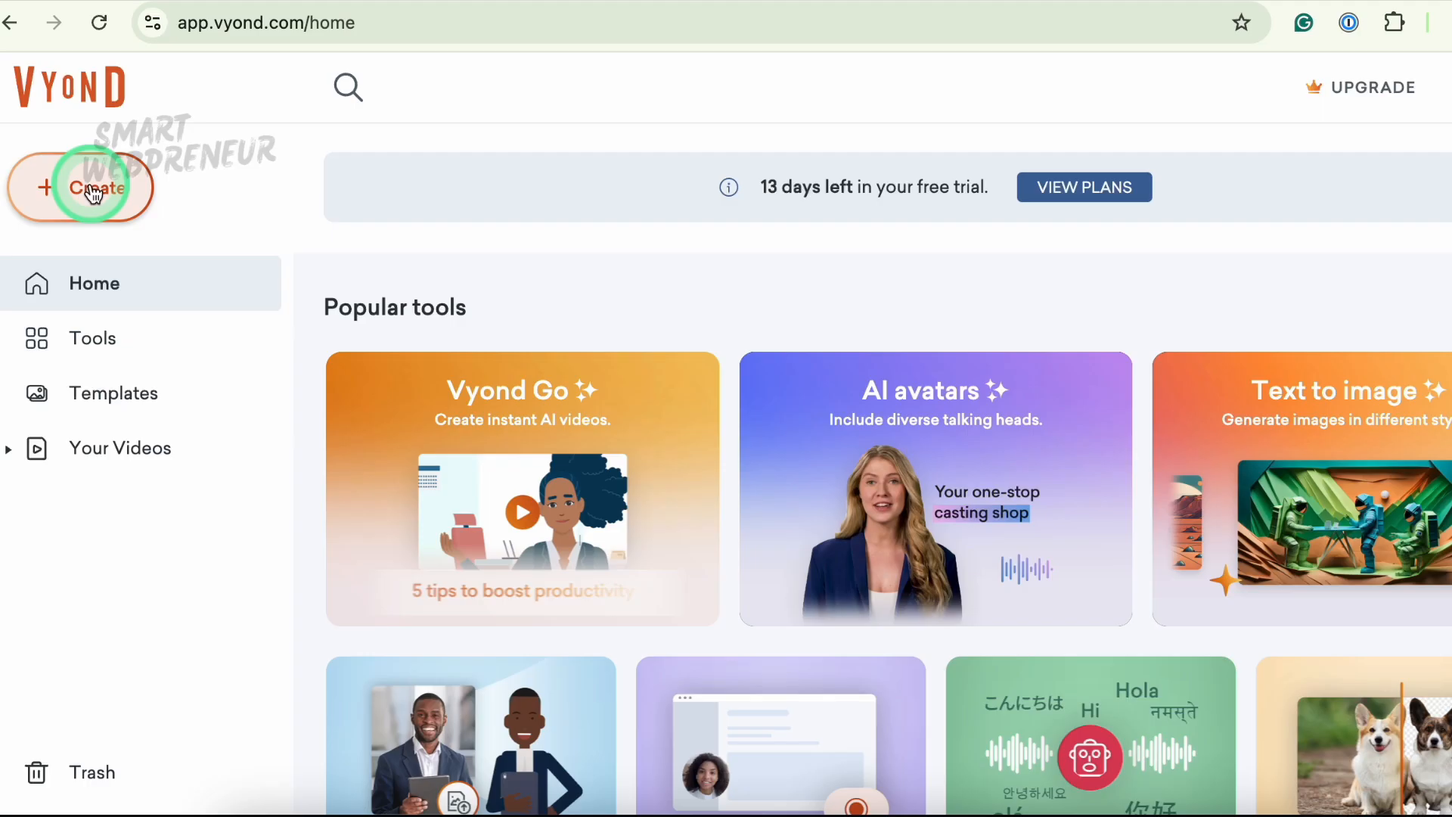
# - Create a new blank video and browse the library's scenes, props and Whiteboard Animation characters
pyautogui.click(89, 195)
pyautogui.click(99, 300)
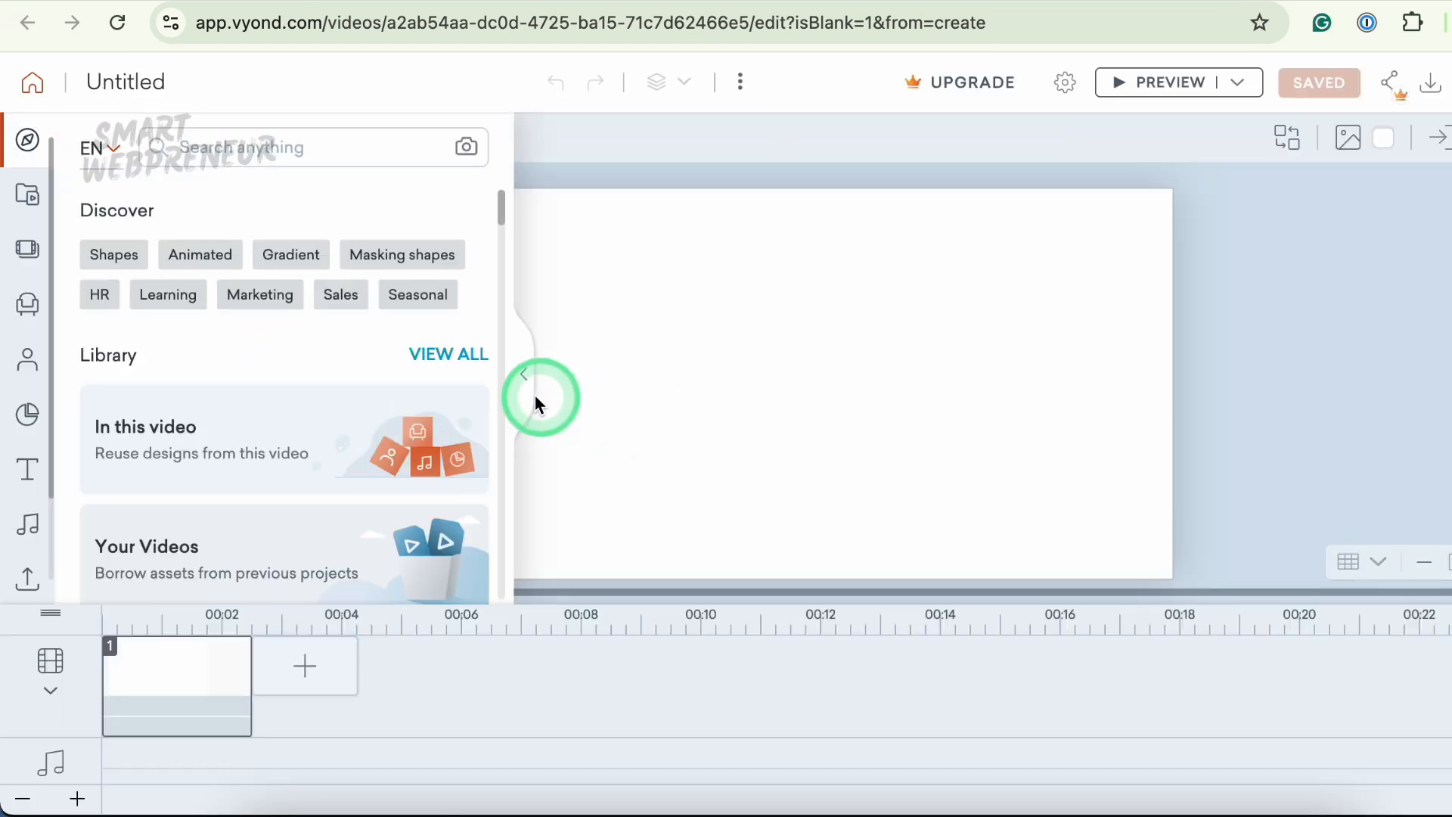
pyautogui.scroll(-2, 265, 431)
pyautogui.scroll(-10, 265, 431)
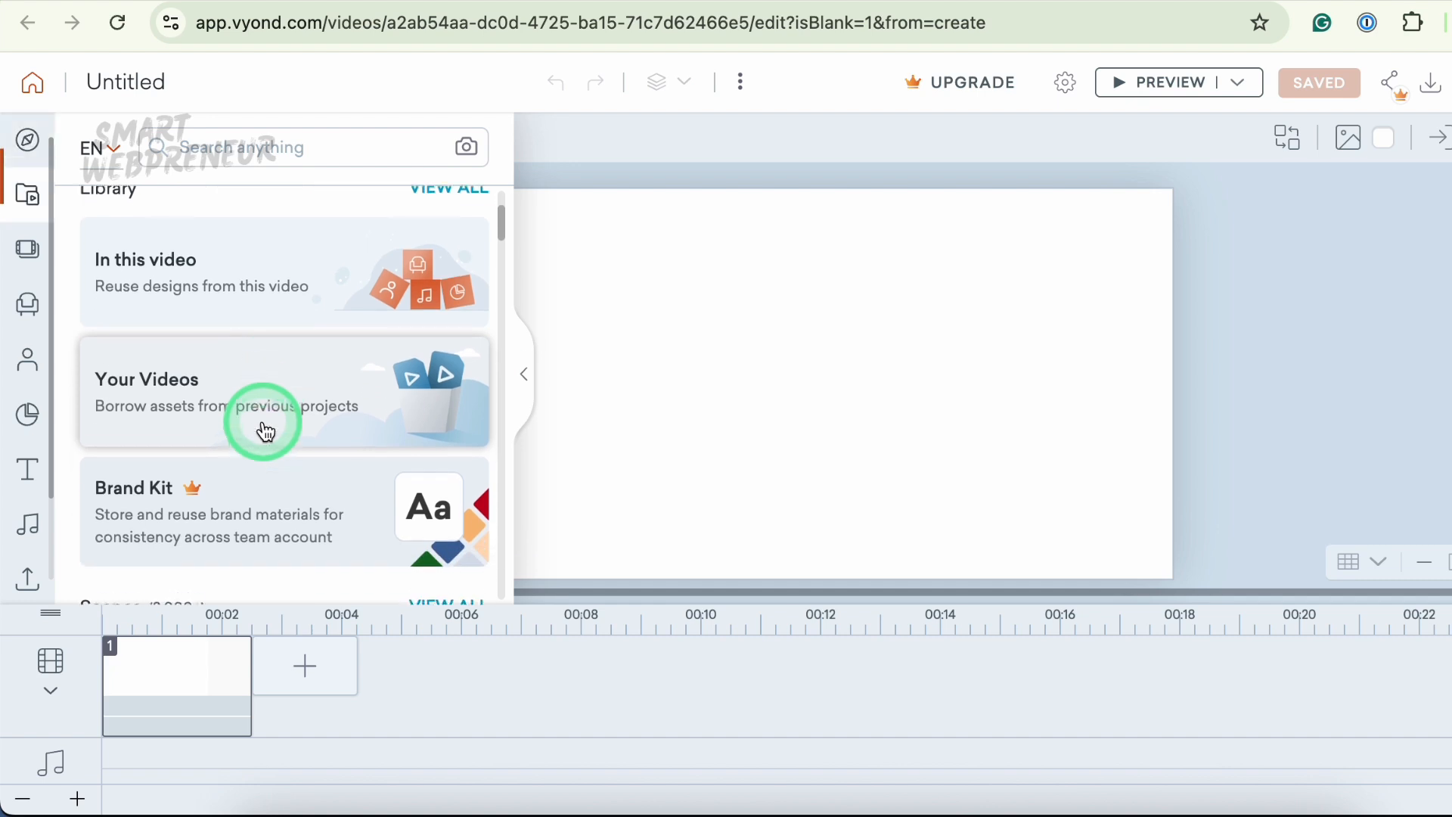
pyautogui.scroll(-13, 262, 430)
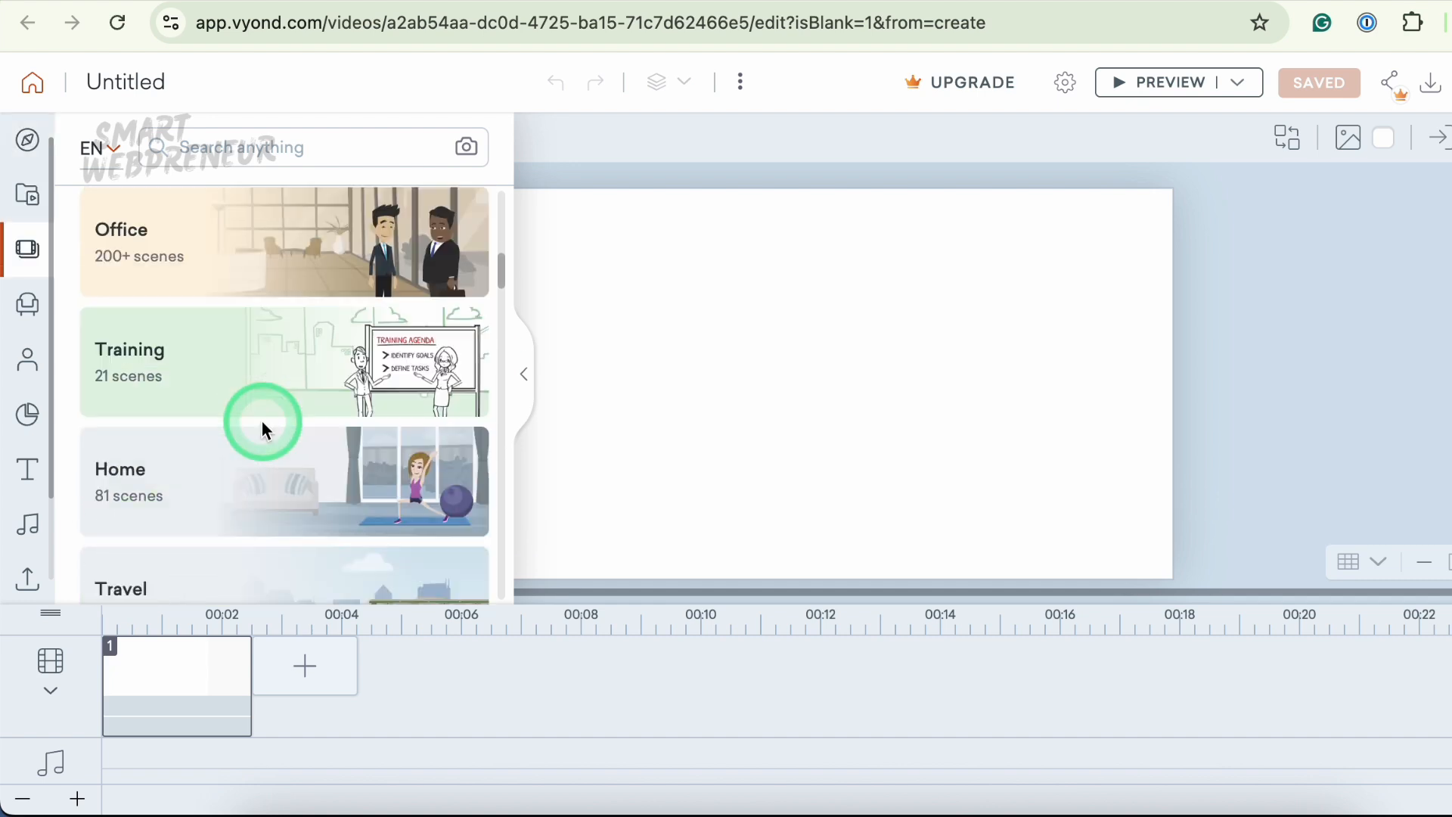
pyautogui.scroll(-8, 264, 431)
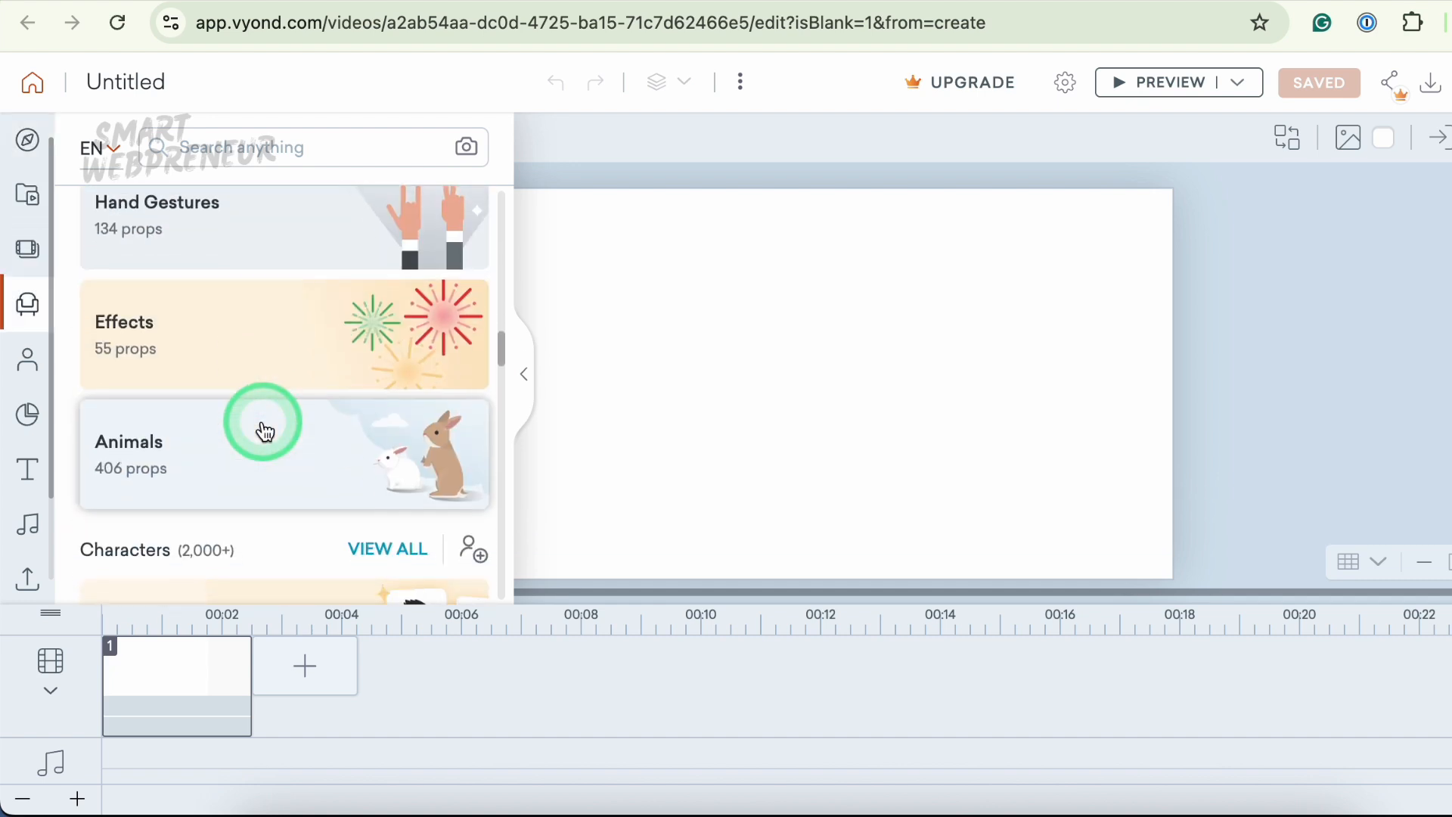
pyautogui.scroll(-4, 285, 337)
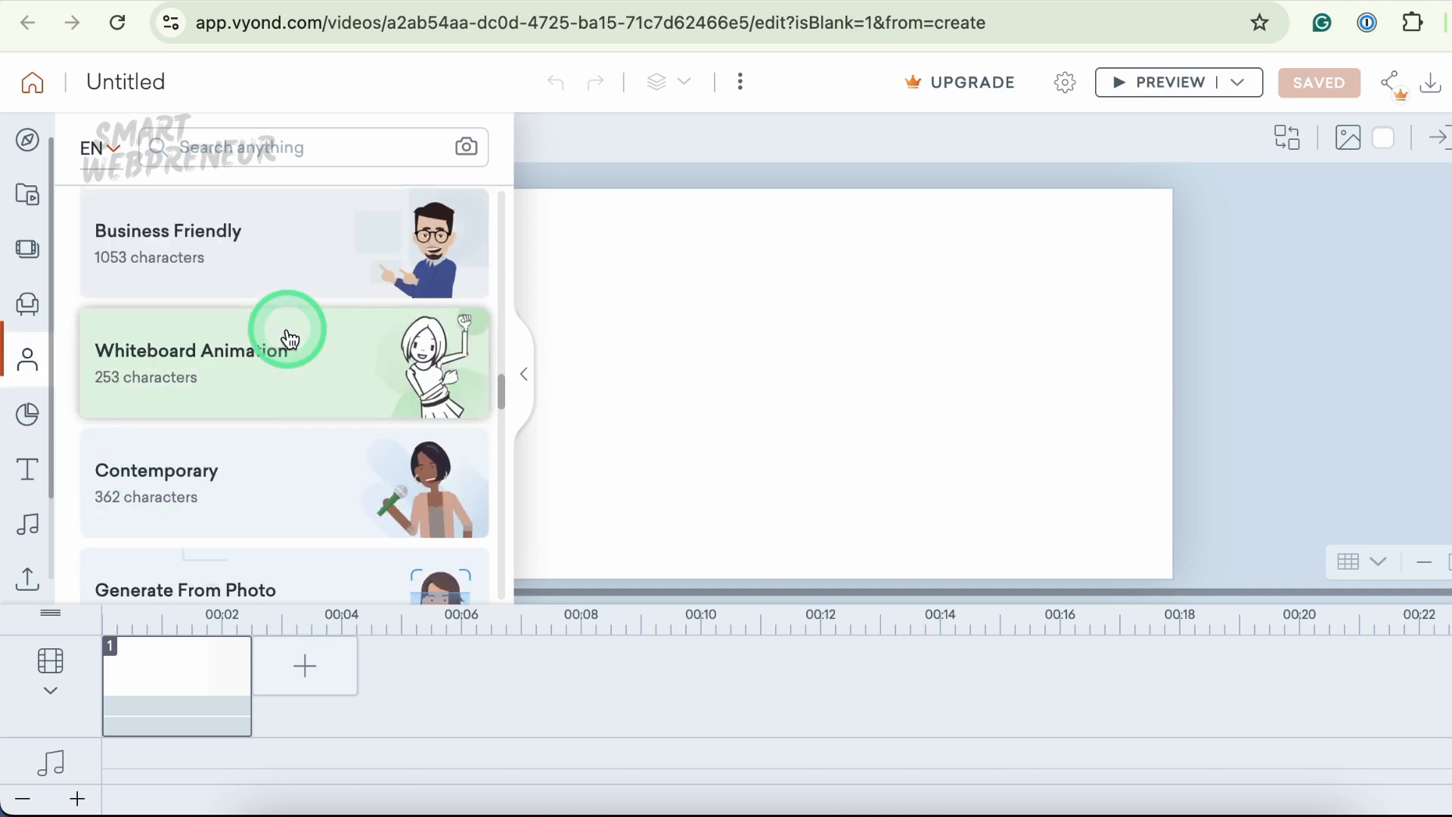
pyautogui.click(323, 370)
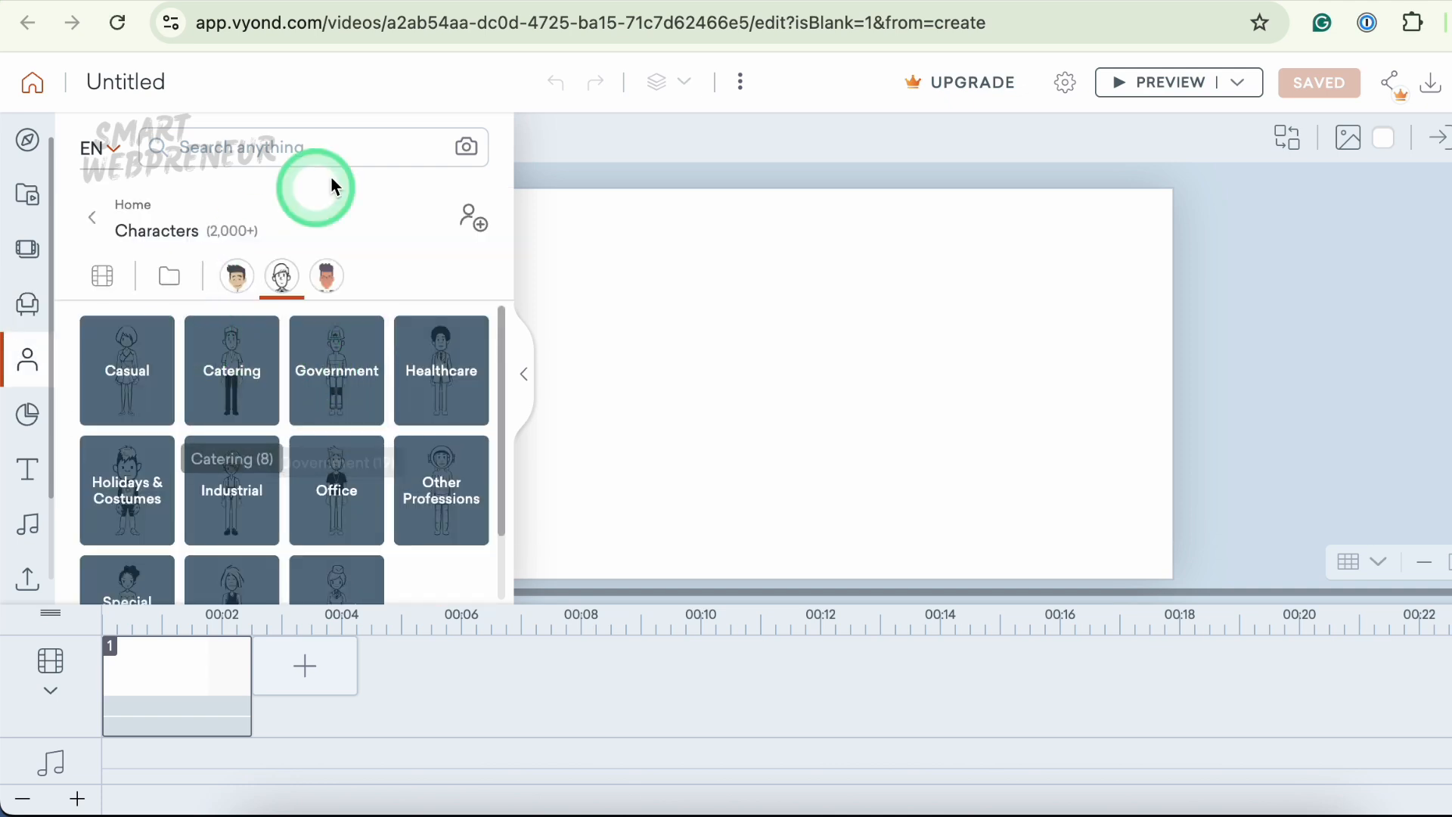
# - Add an Office whiteboard scene showing two people at a kitchen table to the first scene
pyautogui.click(28, 250)
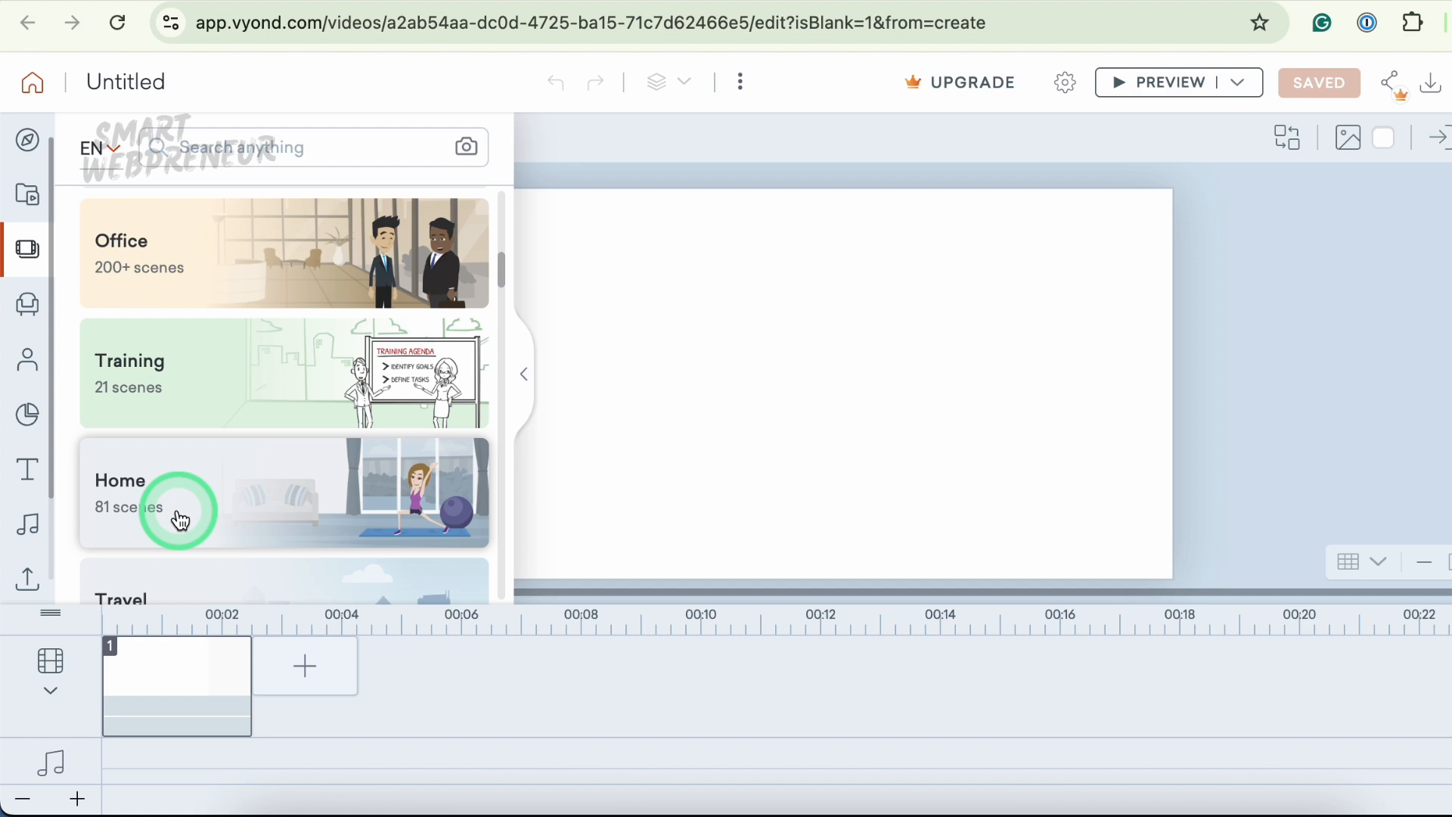
pyautogui.click(246, 278)
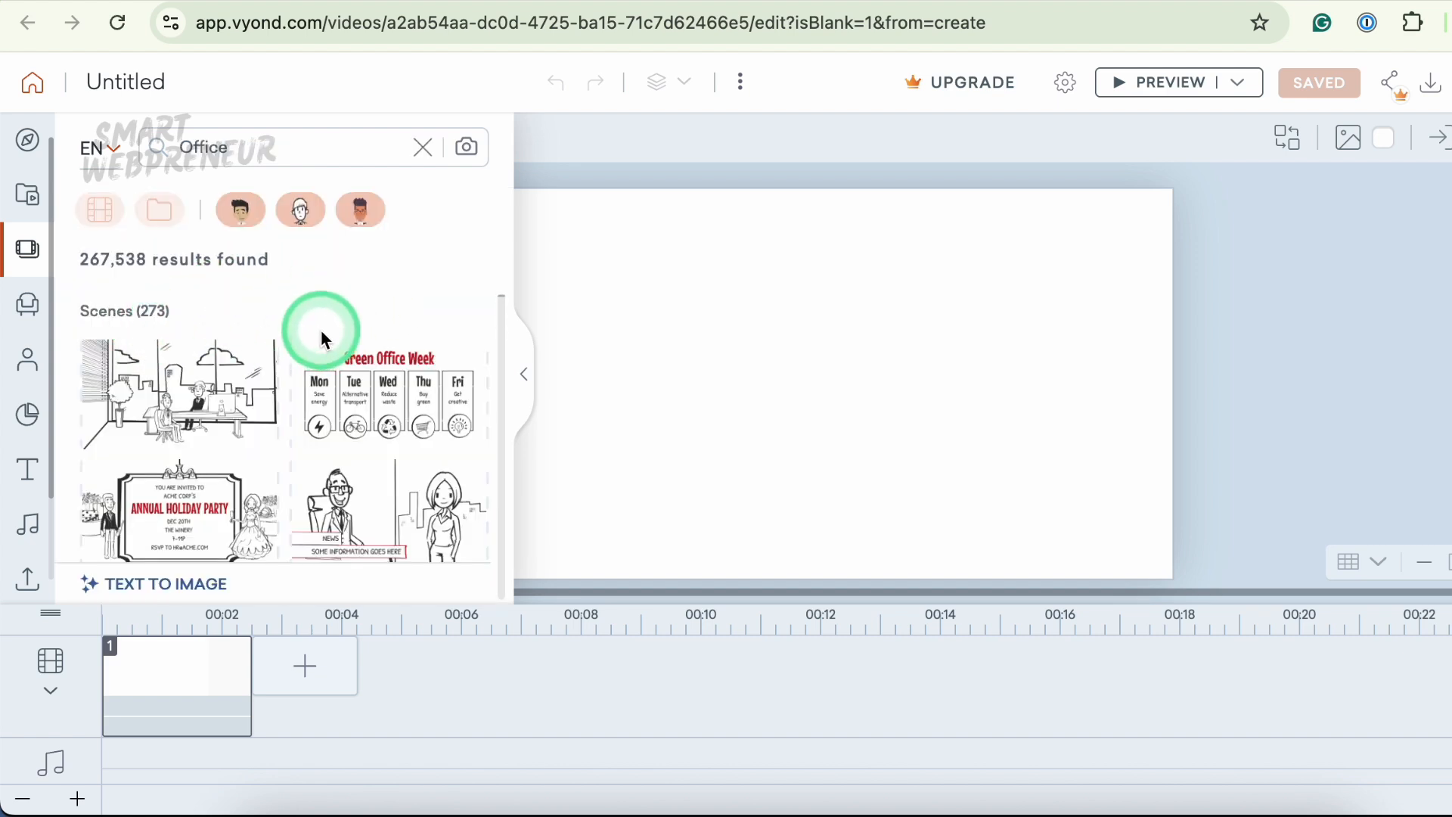
pyautogui.scroll(-3, 325, 443)
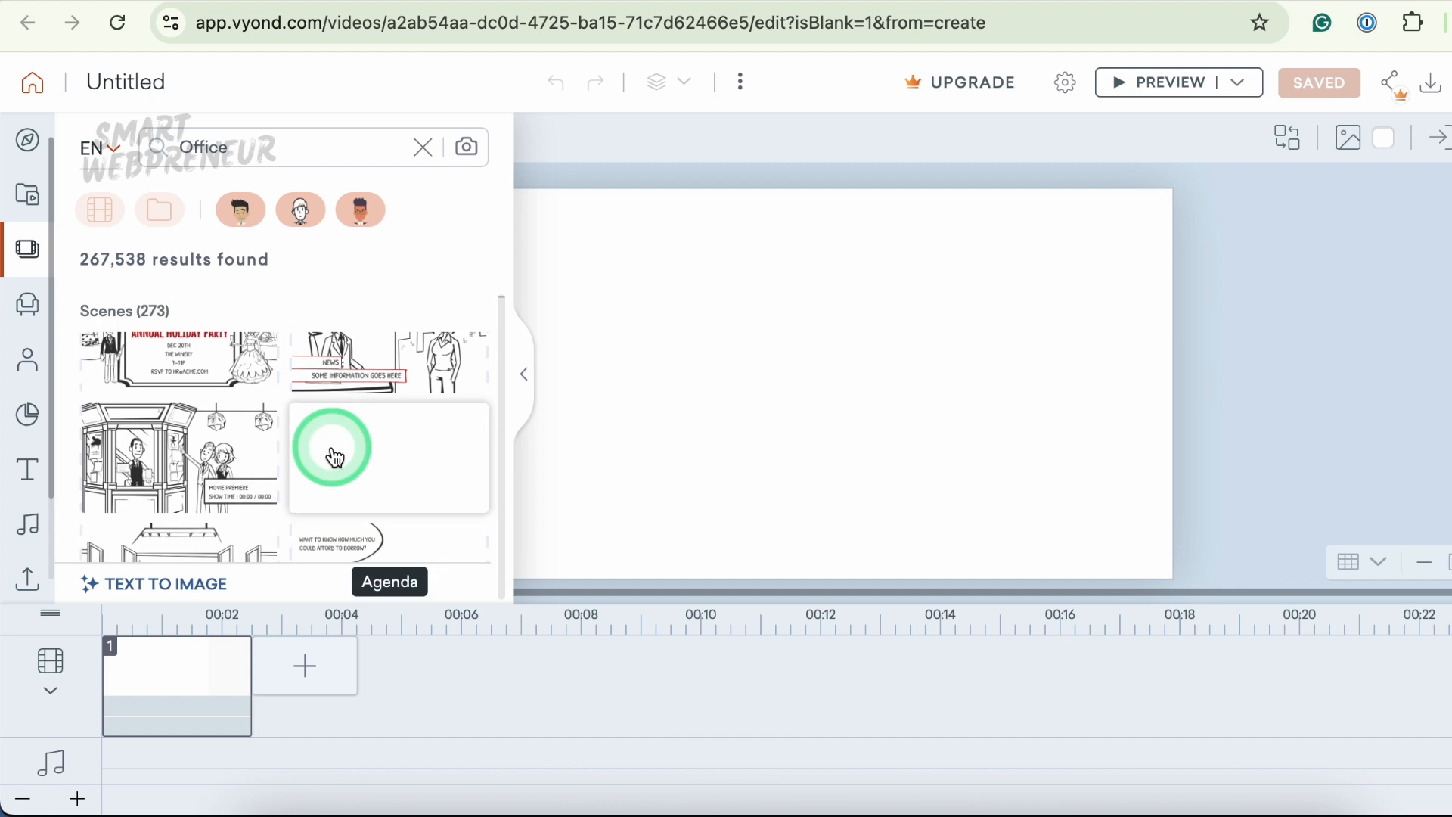
pyautogui.scroll(-2, 331, 448)
pyautogui.scroll(-5, 332, 448)
pyautogui.click(232, 426)
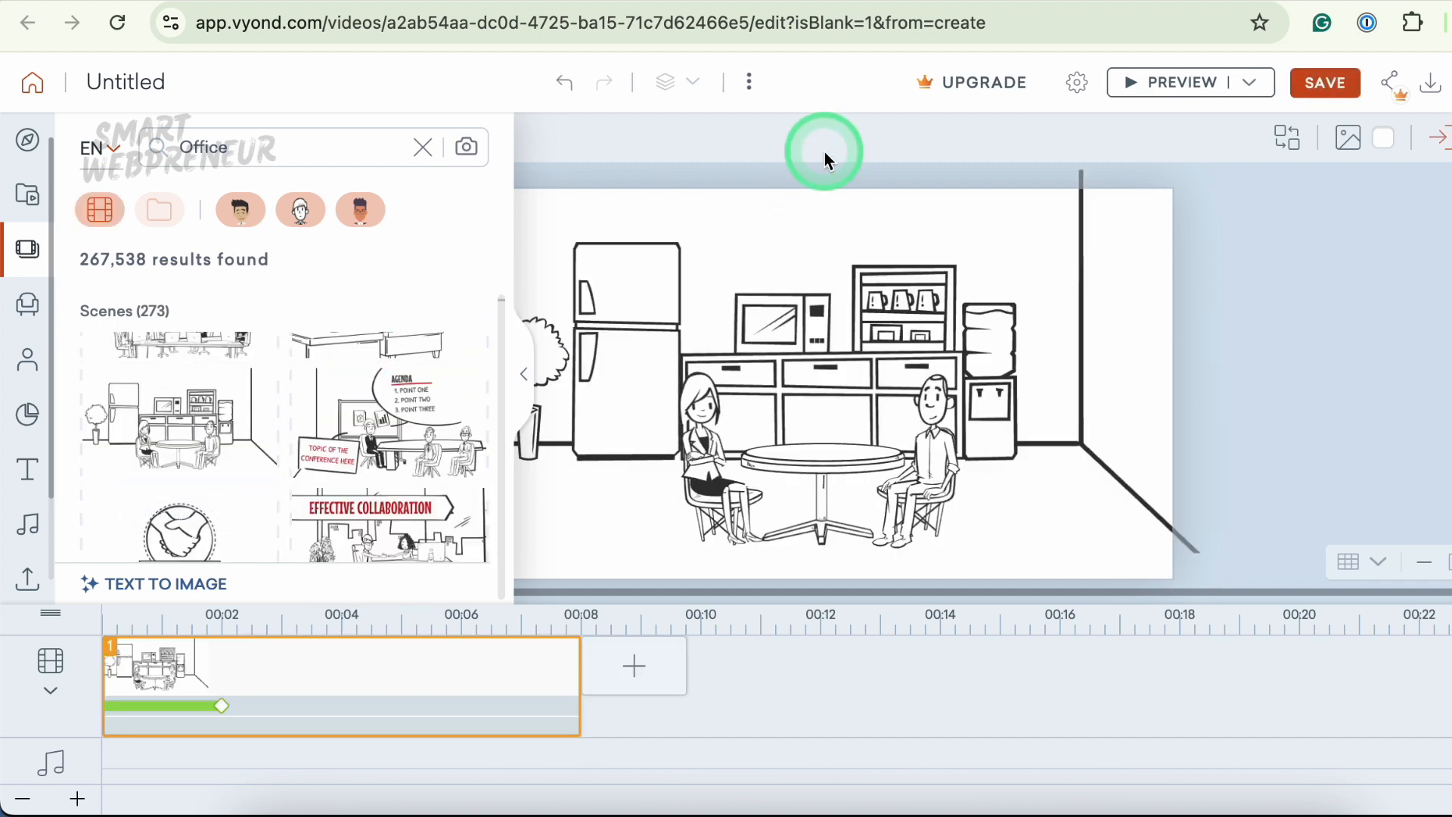
# - Select the woman in the kitchen scene and preview the scene
pyautogui.click(693, 431)
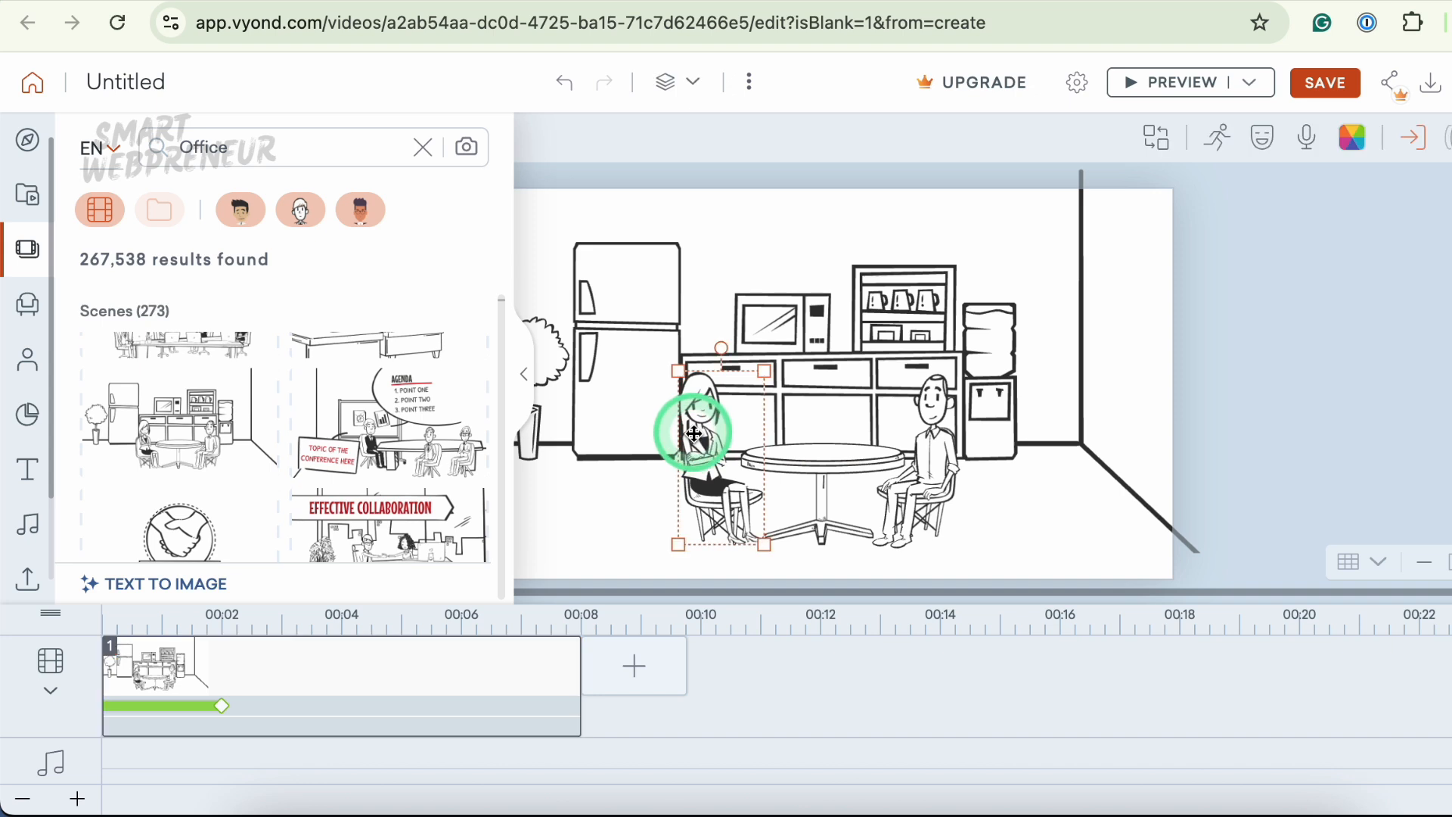
pyautogui.click(1192, 82)
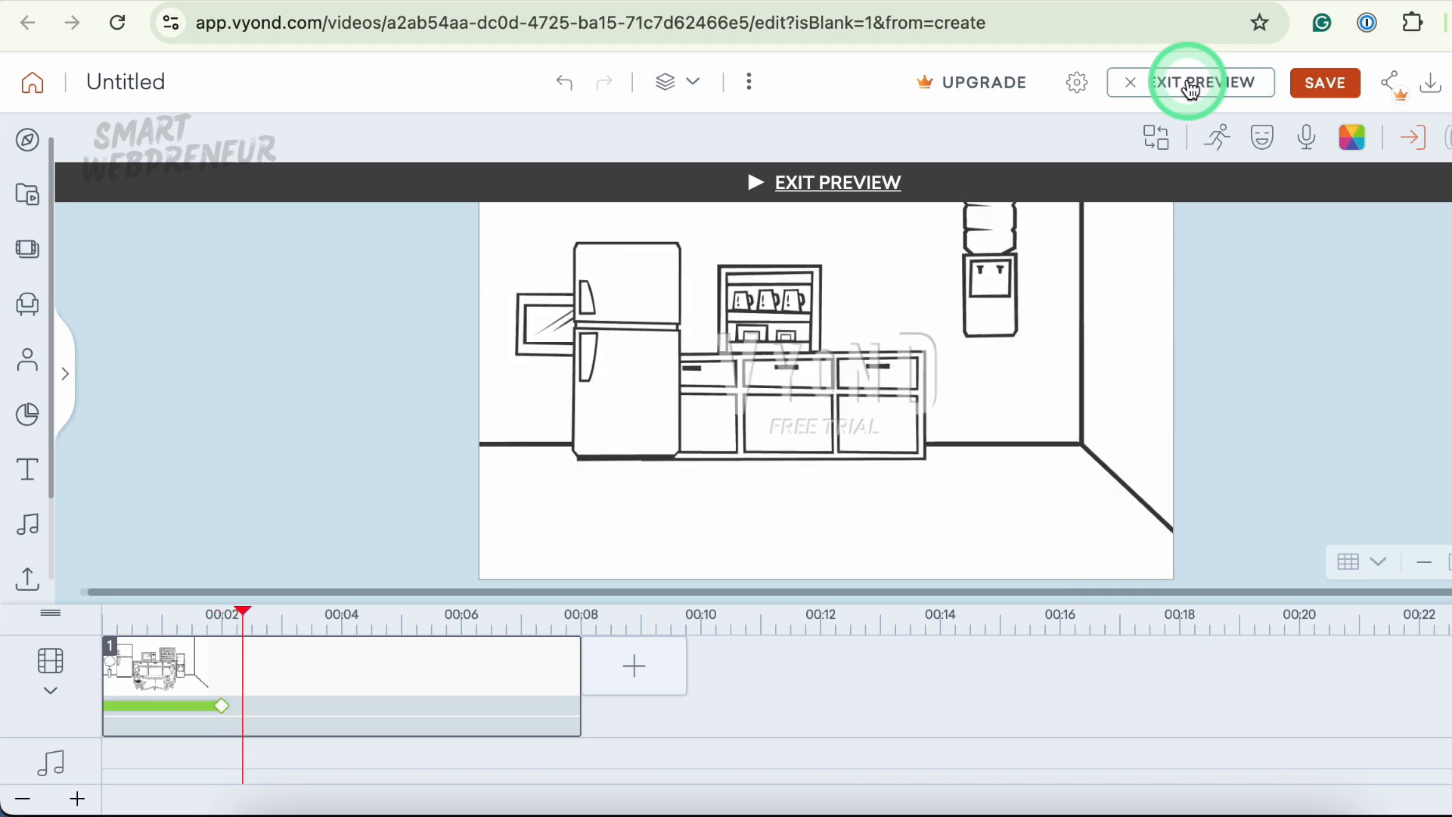
pyautogui.moveTo(863, 387)
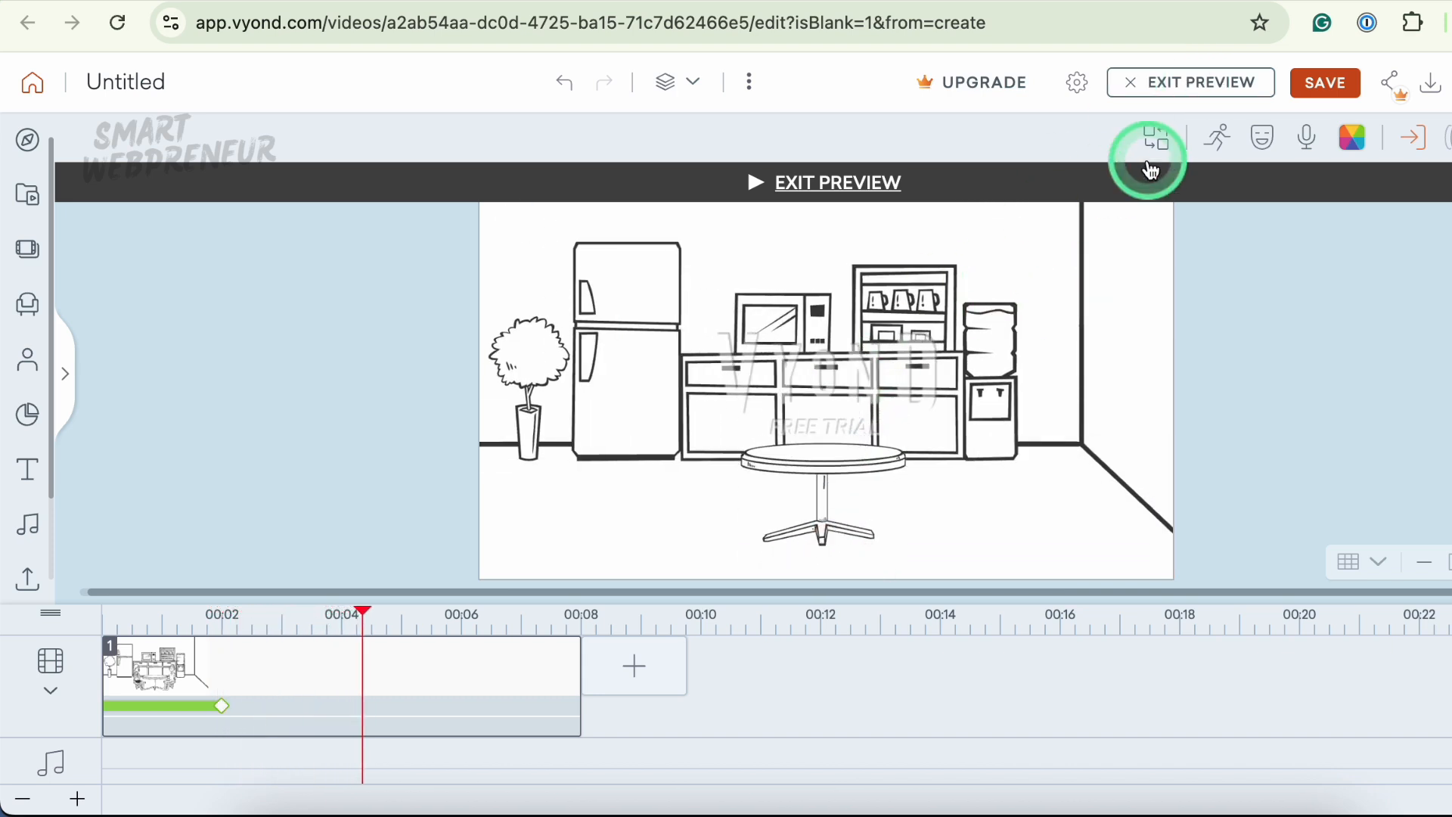
pyautogui.click(1149, 87)
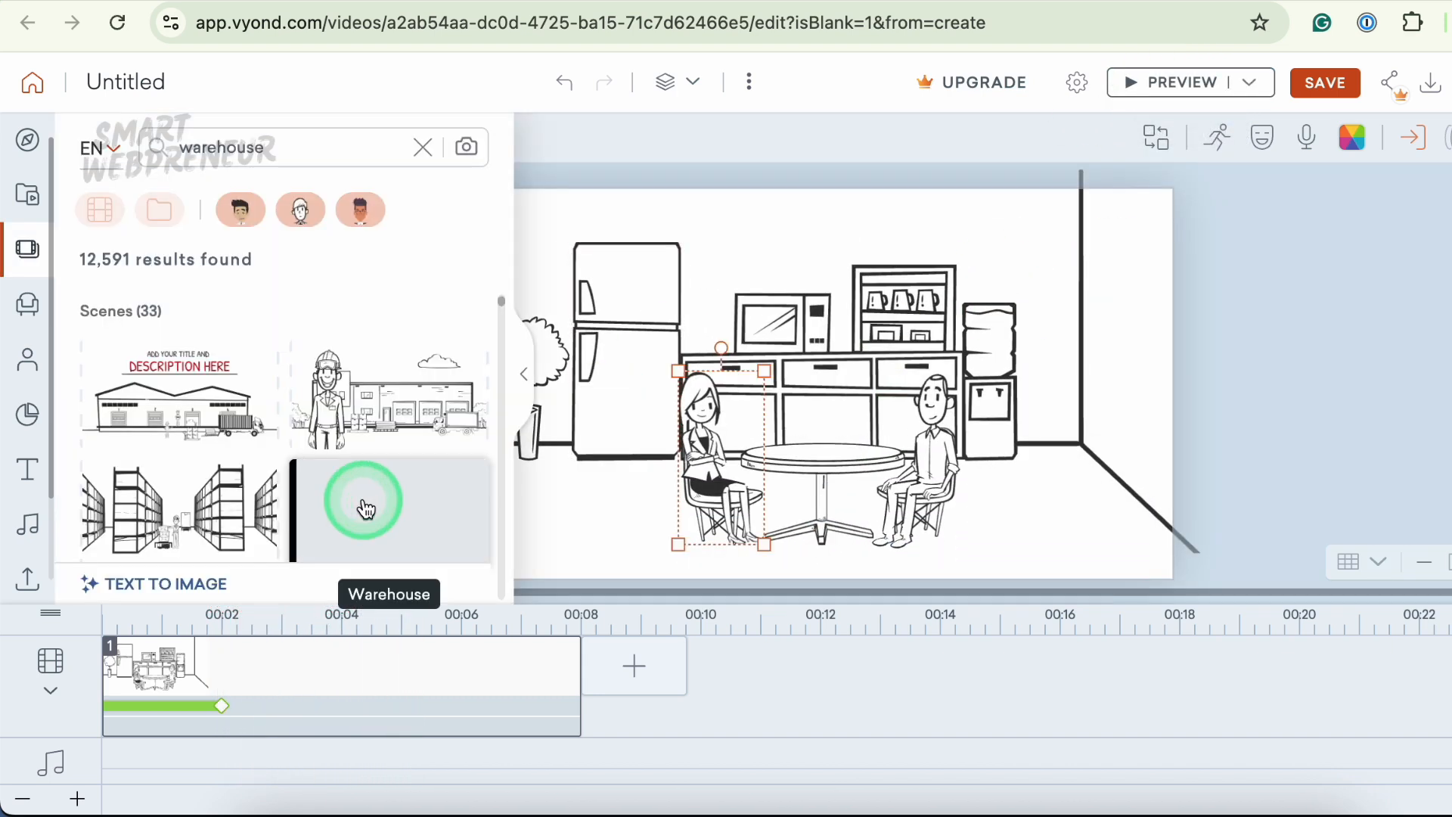
# - Replace the first scene with the Warehouse whiteboard scene and inspect its scene-end warning
pyautogui.click(366, 502)
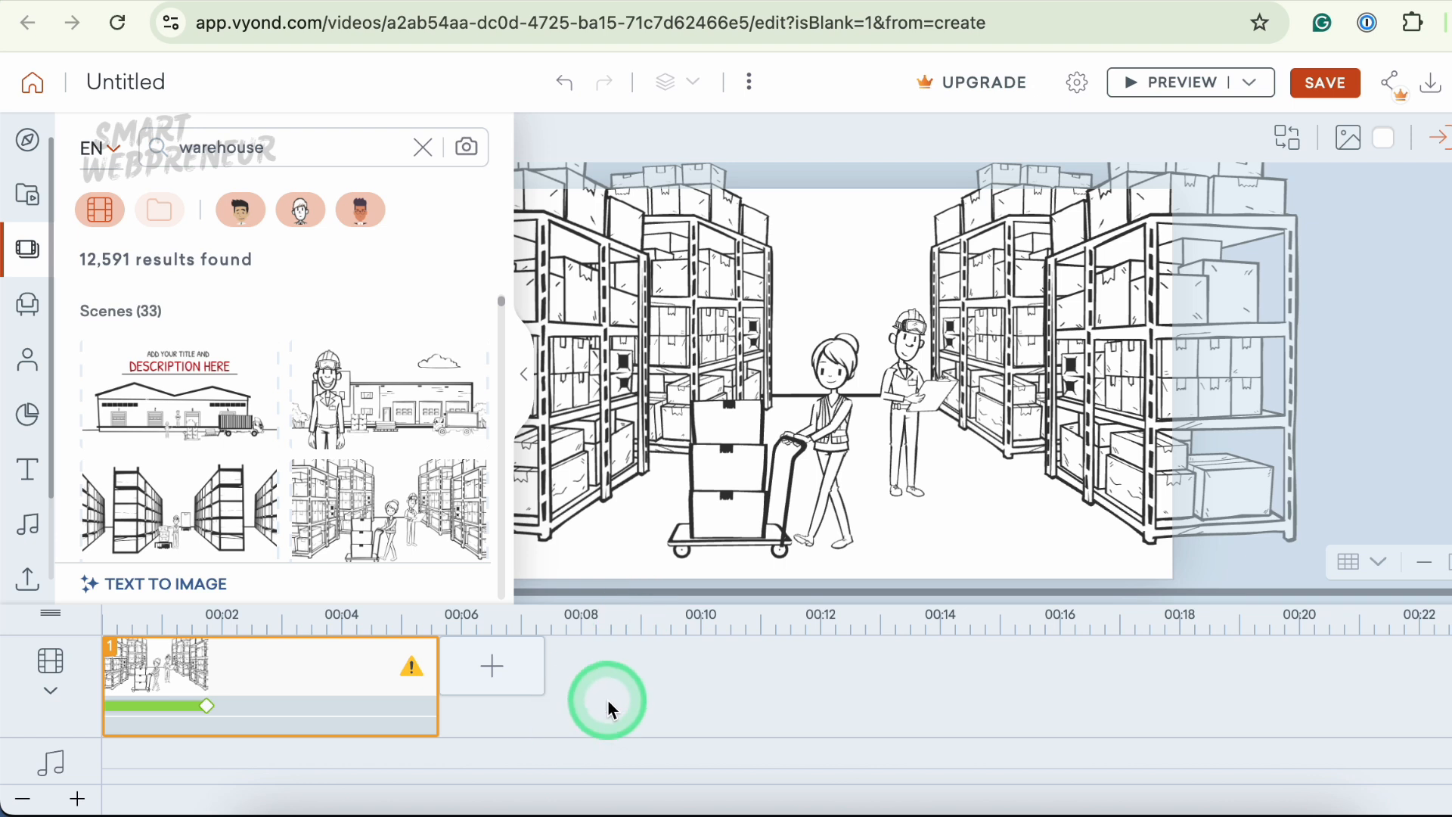
pyautogui.click(638, 690)
pyautogui.click(413, 668)
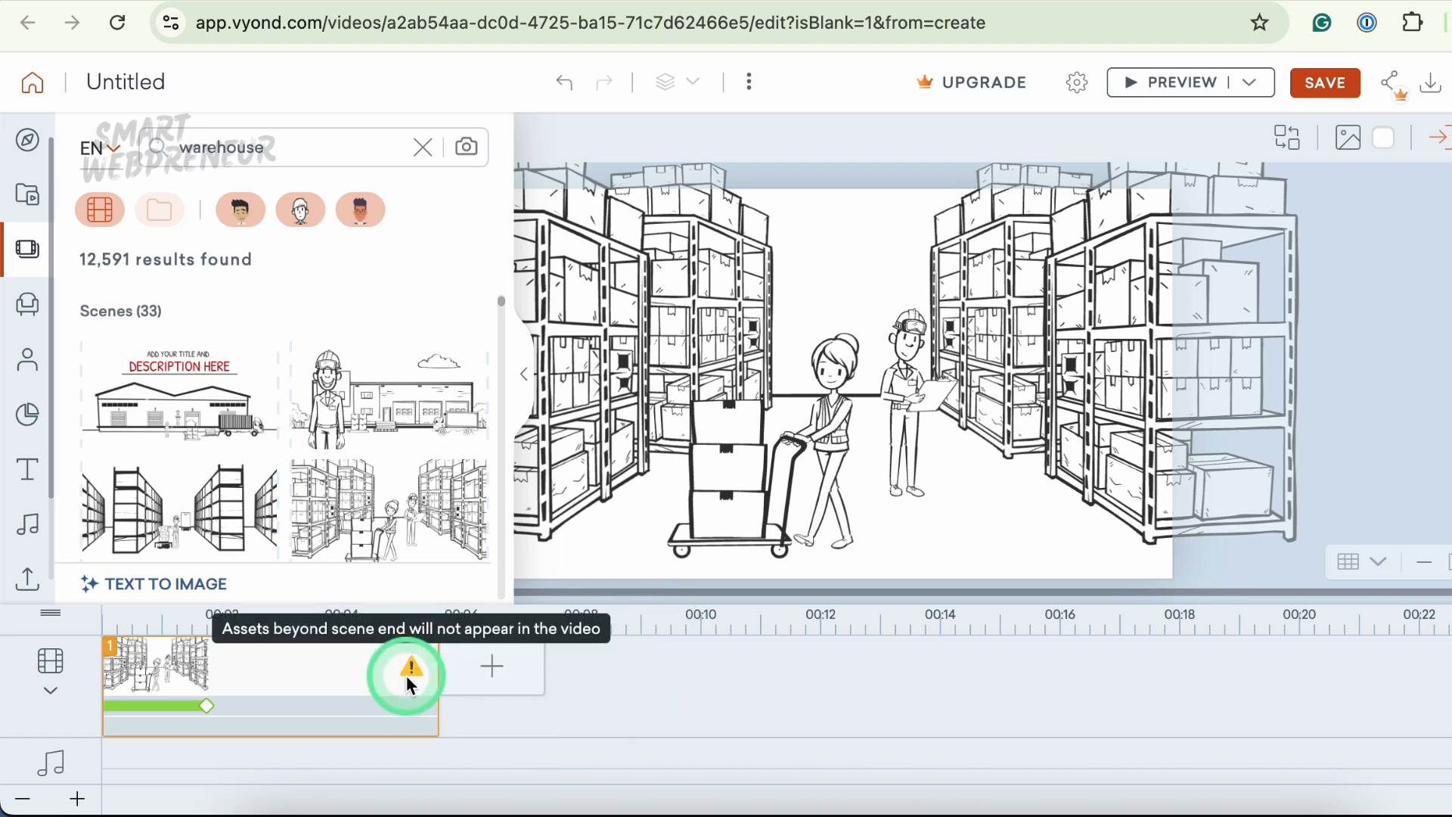
# - Preview the warehouse scene and add a second, blank scene
pyautogui.click(1187, 85)
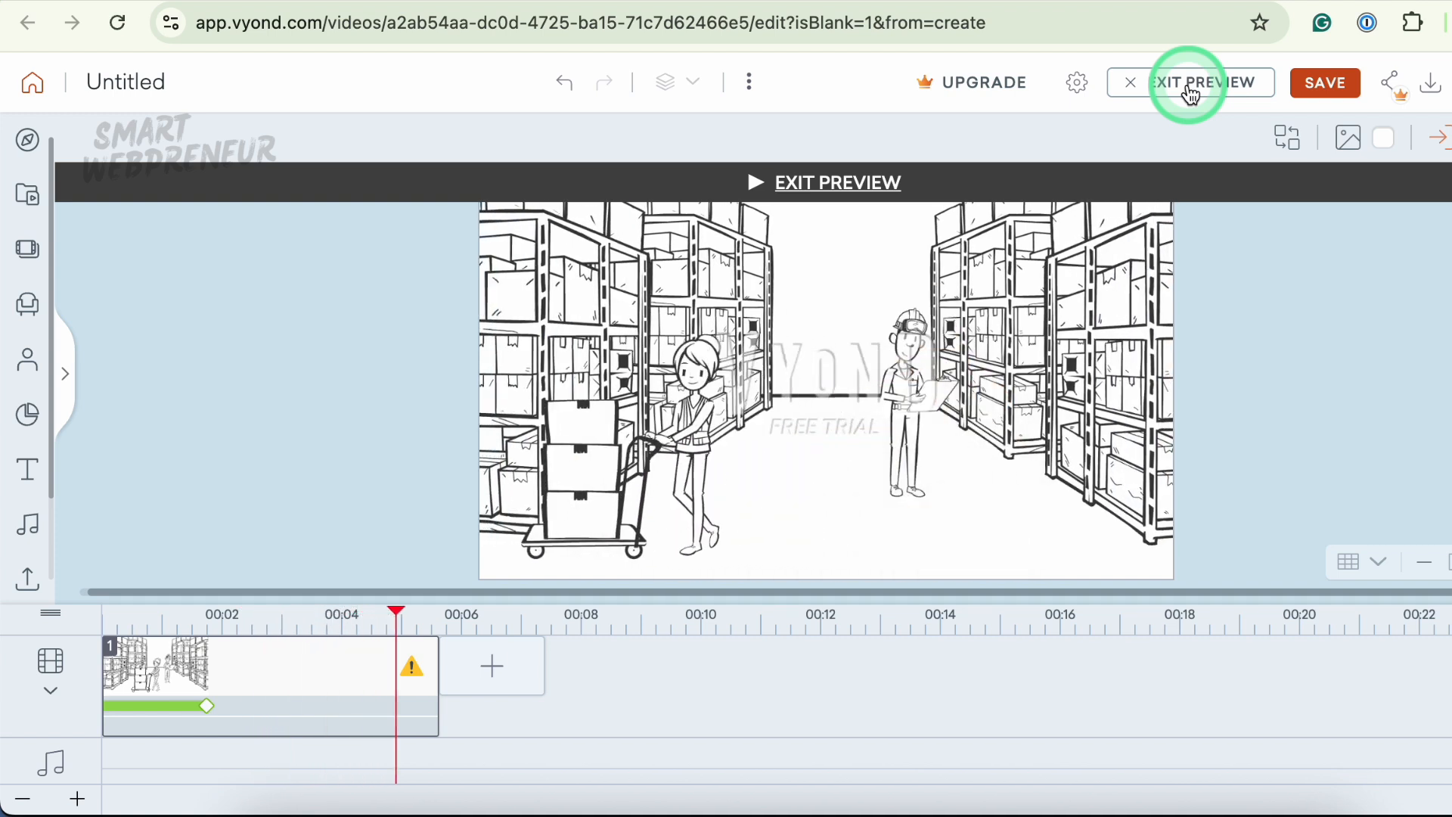
pyautogui.click(1189, 89)
pyautogui.click(764, 390)
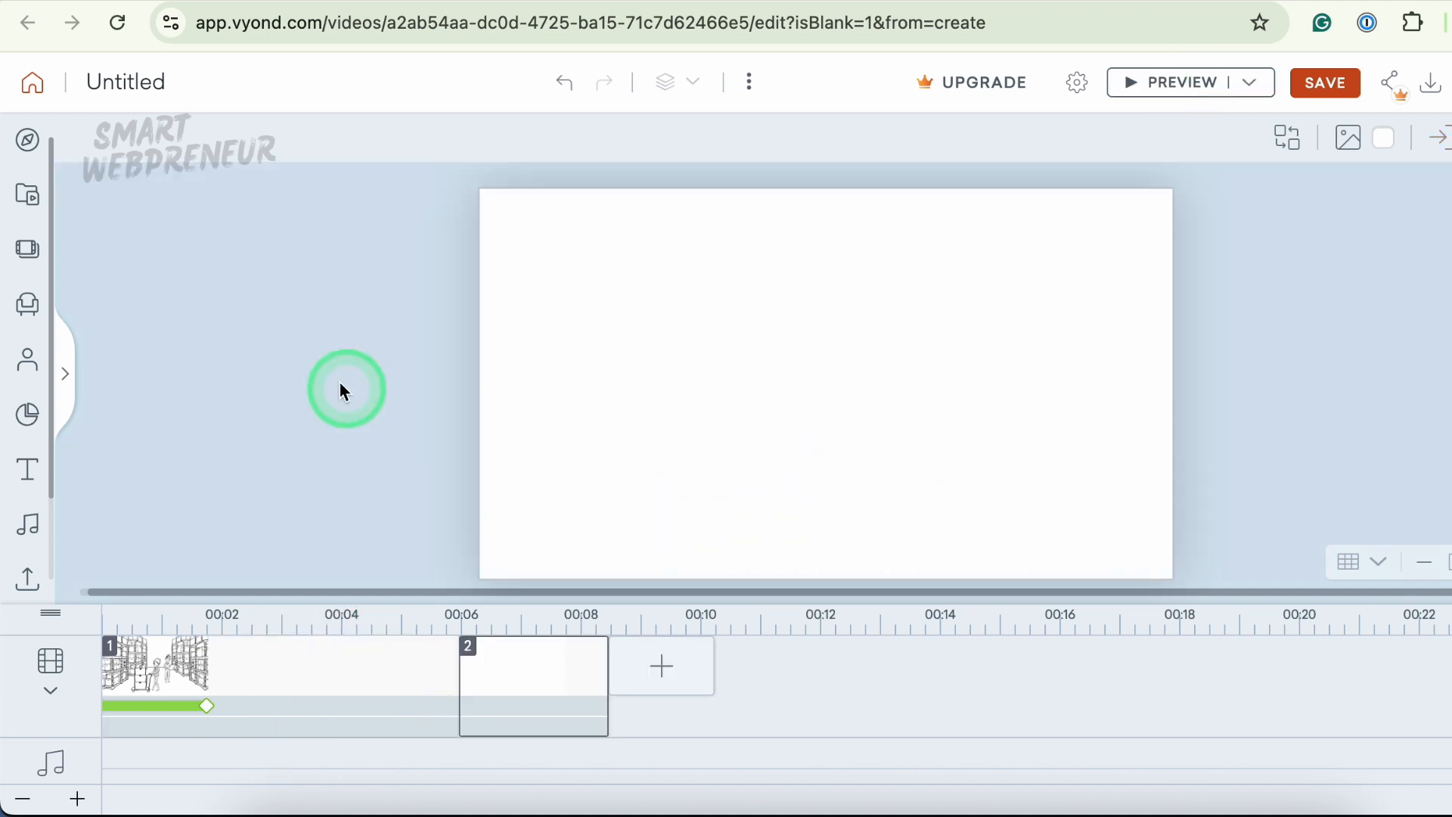
# - Add a Whiteboard Animation Office female character in a skirt suit to the second scene
pyautogui.click(28, 362)
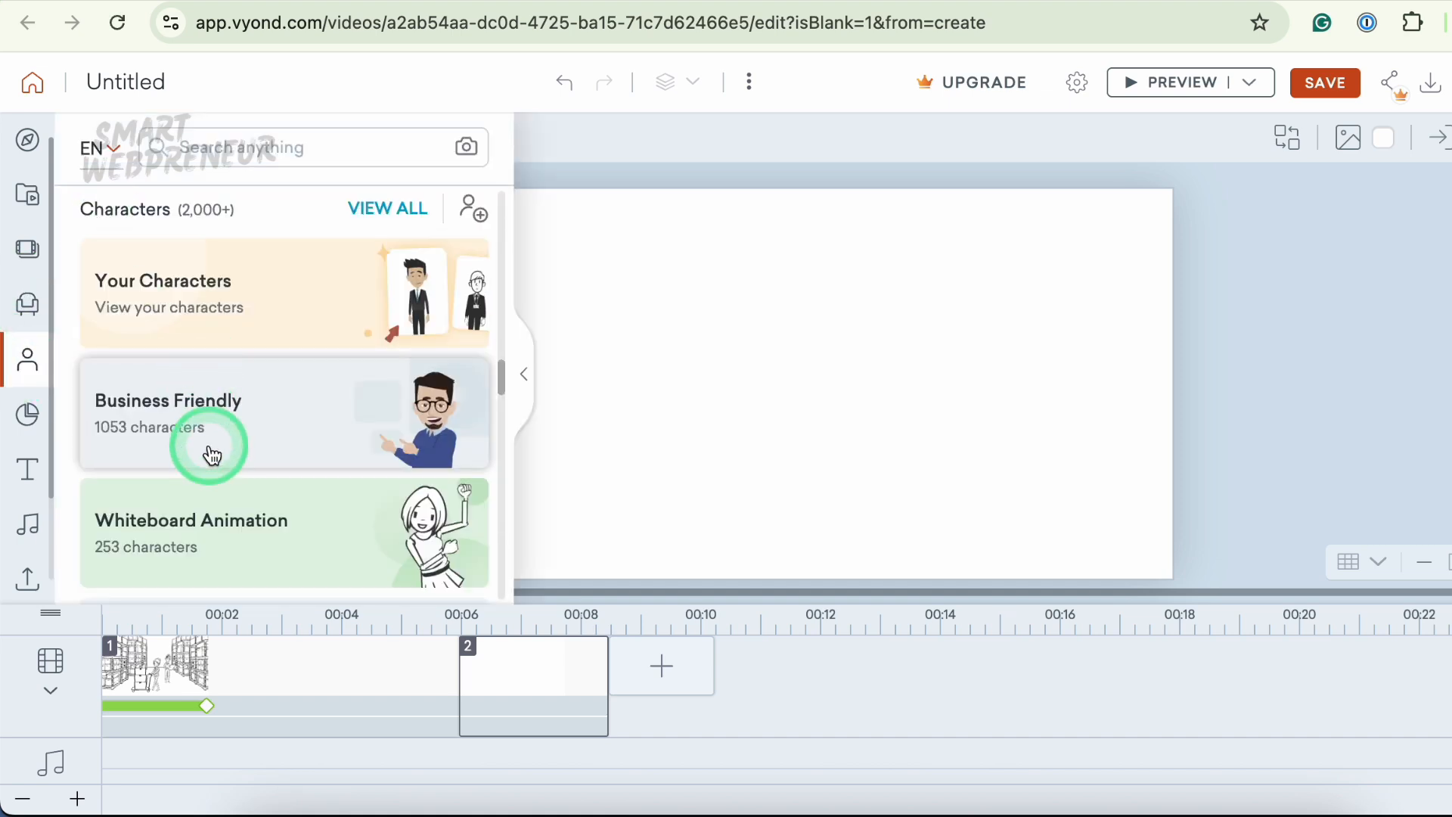
pyautogui.scroll(-2, 210, 452)
pyautogui.click(212, 454)
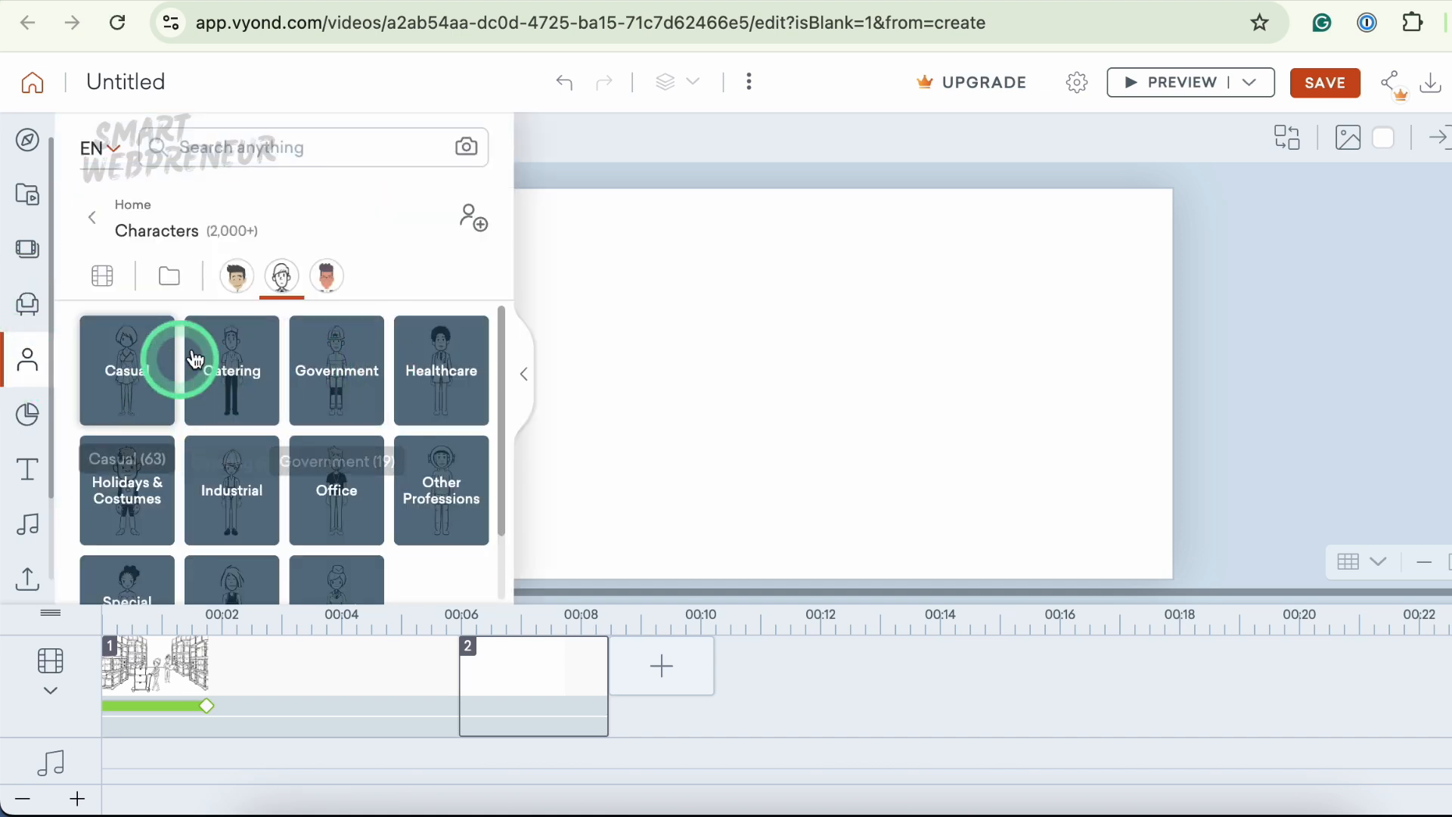
pyautogui.click(316, 505)
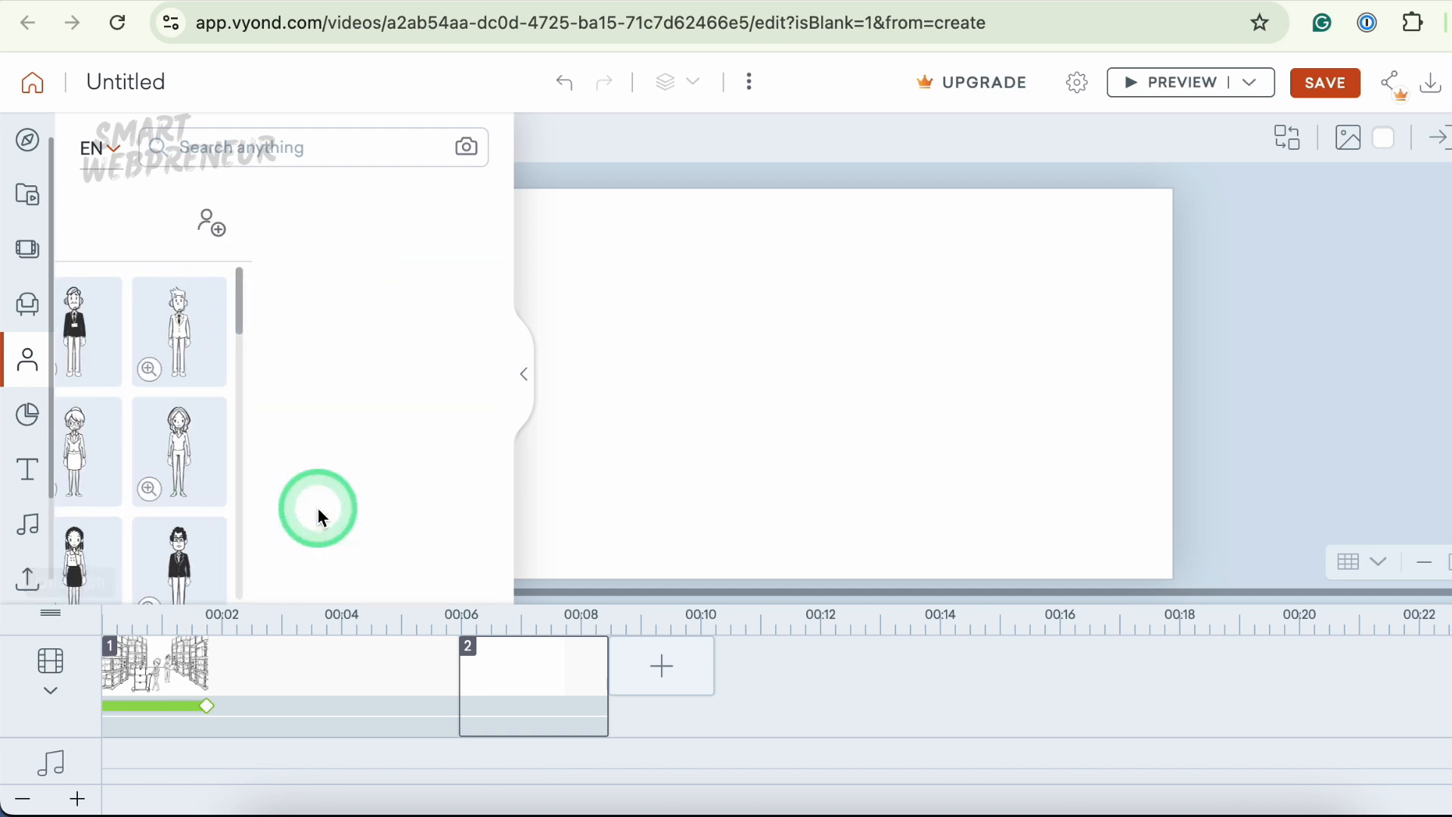
pyautogui.scroll(-10, 396, 446)
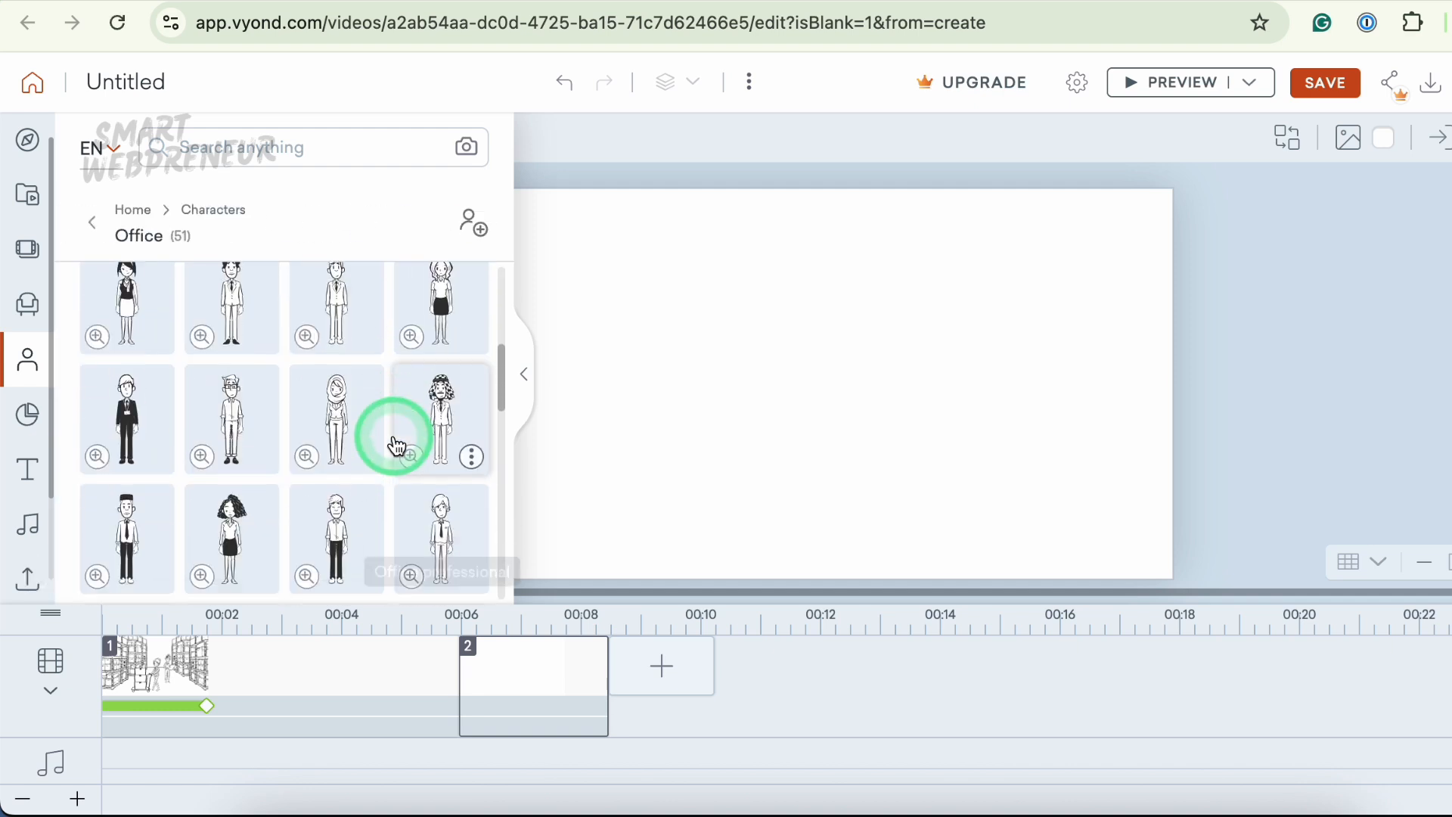
pyautogui.click(350, 428)
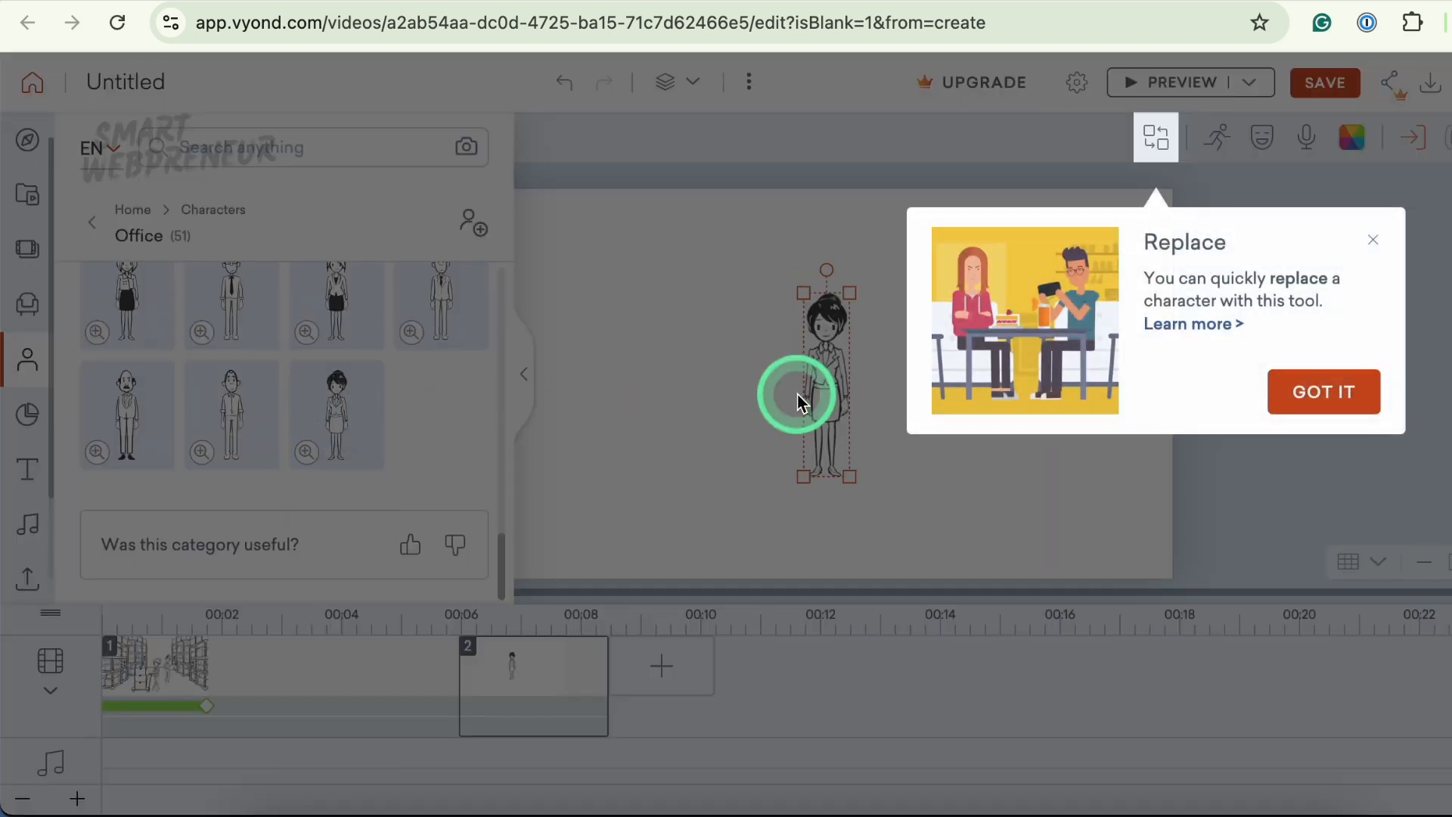
pyautogui.click(1314, 398)
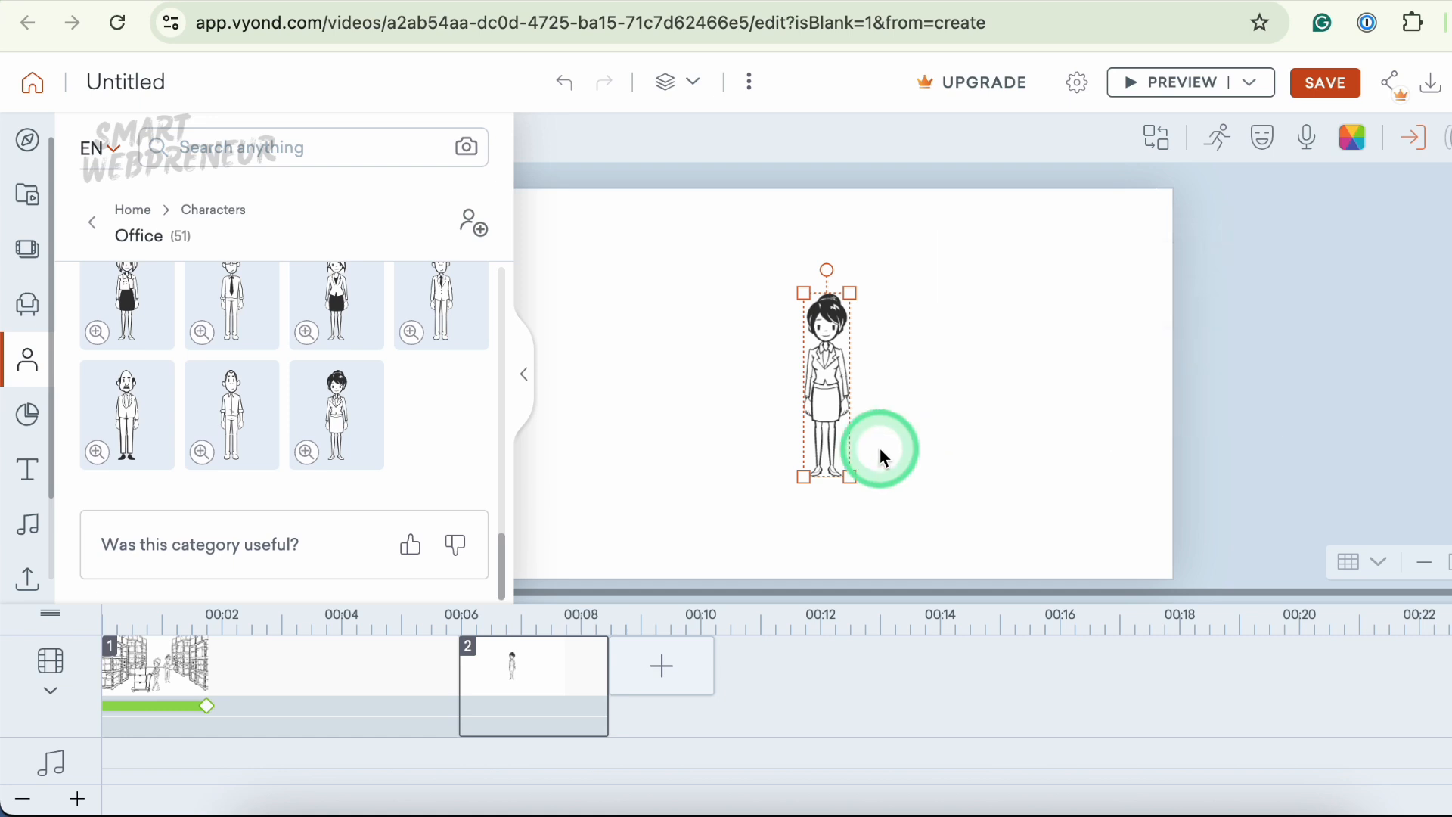
# - Enlarge the character and move it to the left of the scene's centre
pyautogui.moveTo(854, 482); pyautogui.dragTo(982, 518)
pyautogui.moveTo(804, 293); pyautogui.dragTo(644, 267)
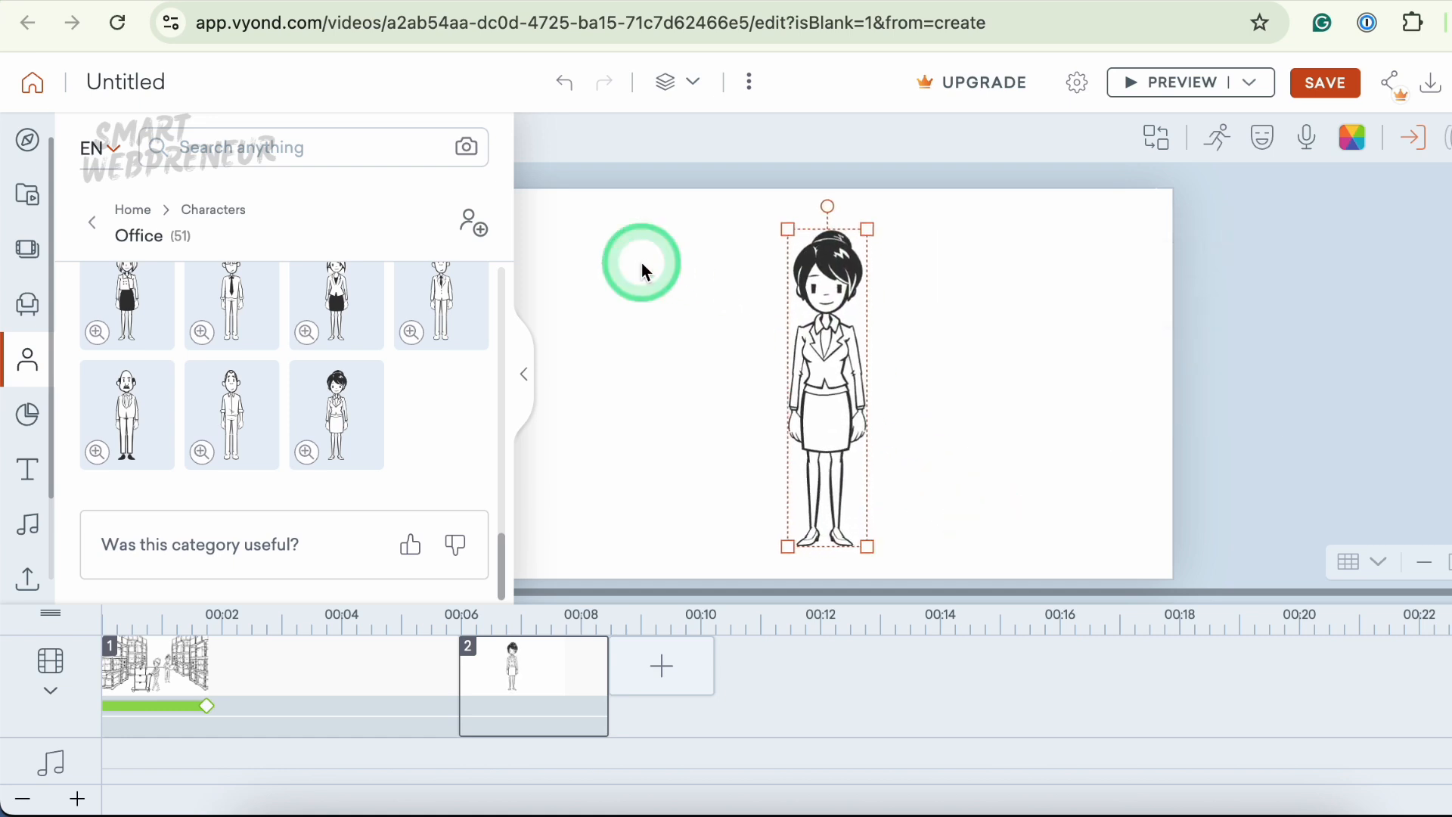
pyautogui.moveTo(841, 333); pyautogui.dragTo(712, 357)
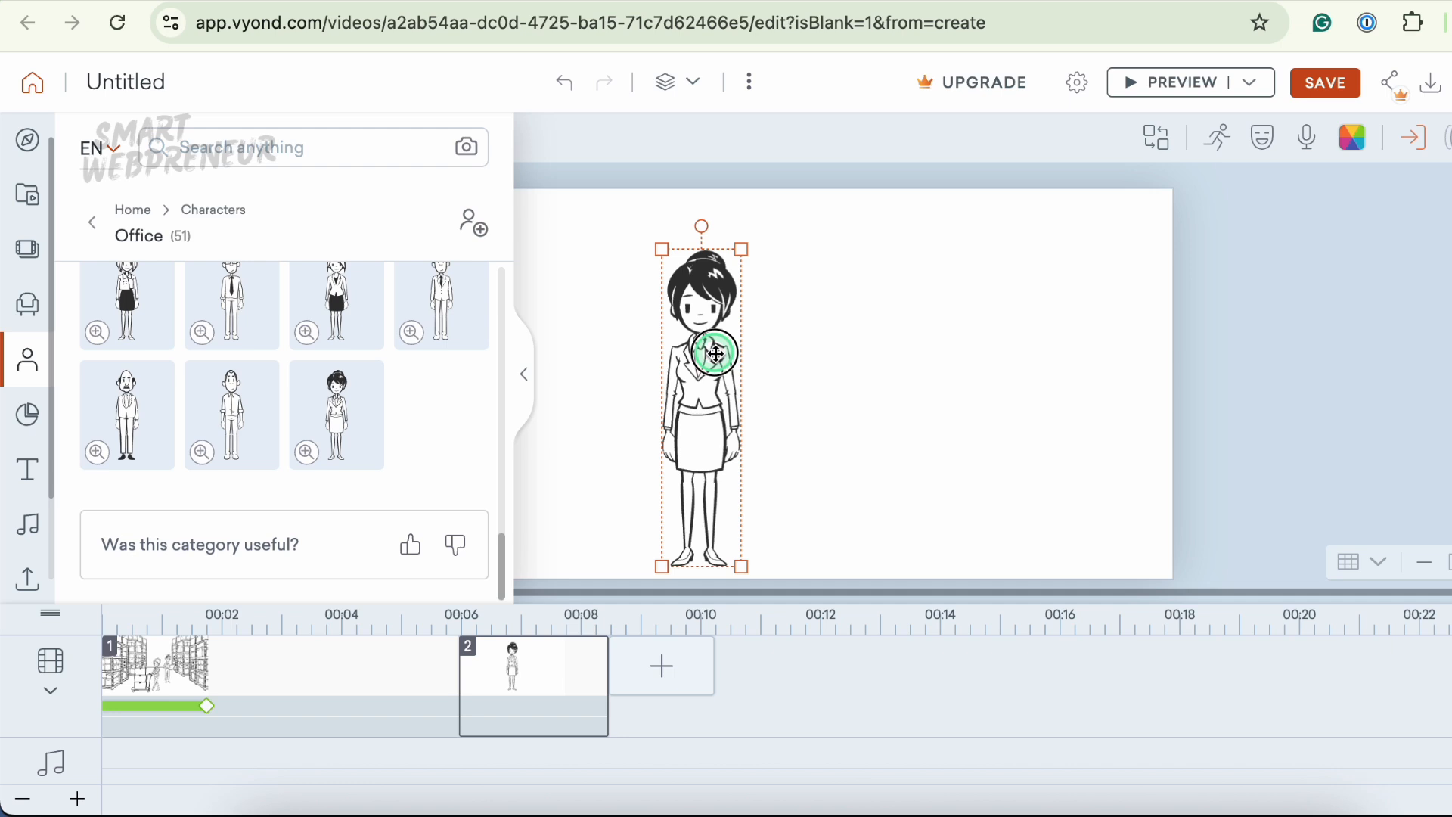
pyautogui.click(832, 331)
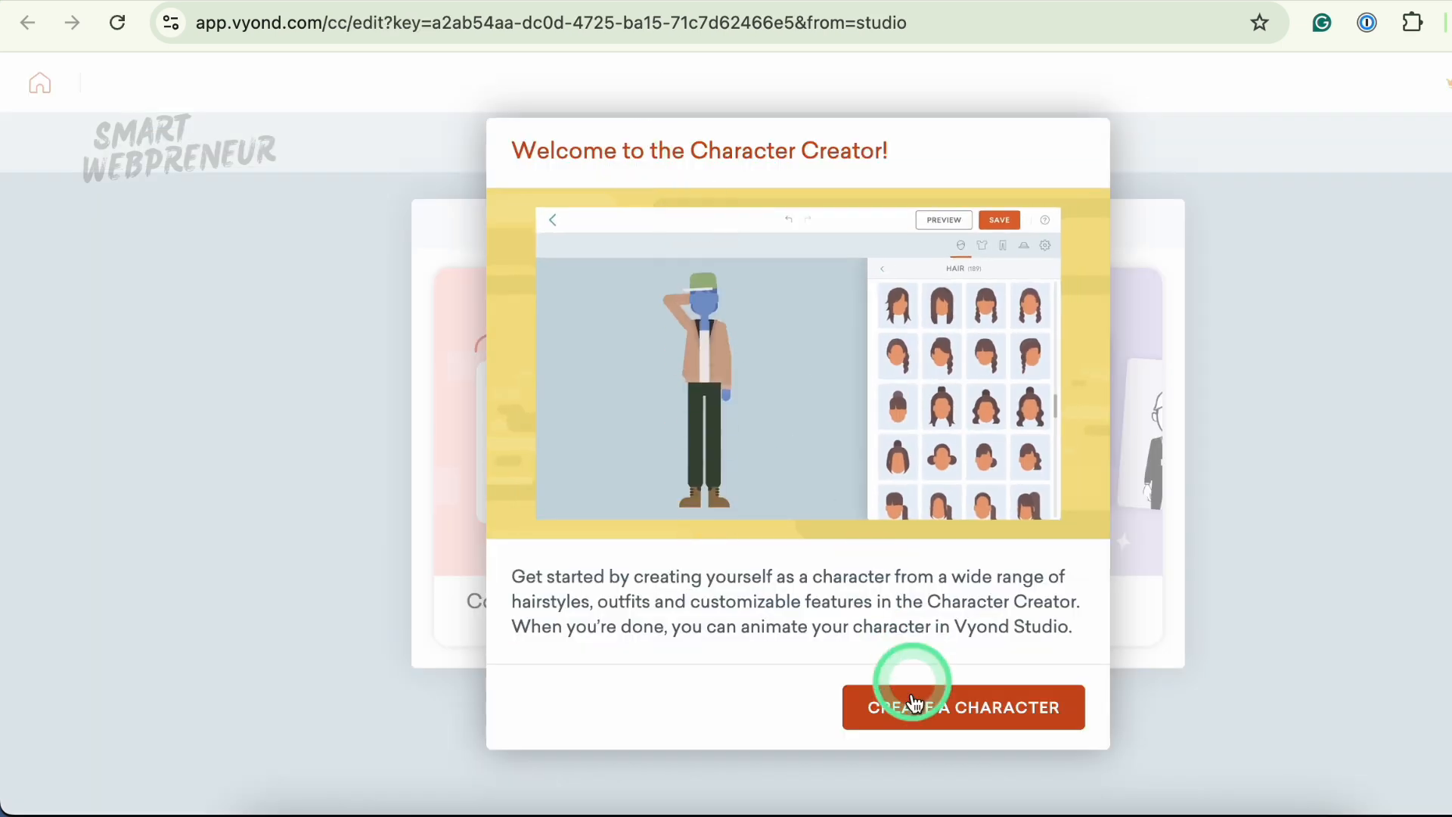
# - Start creating a custom Whiteboard Animation character with a female adult body type
pyautogui.click(914, 704)
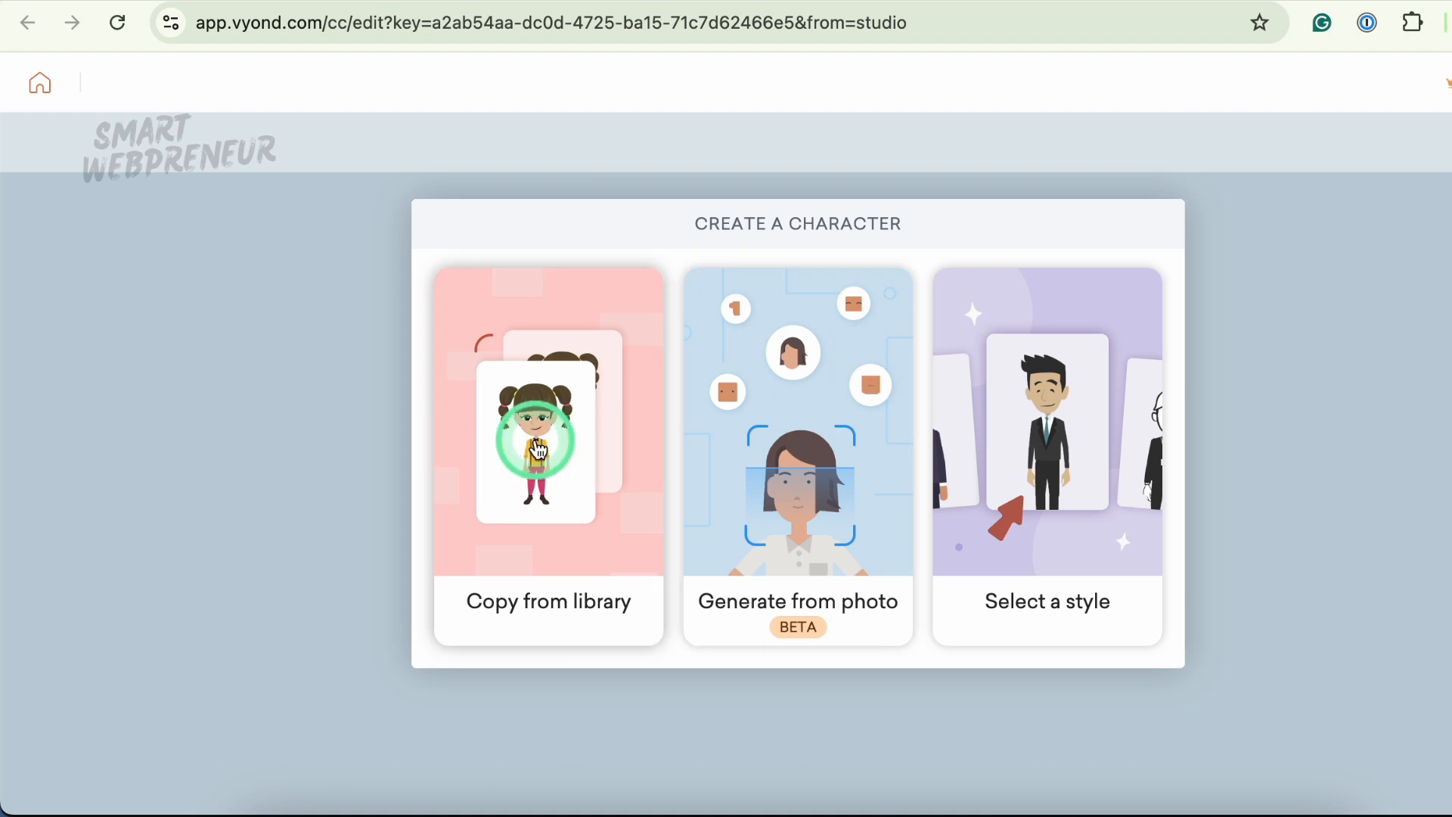
pyautogui.click(1054, 397)
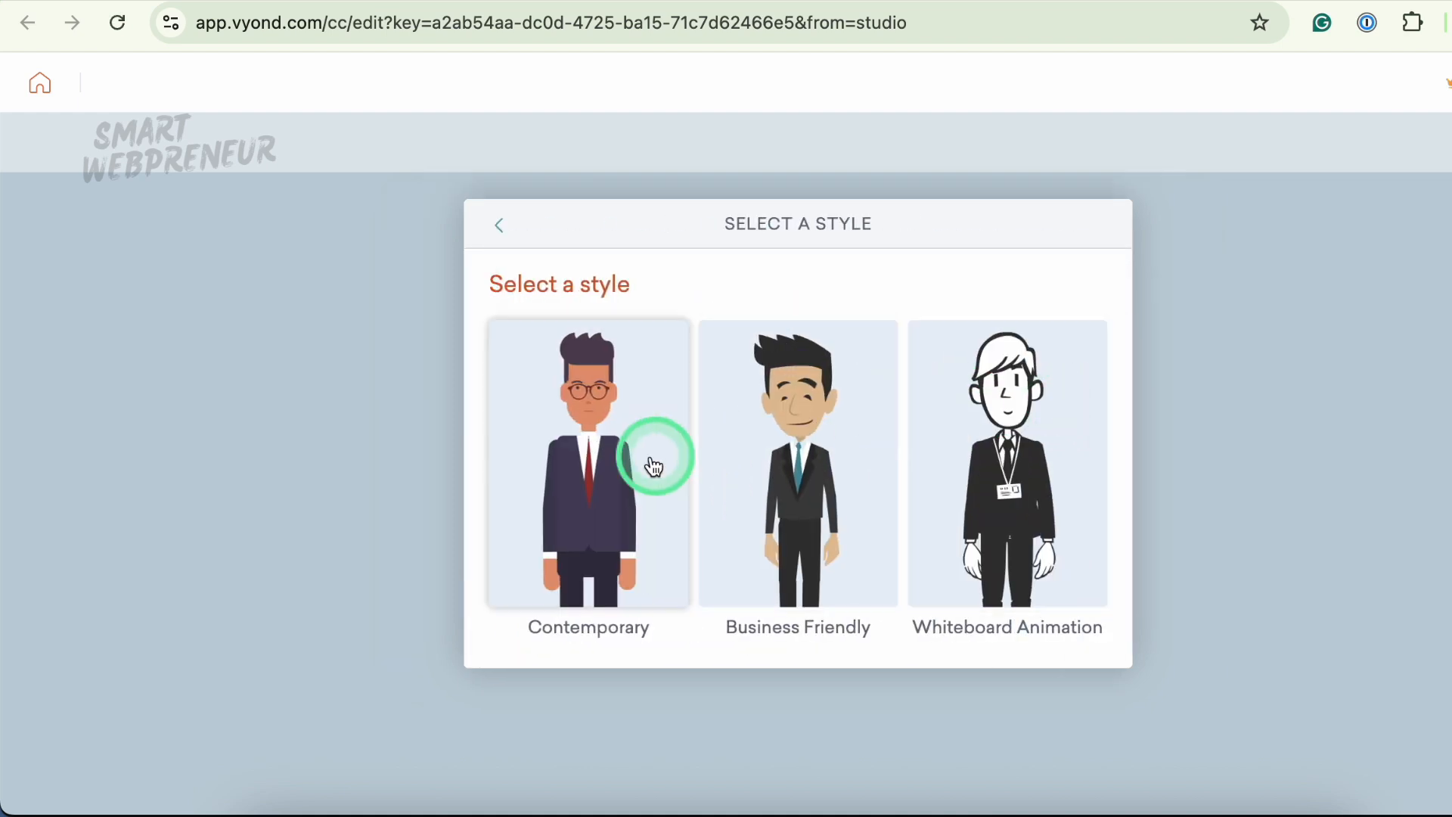
pyautogui.click(1005, 427)
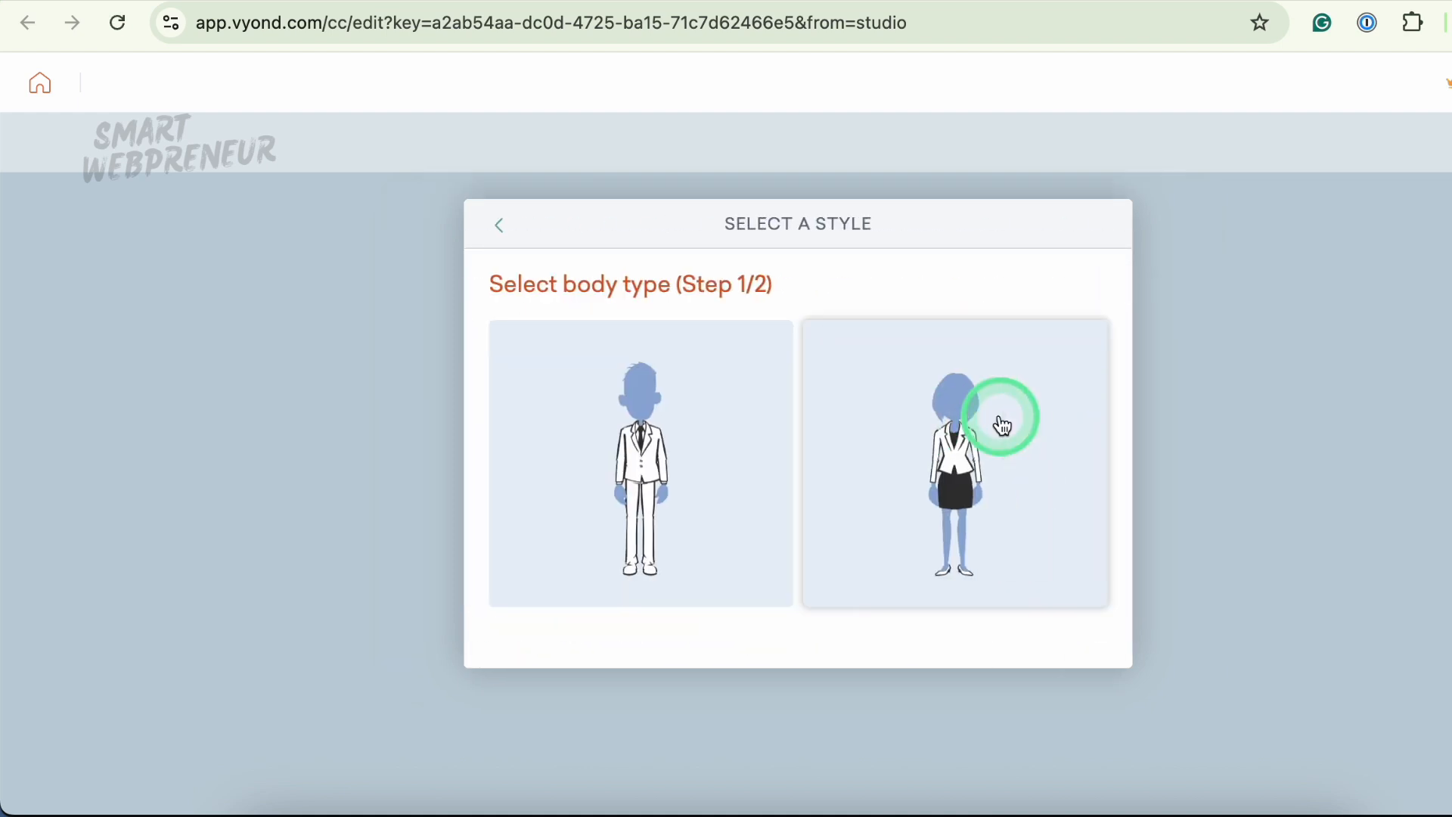
pyautogui.click(929, 450)
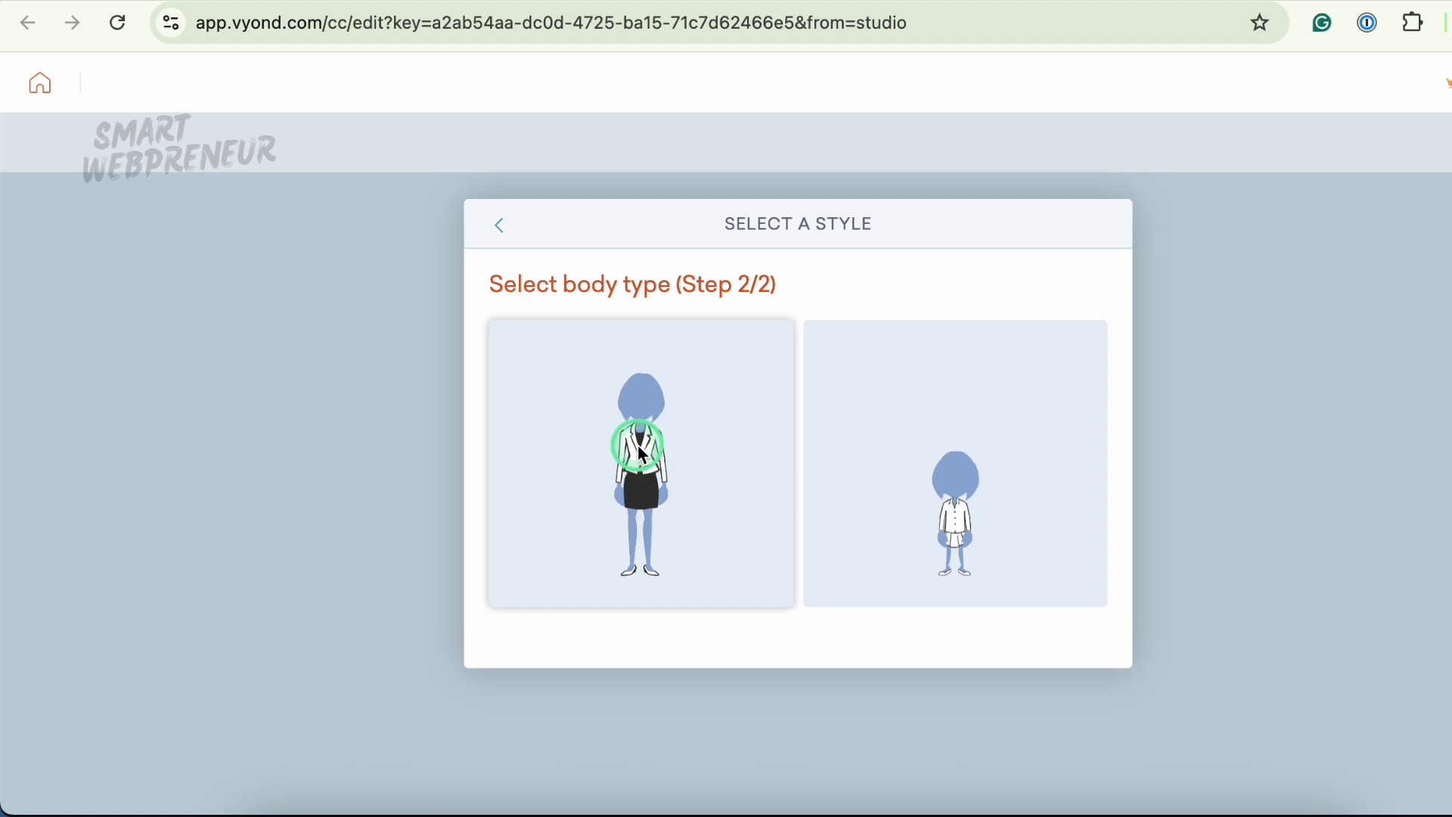
pyautogui.click(642, 454)
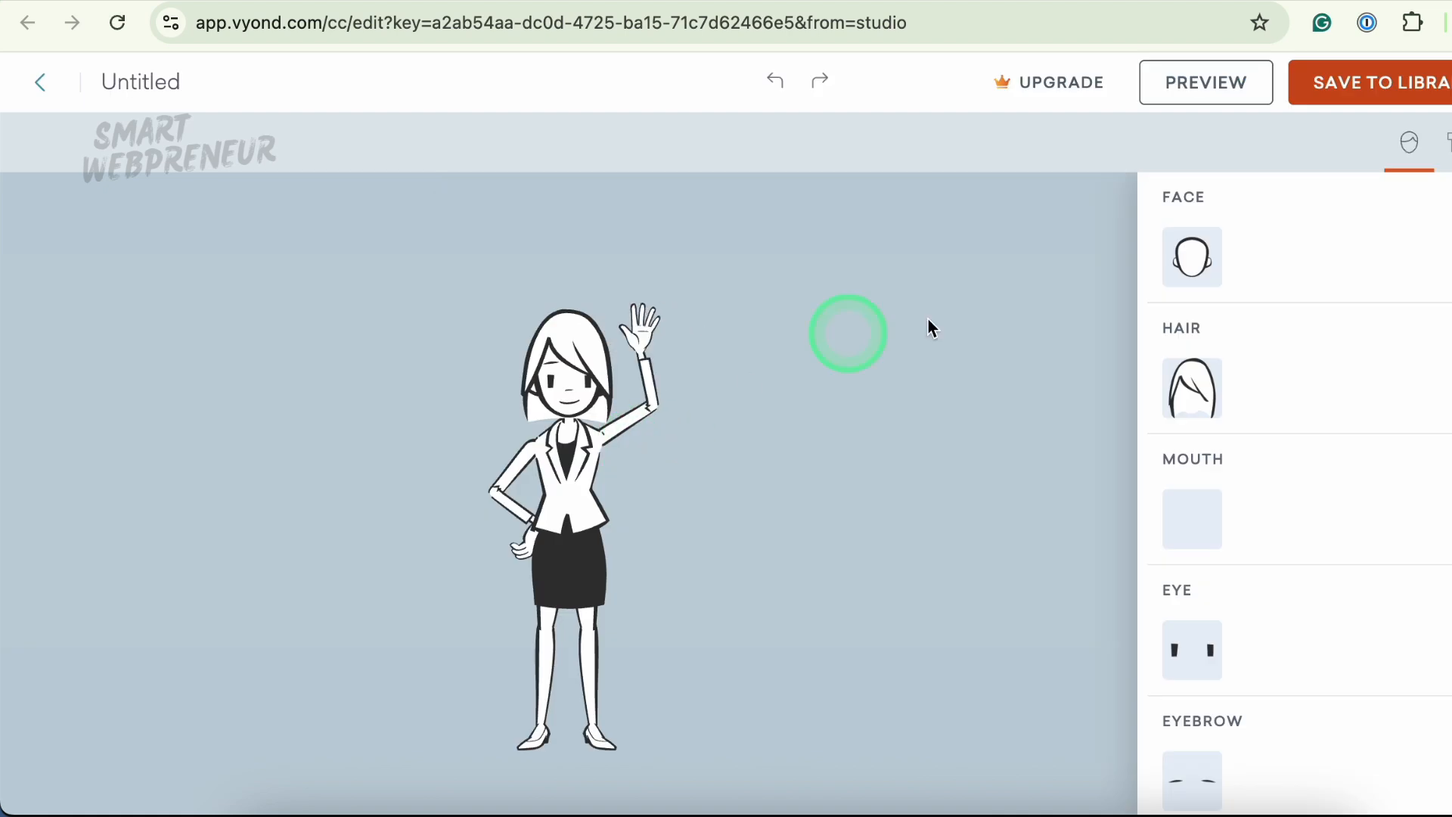
# - Give the custom character a bun hairstyle and round glasses
pyautogui.click(1201, 412)
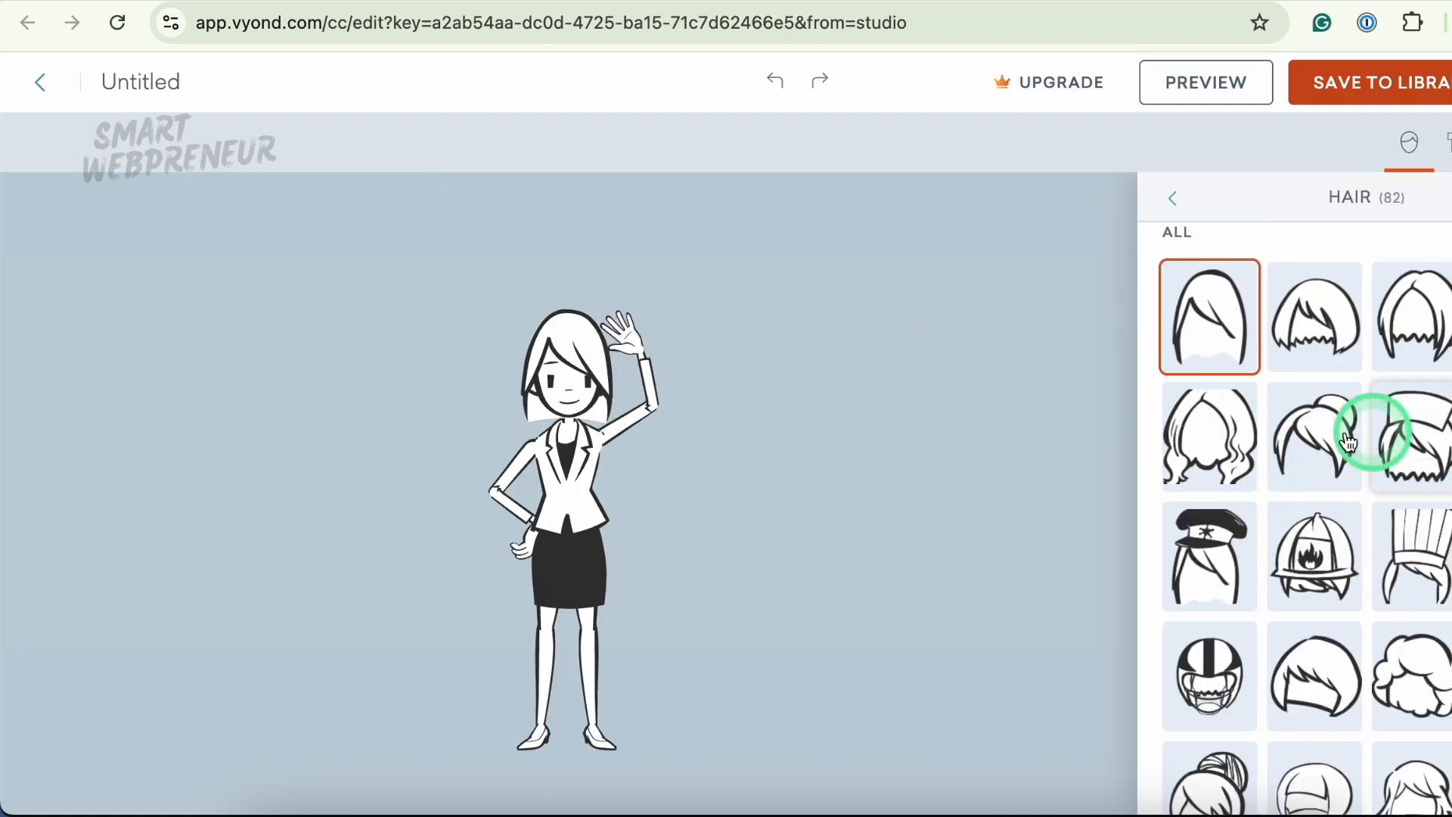
pyautogui.click(1308, 442)
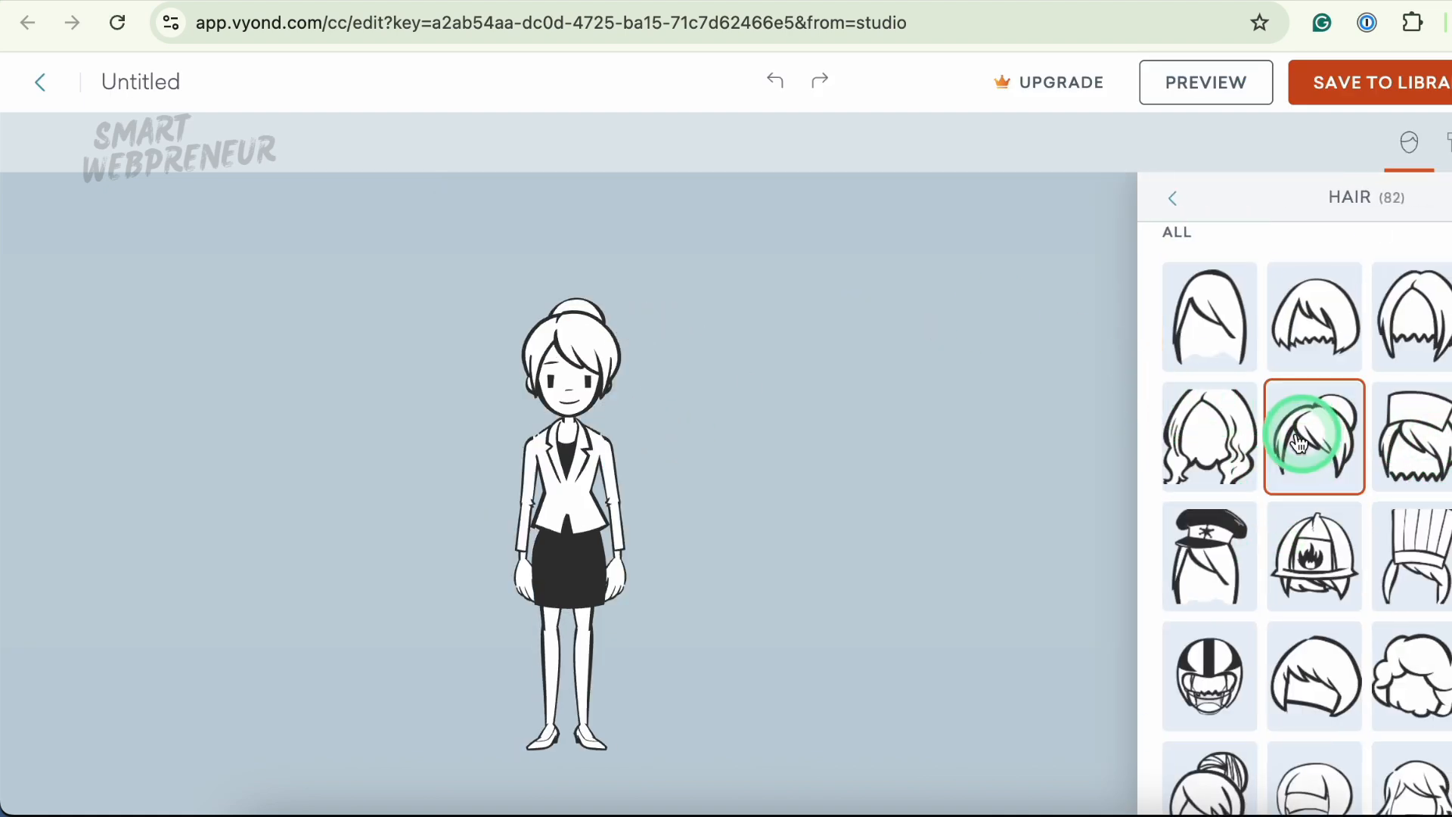
pyautogui.click(1177, 200)
pyautogui.click(1193, 517)
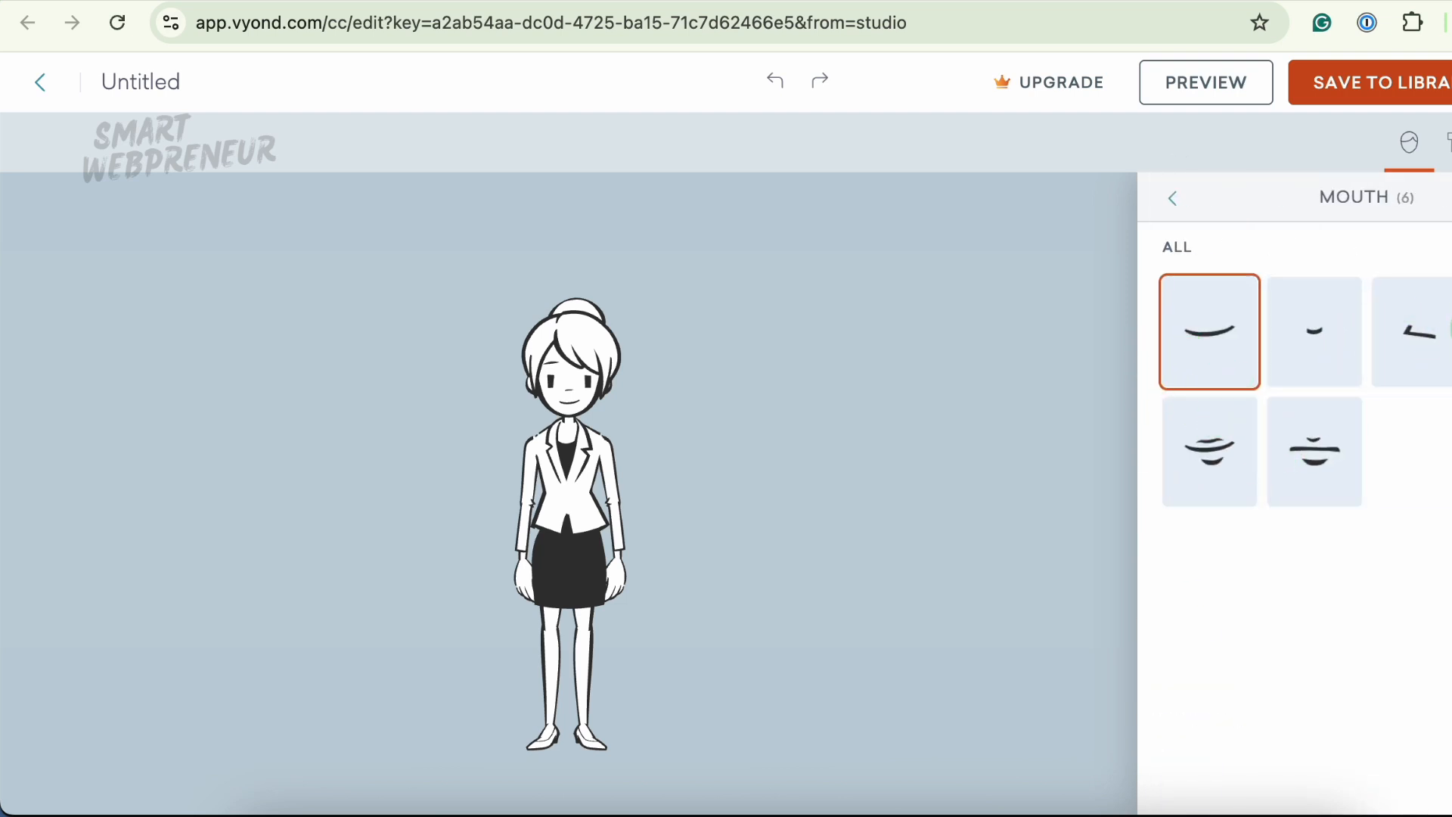
pyautogui.click(1313, 326)
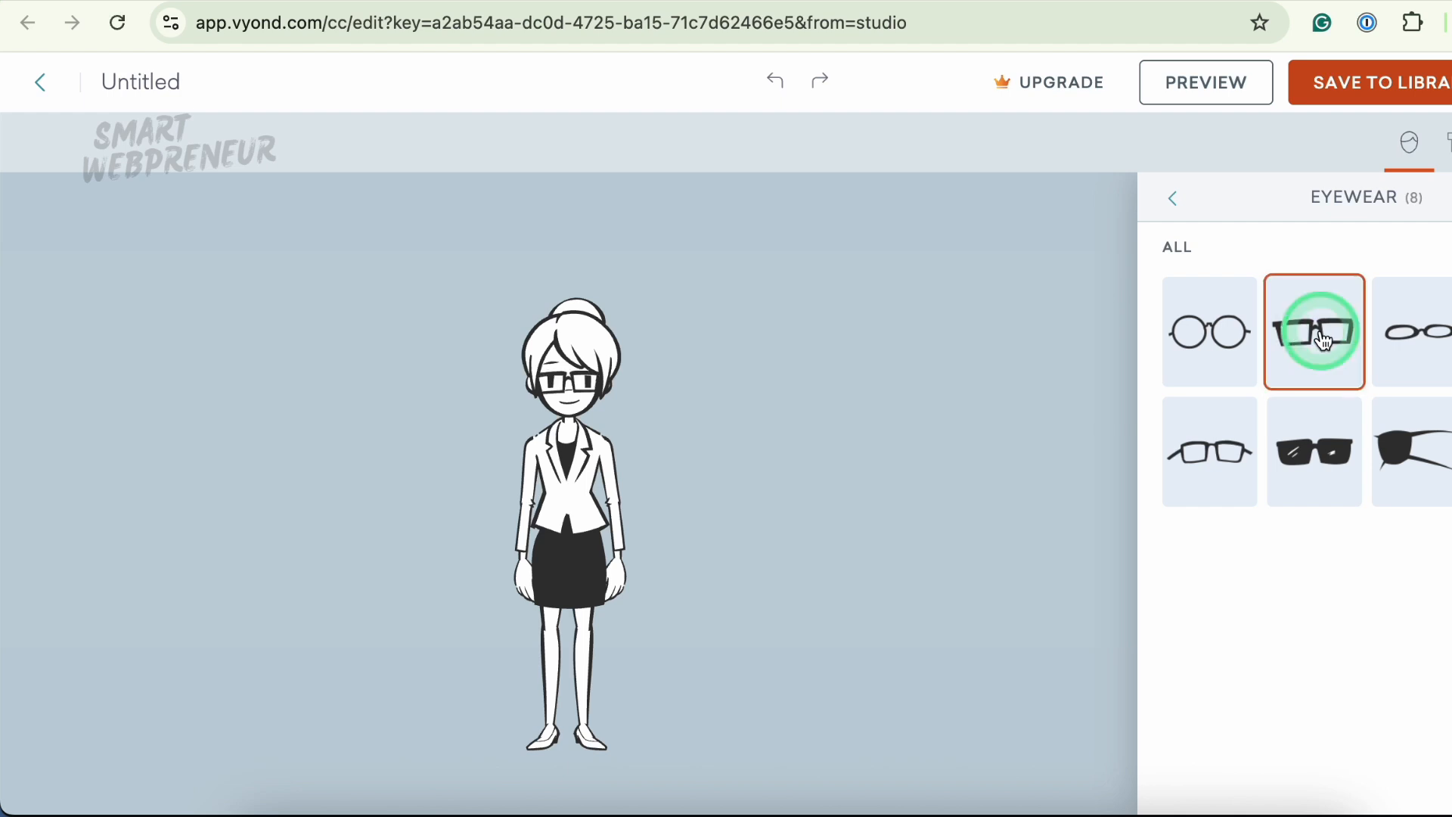
pyautogui.click(1401, 333)
pyautogui.click(1210, 333)
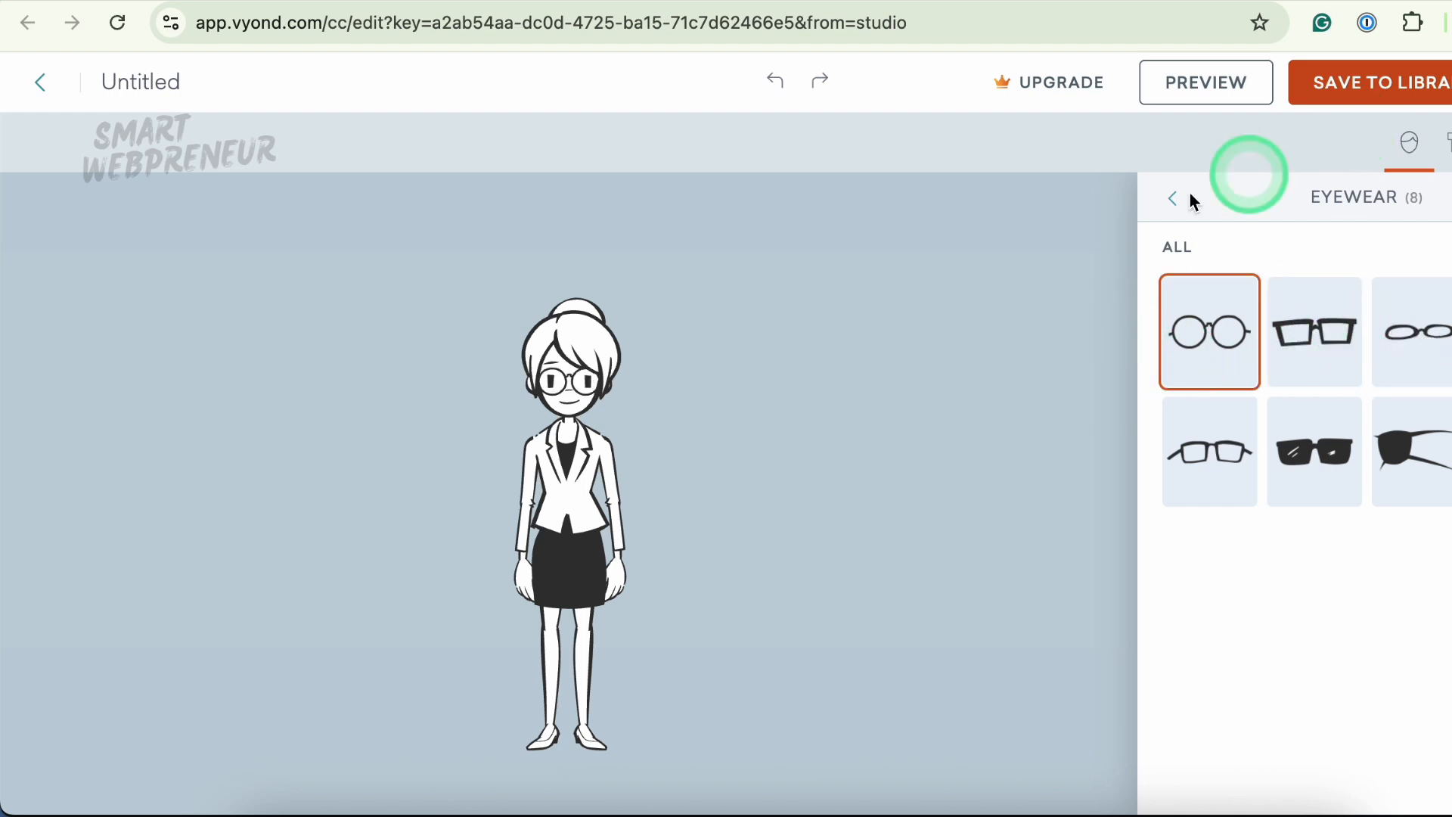
# - Return to the studio and select the woman in the second scene
pyautogui.click(847, 345)
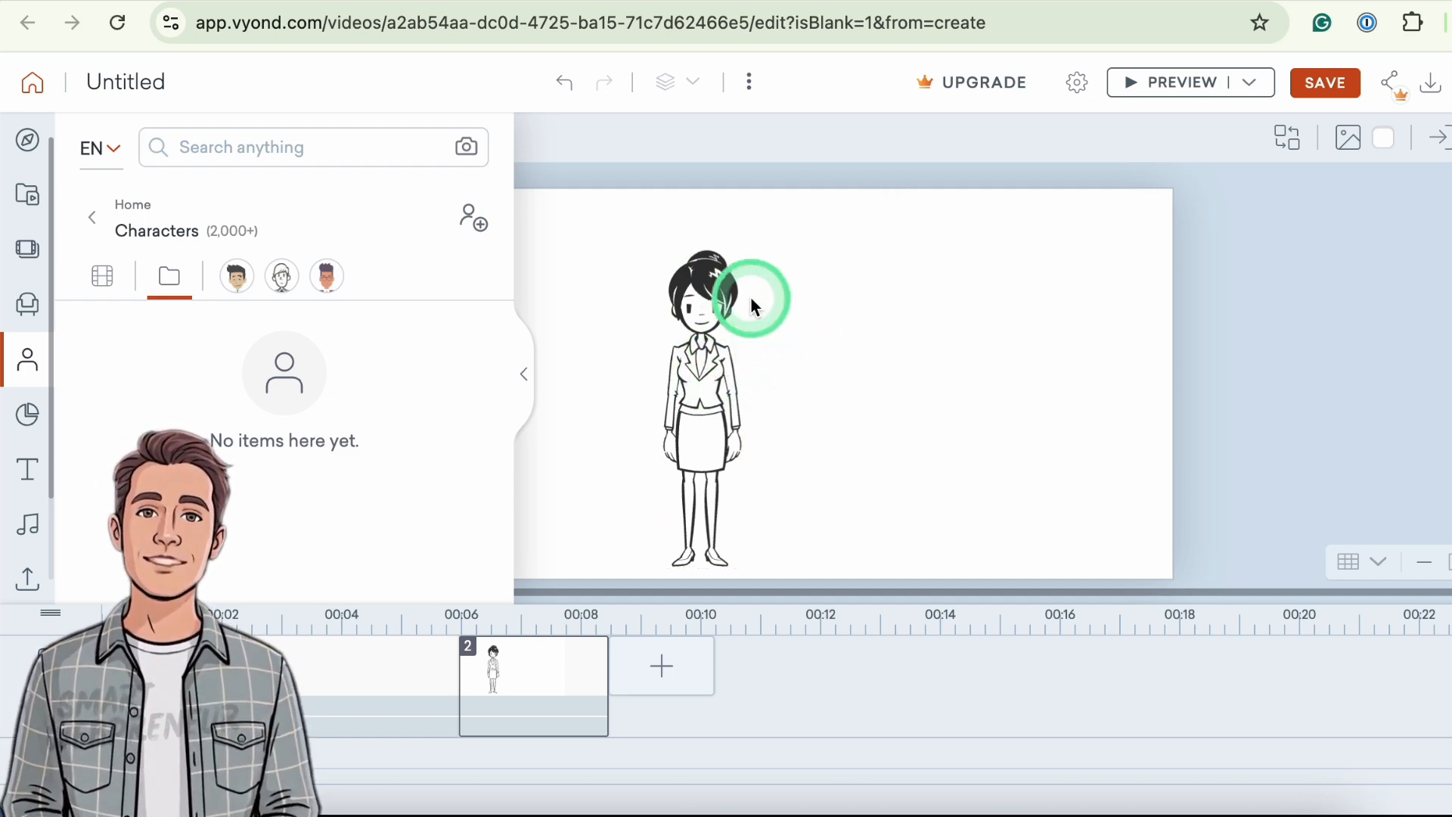
pyautogui.click(694, 351)
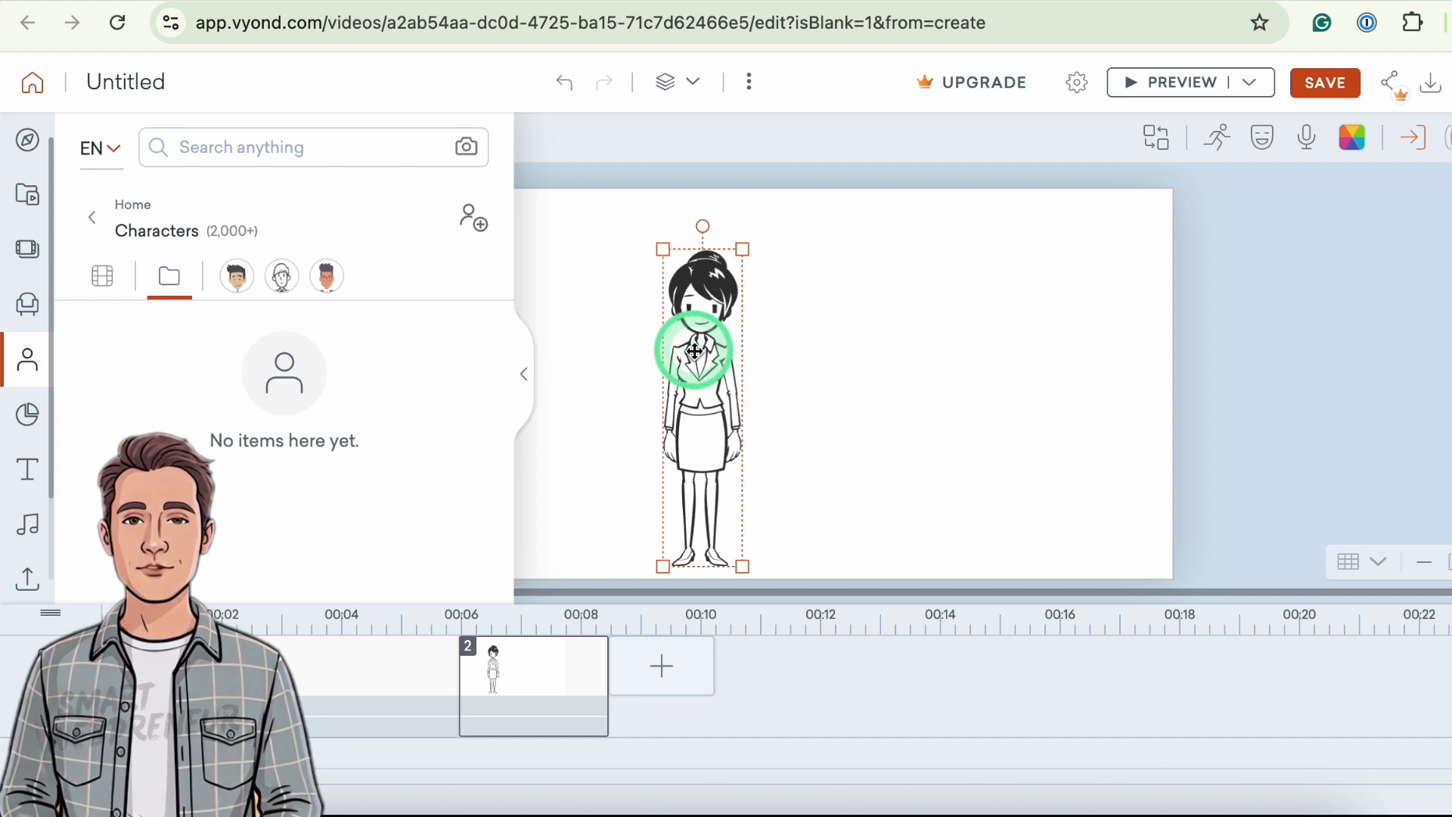
pyautogui.click(527, 376)
pyautogui.click(891, 345)
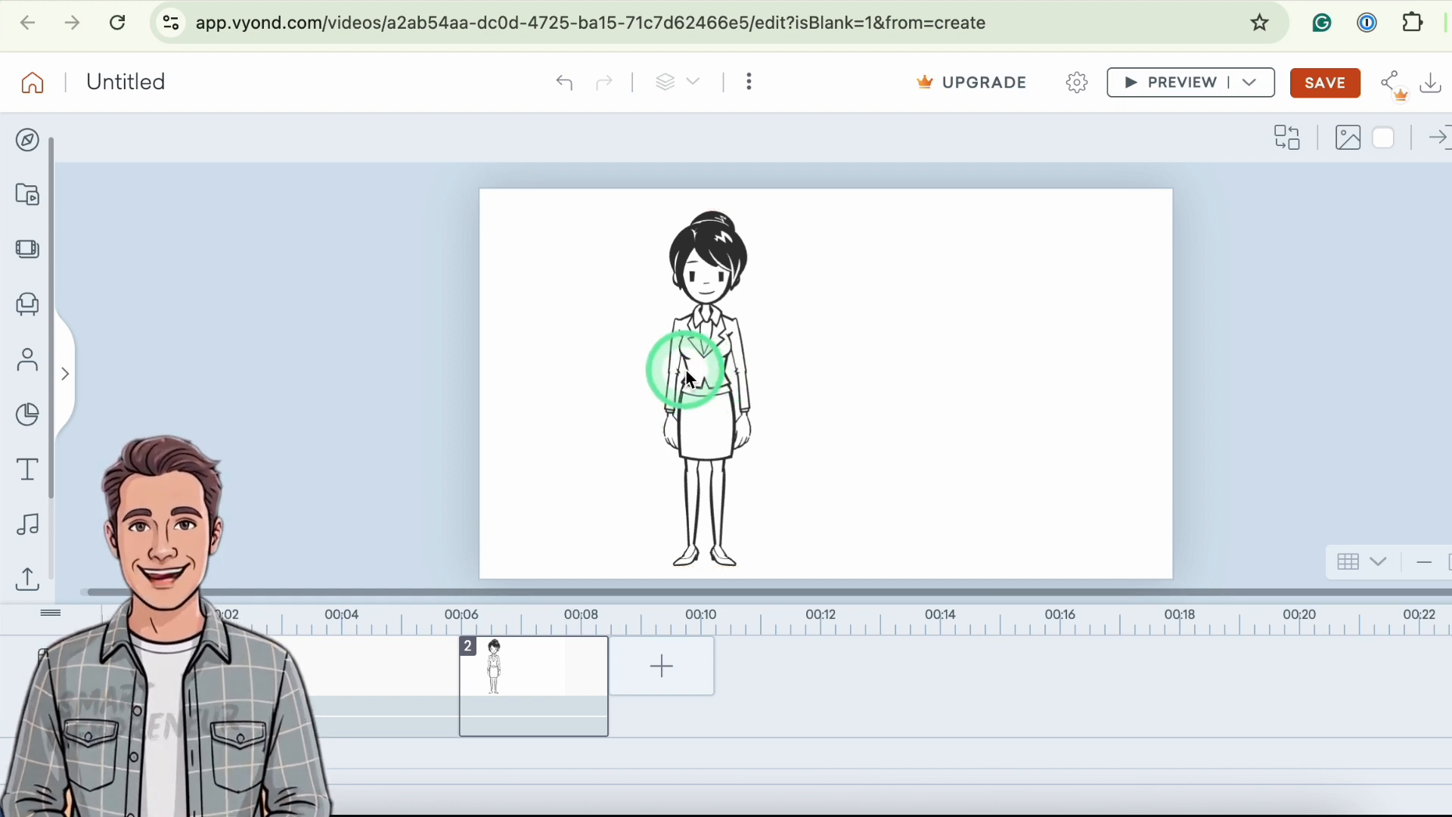
pyautogui.click(710, 345)
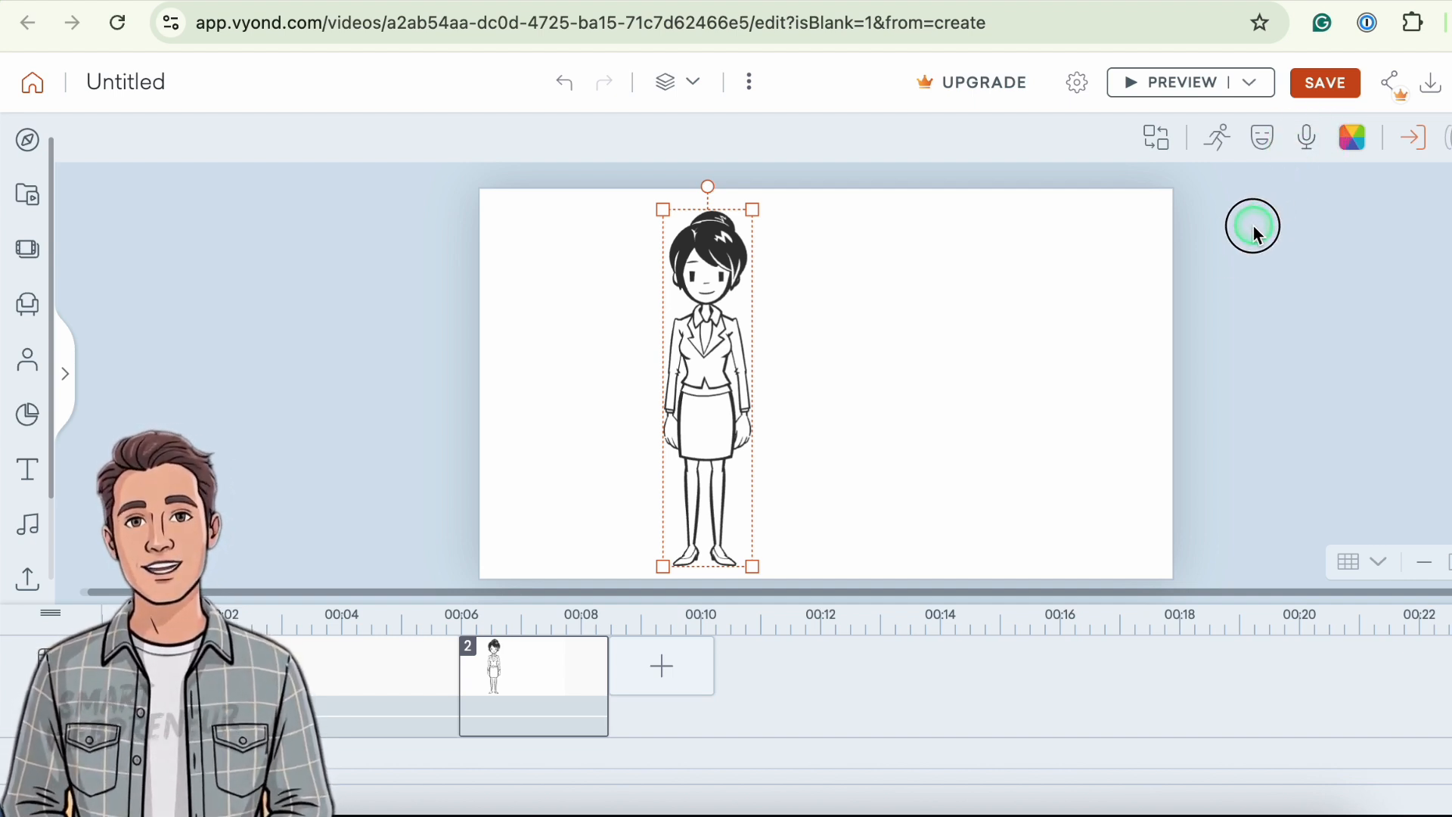
# - Upload the audio file 1.wav as dialog for the selected woman and preview the scene
pyautogui.click(1310, 139)
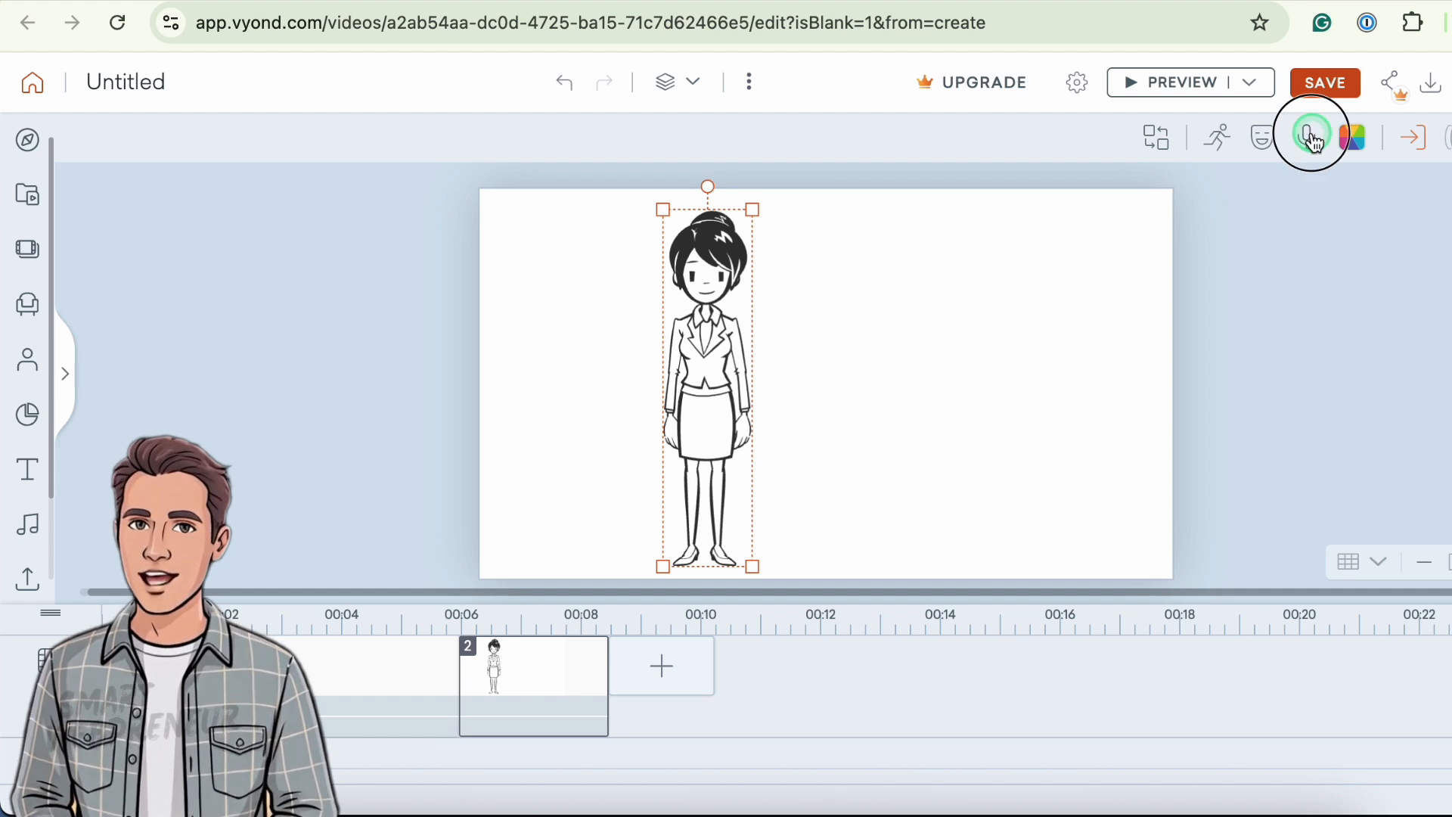
pyautogui.click(1387, 239)
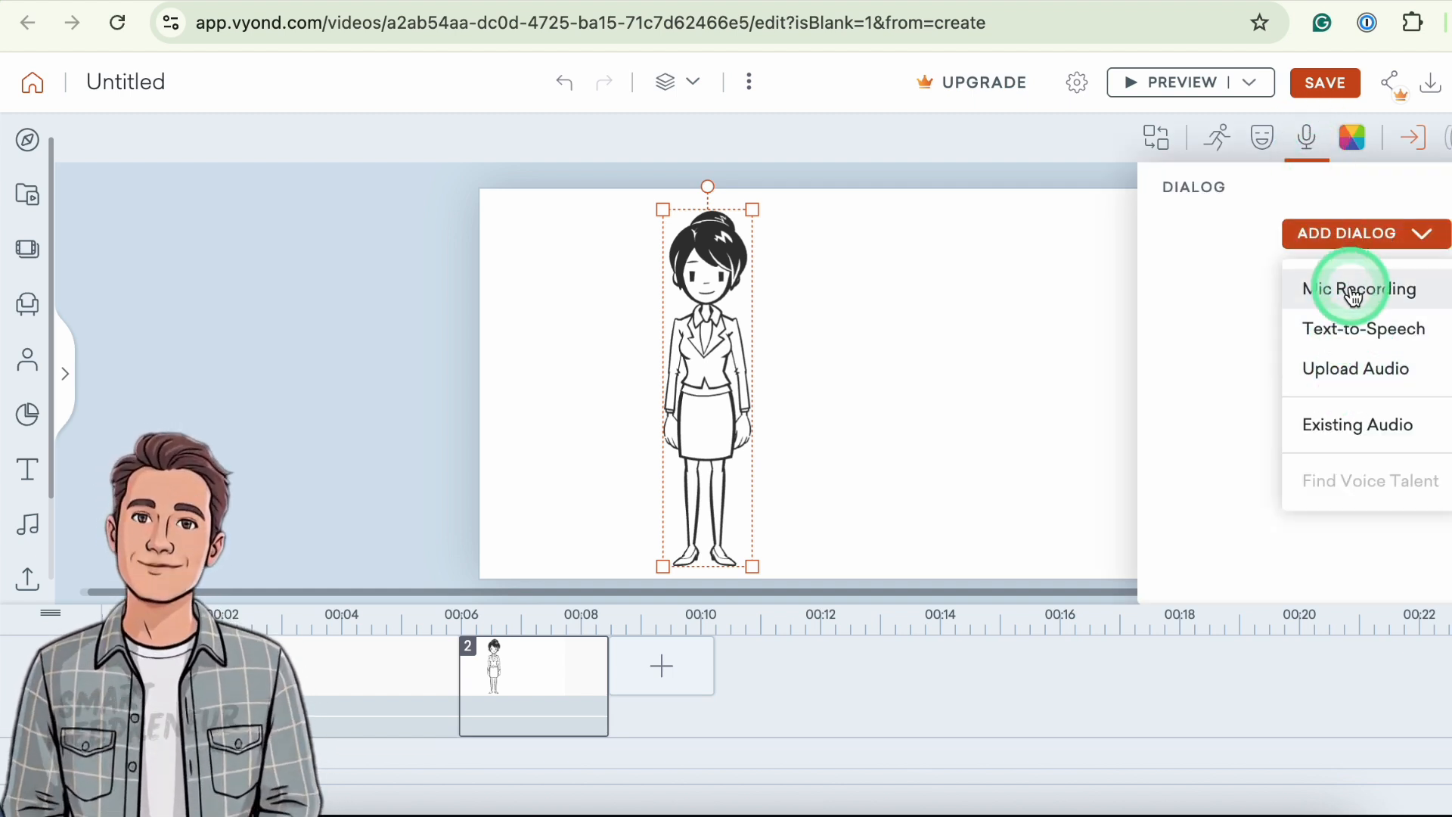
pyautogui.click(1360, 374)
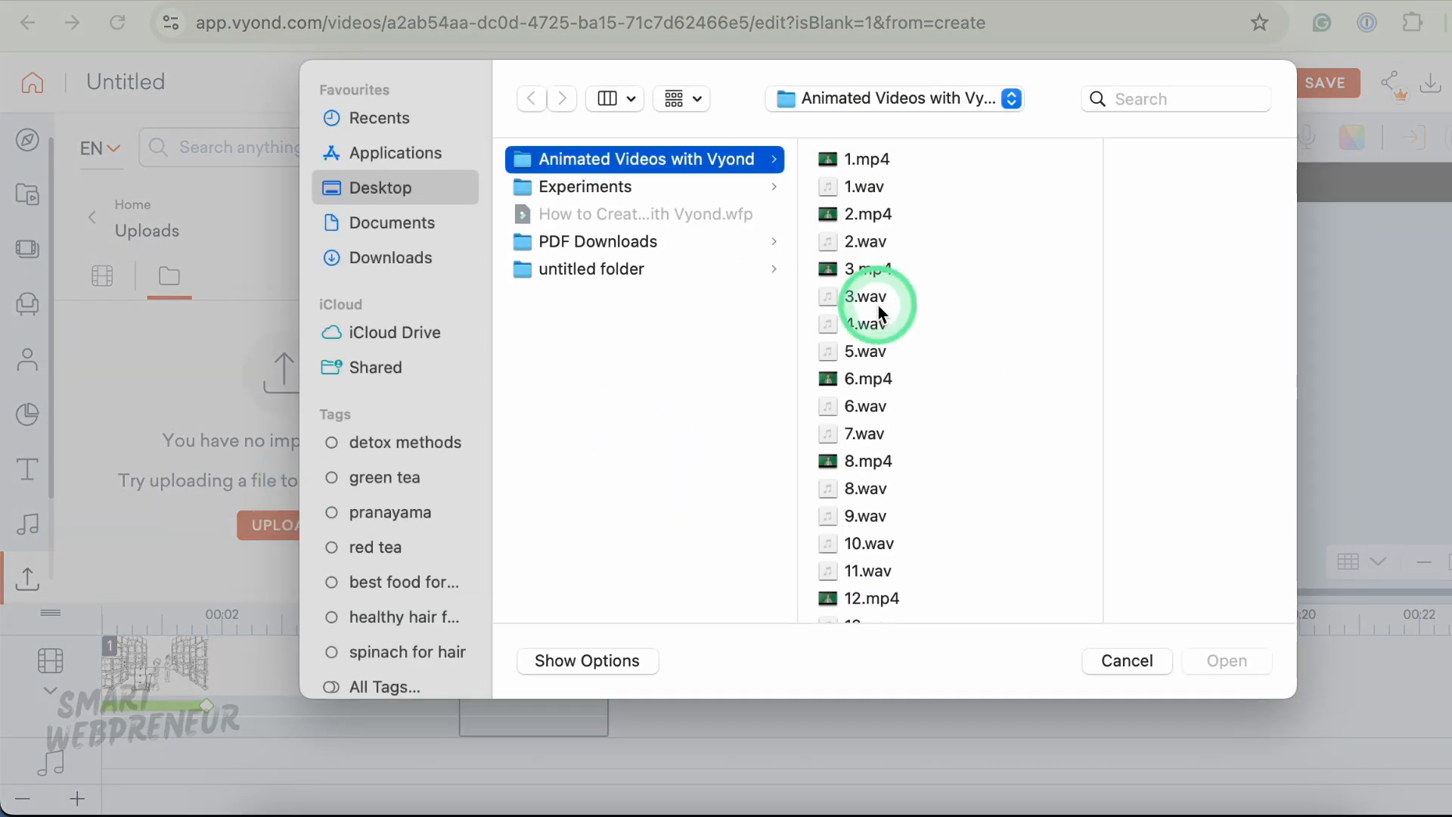
pyautogui.scroll(-1, 814, 385)
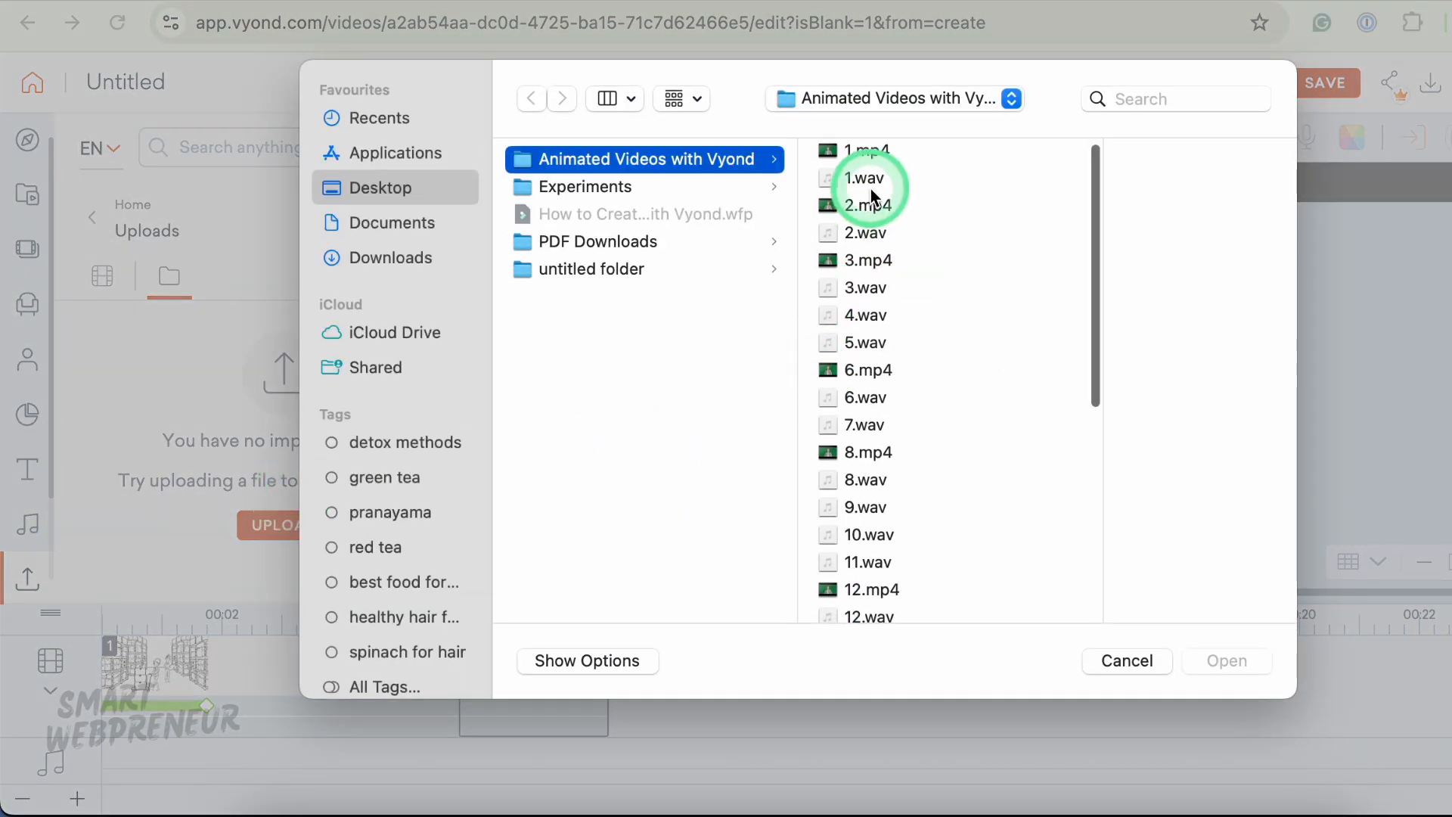
pyautogui.click(832, 179)
pyautogui.click(1224, 663)
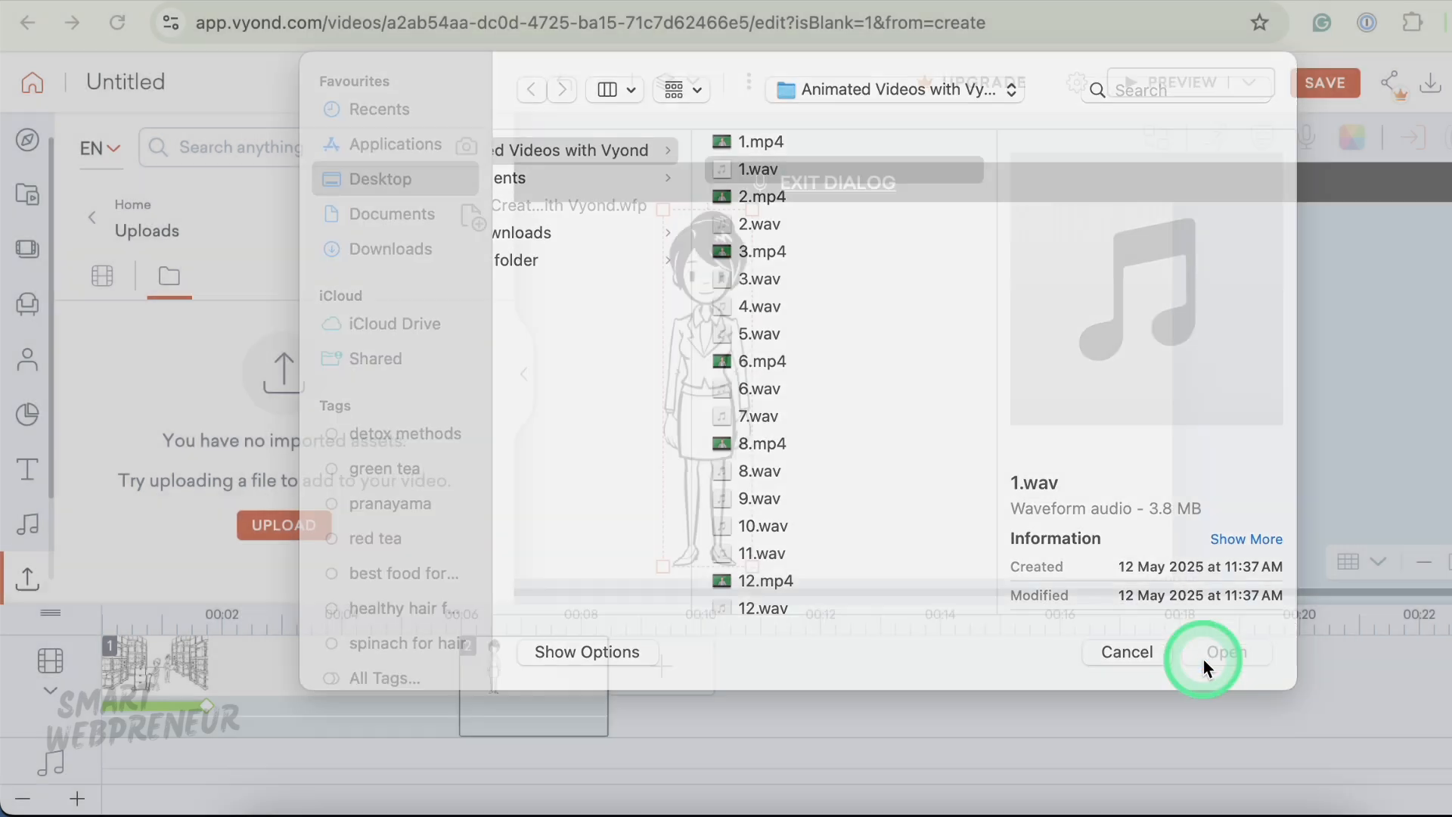
pyautogui.click(1159, 85)
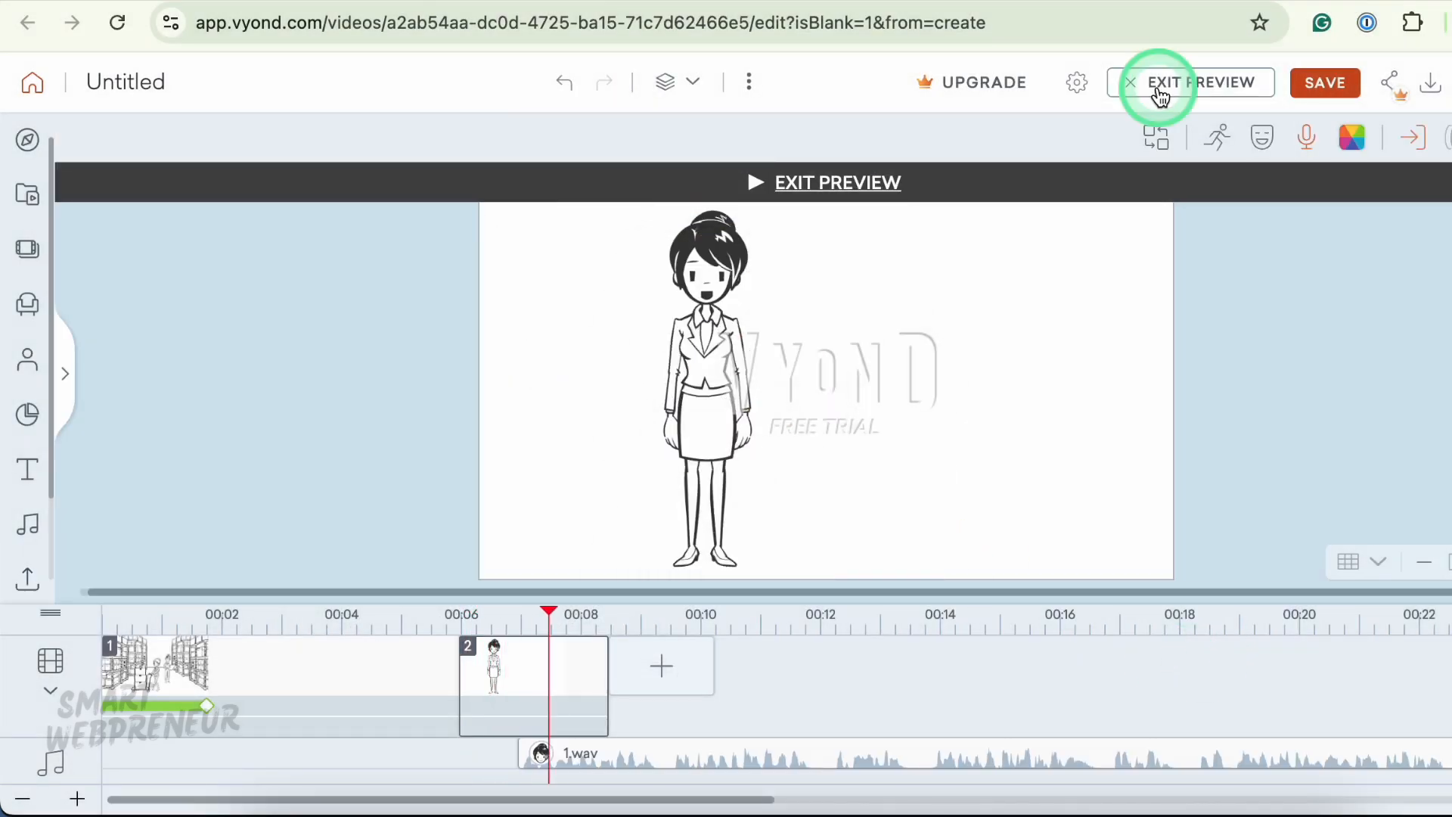
pyautogui.click(1159, 89)
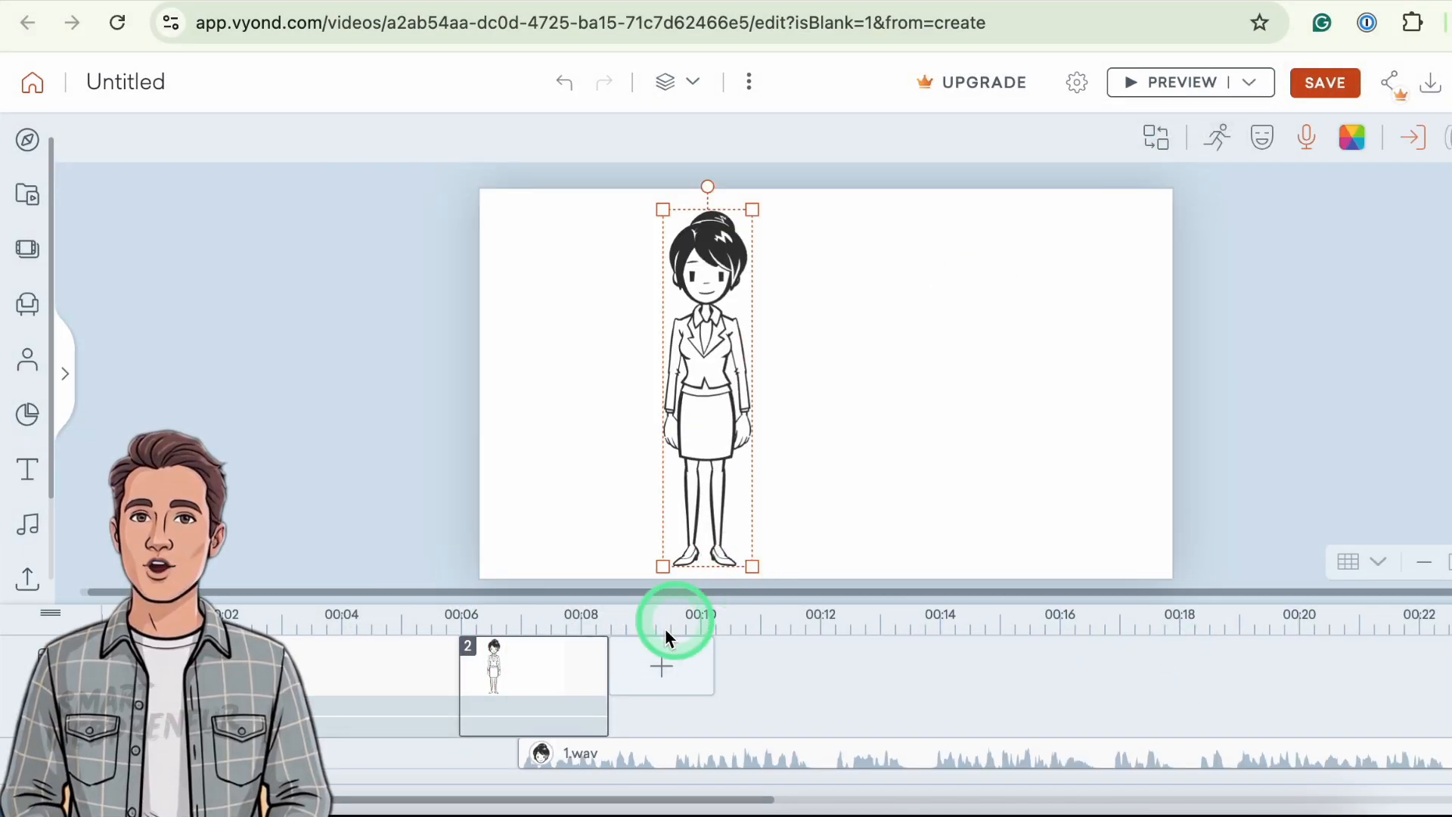
# - Extend the second scene to about 18 seconds and split off and delete the dialog audio running past its end
pyautogui.moveTo(608, 675); pyautogui.dragTo(1195, 628)
pyautogui.click(1199, 754)
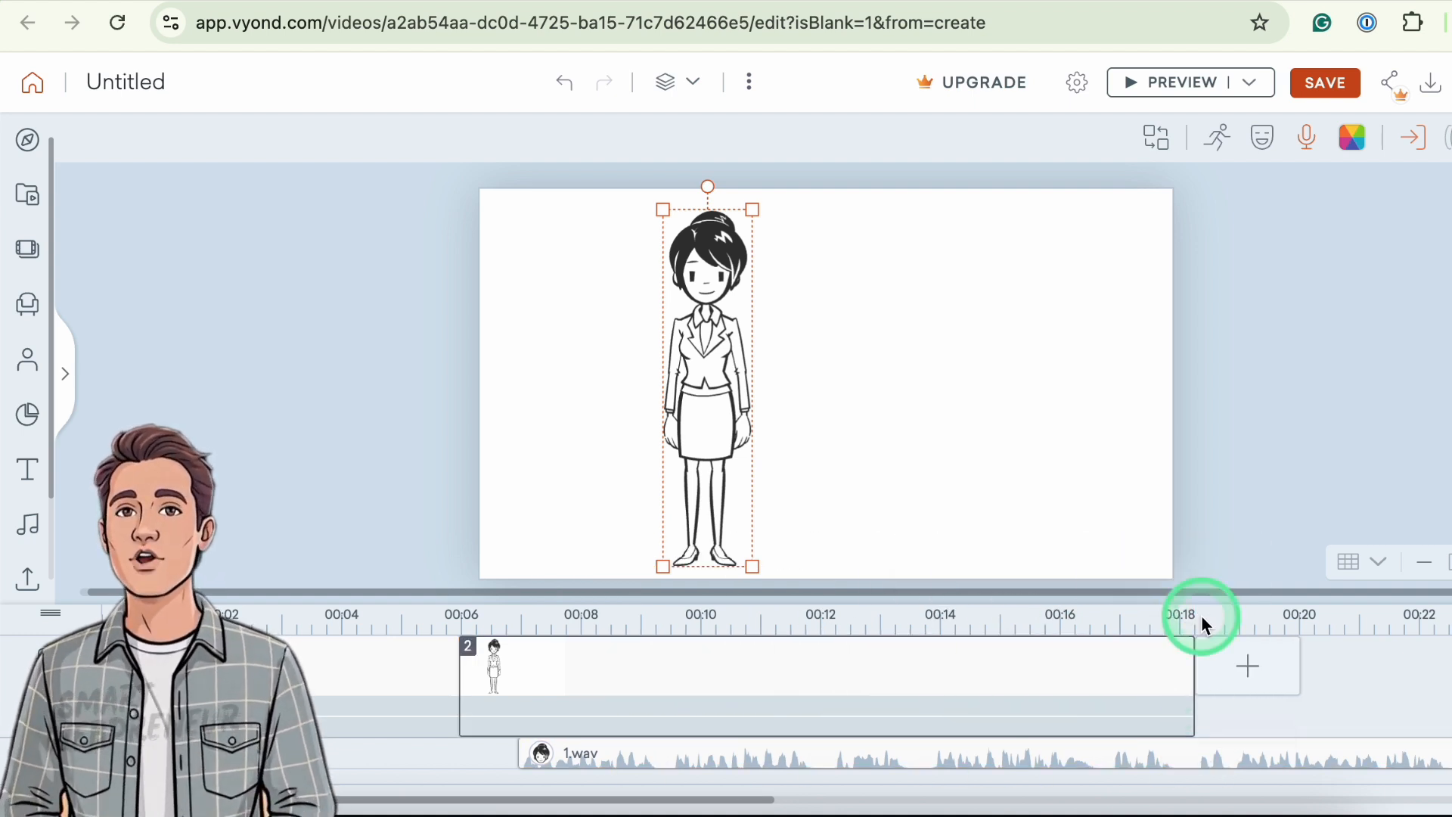
pyautogui.click(1197, 757)
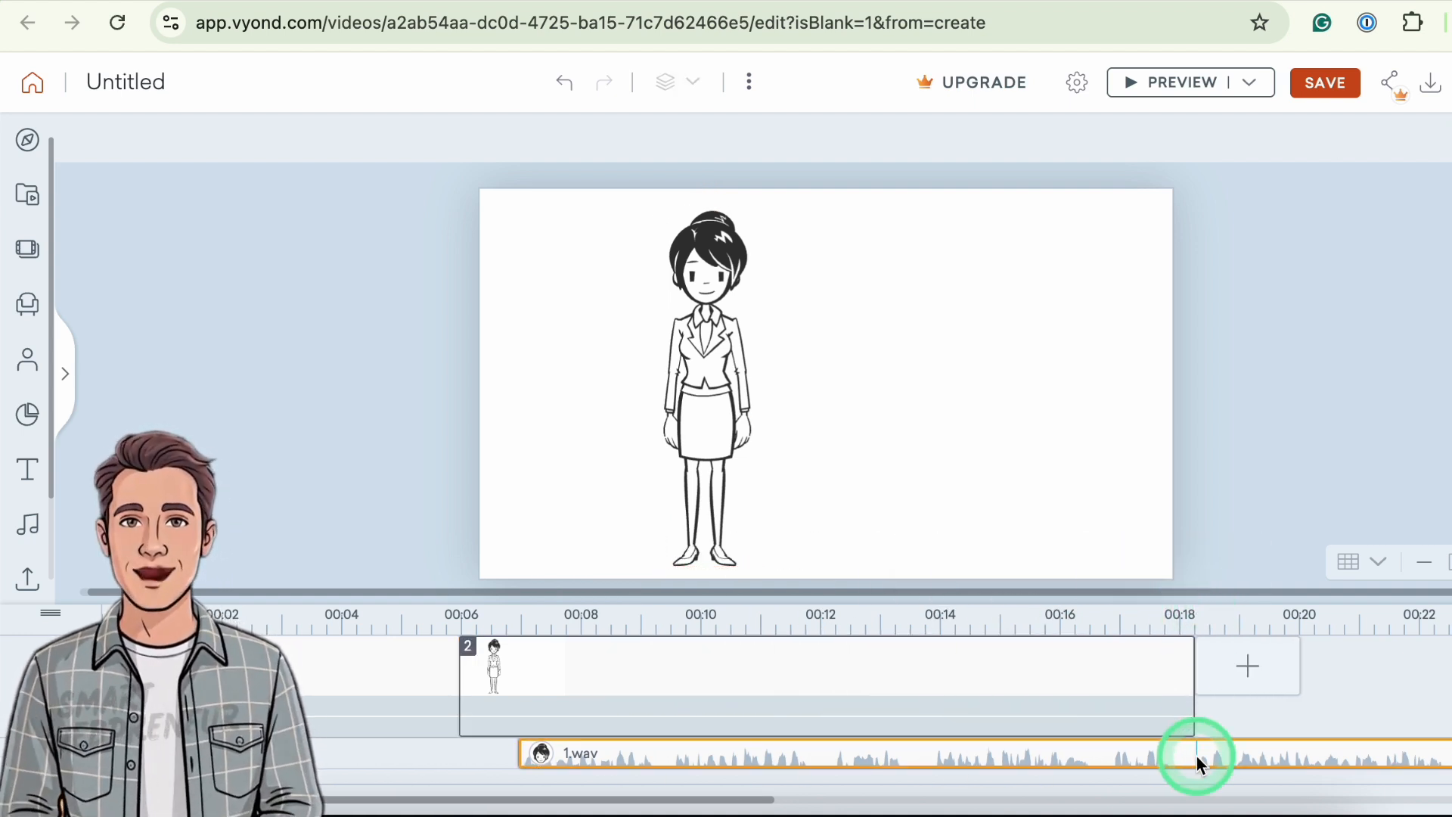
pyautogui.rightClick(1198, 759)
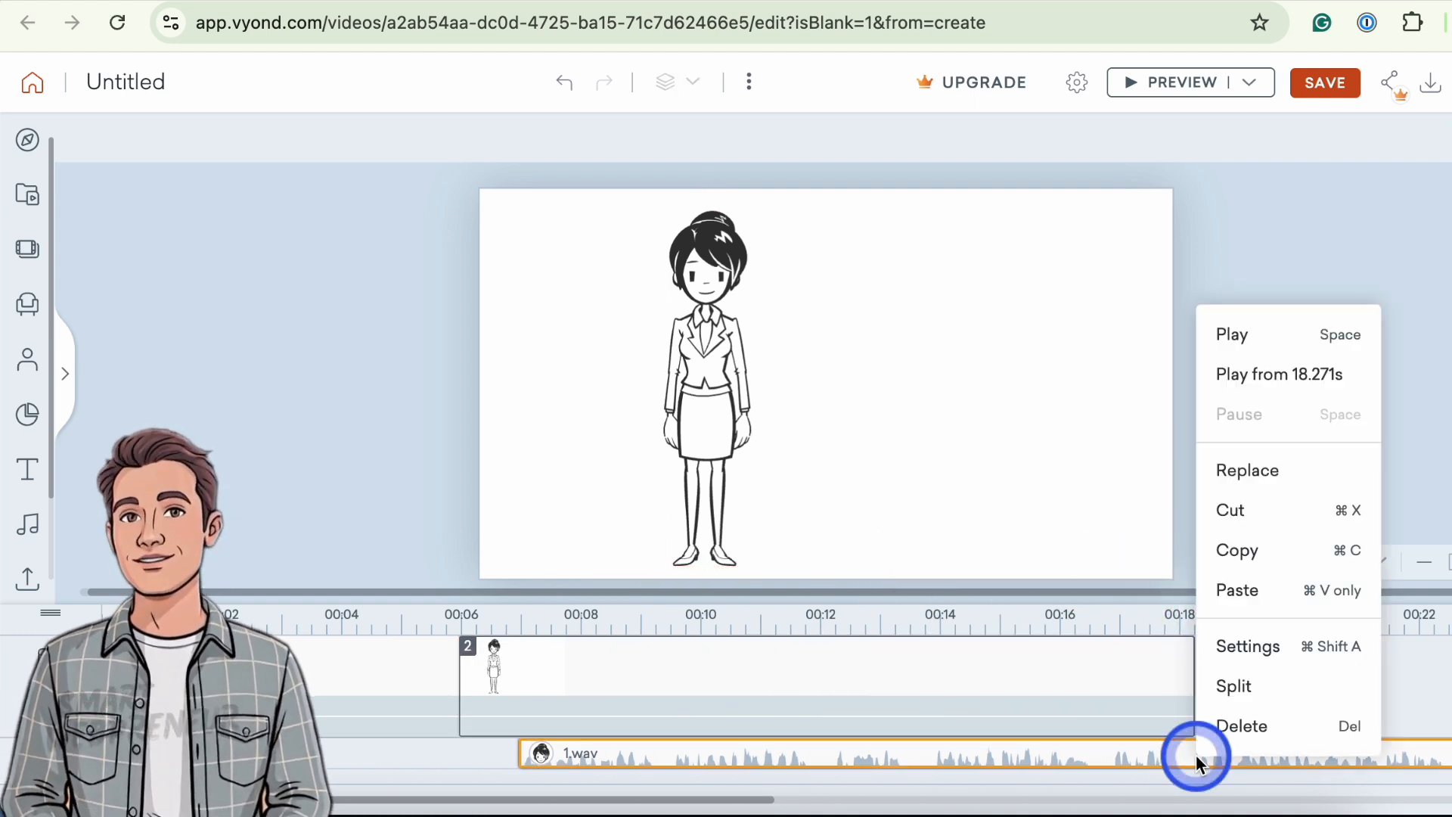
pyautogui.click(1237, 683)
pyautogui.rightClick(1256, 753)
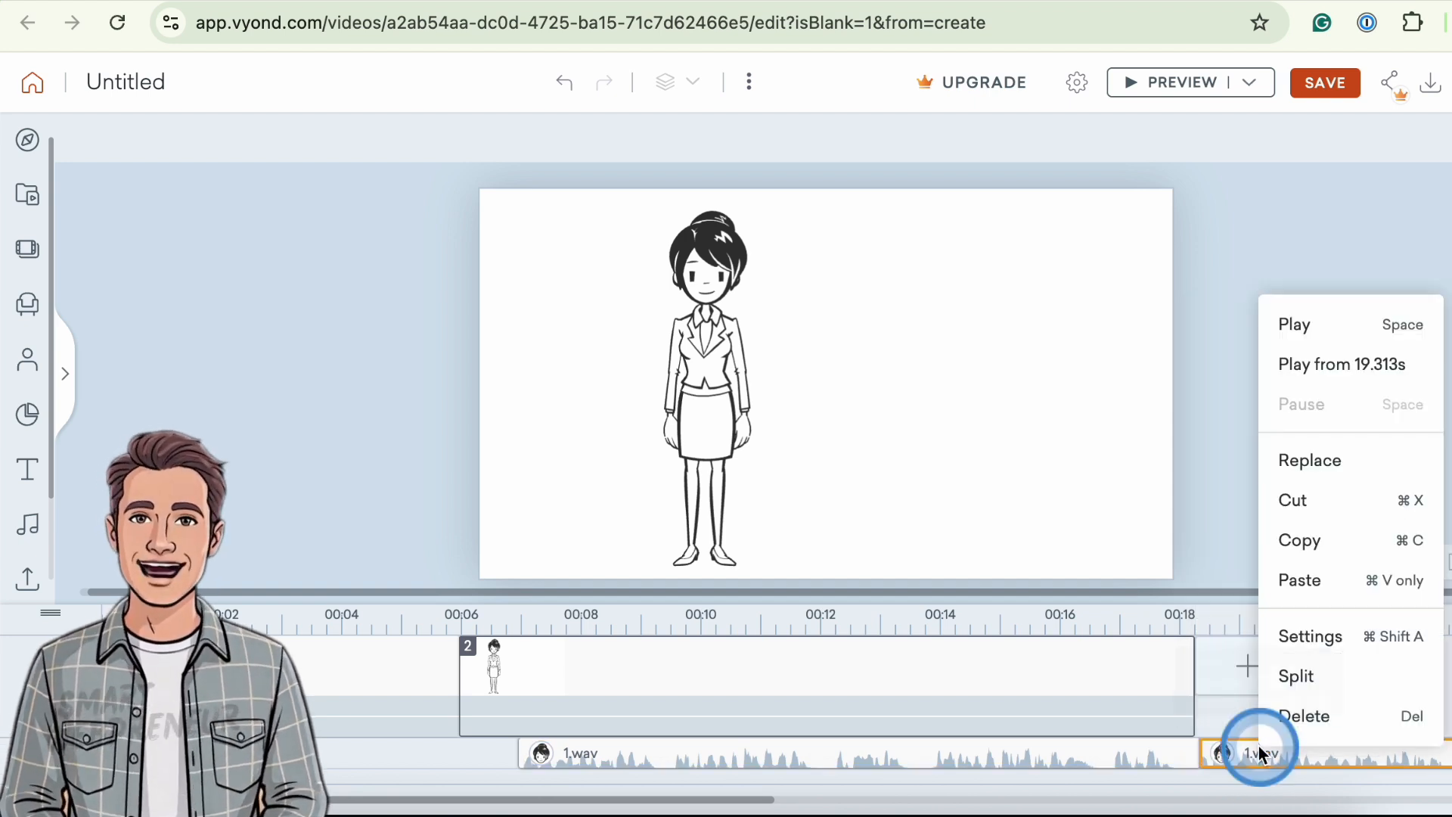
pyautogui.click(1315, 710)
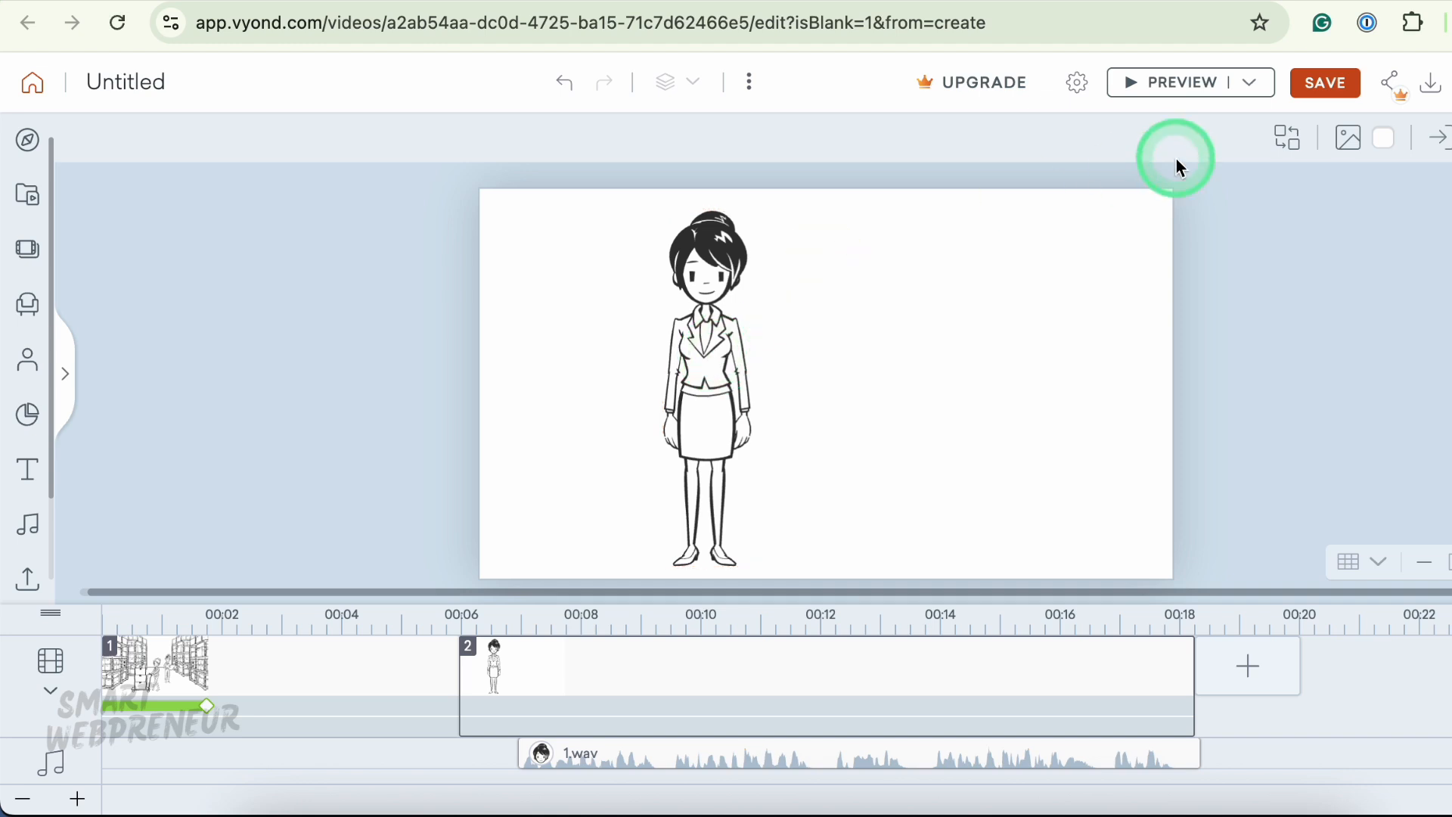
# - Preview the second scene with its trimmed dialog
pyautogui.click(1185, 83)
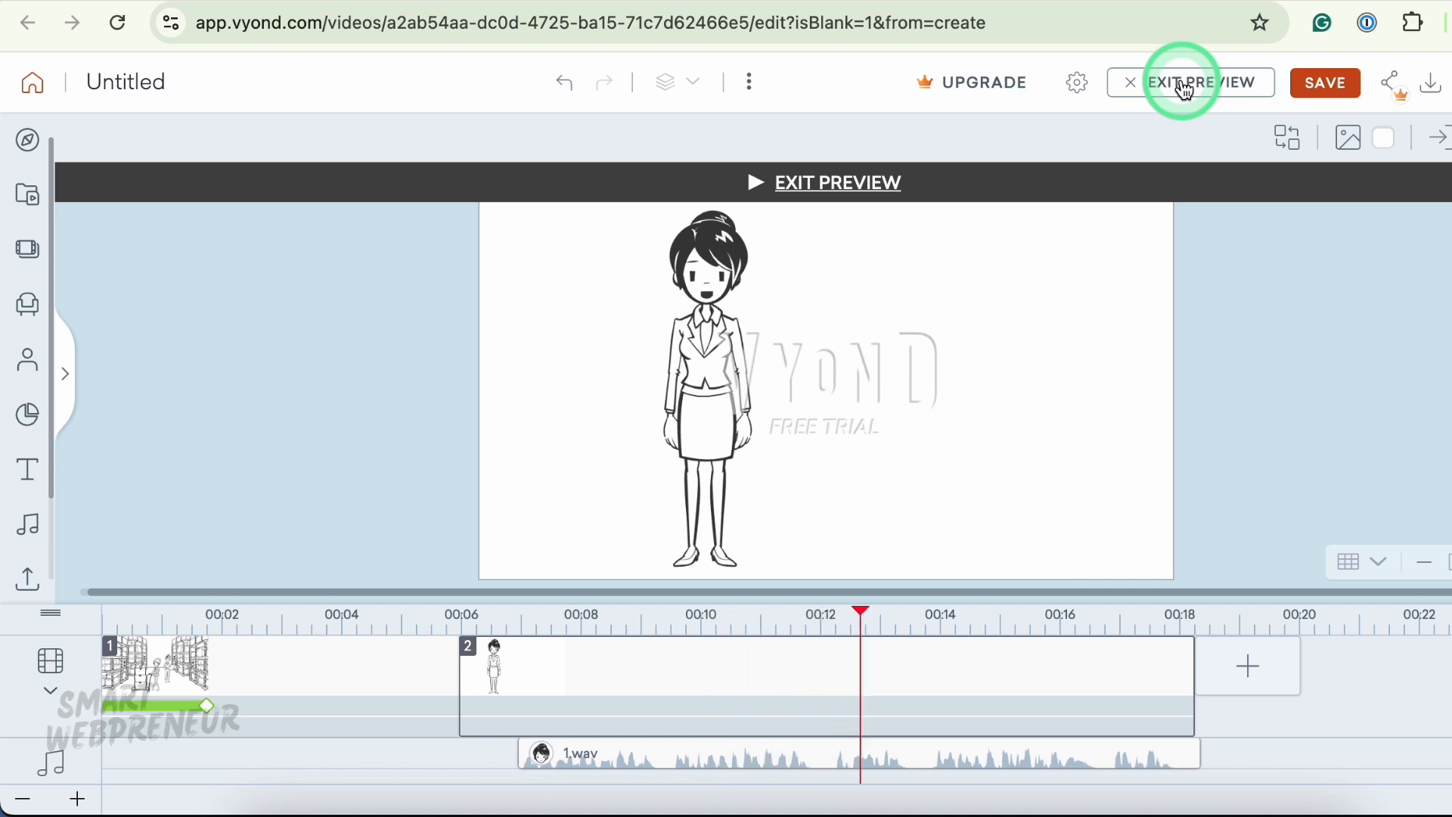
pyautogui.click(1184, 85)
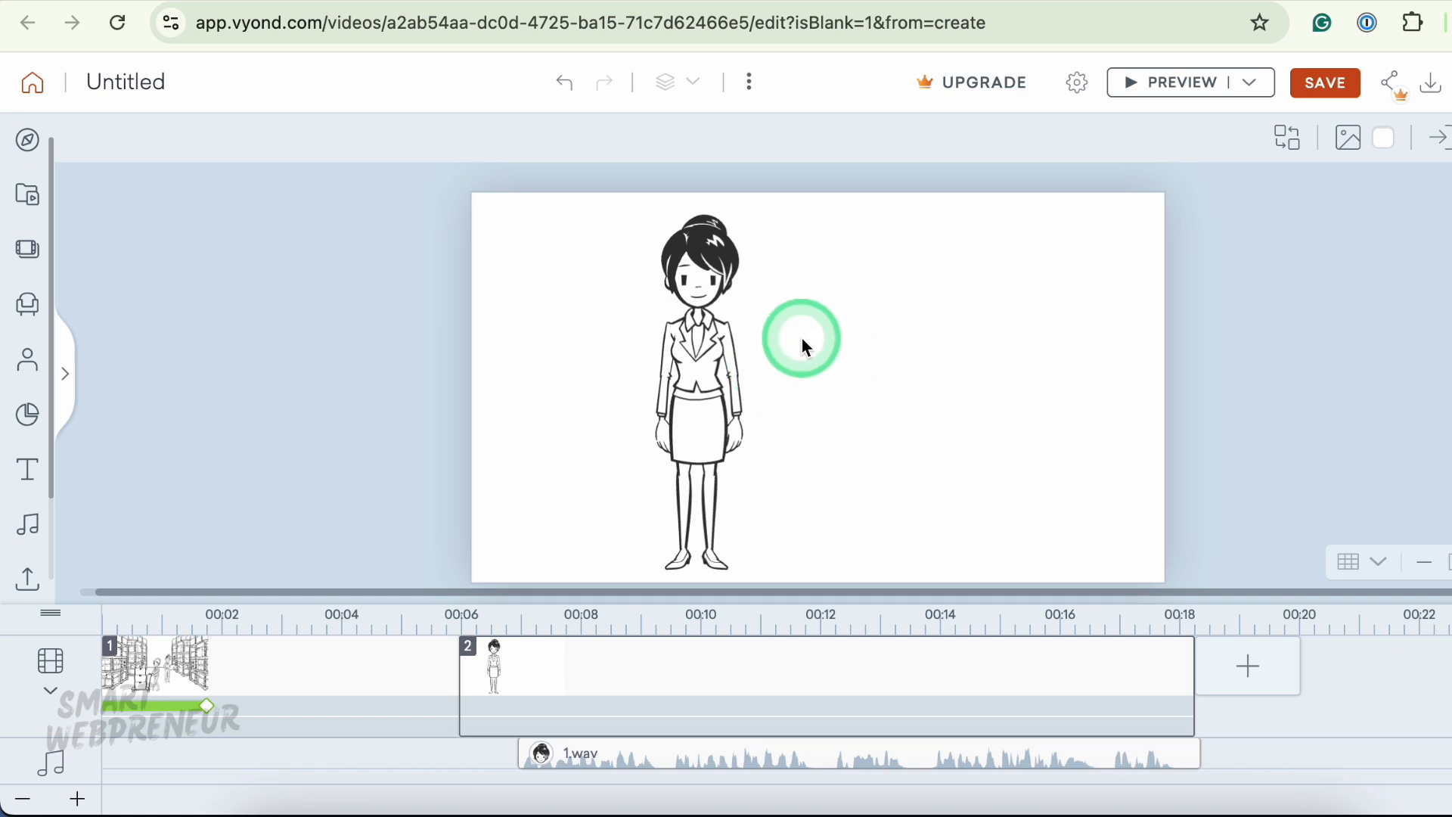
# - Search the actions for "wave" and apply a waving action to the woman
pyautogui.click(696, 370)
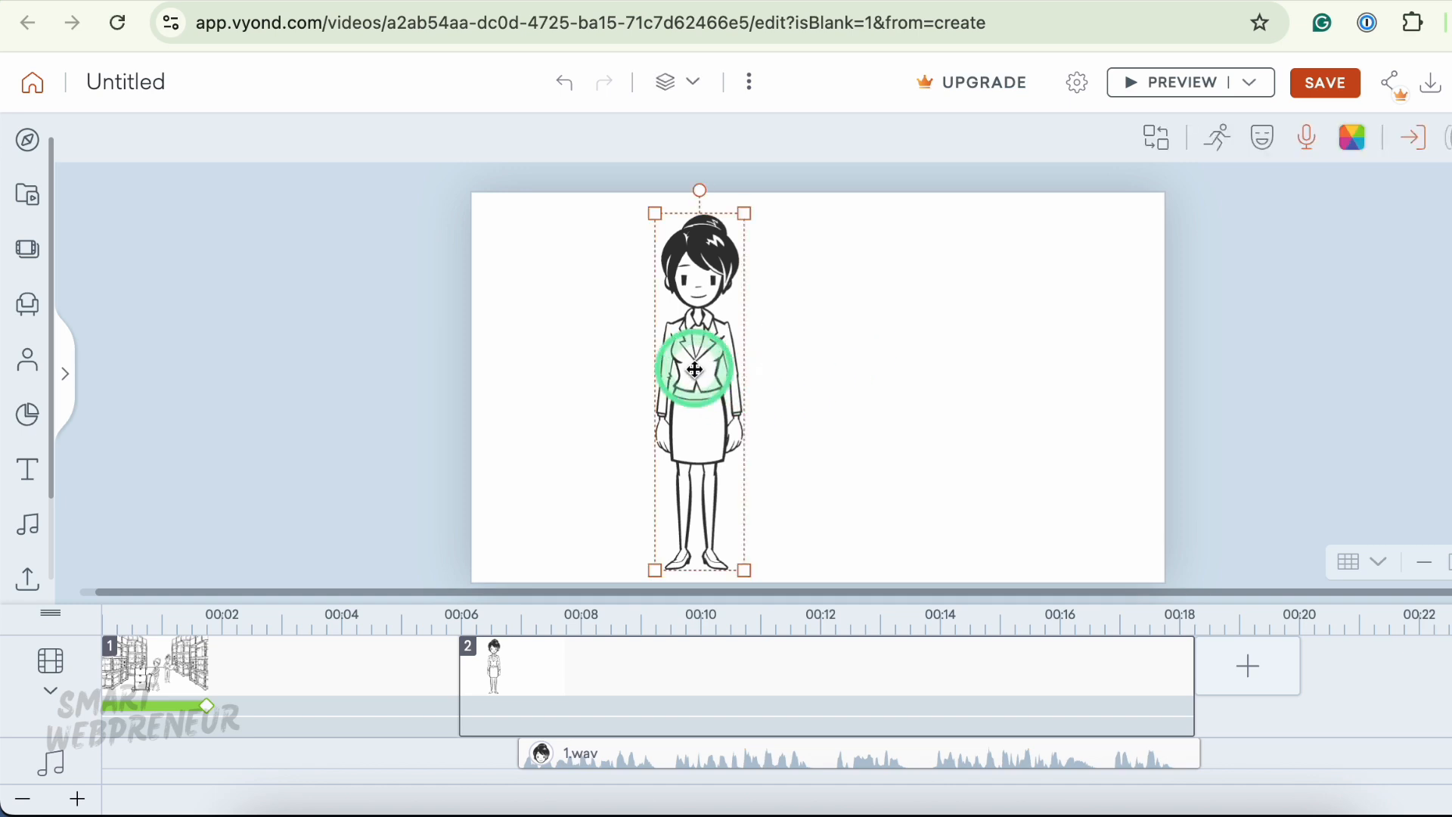
pyautogui.click(1226, 144)
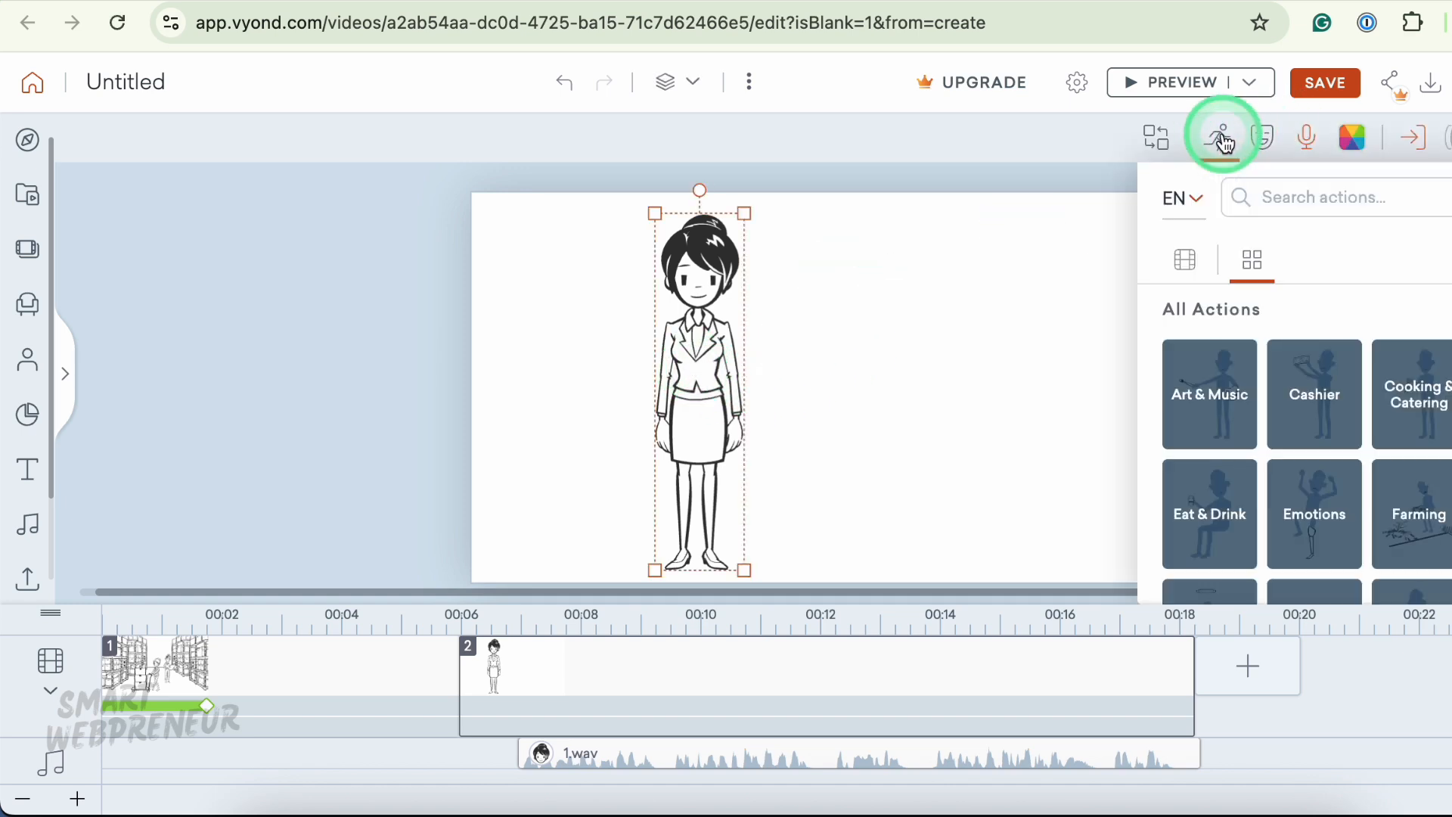
pyautogui.click(1316, 197)
pyautogui.write('wave')
pyautogui.scroll(-3, 1388, 484)
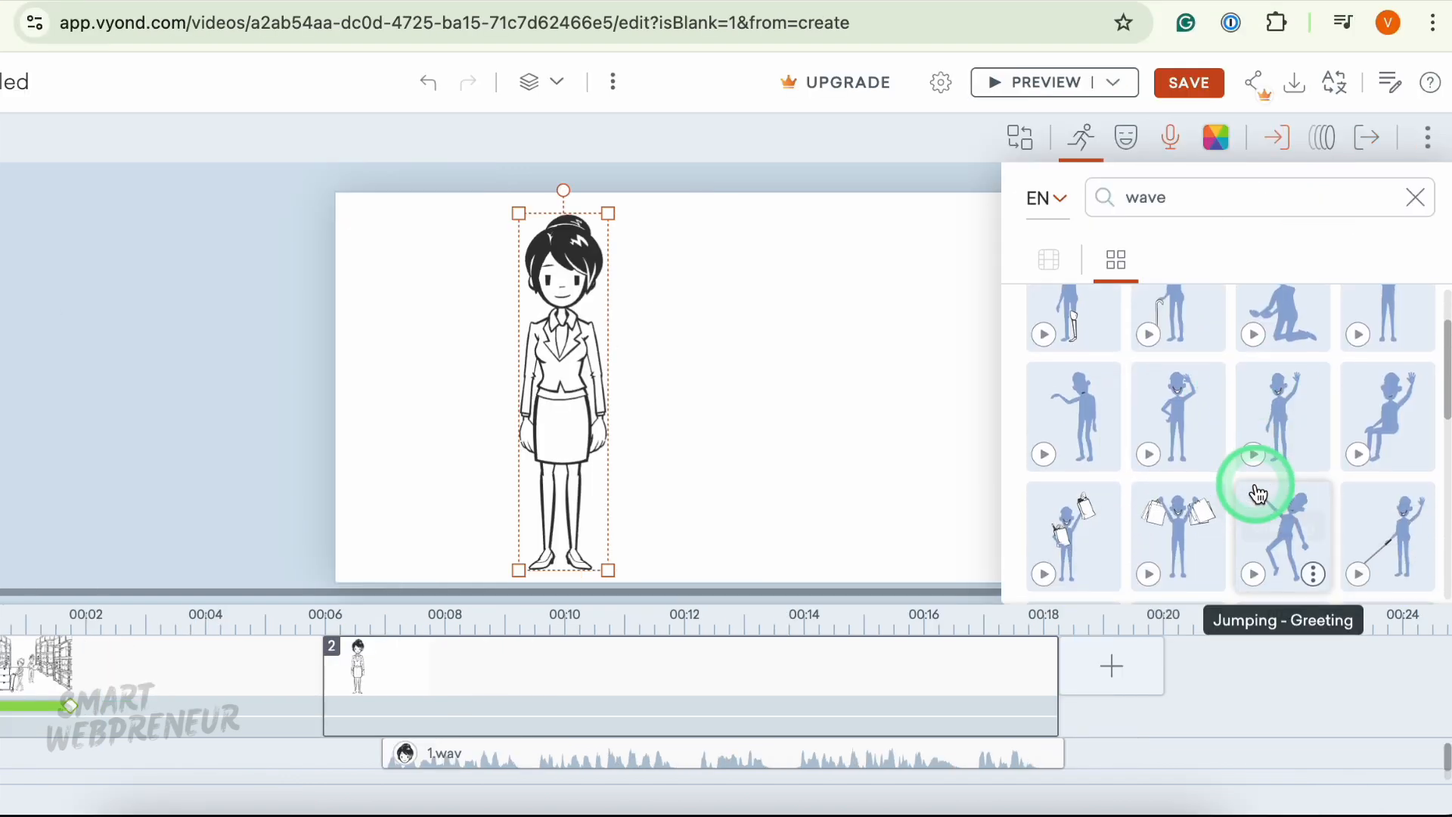
pyautogui.click(1248, 460)
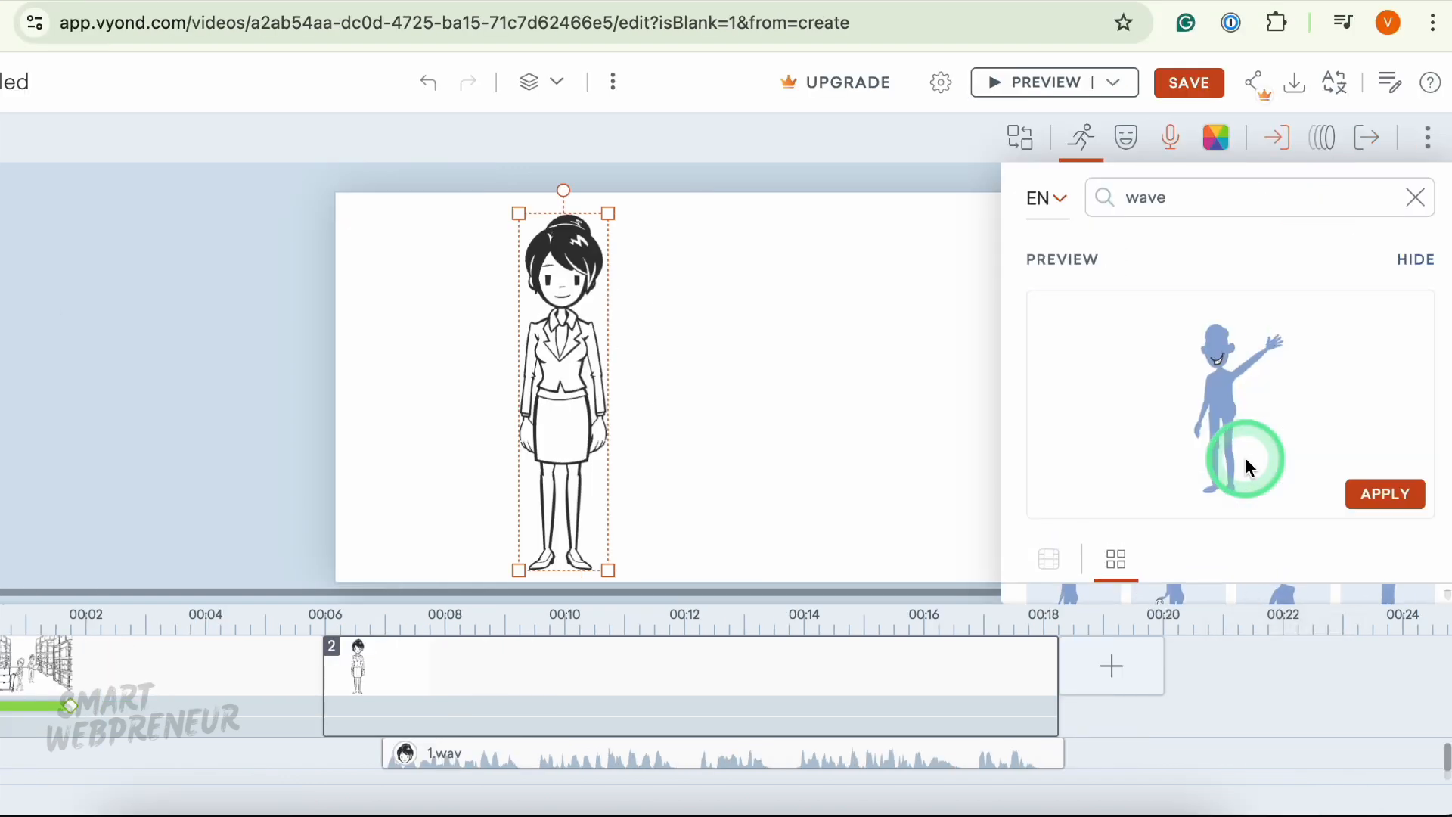
pyautogui.click(1392, 496)
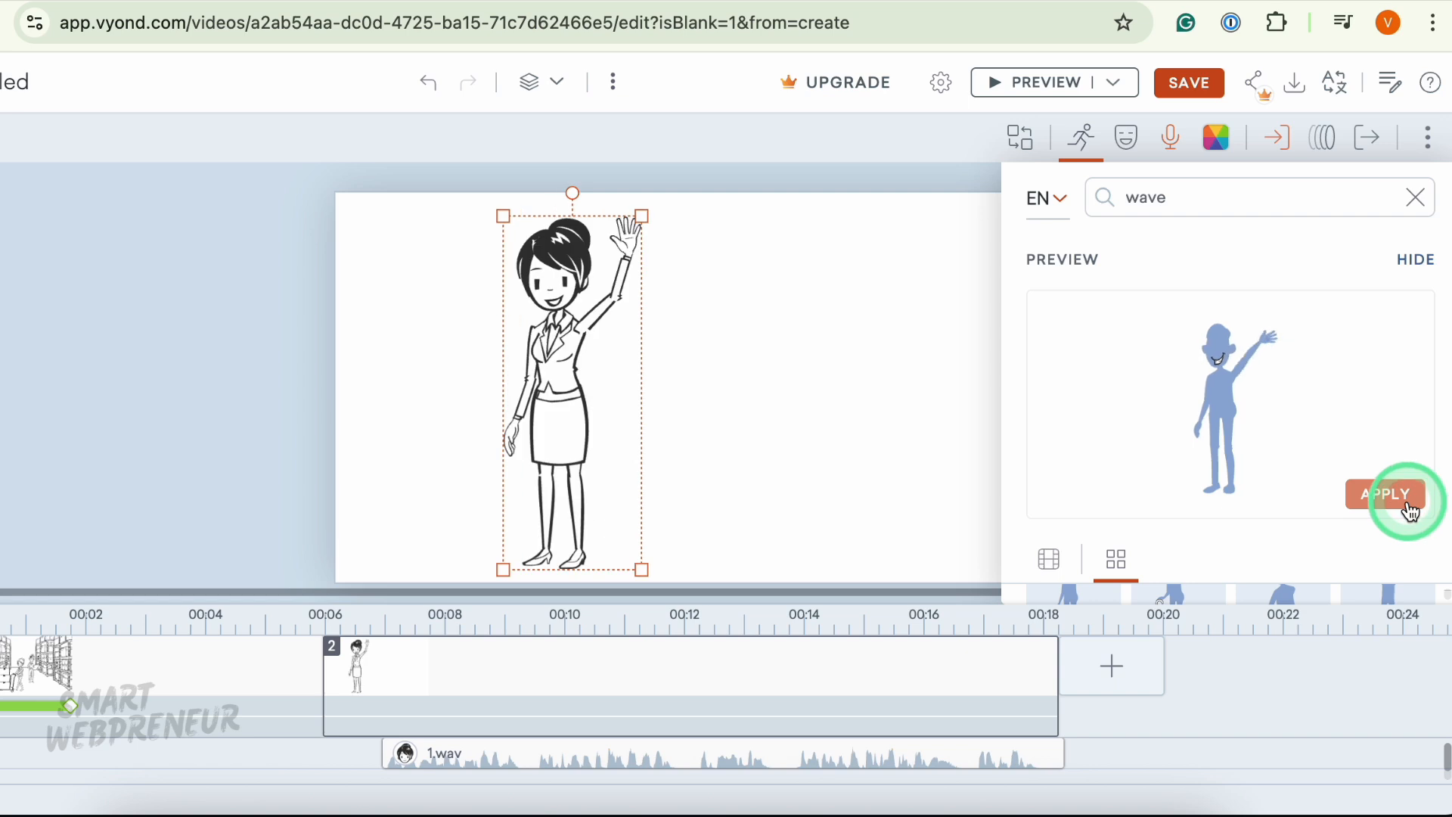
# - Preview the waving woman in the second scene
pyautogui.click(1050, 96)
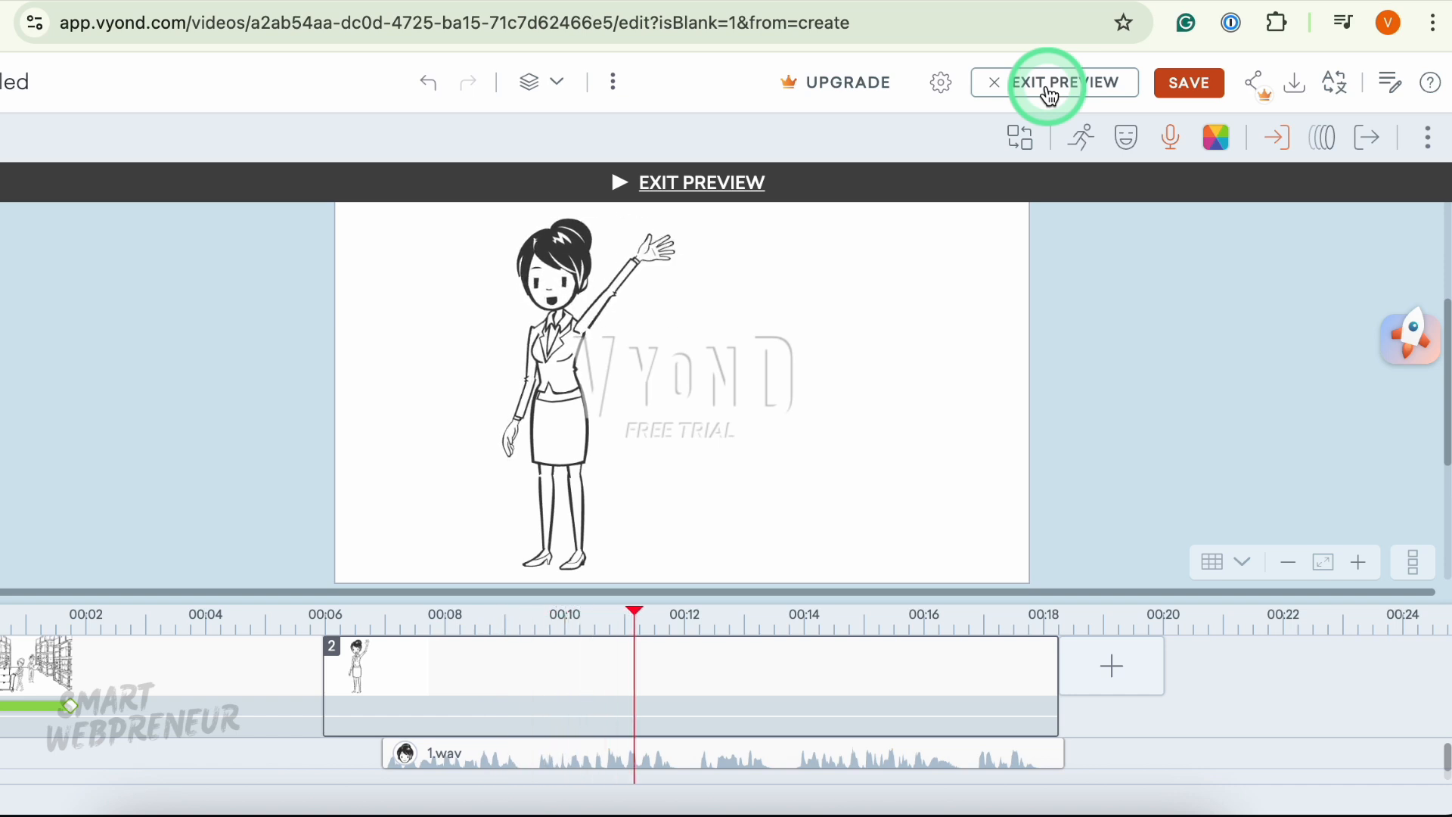
pyautogui.click(1050, 96)
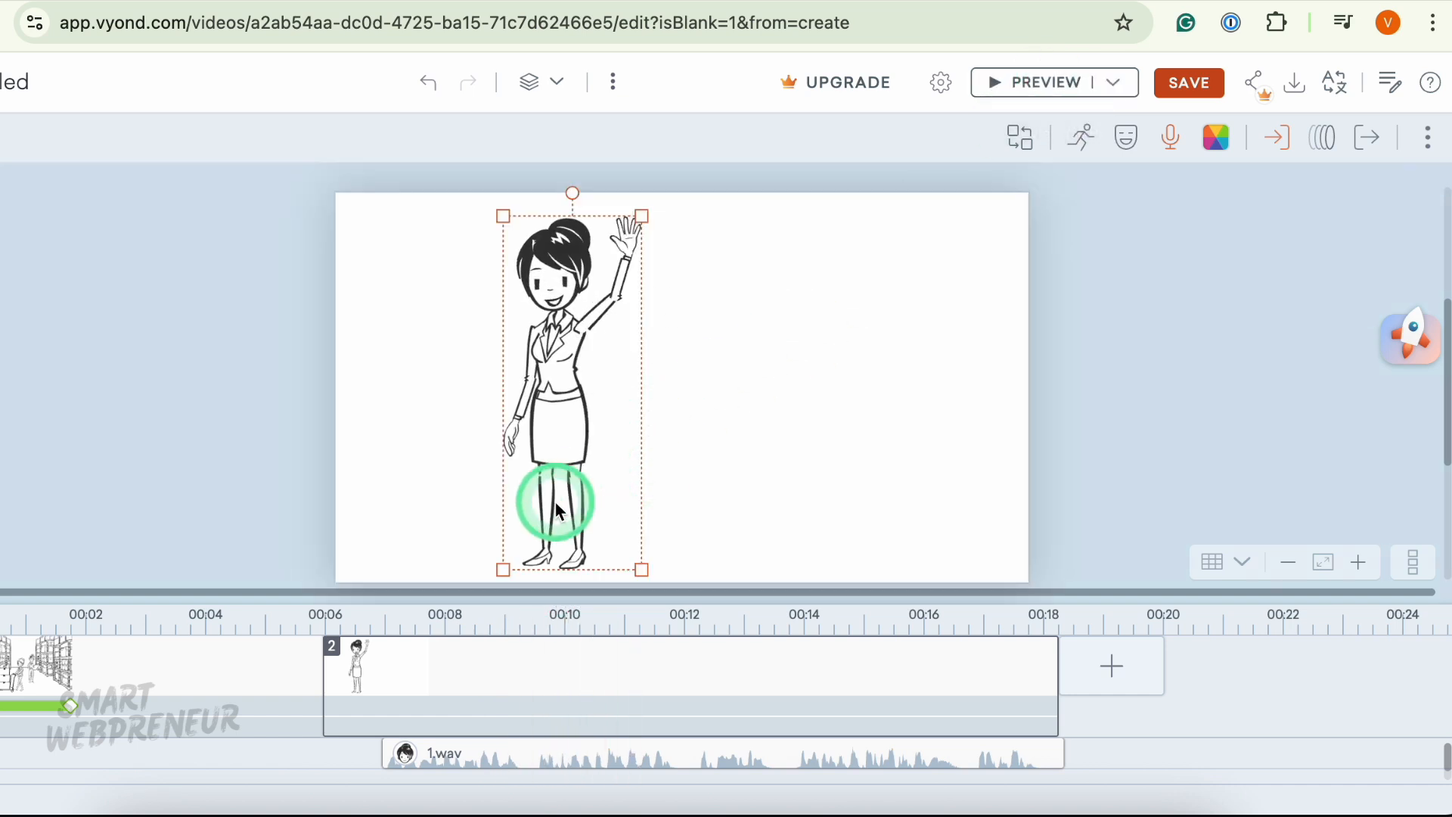
pyautogui.click(606, 399)
pyautogui.click(541, 750)
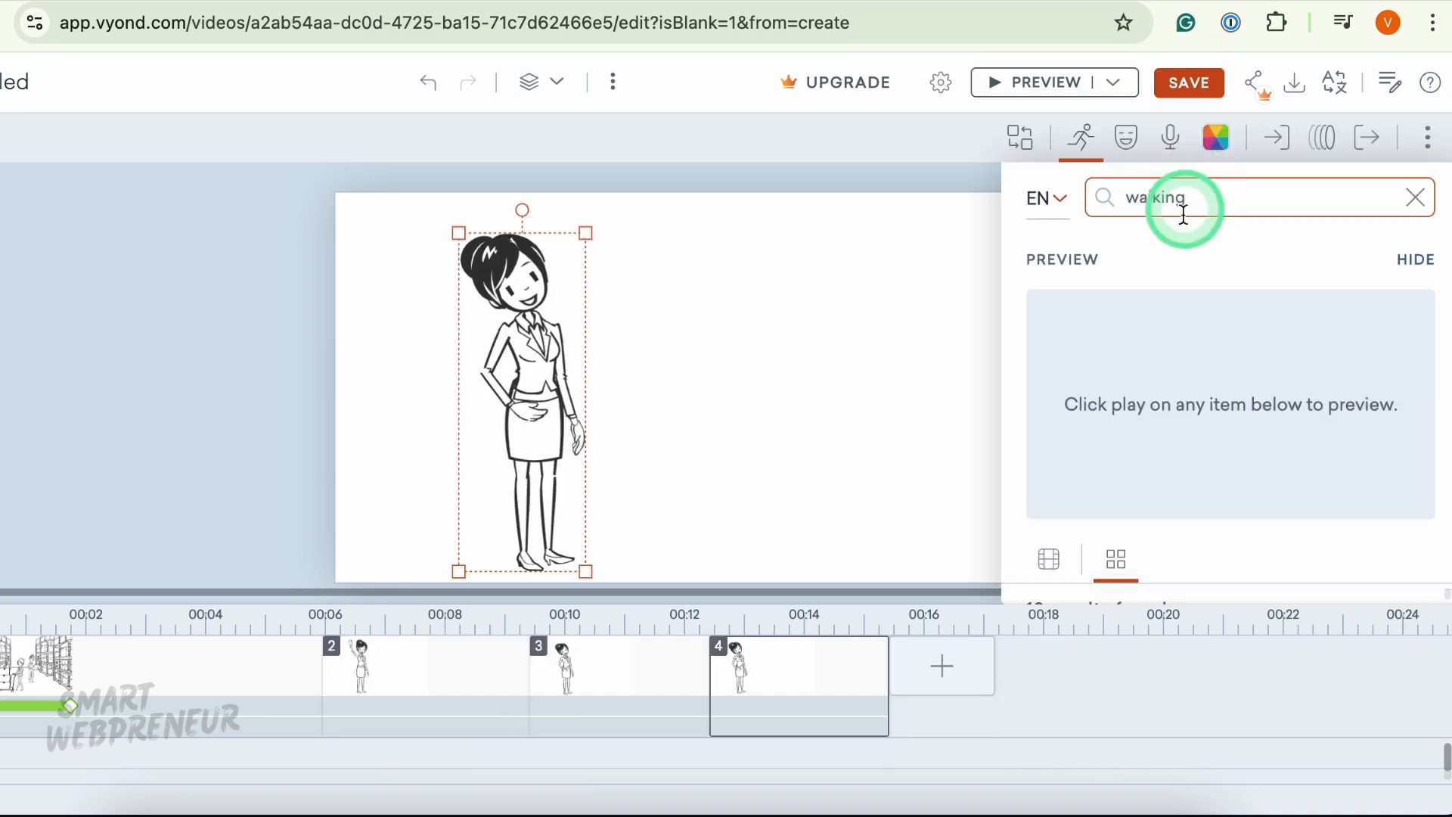
# - Apply the first "walking" action result to the woman in the fourth scene
pyautogui.click(1184, 213)
pyautogui.click(1206, 250)
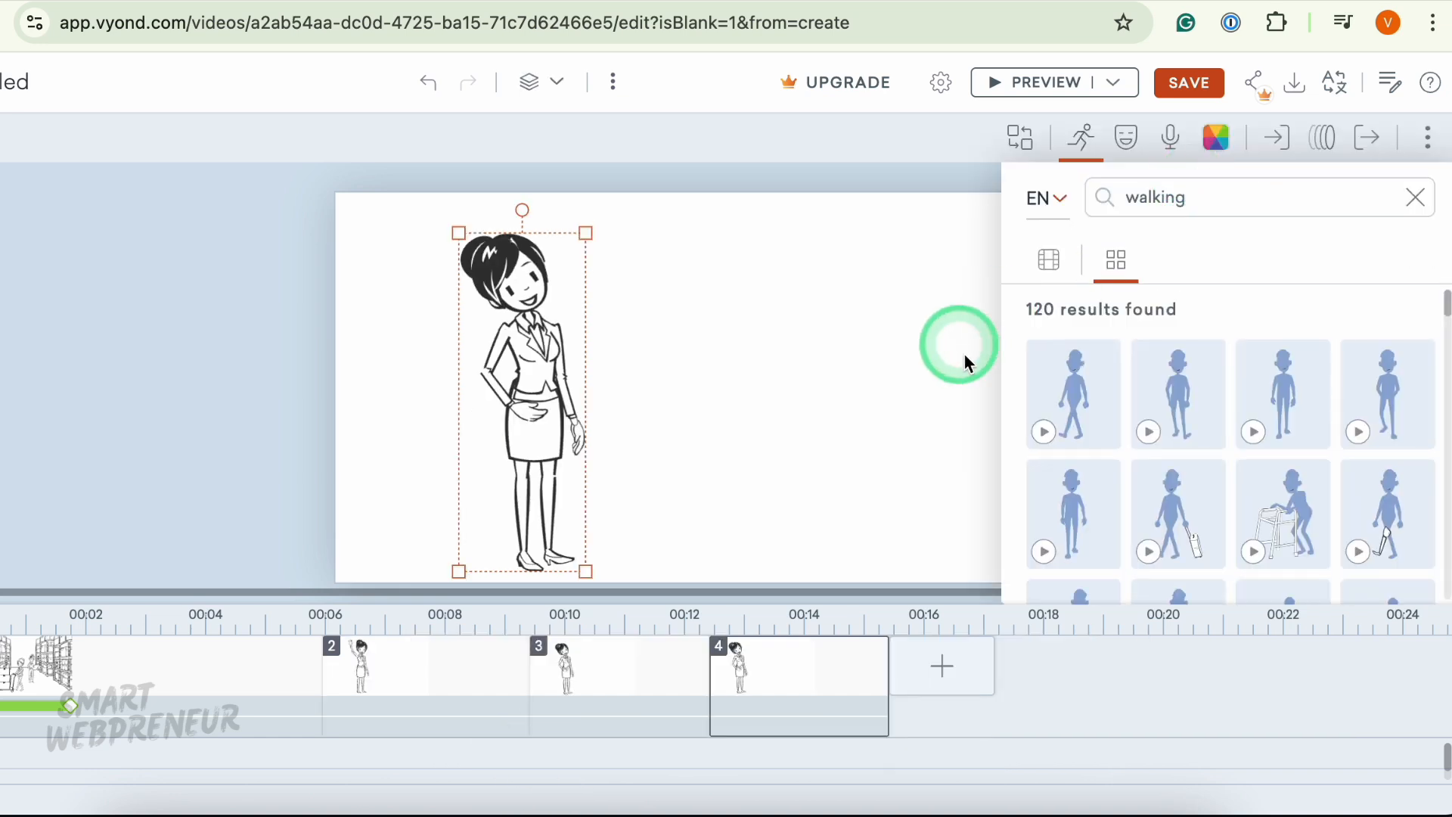
pyautogui.click(1050, 425)
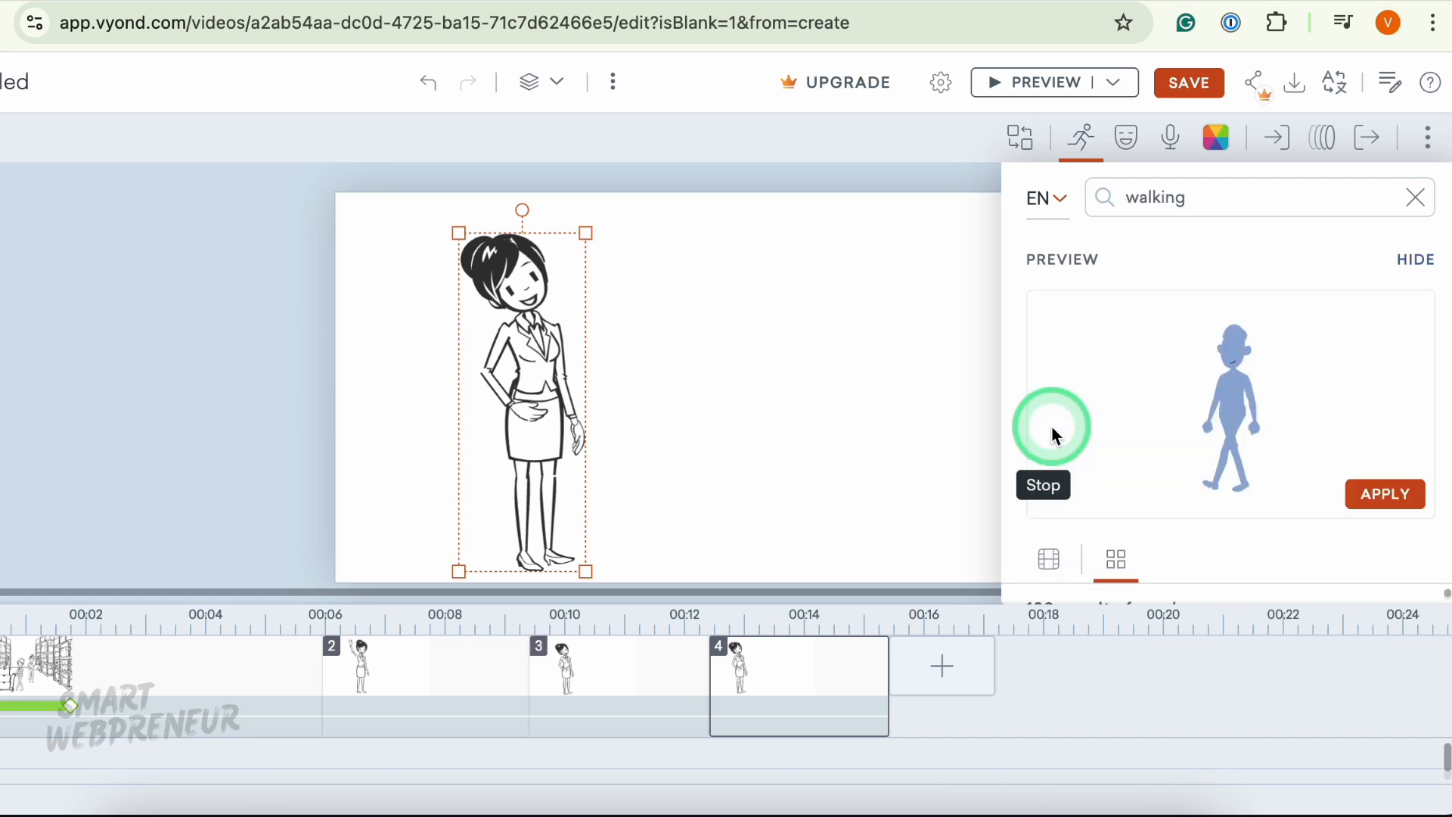
pyautogui.click(1388, 498)
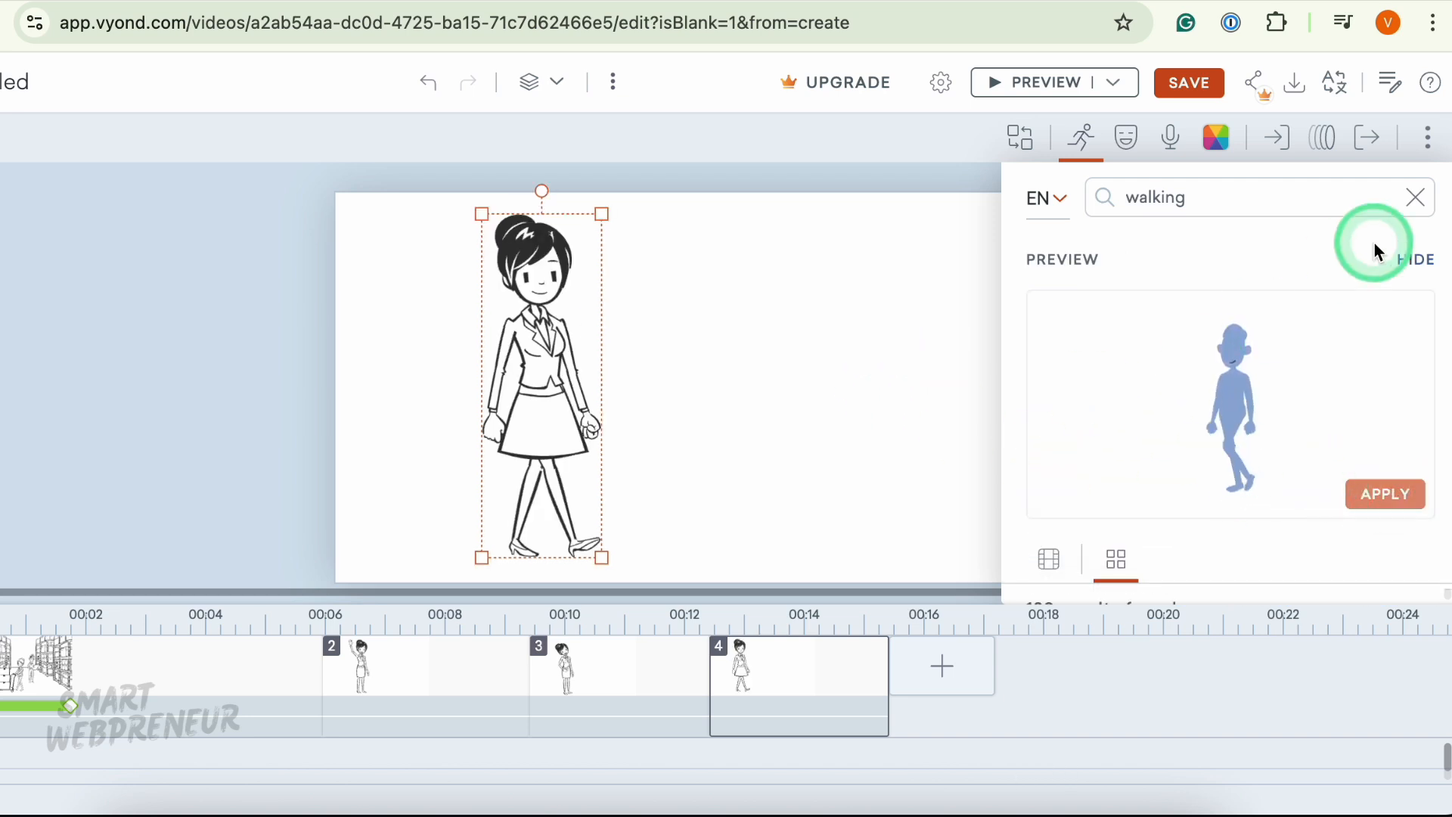
pyautogui.click(1417, 198)
pyautogui.click(877, 354)
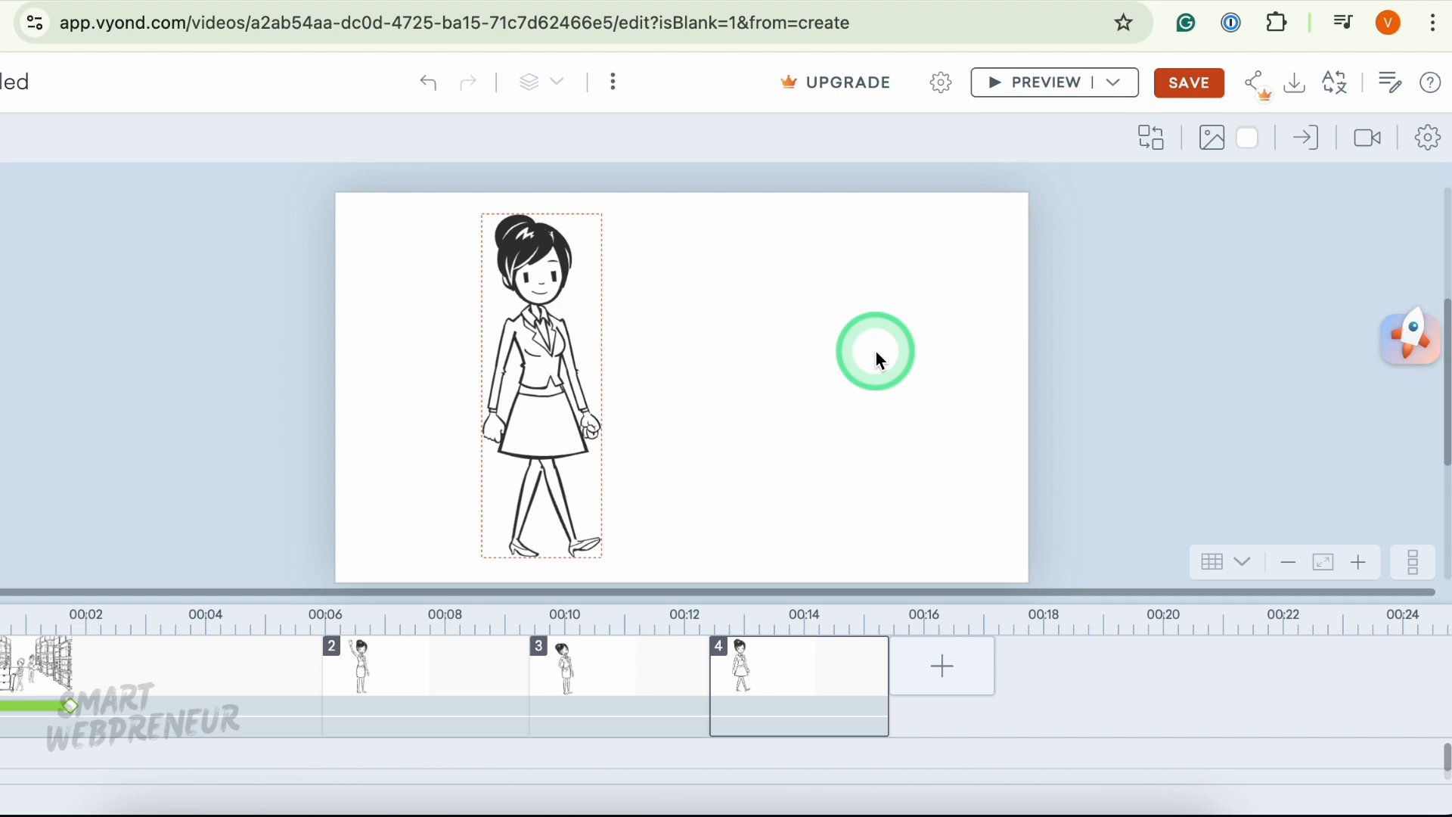
# - Nudge the walking woman slightly left and add a horizontal line motion path ending just past the scene's right edge
pyautogui.click(557, 349)
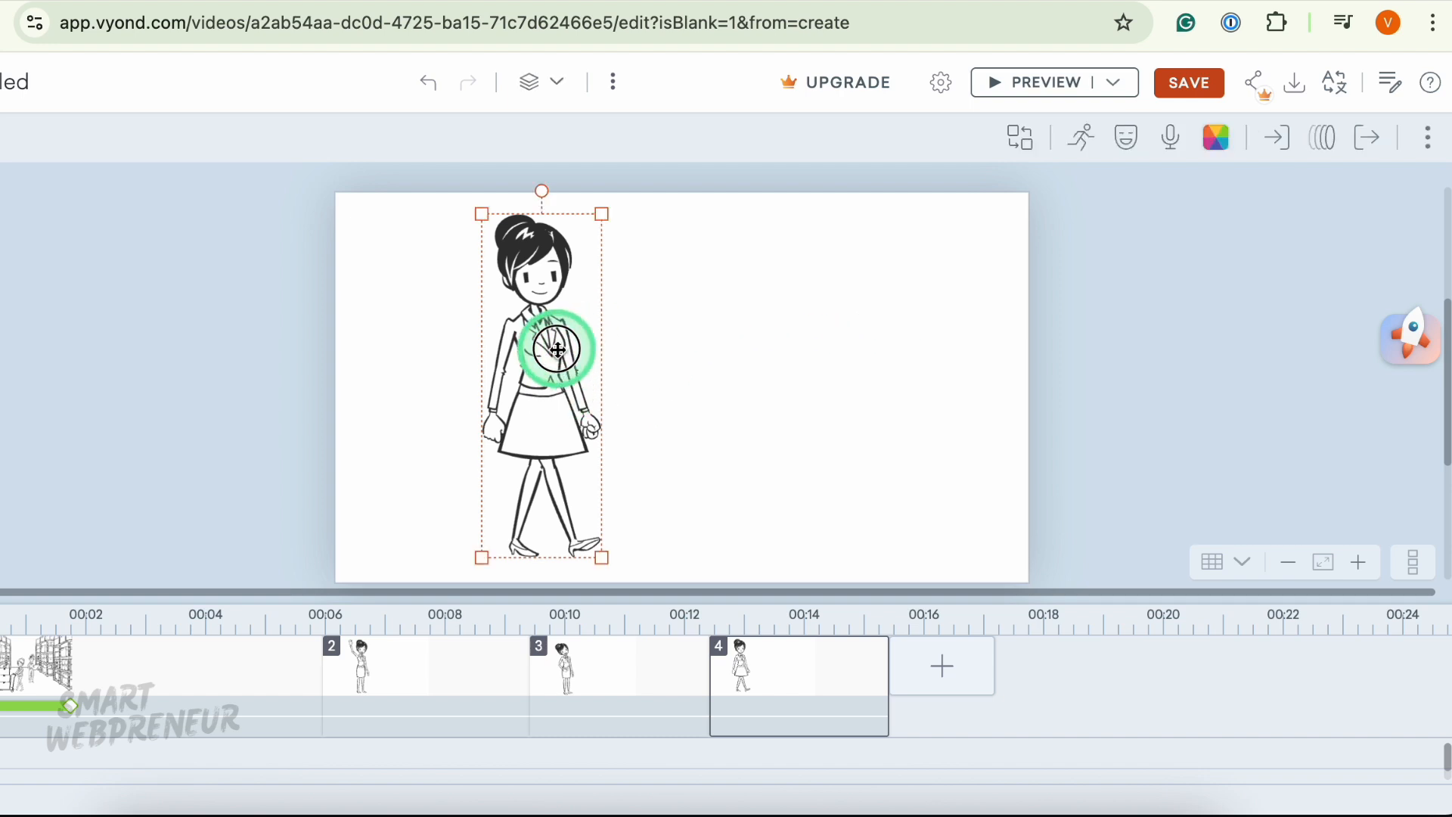
pyautogui.moveTo(558, 349); pyautogui.dragTo(526, 358)
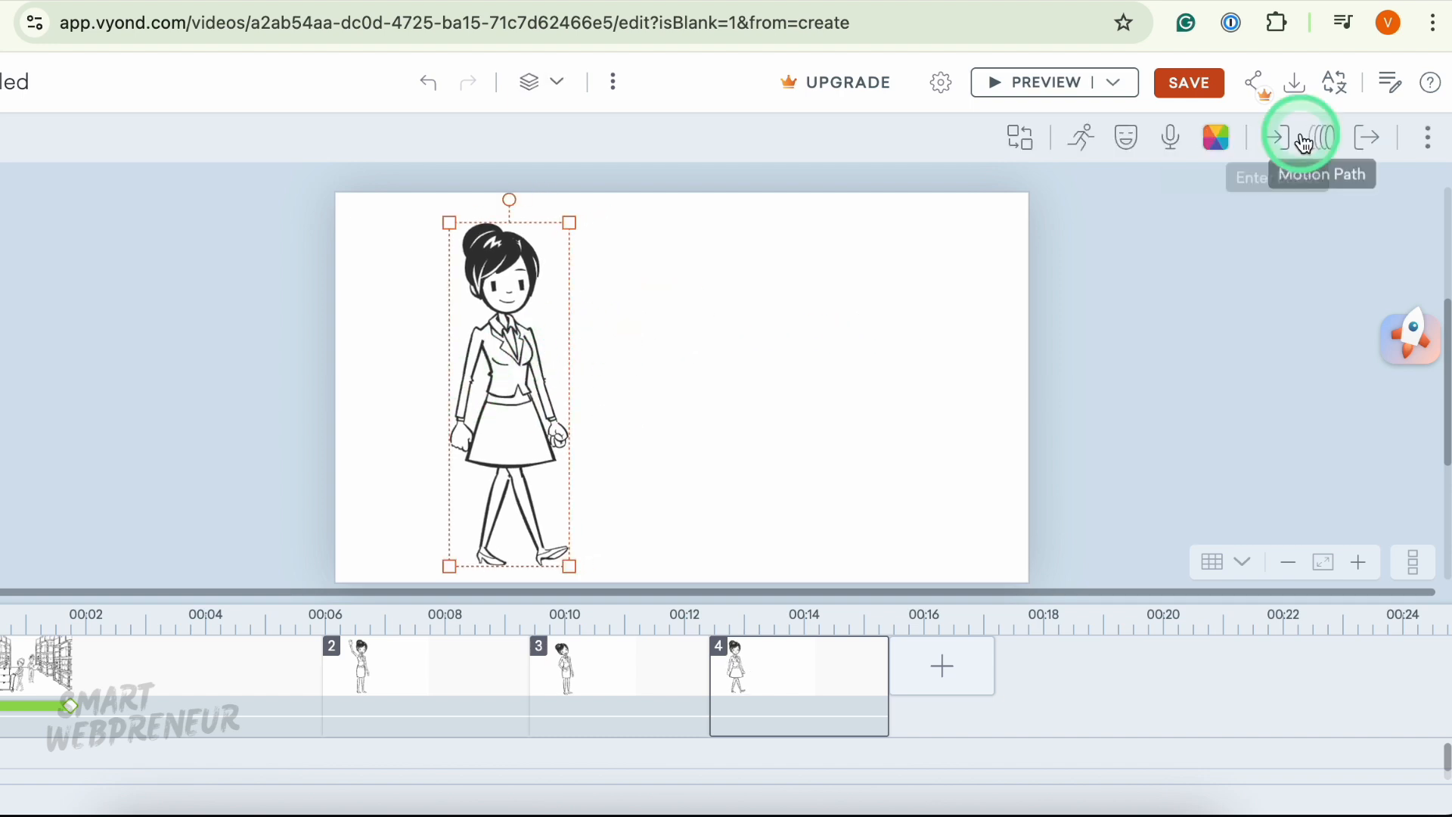
pyautogui.click(1325, 139)
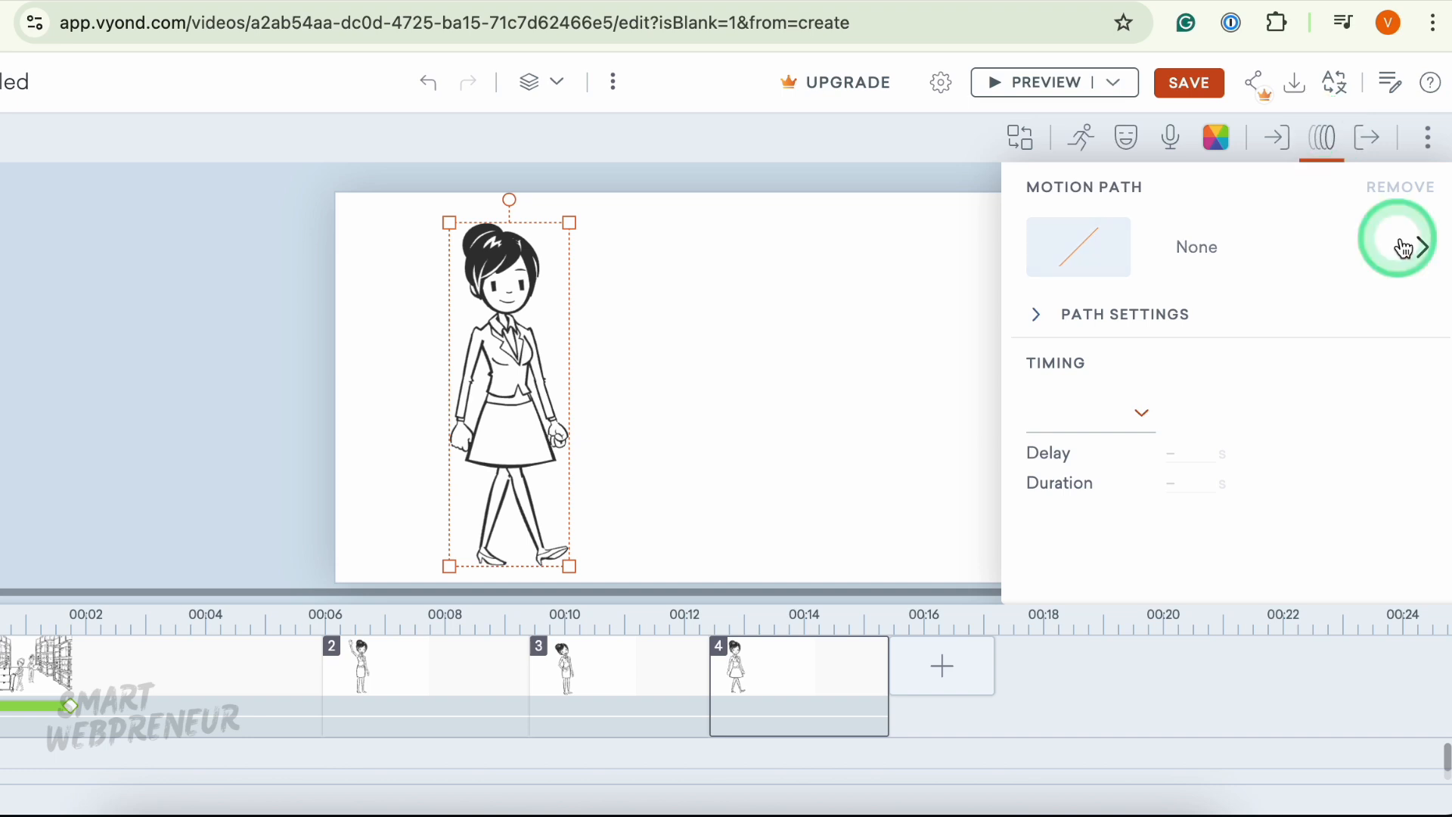
pyautogui.click(1424, 250)
pyautogui.click(1111, 382)
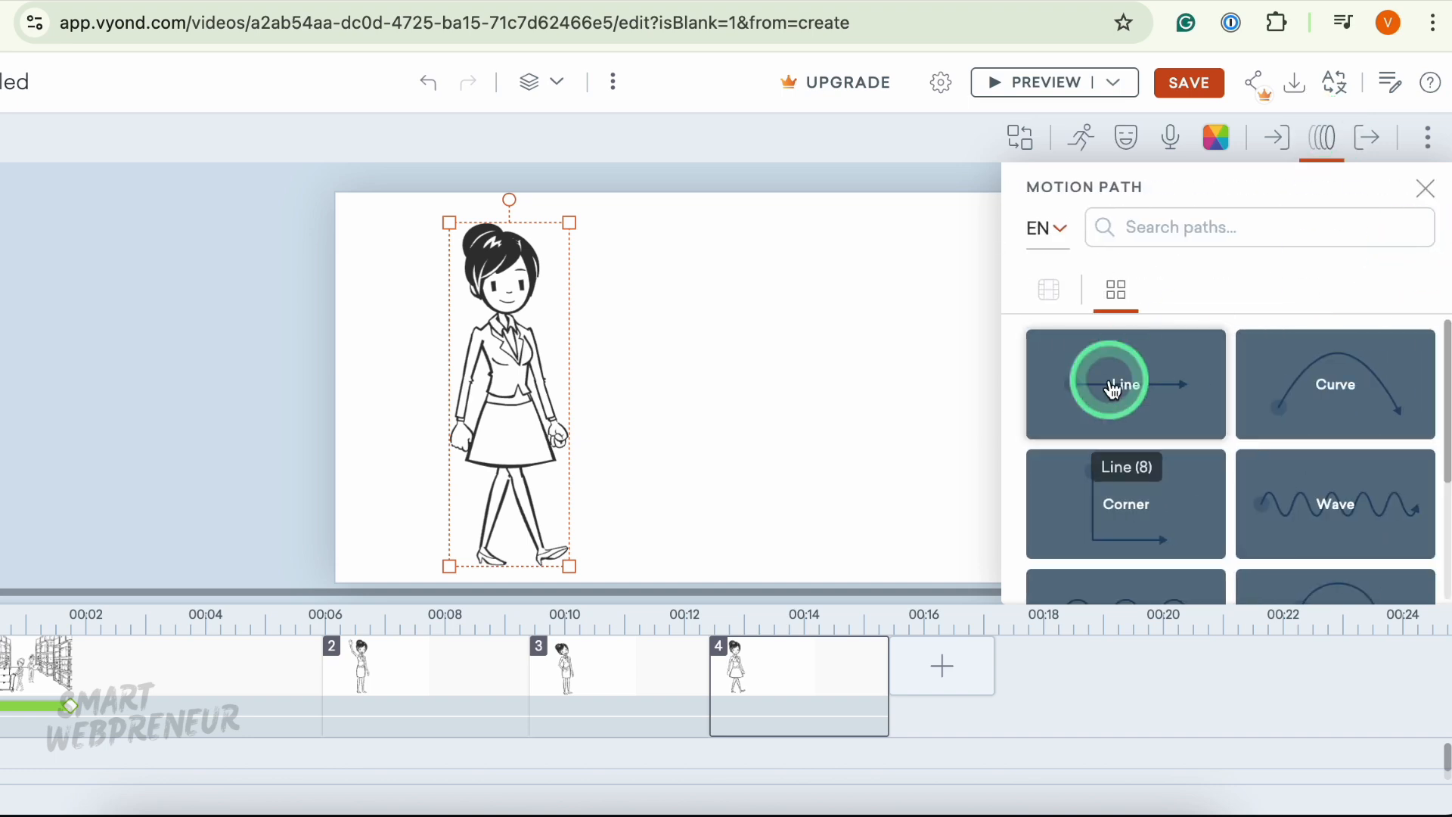
pyautogui.click(1086, 387)
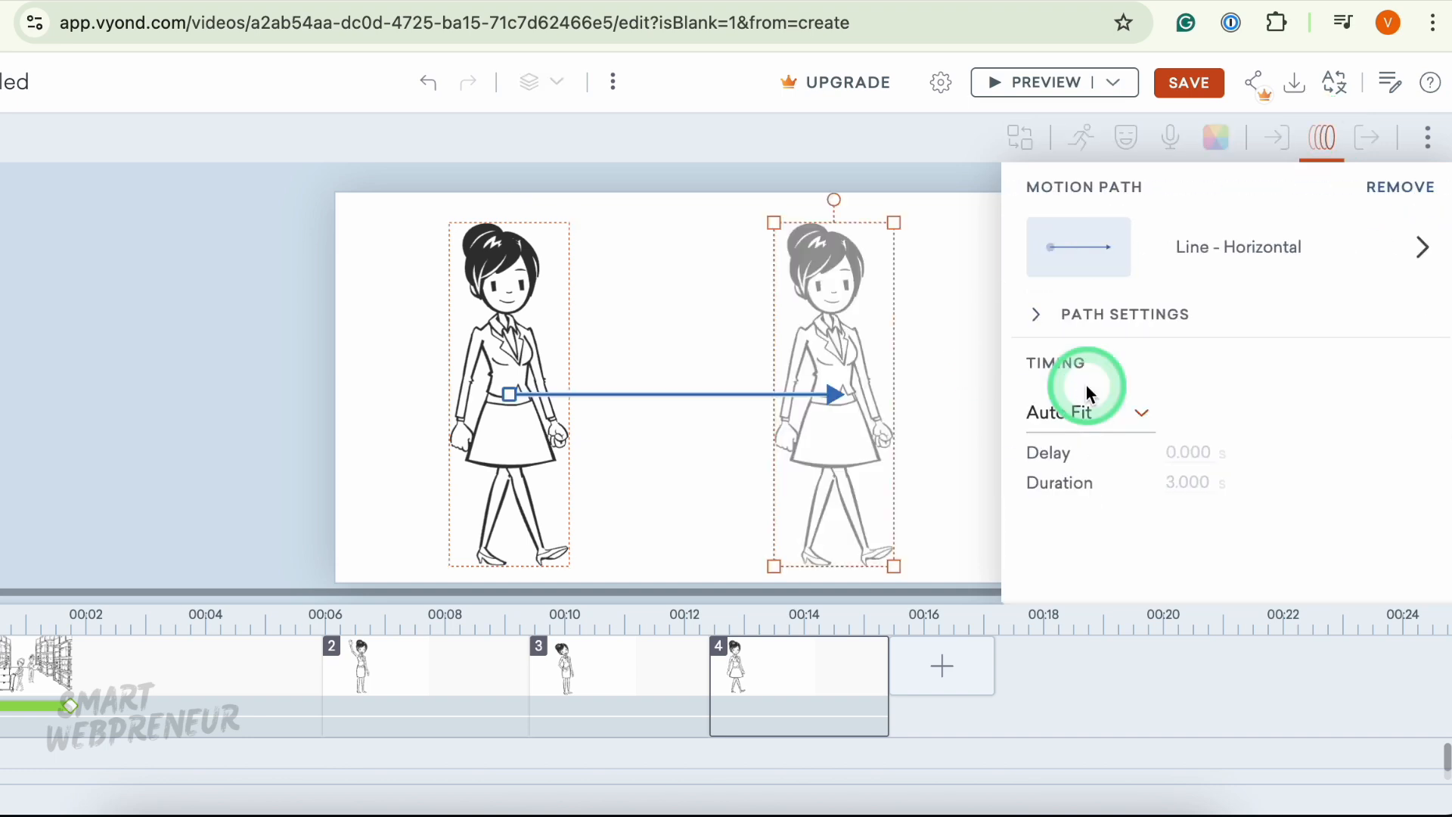
pyautogui.click(942, 374)
pyautogui.click(529, 415)
pyautogui.click(838, 397)
pyautogui.moveTo(845, 400); pyautogui.dragTo(1078, 409)
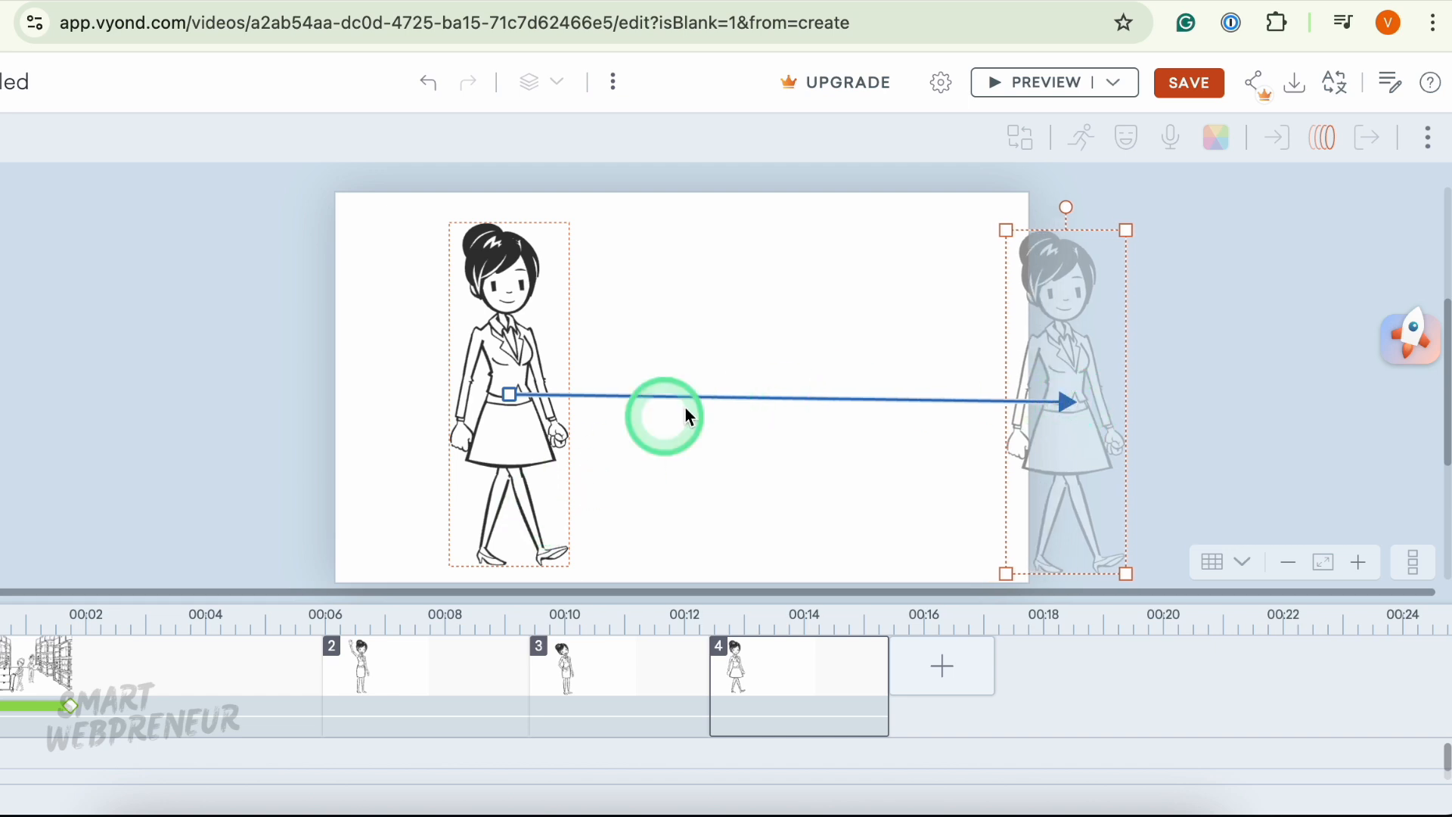
# - Extend the fourth scene to about 18 seconds and preview the video from this scene
pyautogui.click(885, 673)
pyautogui.moveTo(885, 673); pyautogui.dragTo(1037, 665)
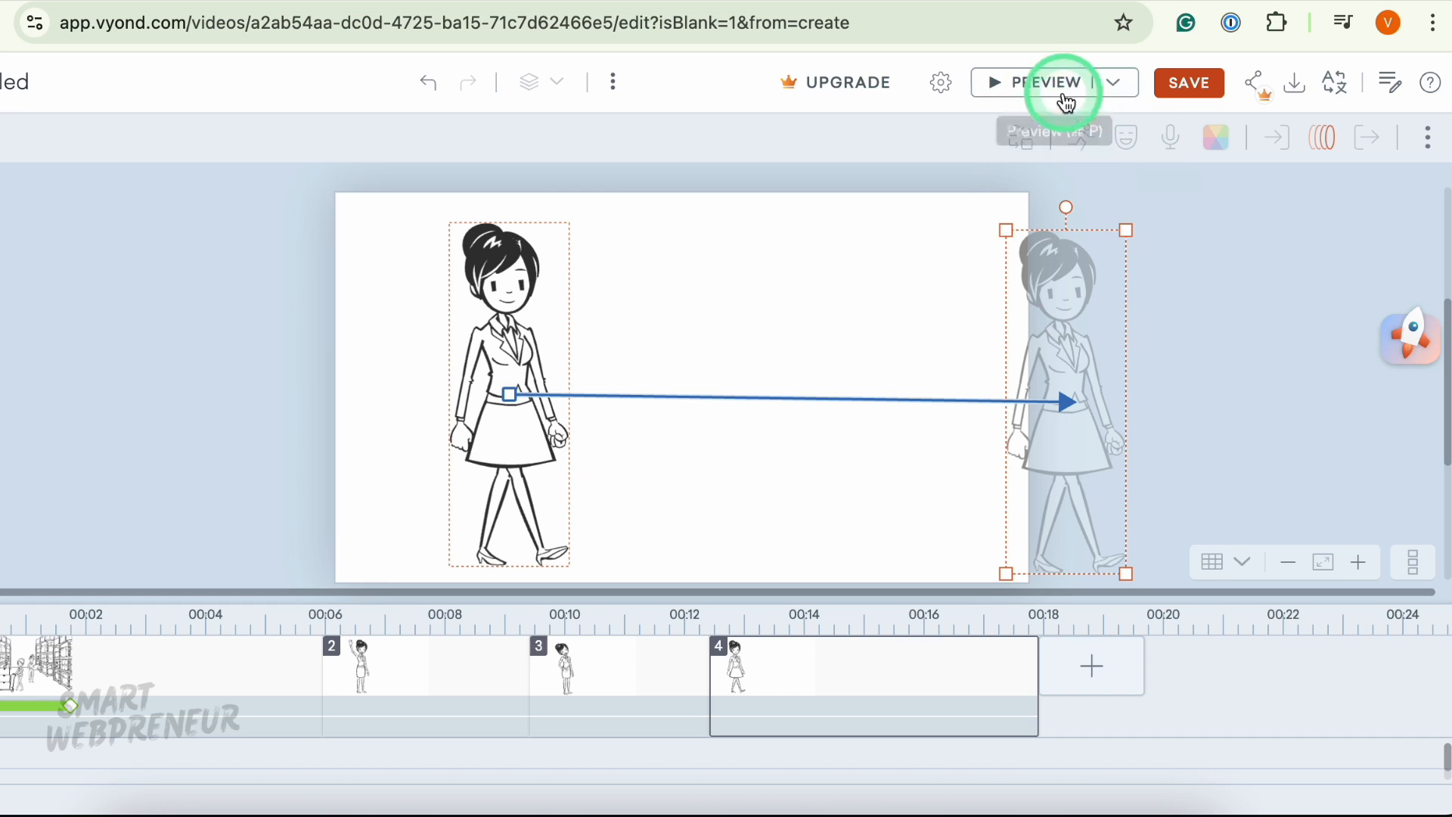
pyautogui.click(1125, 86)
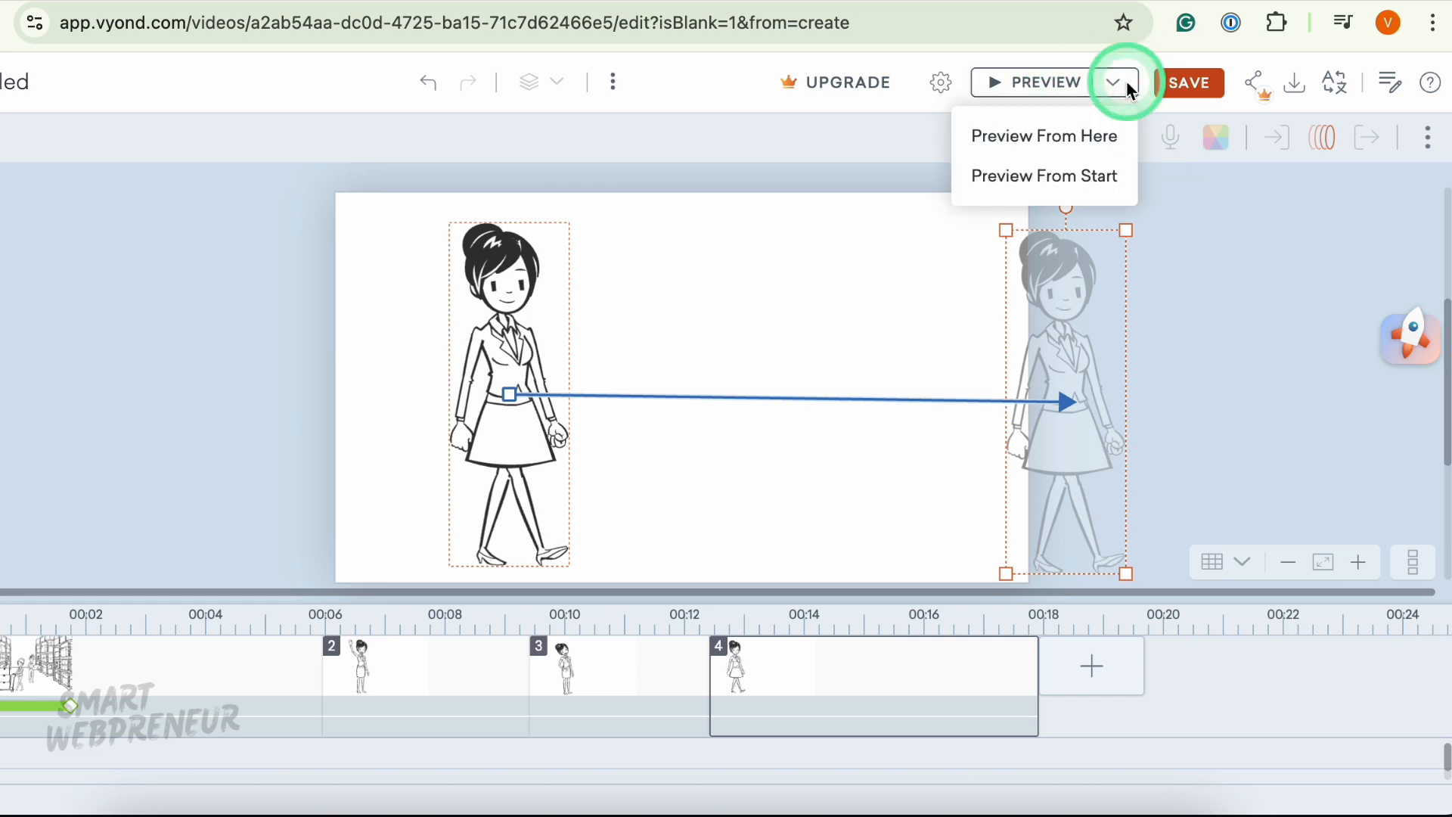
pyautogui.click(1089, 138)
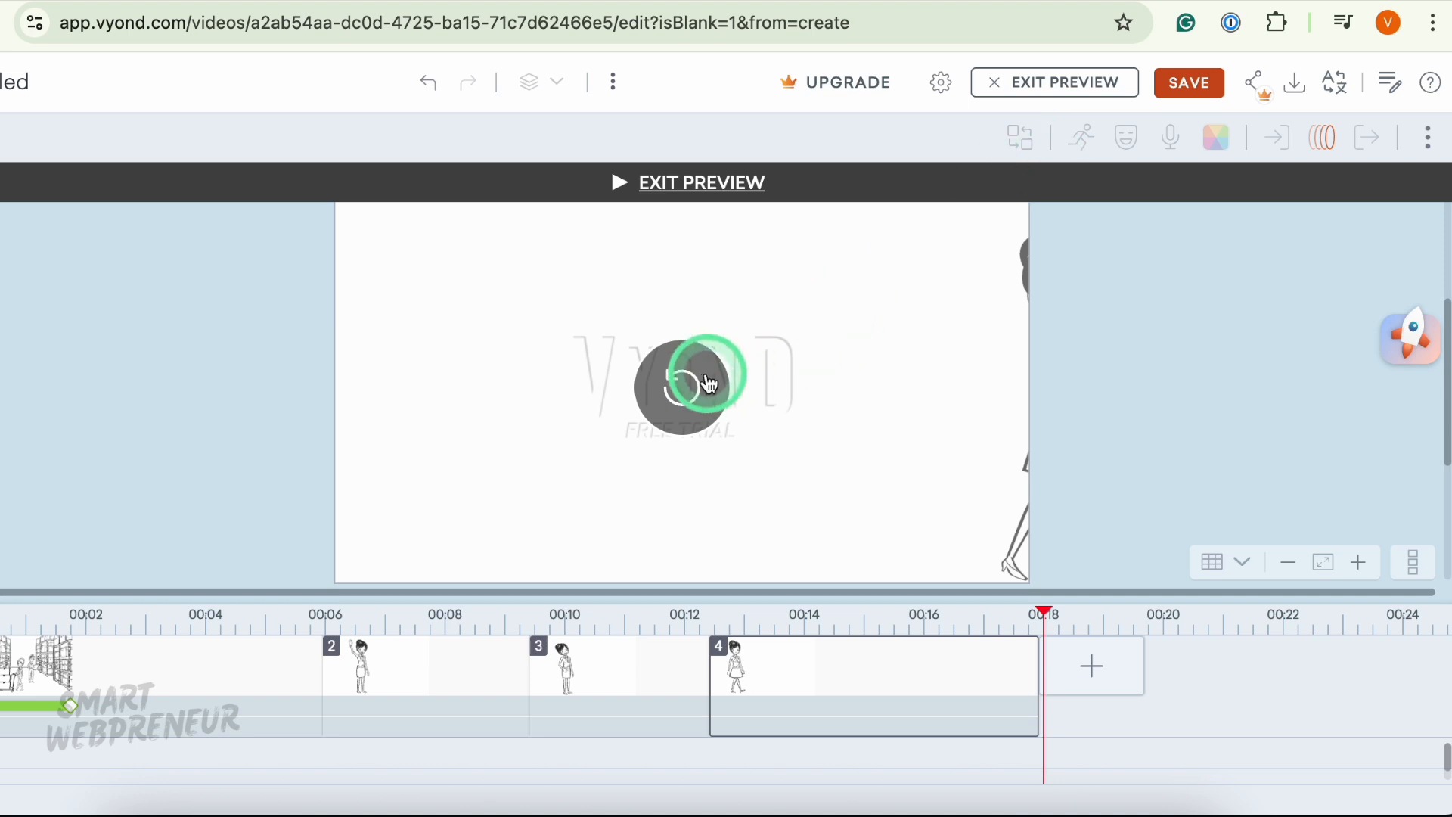
# - Add the purple booth prop from the room search results to the scene's right side and mirror it
pyautogui.click(712, 195)
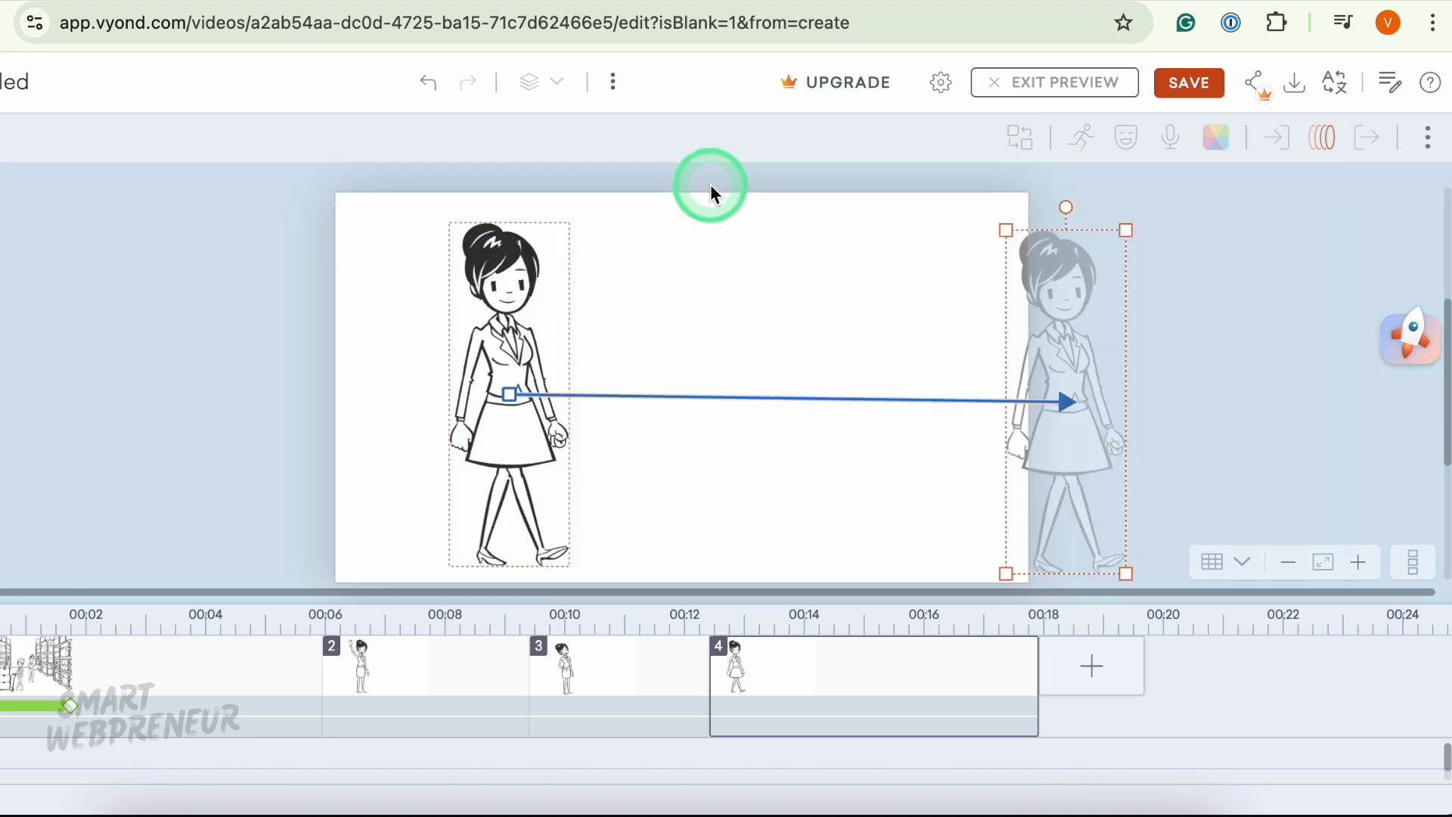
pyautogui.click(198, 401)
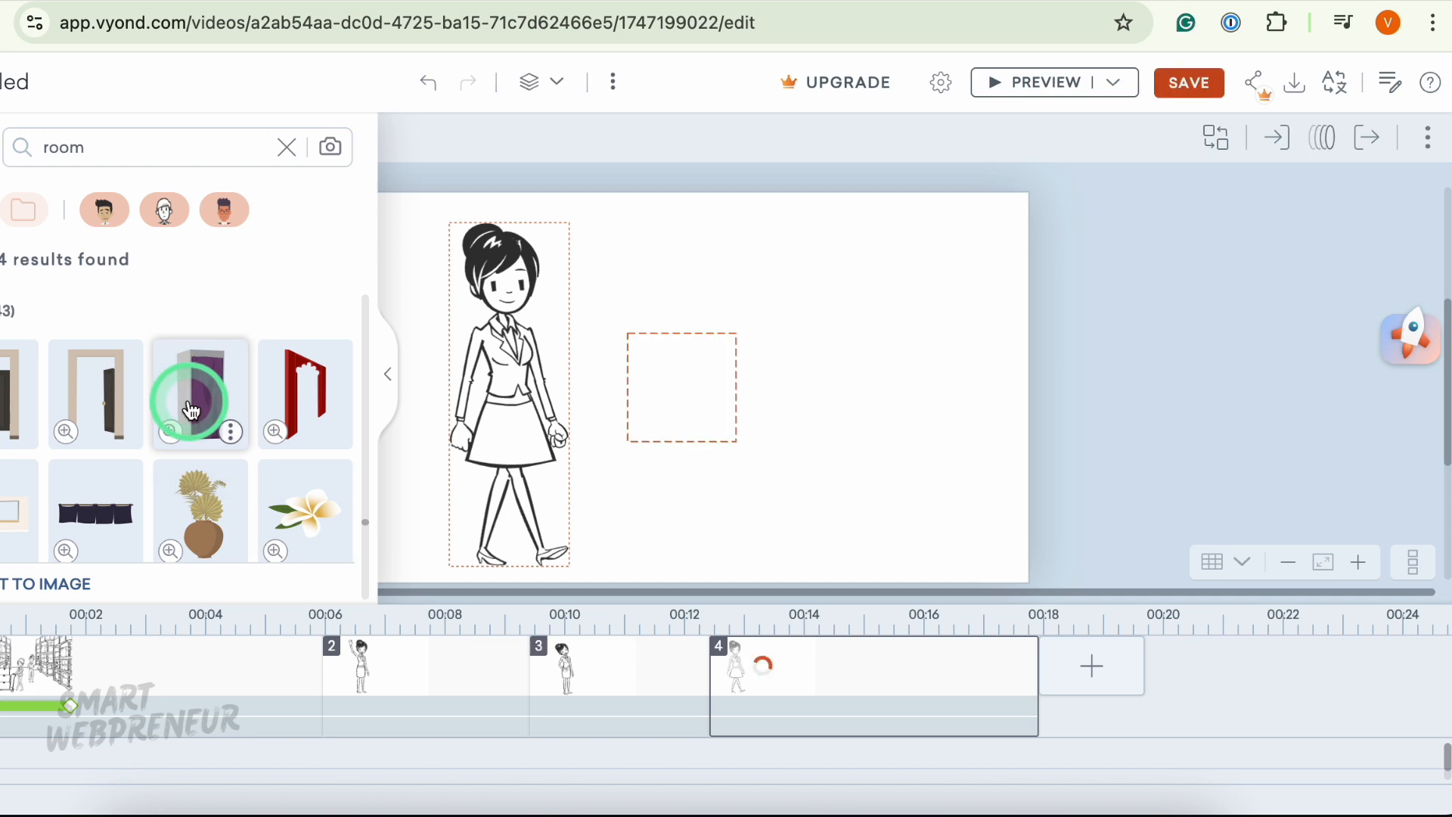
pyautogui.click(686, 291)
pyautogui.moveTo(686, 291); pyautogui.dragTo(940, 282)
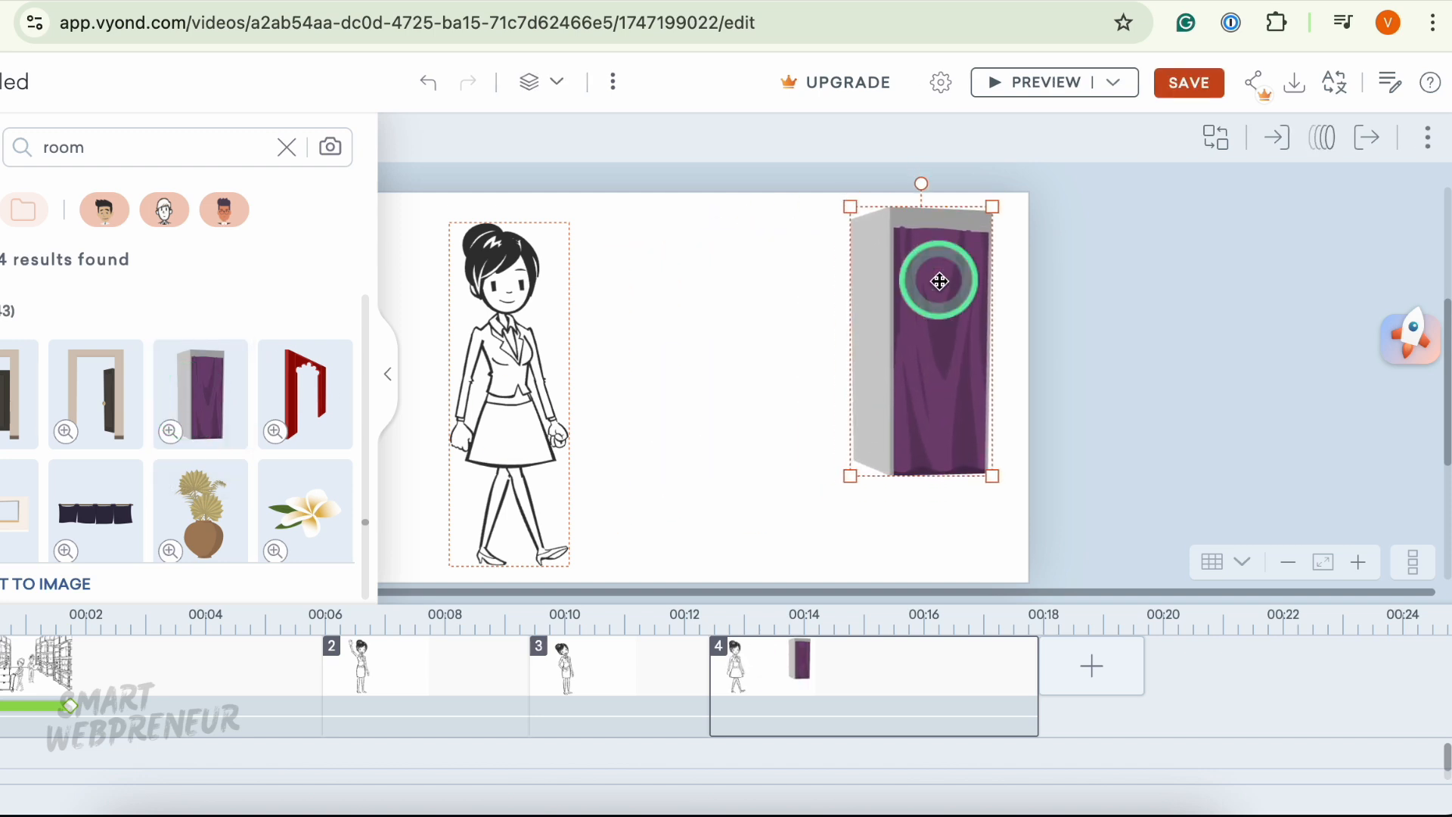
pyautogui.rightClick(908, 319)
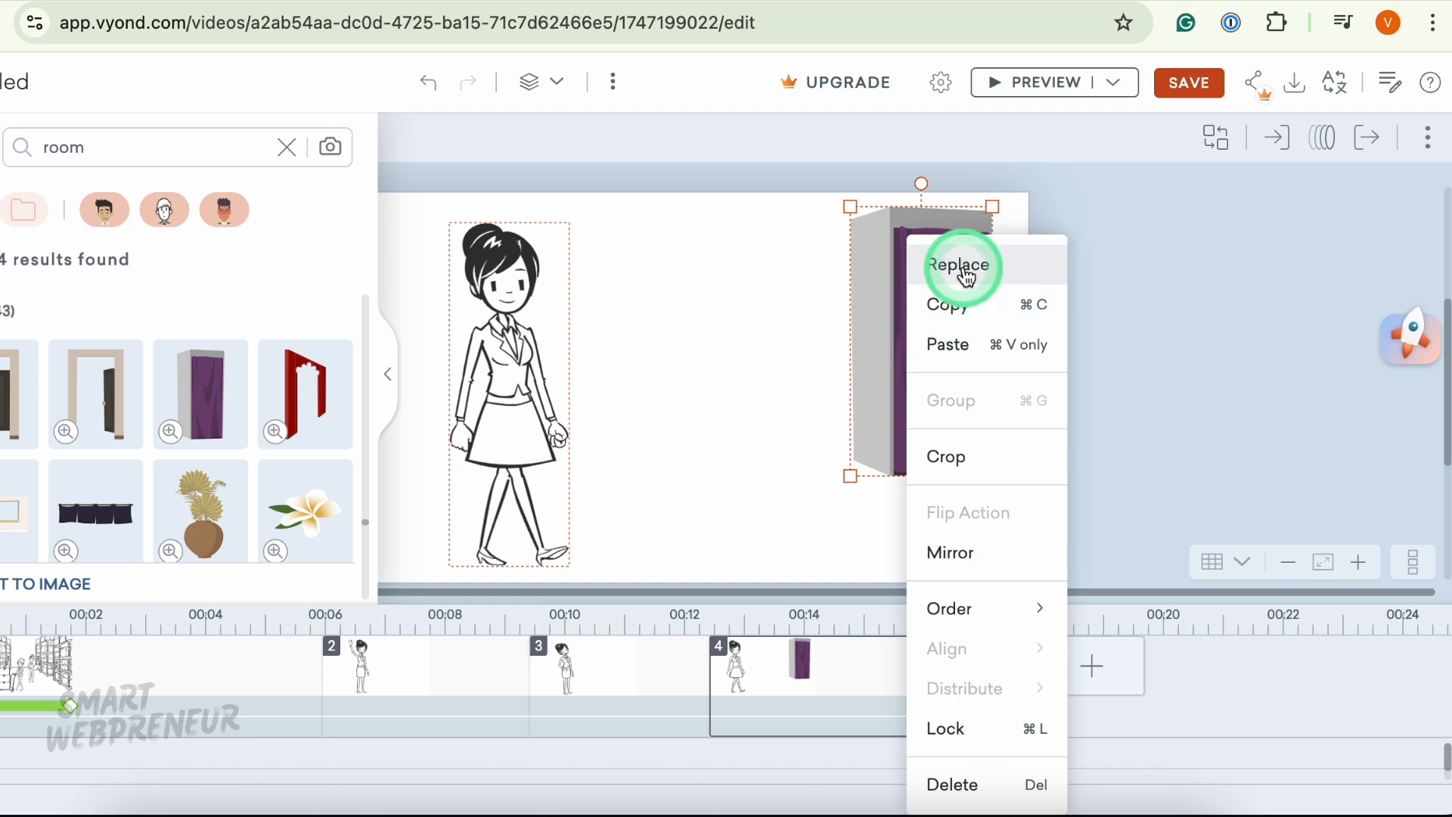
pyautogui.click(955, 556)
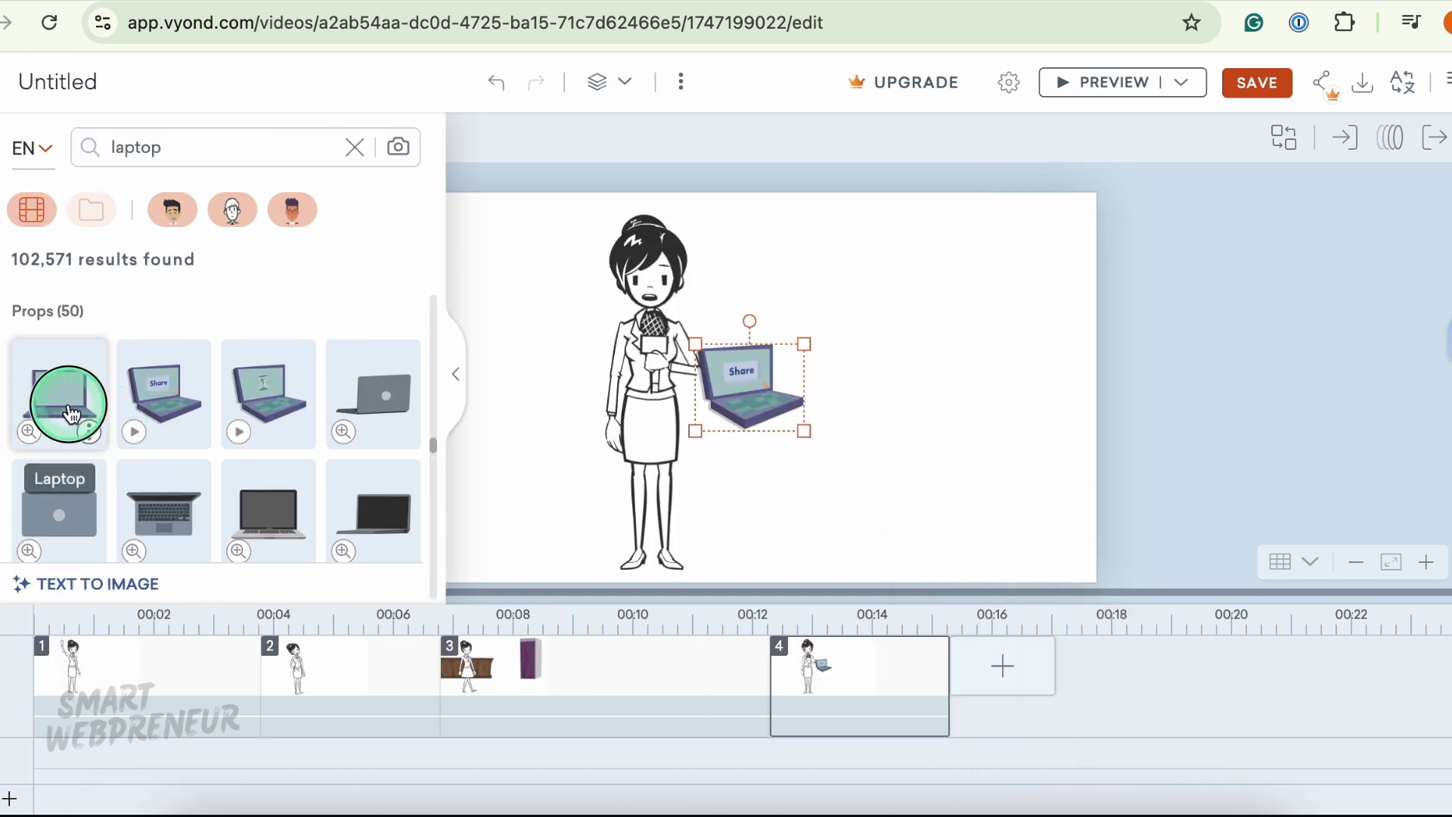
# - Move one laptop to the scene's right side and delete the laptop beside the woman
pyautogui.moveTo(715, 327); pyautogui.dragTo(945, 348)
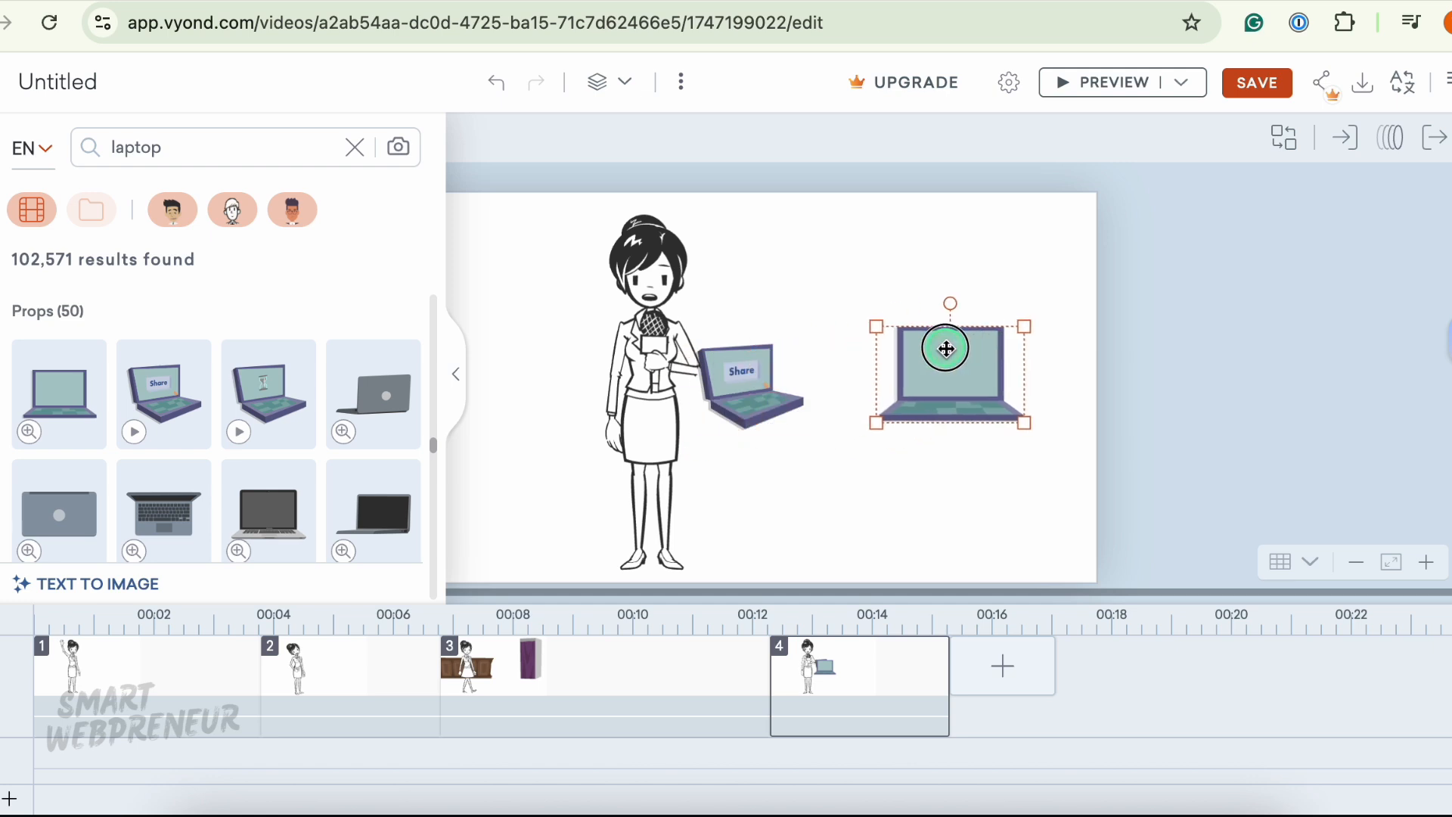
pyautogui.rightClick(761, 392)
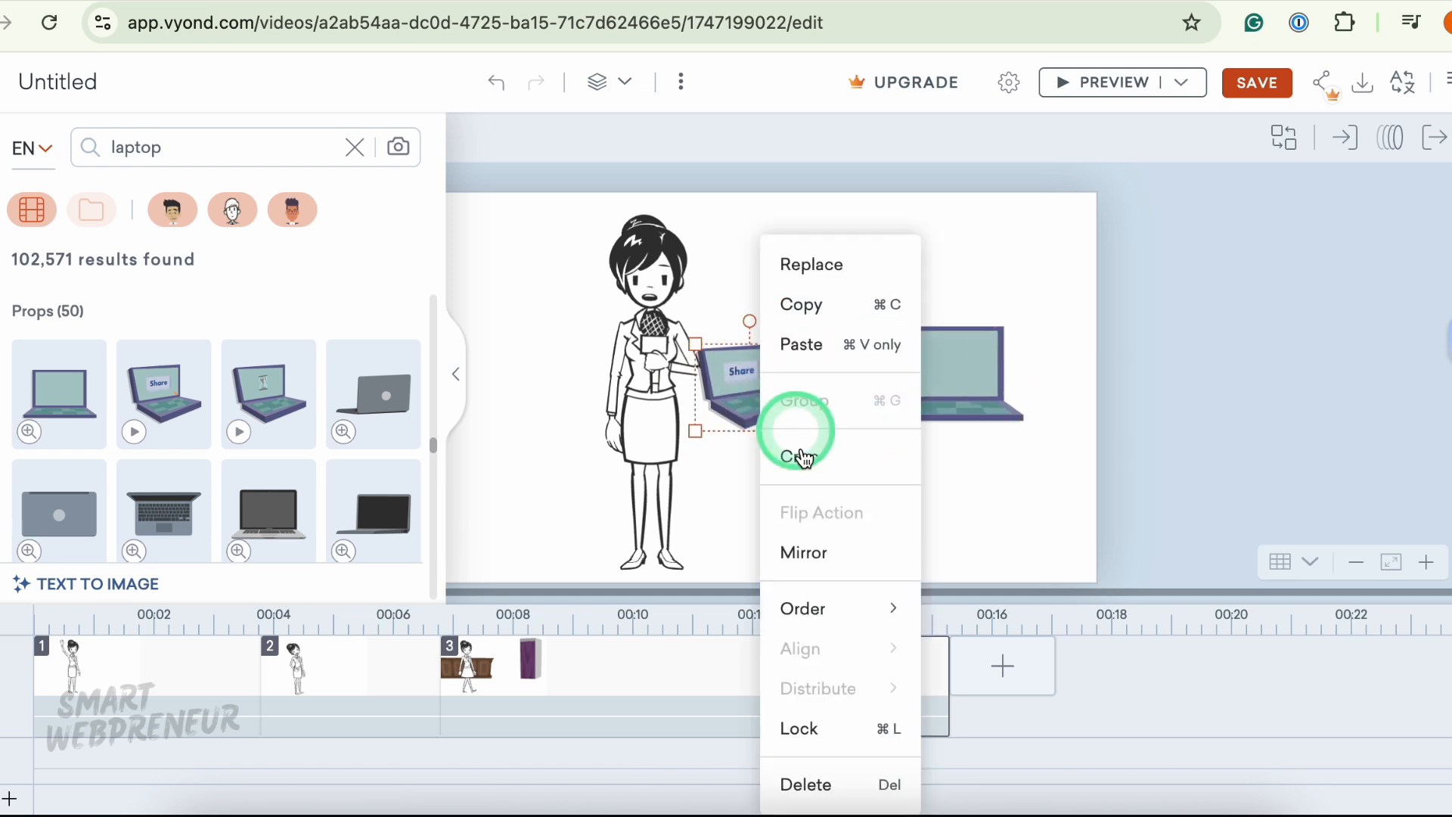
pyautogui.click(801, 780)
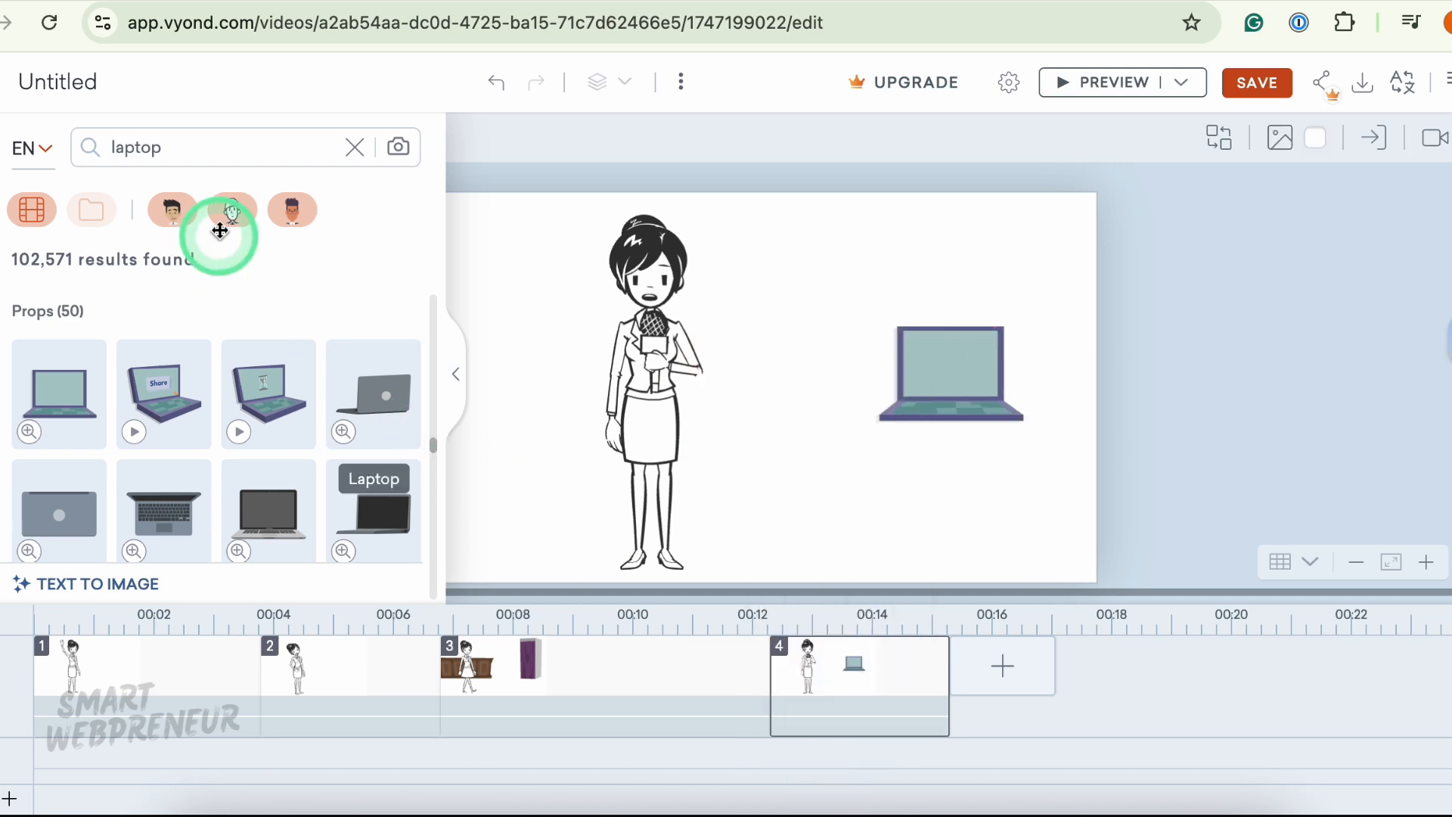
# - Search for a table, add it under the laptop, and reposition the table and laptop on the right
pyautogui.click(210, 139)
pyautogui.write('table')
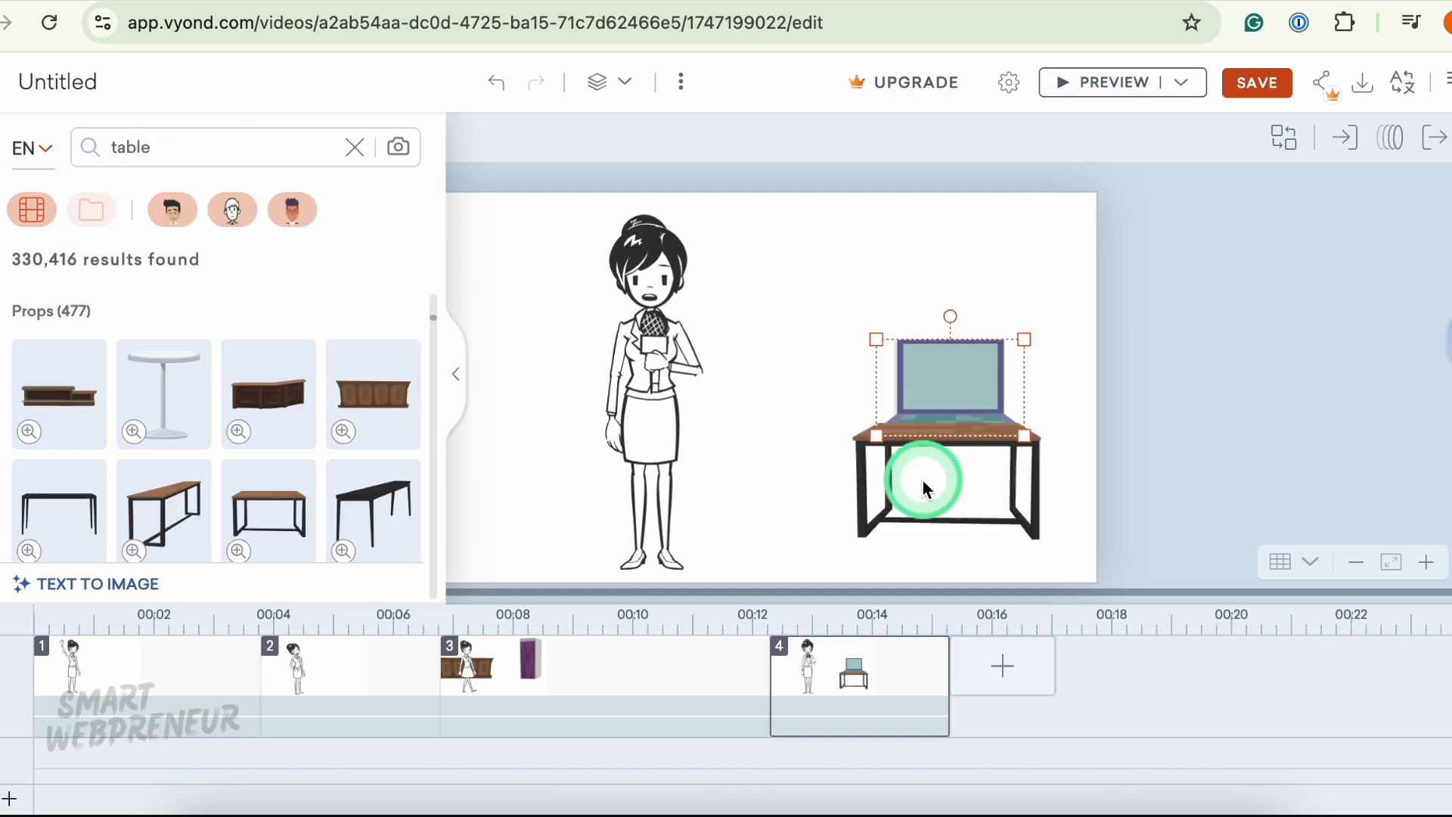
pyautogui.click(885, 470)
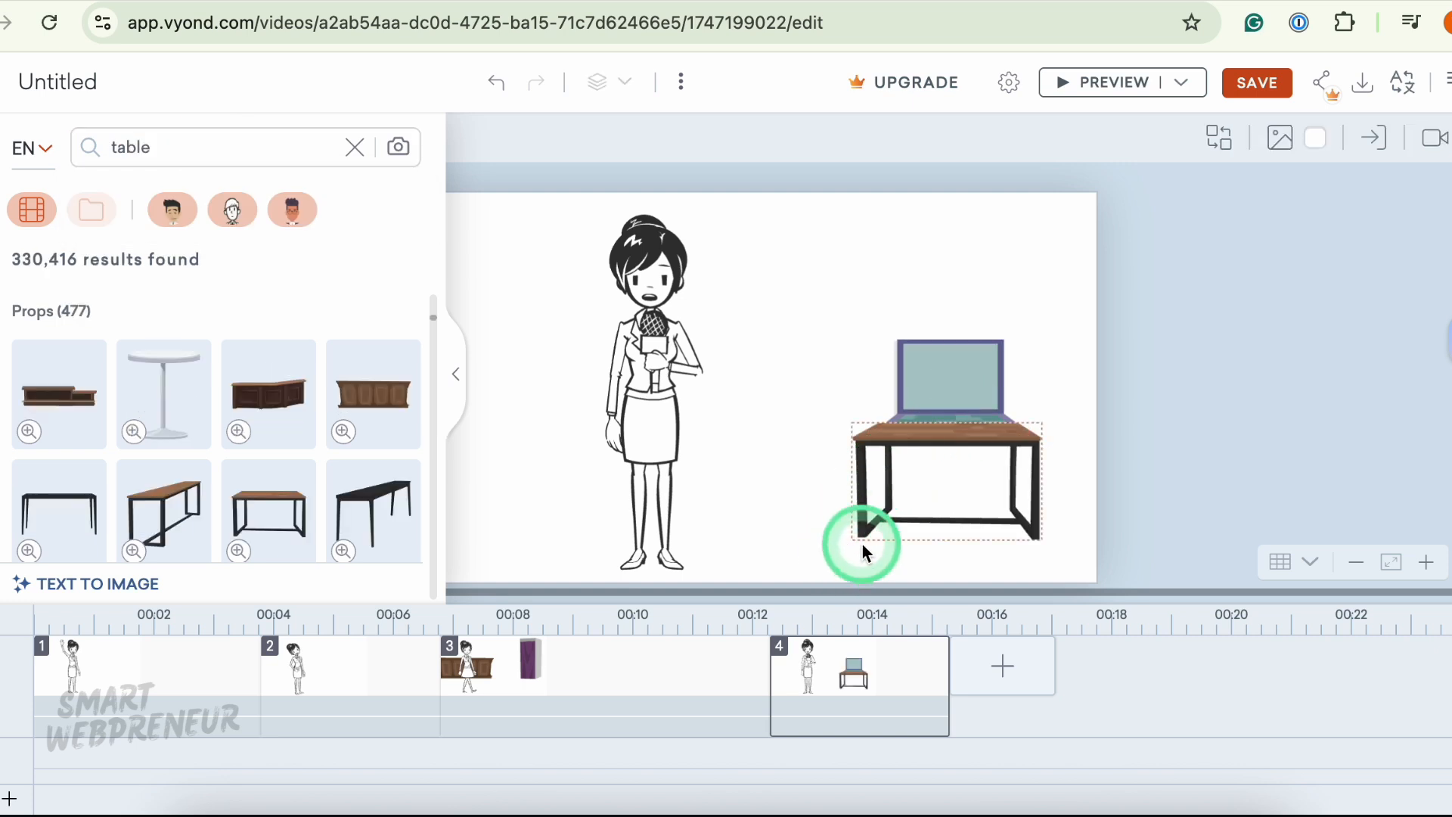
pyautogui.moveTo(888, 457); pyautogui.dragTo(998, 476)
pyautogui.click(985, 389)
pyautogui.moveTo(986, 389); pyautogui.dragTo(1030, 399)
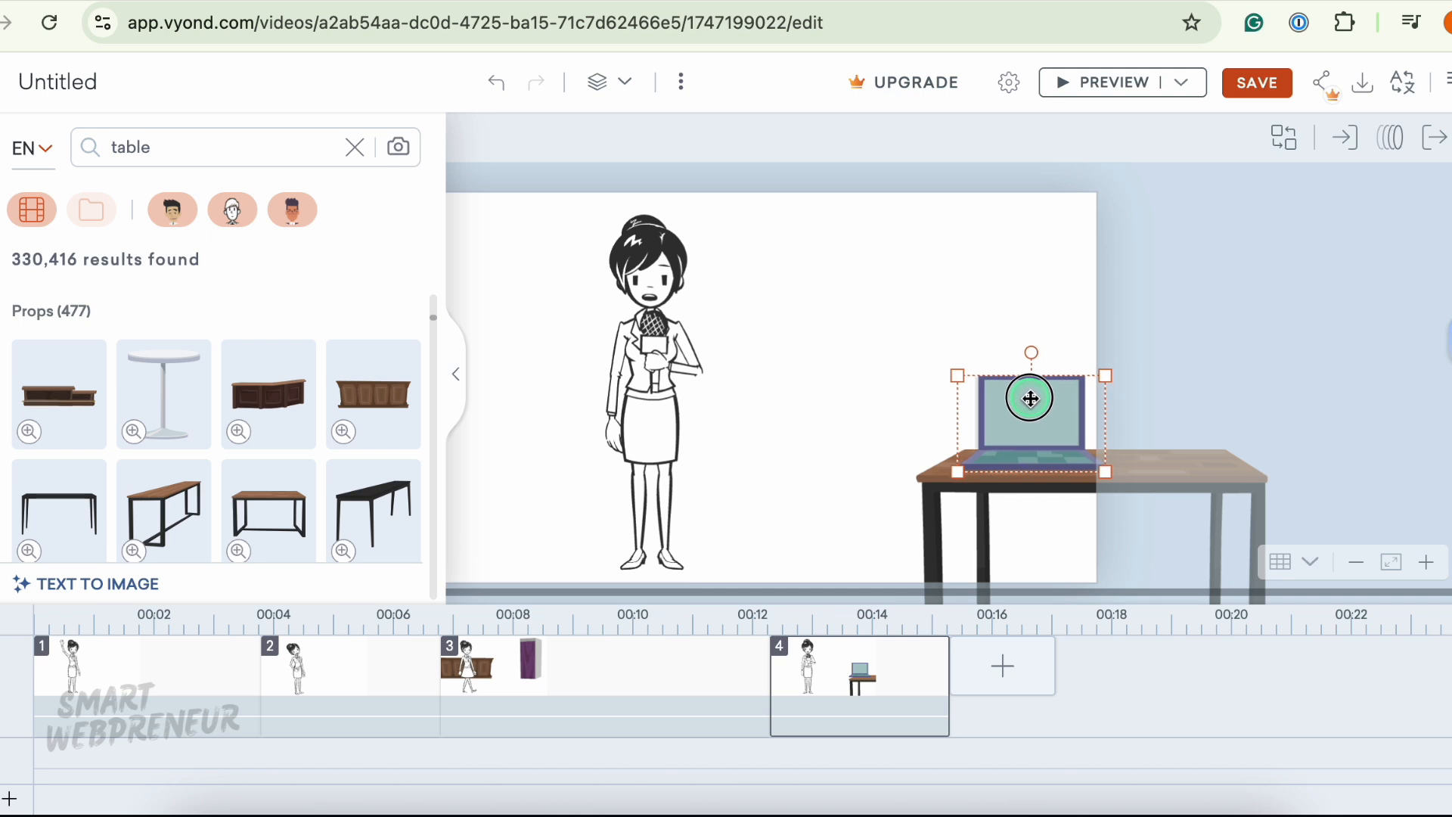
# - Preview the scene with the woman, table and laptop
pyautogui.click(1124, 88)
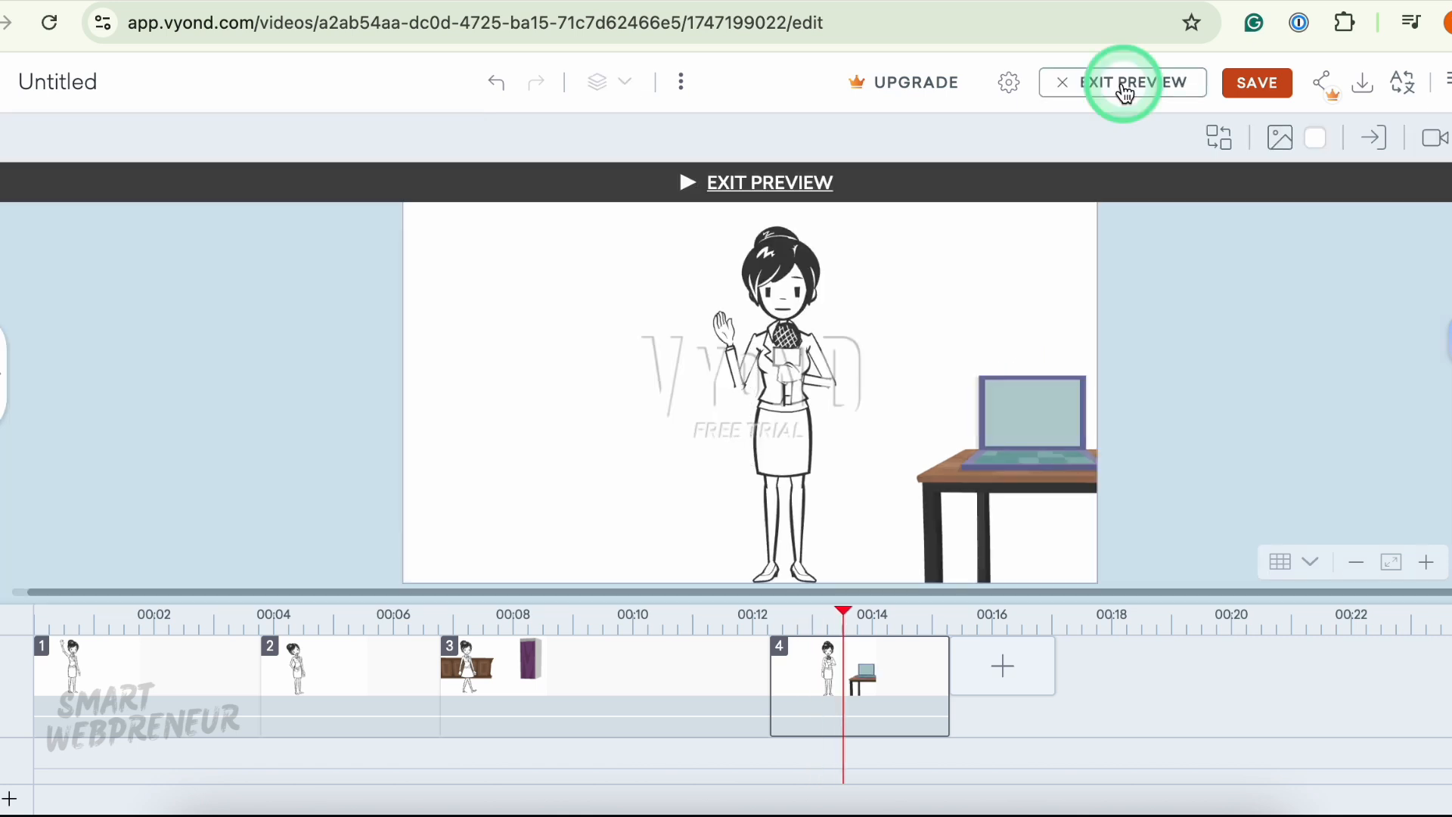
pyautogui.click(1124, 89)
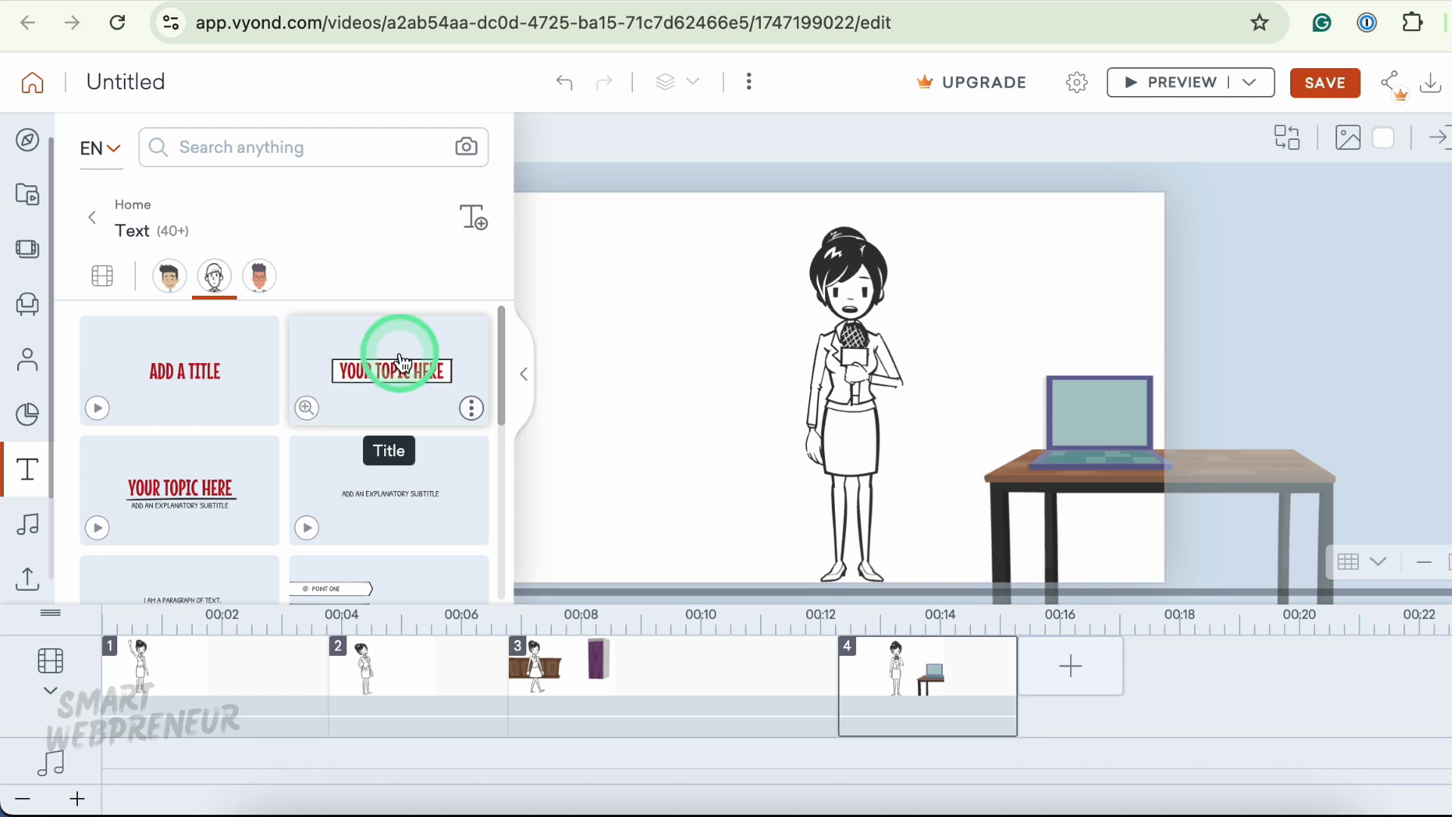
# - Add a title text box beside the woman reading "This is how VYOND works.."
pyautogui.click(400, 363)
pyautogui.moveTo(678, 402); pyautogui.dragTo(597, 376)
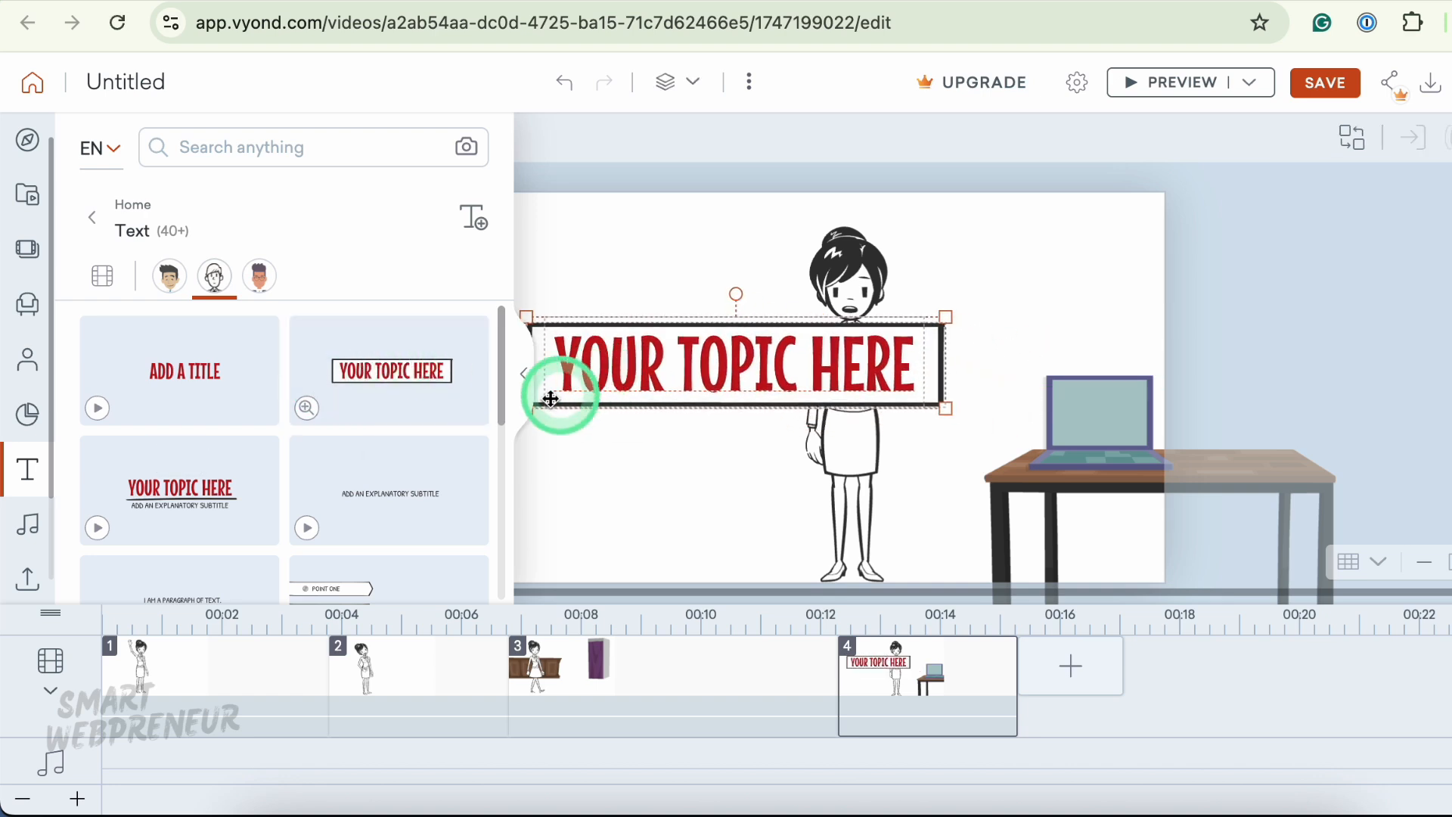
pyautogui.click(522, 377)
pyautogui.doubleClick(642, 350)
pyautogui.write('Ths is how VYOND works')
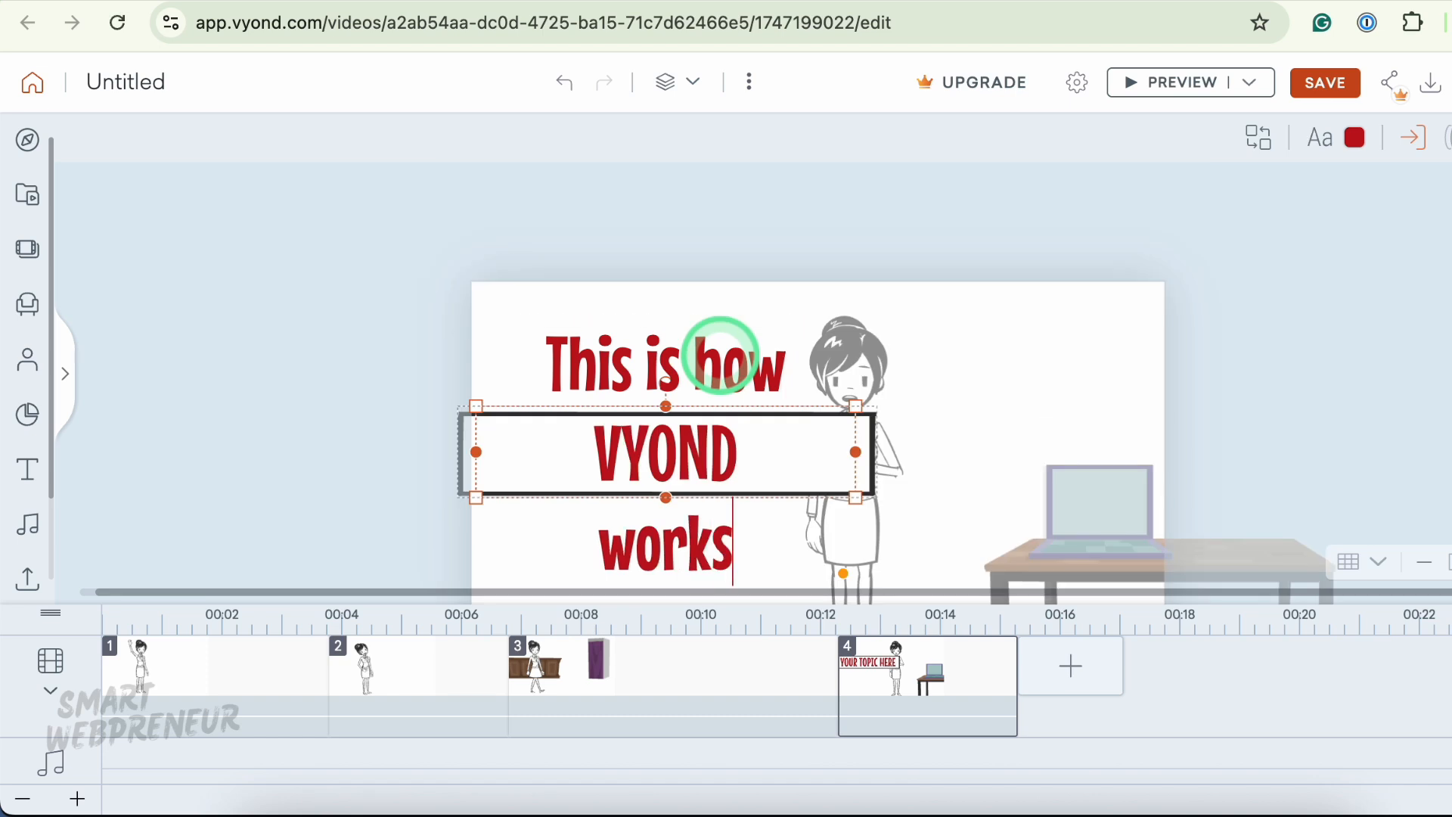
pyautogui.write('..')
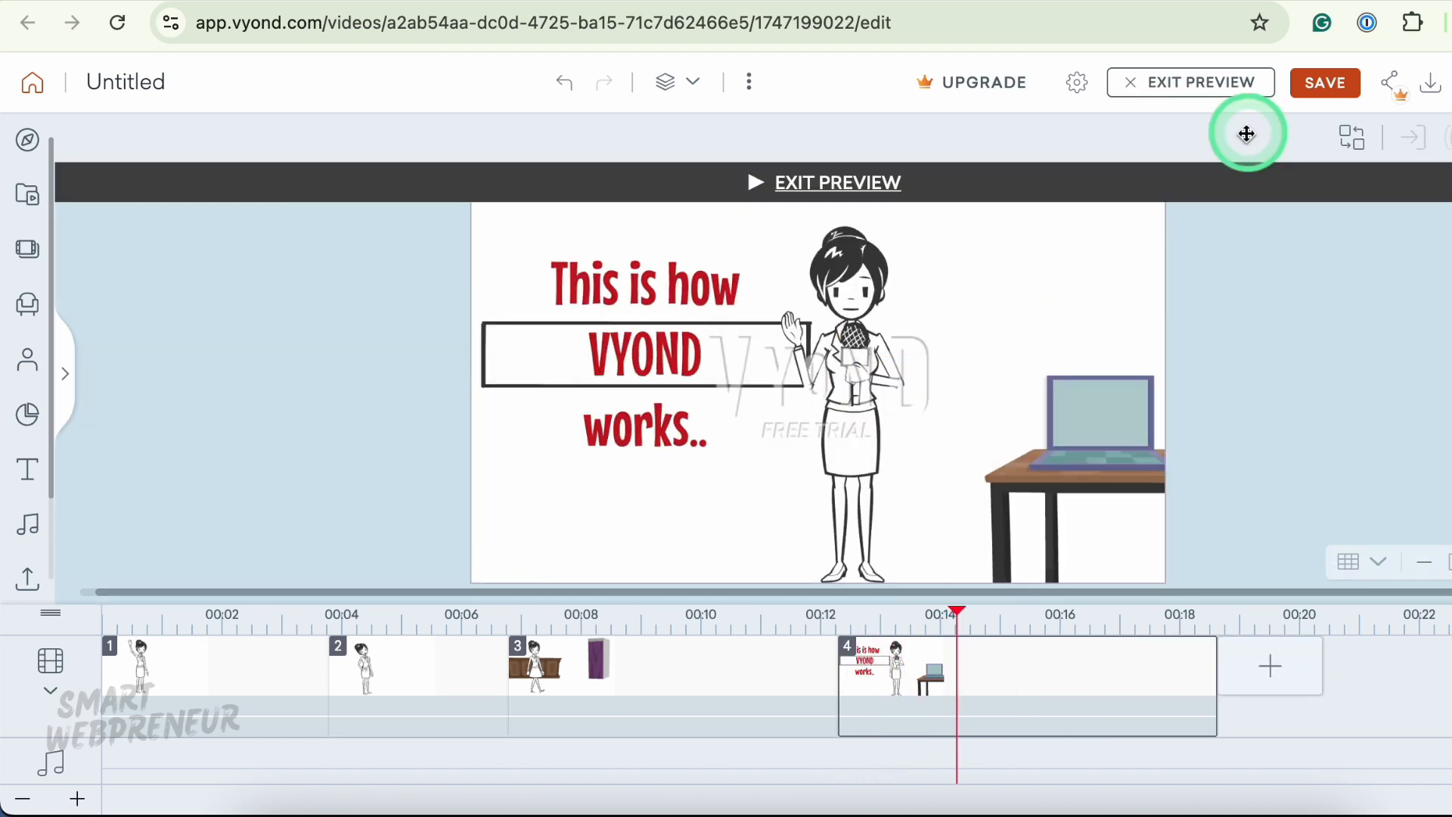
# - Step through each scene in the timeline to review its contents
pyautogui.click(275, 674)
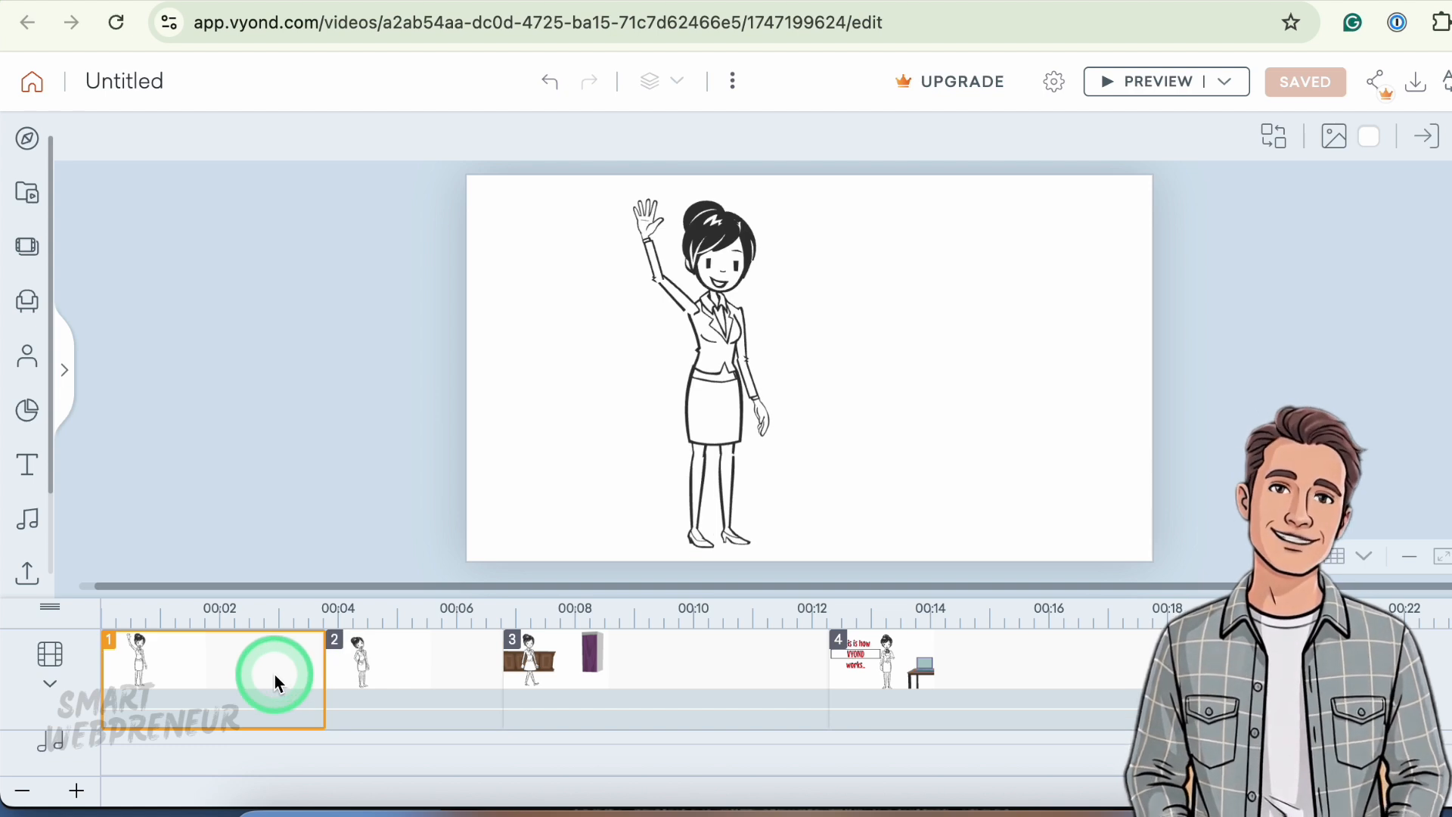
pyautogui.scroll(-3, 351, 526)
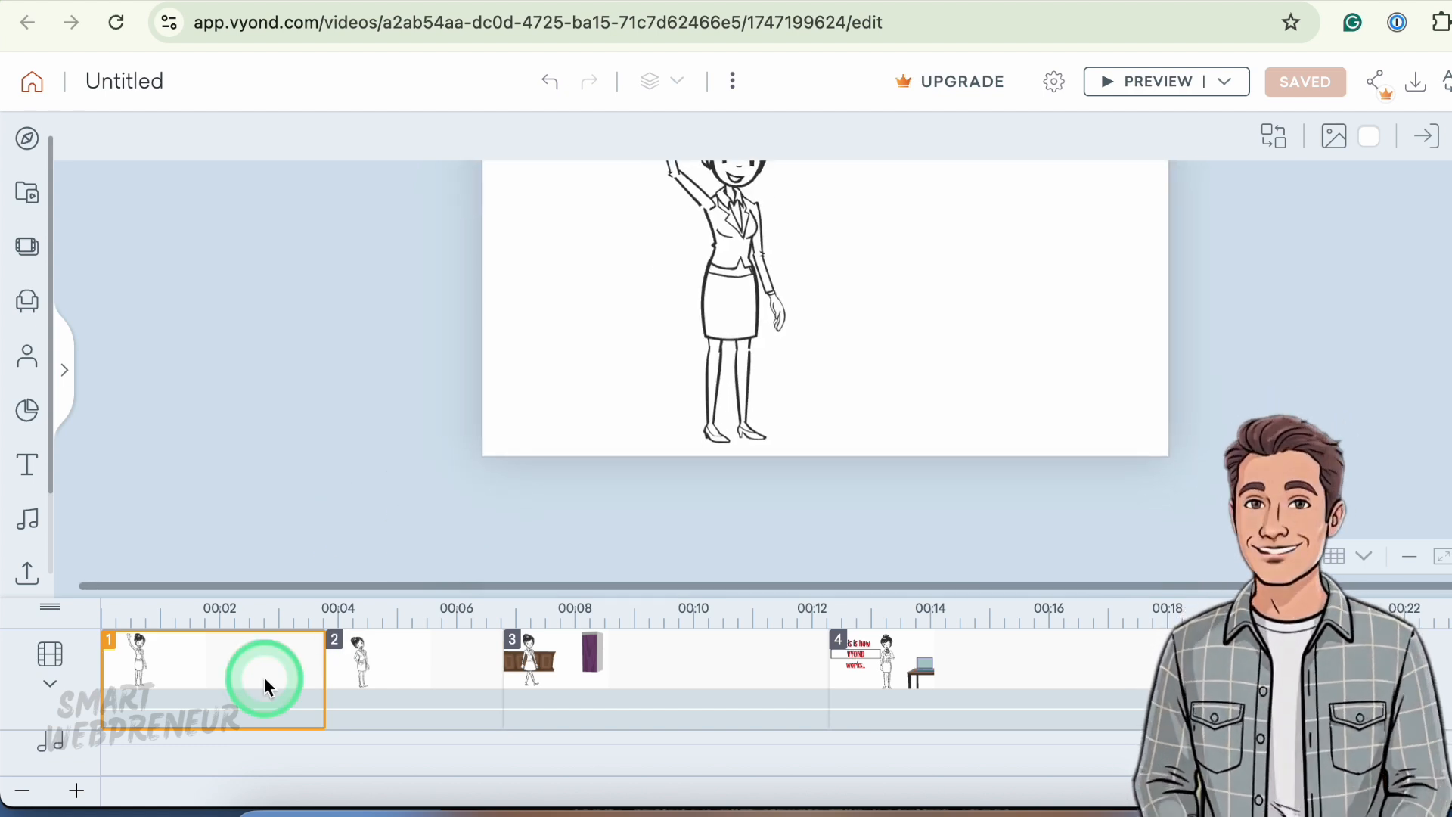
pyautogui.click(373, 665)
pyautogui.click(632, 656)
pyautogui.click(985, 647)
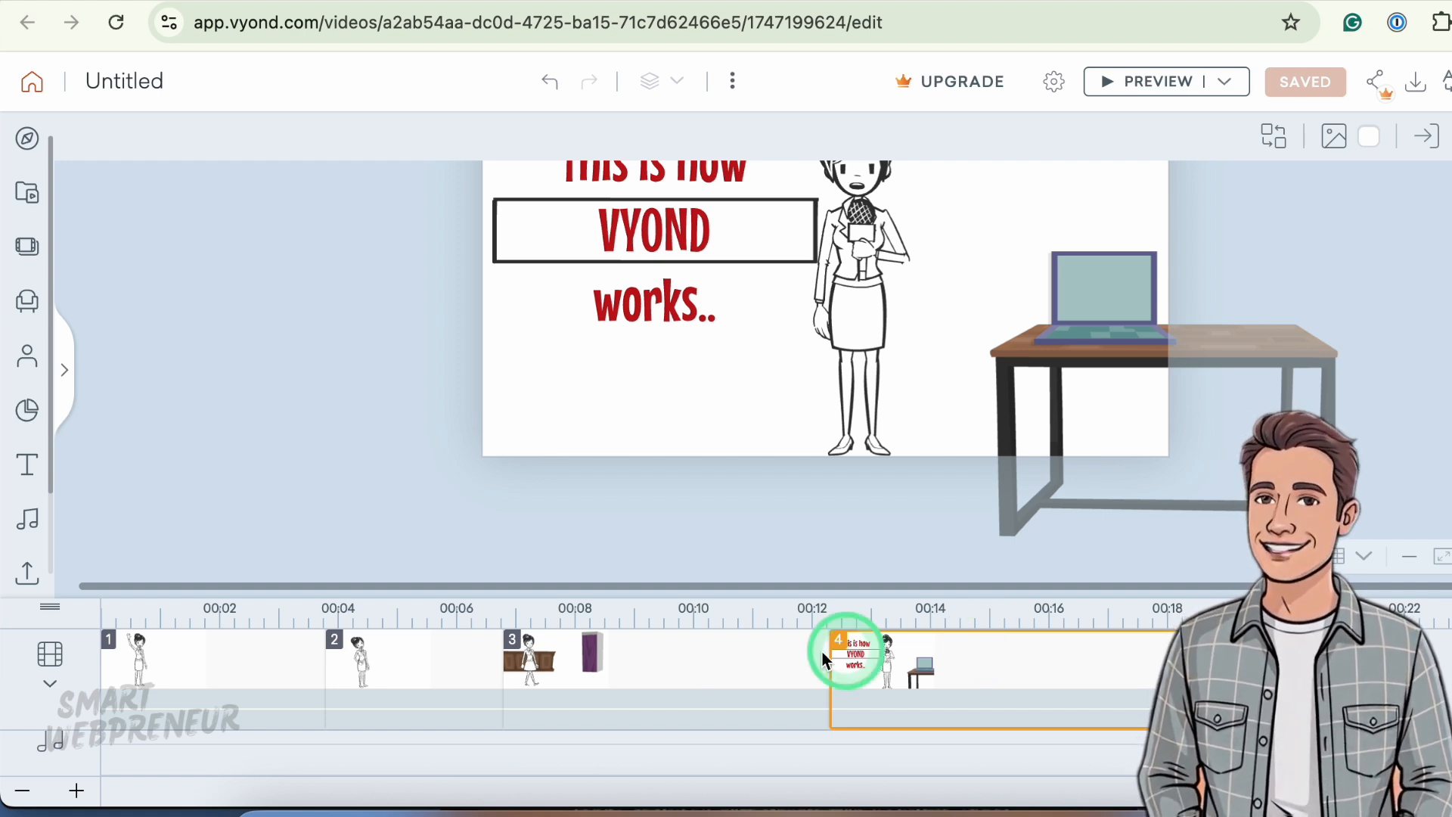
pyautogui.click(729, 666)
pyautogui.click(421, 666)
pyautogui.click(238, 665)
pyautogui.click(416, 660)
pyautogui.click(623, 665)
pyautogui.click(1006, 663)
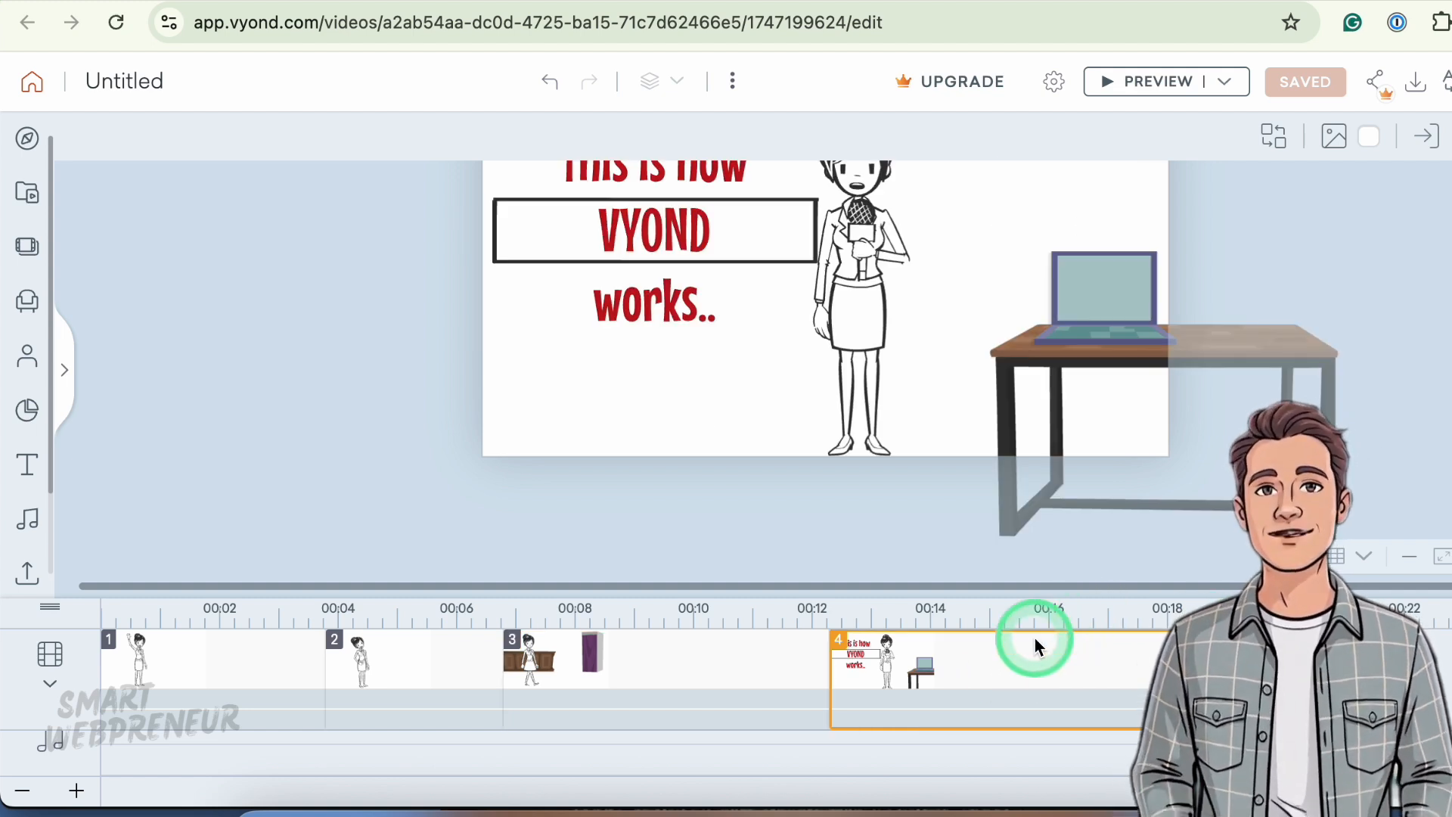
pyautogui.click(738, 691)
pyautogui.click(439, 666)
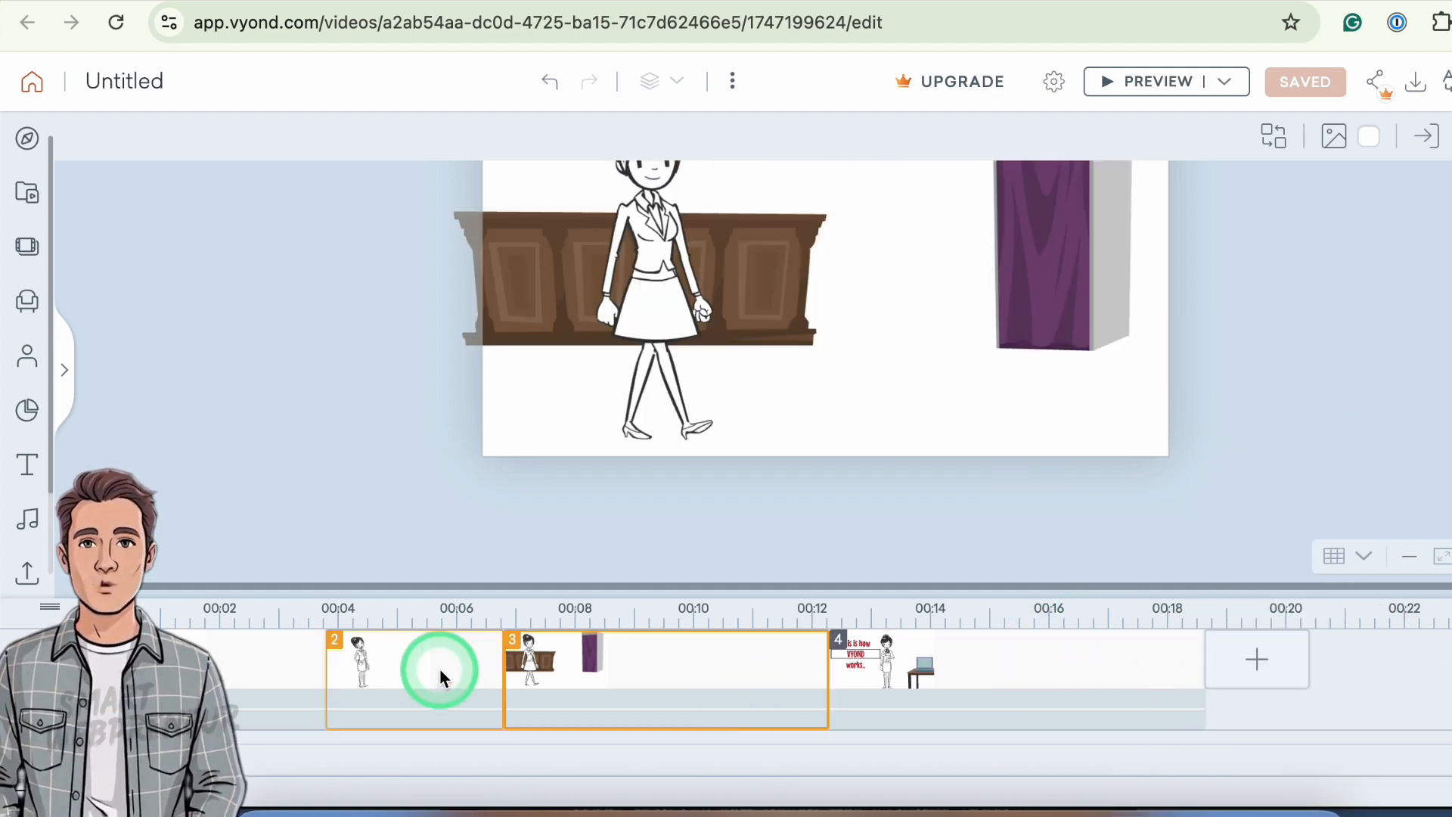
pyautogui.click(227, 669)
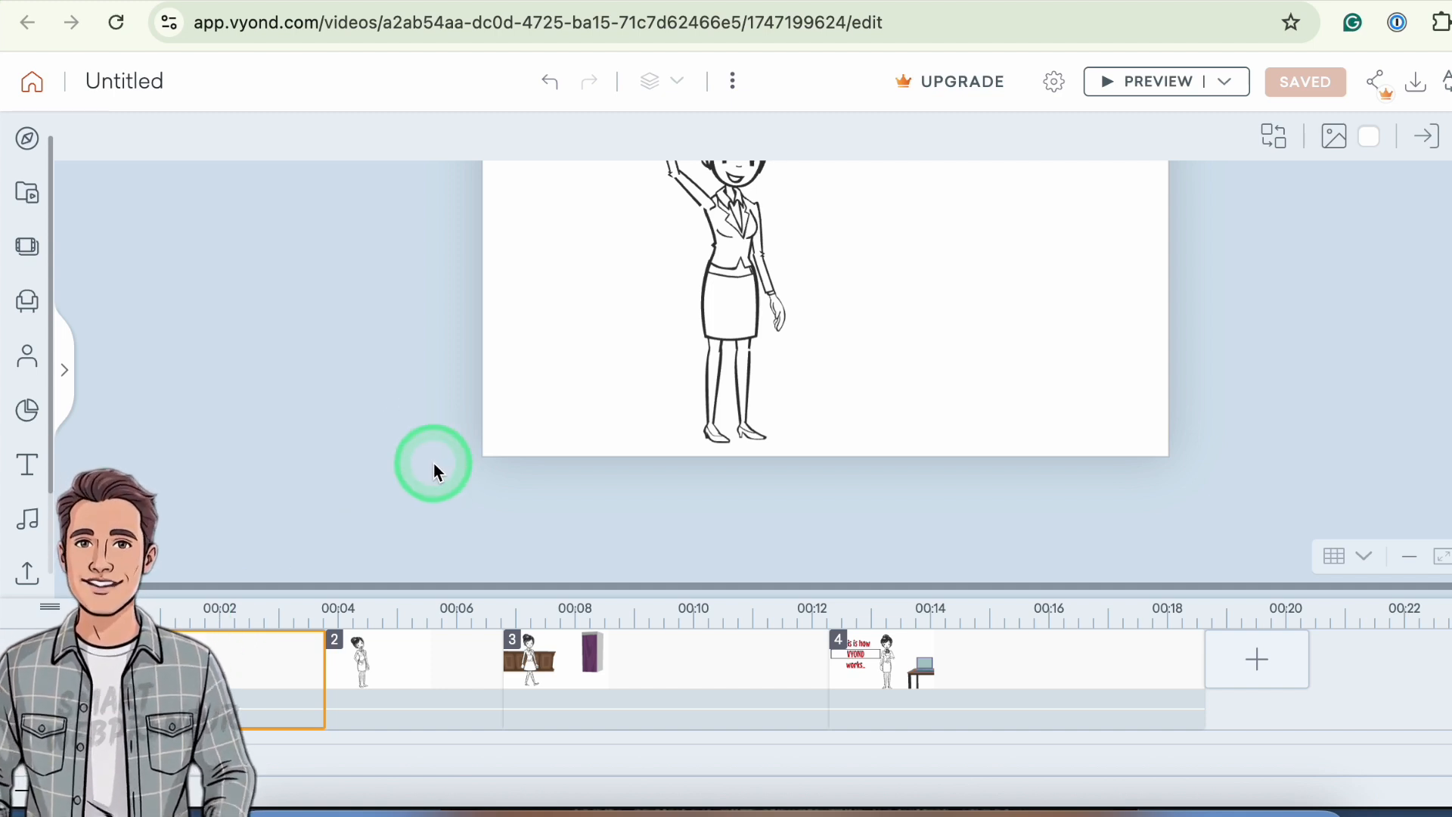
pyautogui.click(1097, 673)
# - Add a new scene that continues the last scene
pyautogui.click(1255, 662)
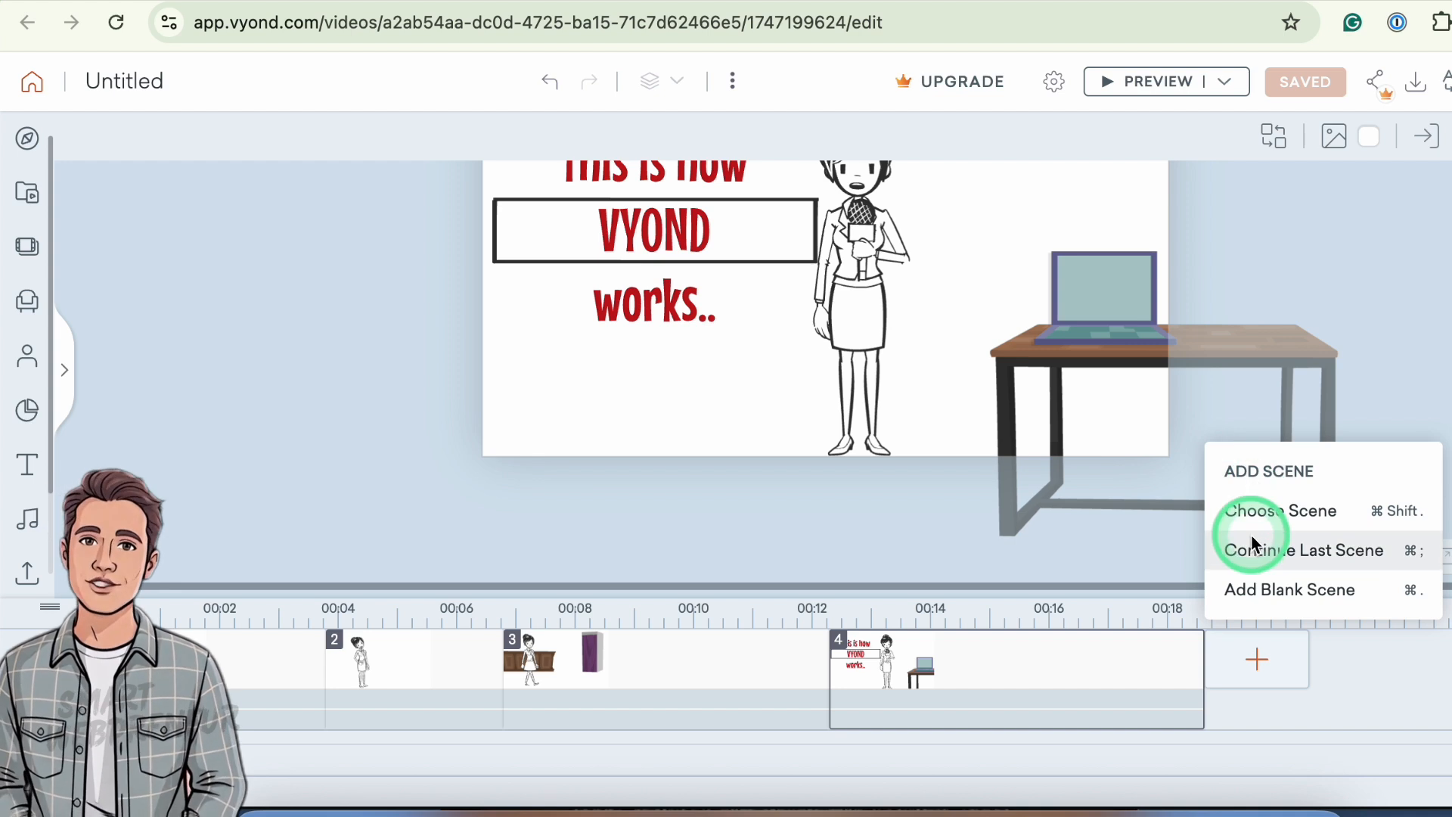
pyautogui.click(1253, 550)
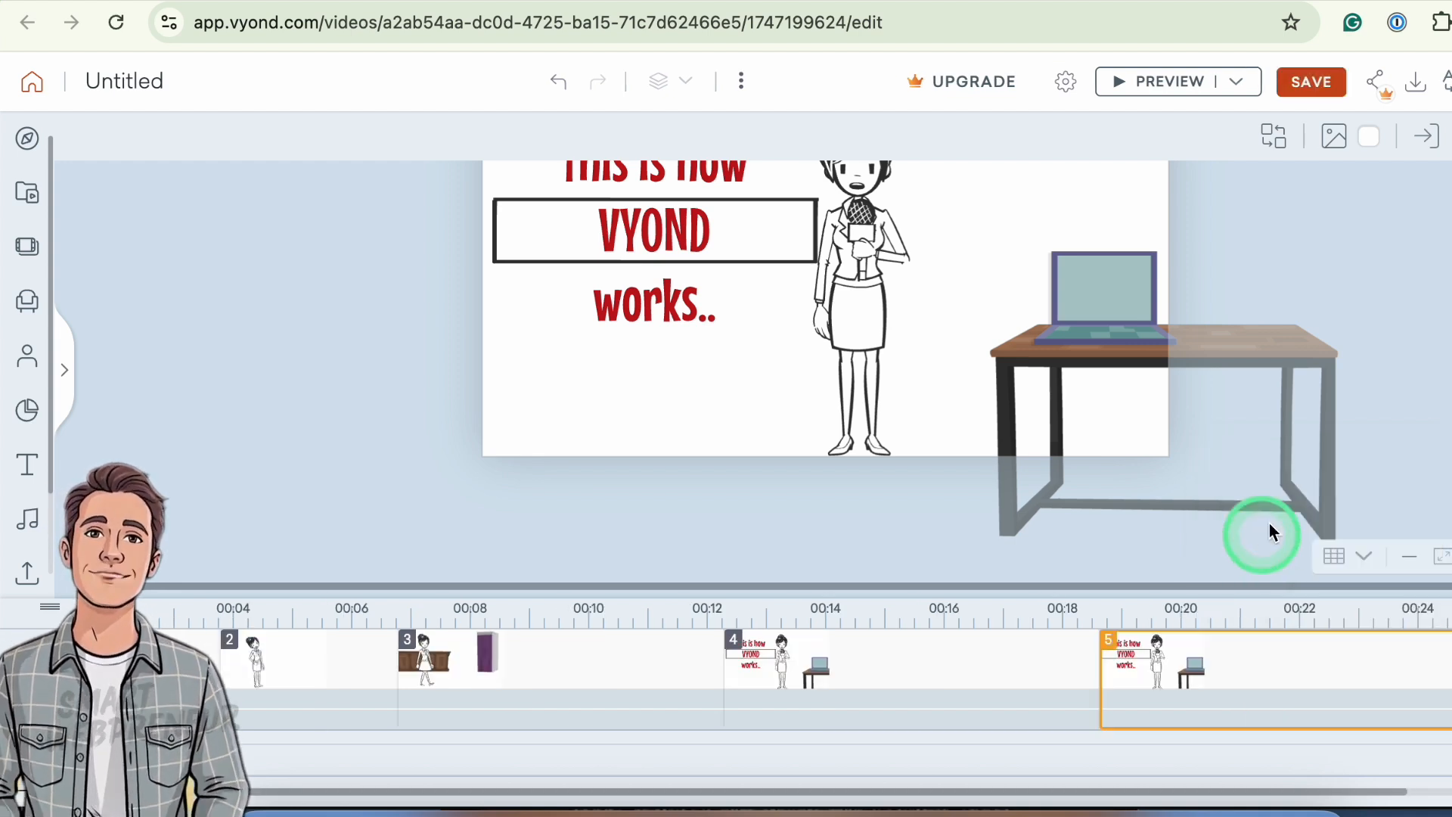
pyautogui.scroll(2, 854, 412)
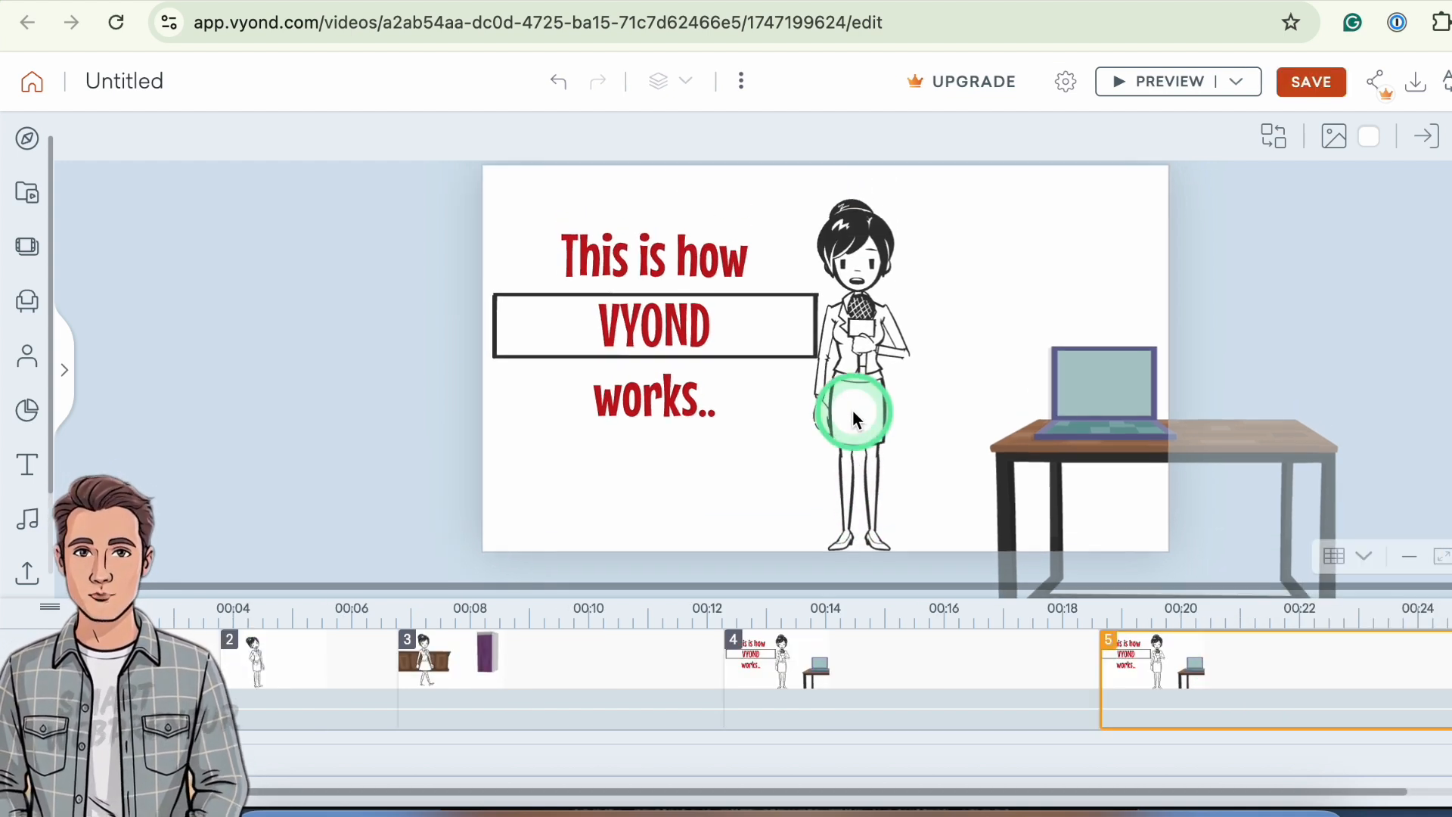
# - Change the new scene's title text to "This is a continued scene"
pyautogui.click(1058, 442)
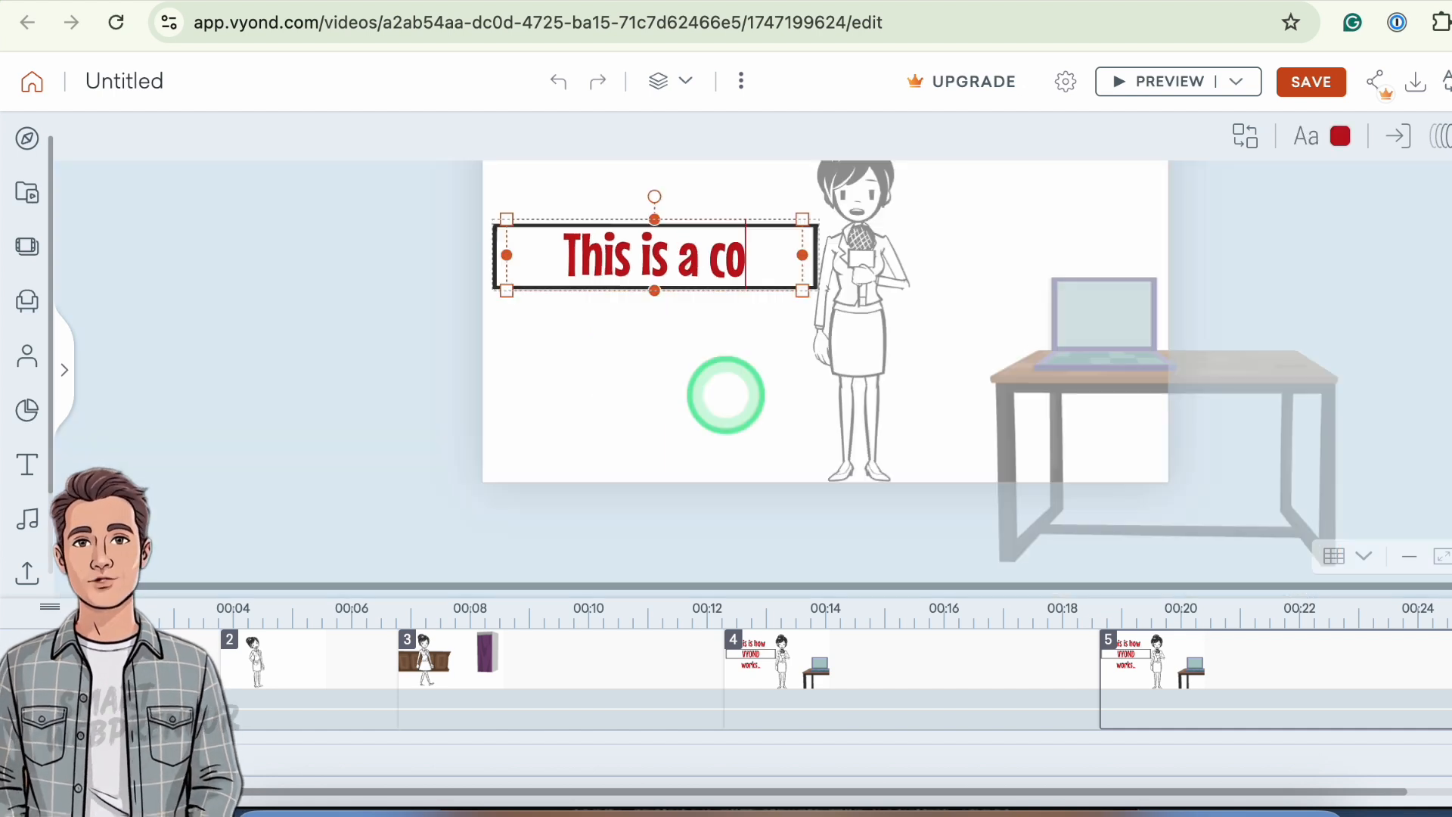
pyautogui.write('ntinu')
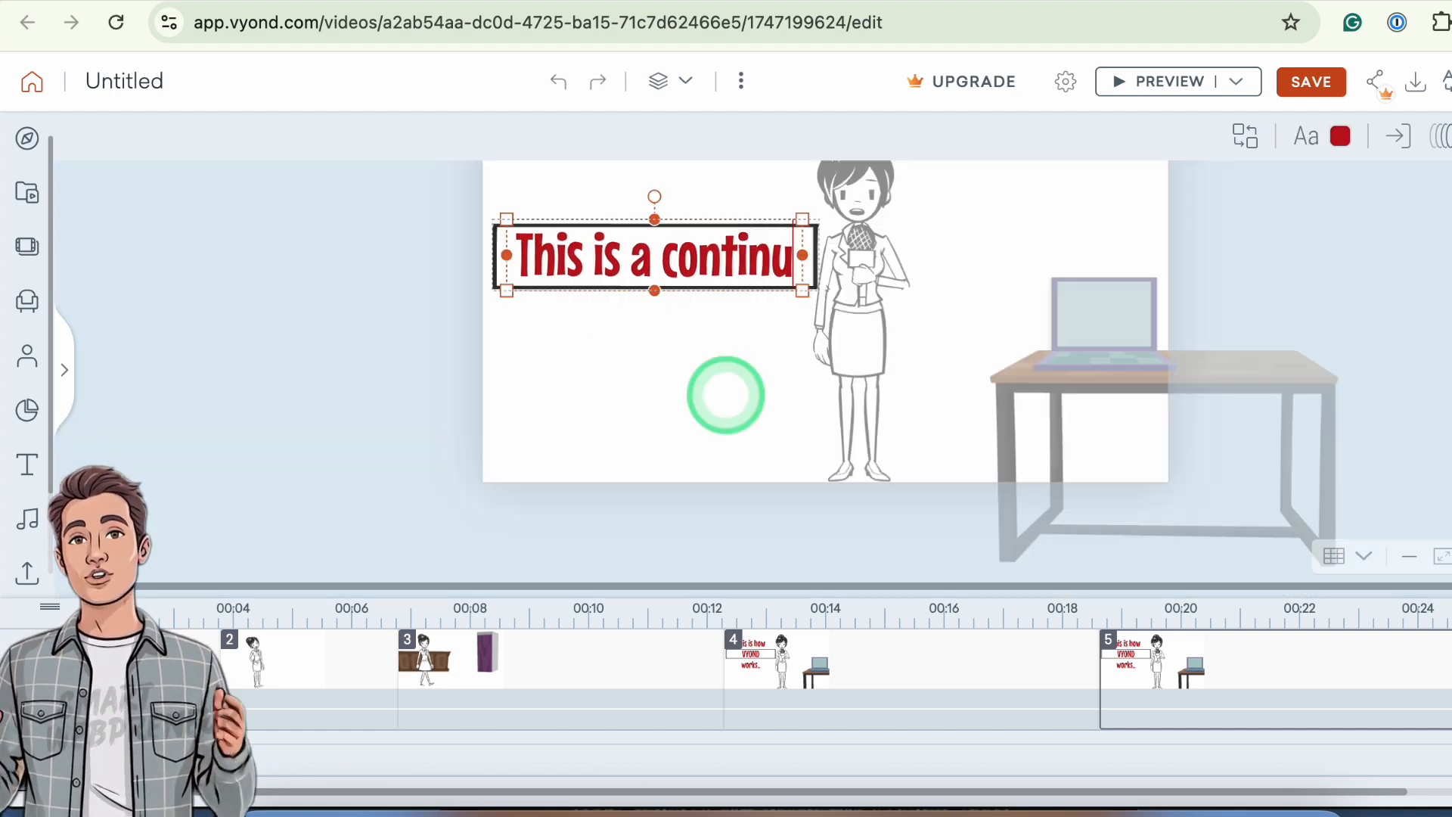
pyautogui.write('ed sce')
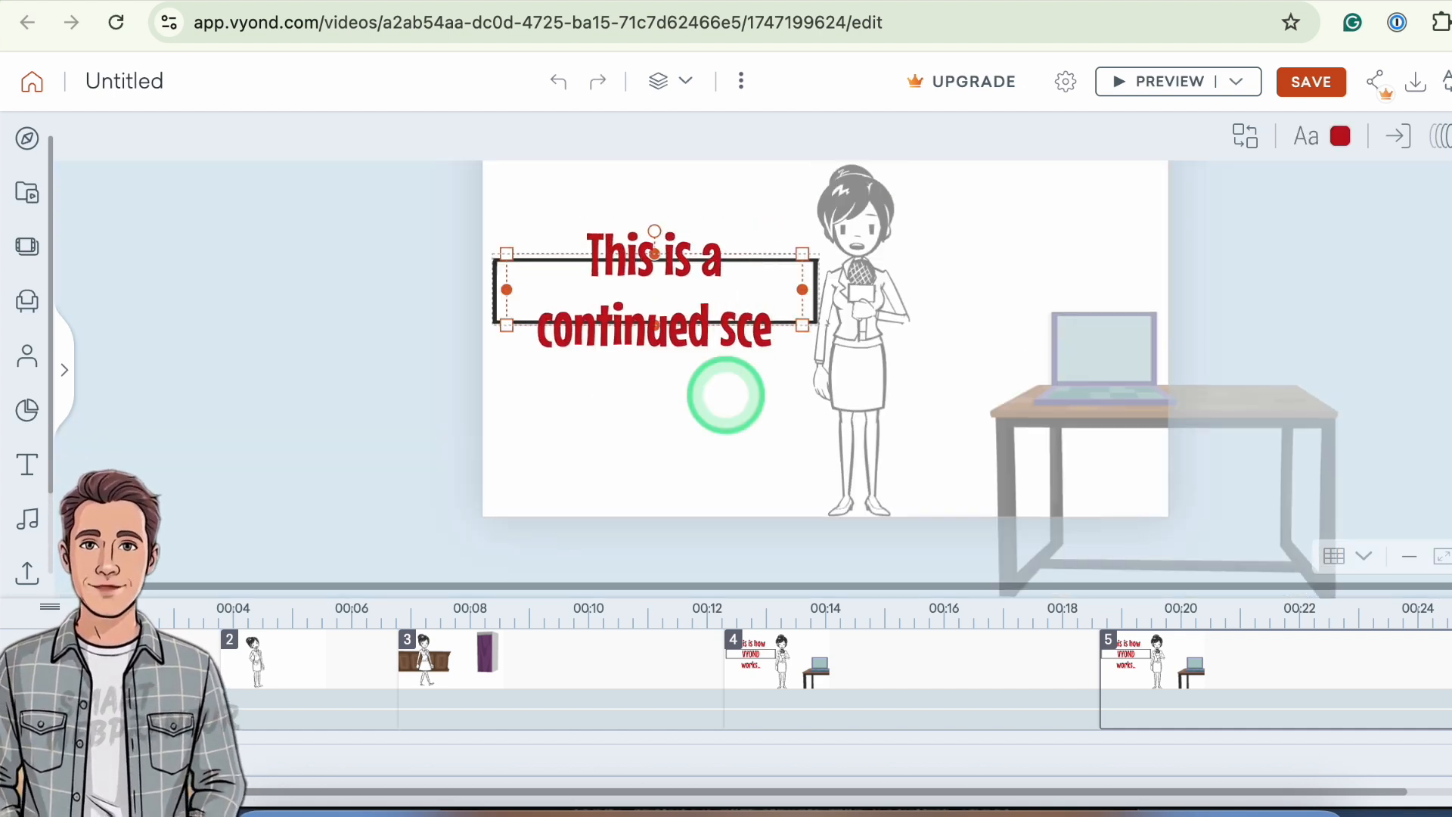
pyautogui.write('ne')
pyautogui.click(1359, 293)
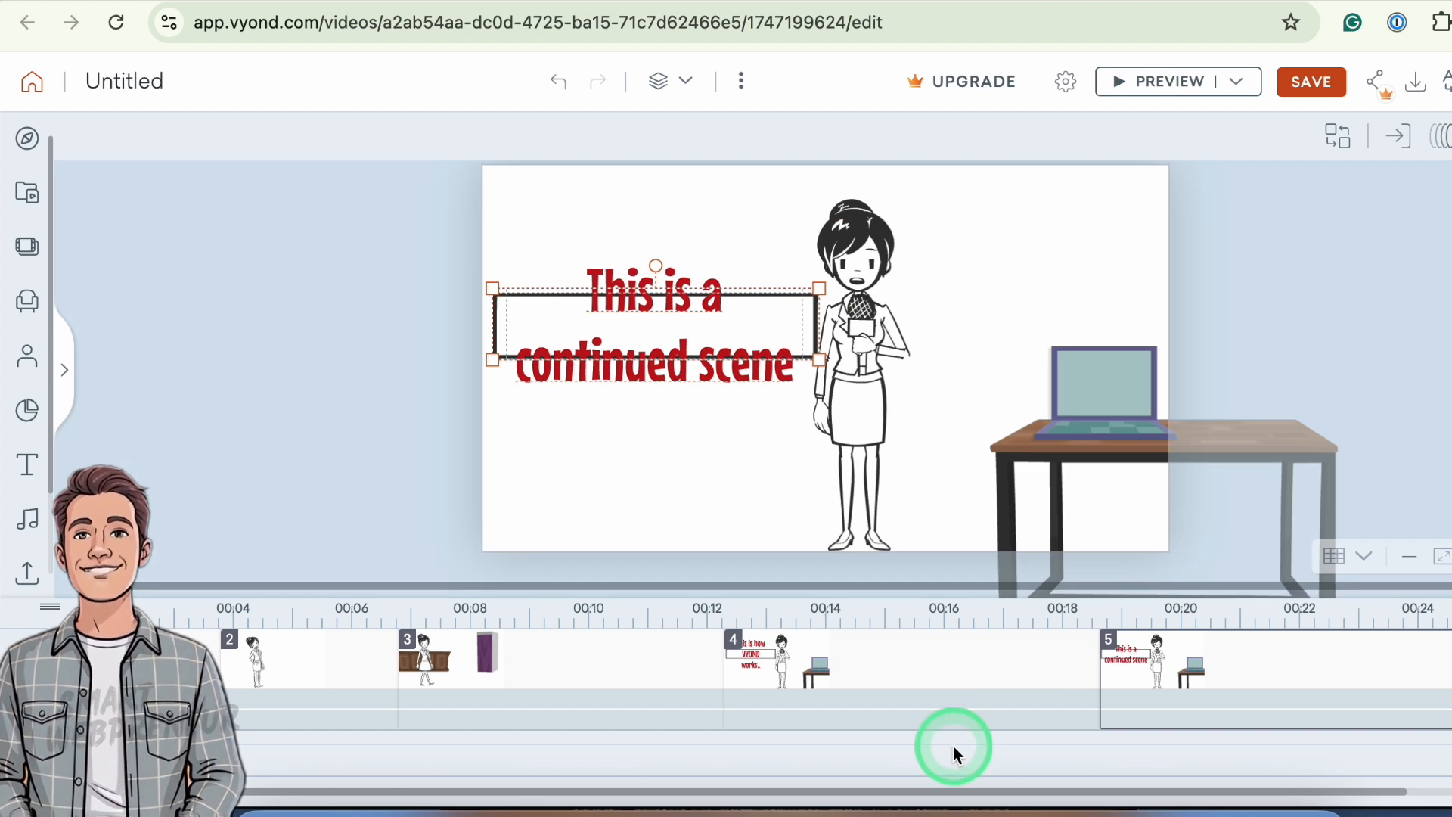
# - Preview the whole video from the start
pyautogui.click(940, 664)
pyautogui.click(1246, 84)
pyautogui.click(1200, 134)
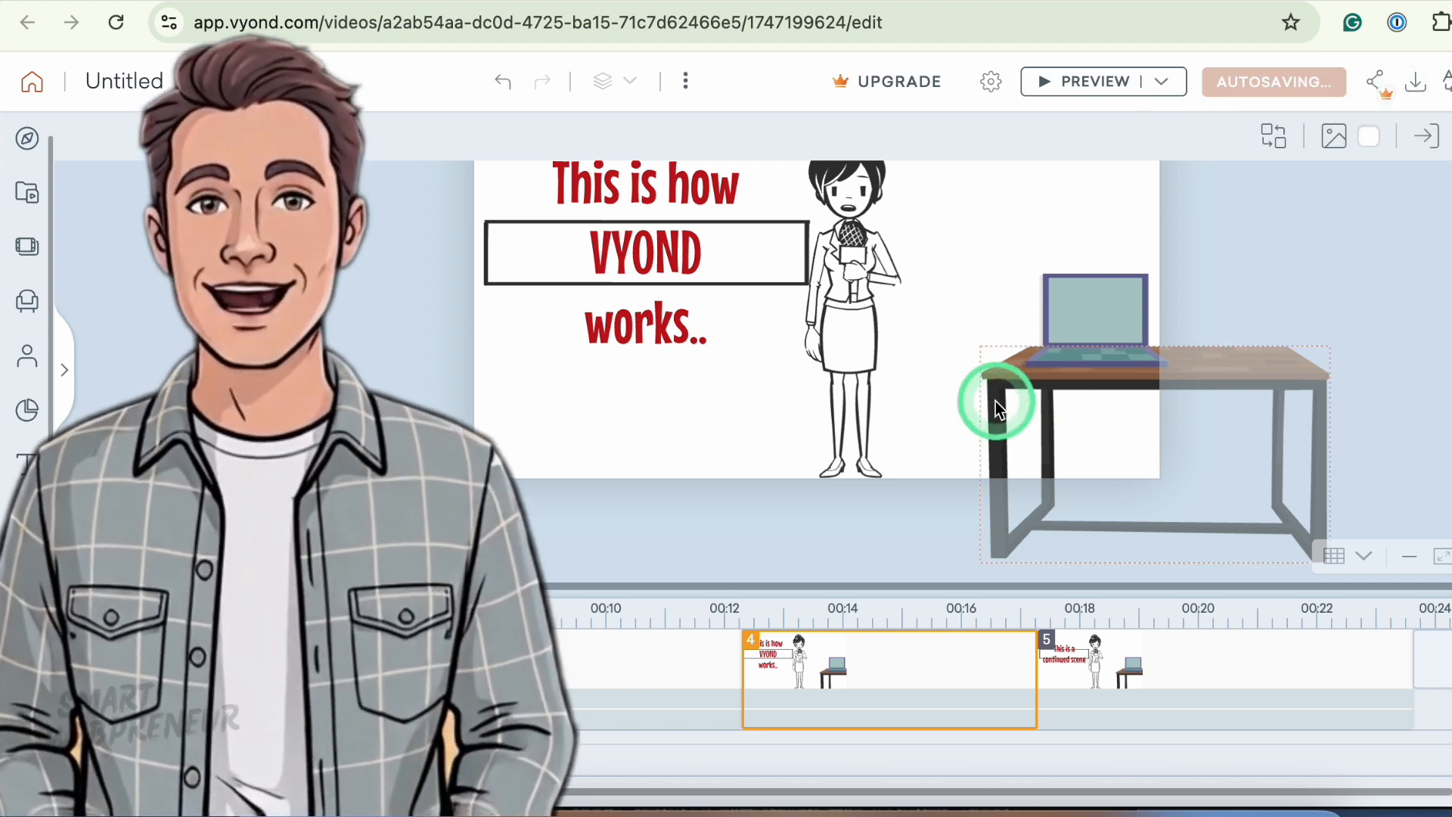
pyautogui.click(843, 437)
pyautogui.scroll(3, 843, 436)
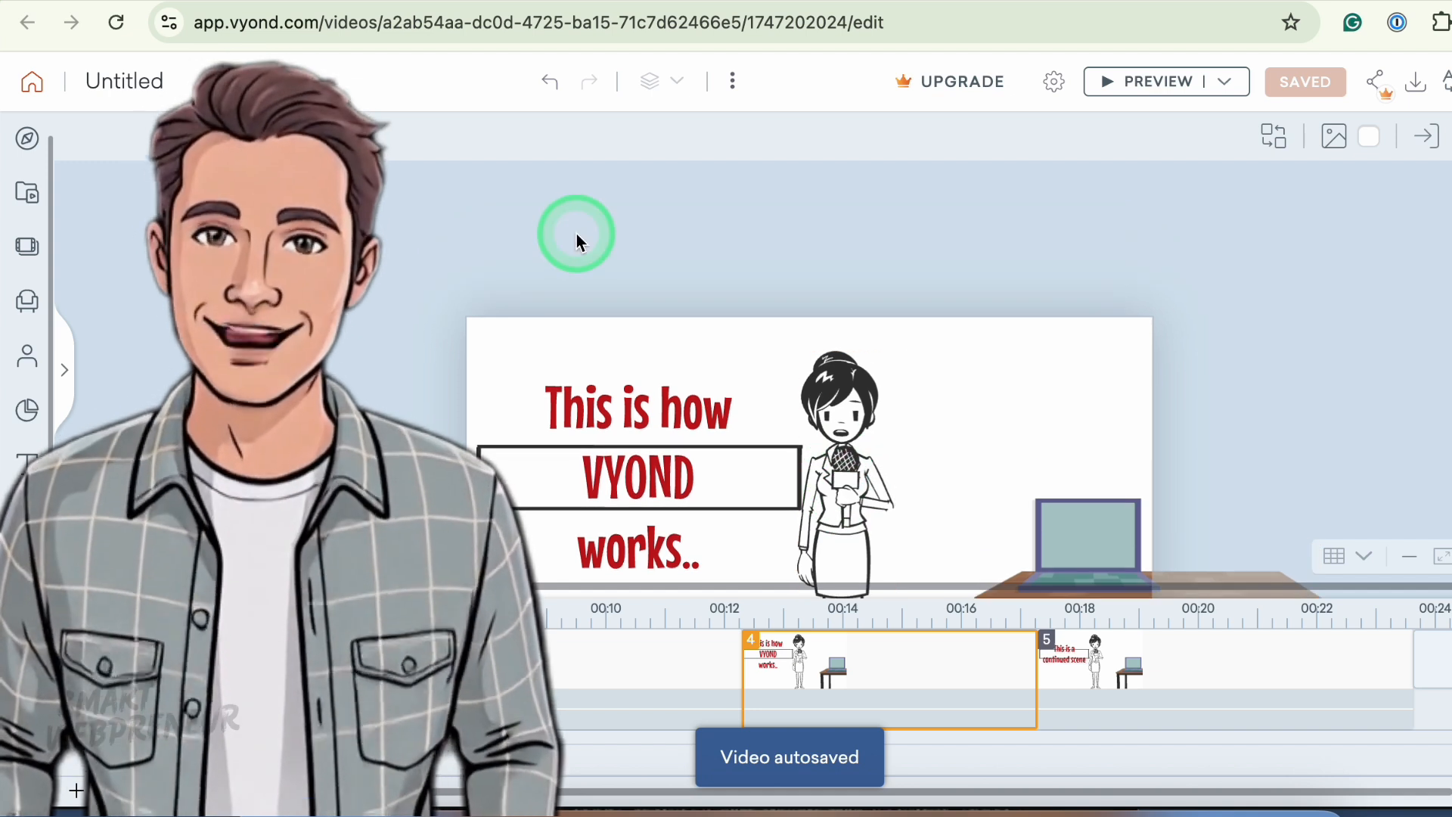
pyautogui.click(1233, 84)
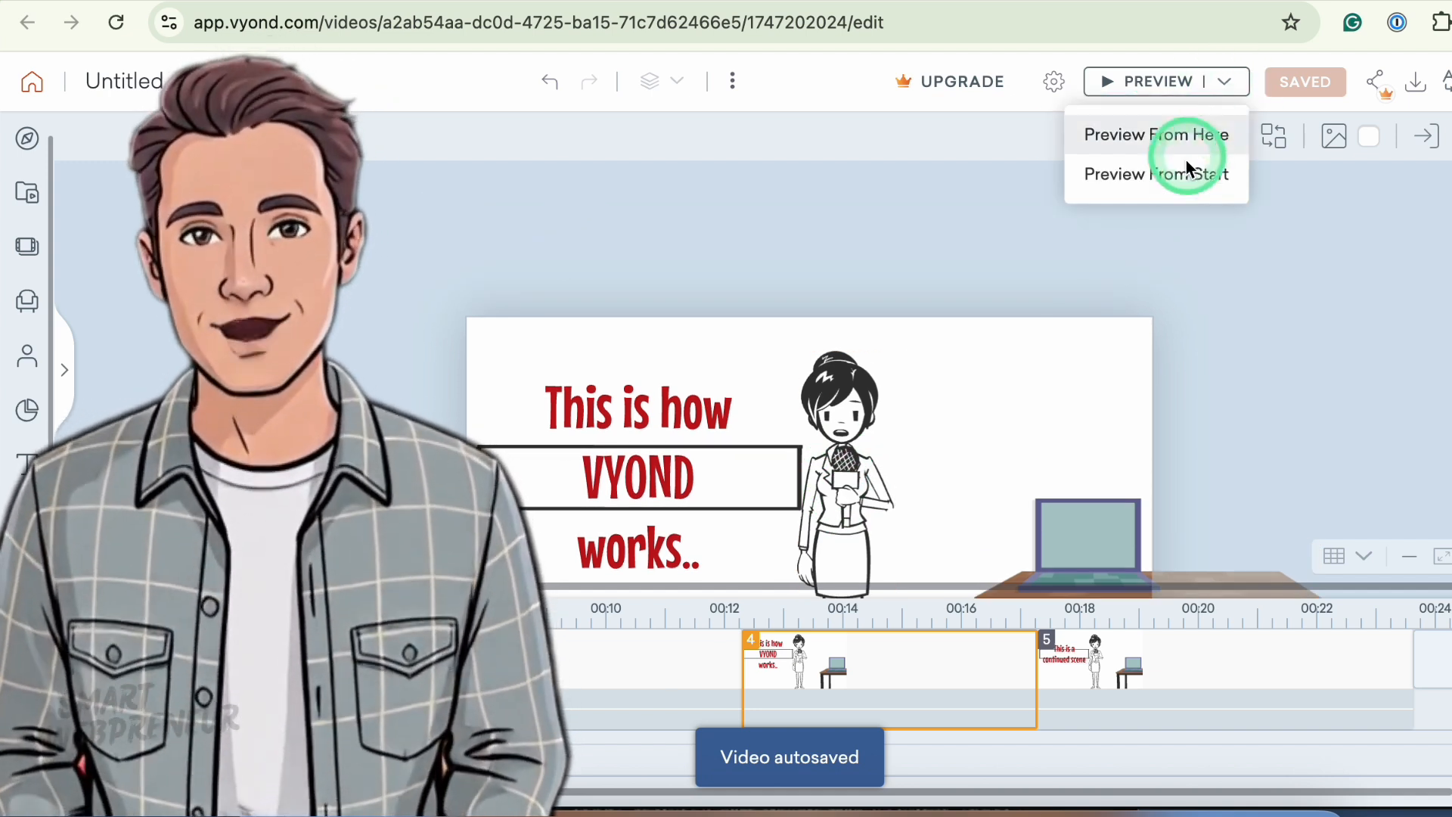
pyautogui.click(1183, 168)
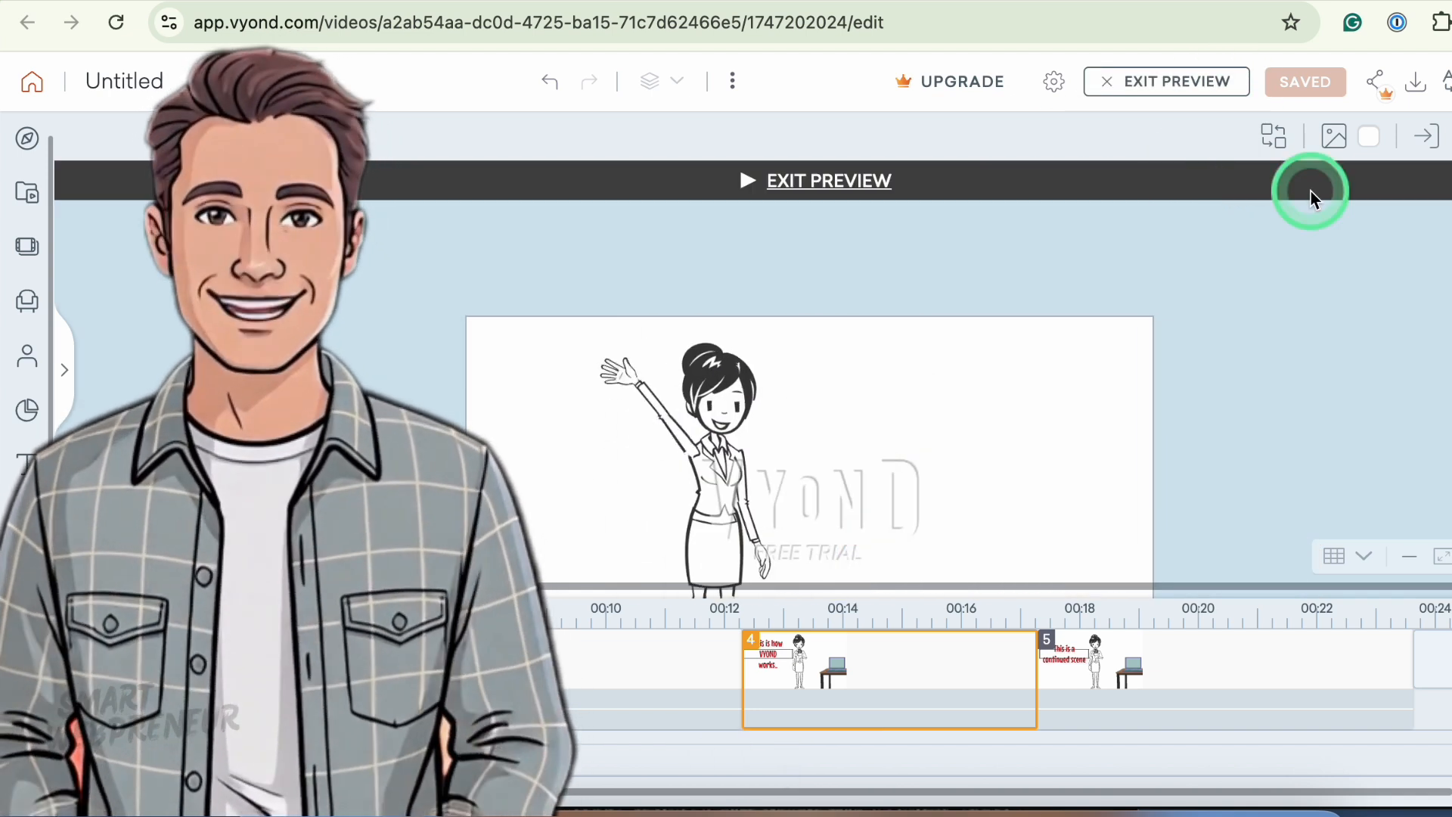
pyautogui.scroll(-2, 1186, 366)
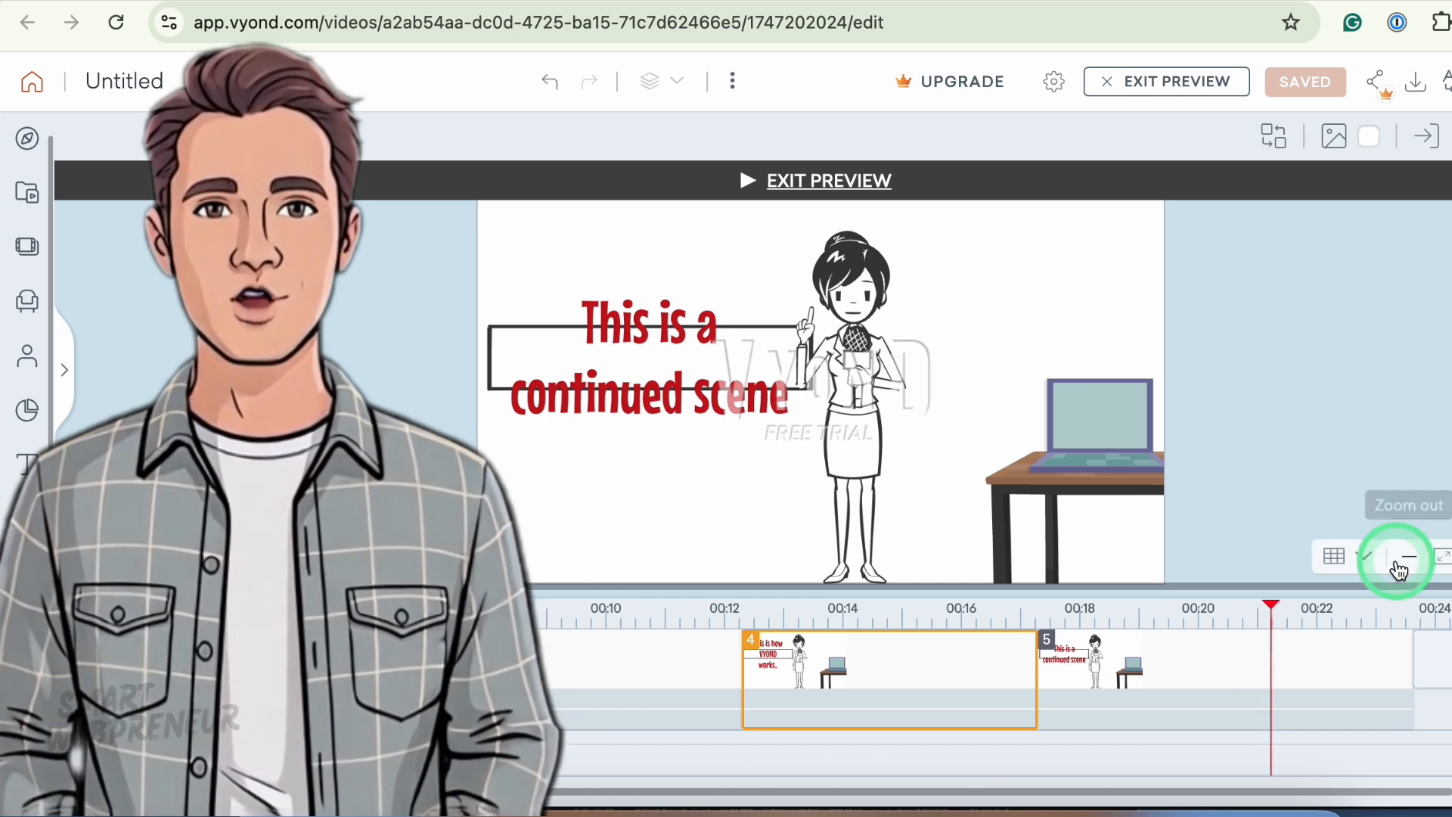
pyautogui.click(1183, 89)
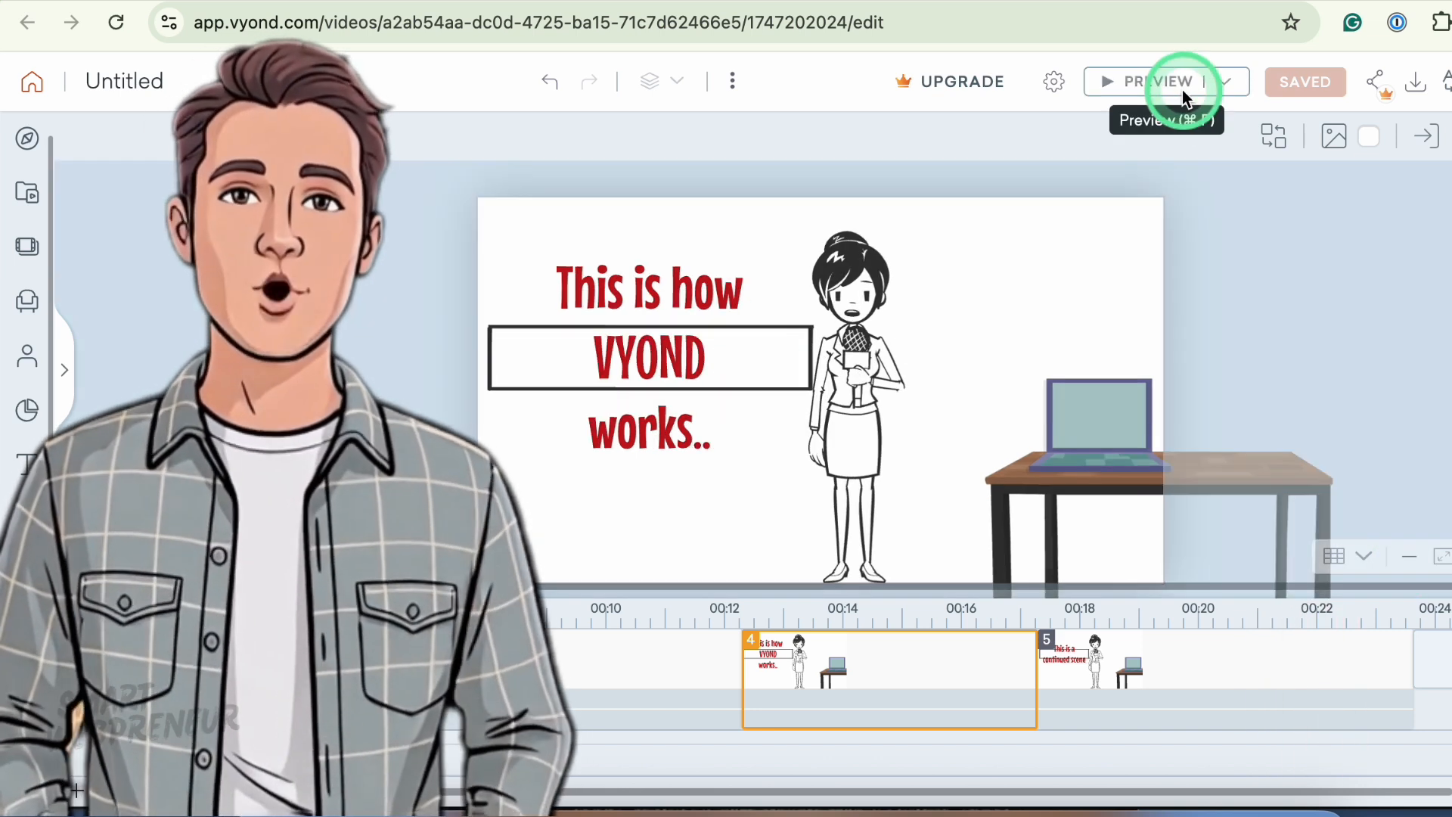